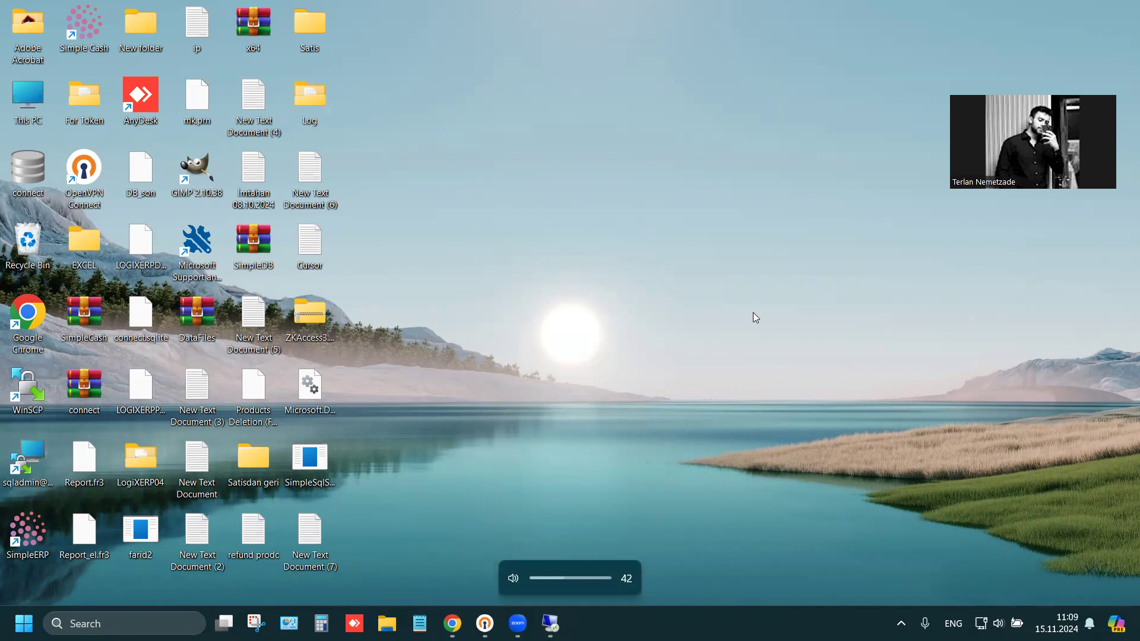
key(XF86AudioLowerVolume)
key(XF86AudioLowerVolume)
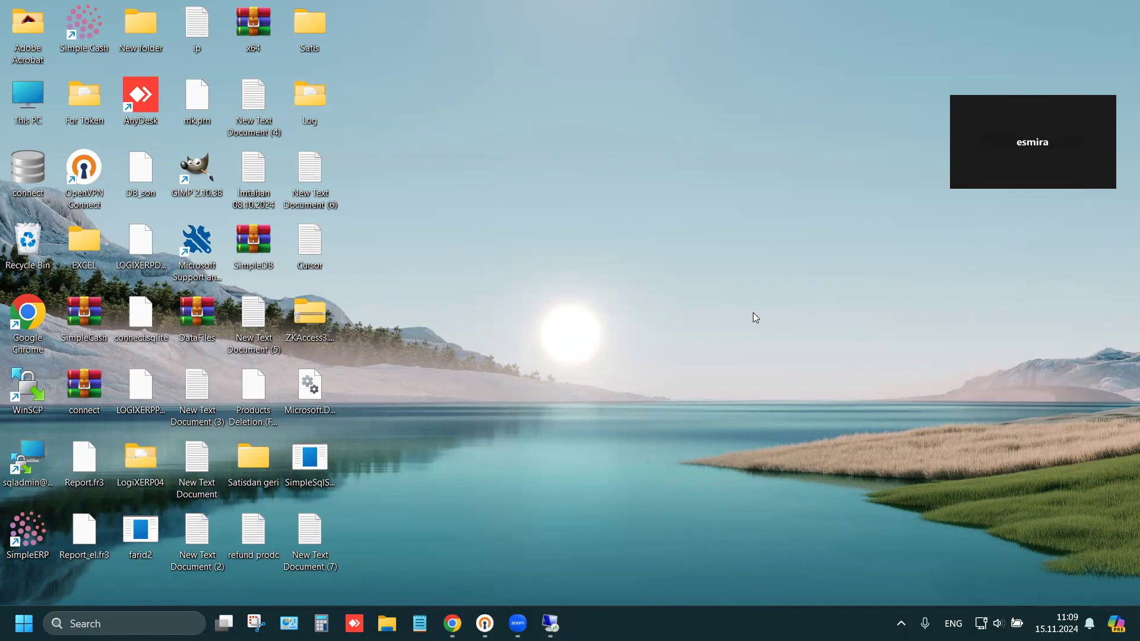
right_click(591, 355)
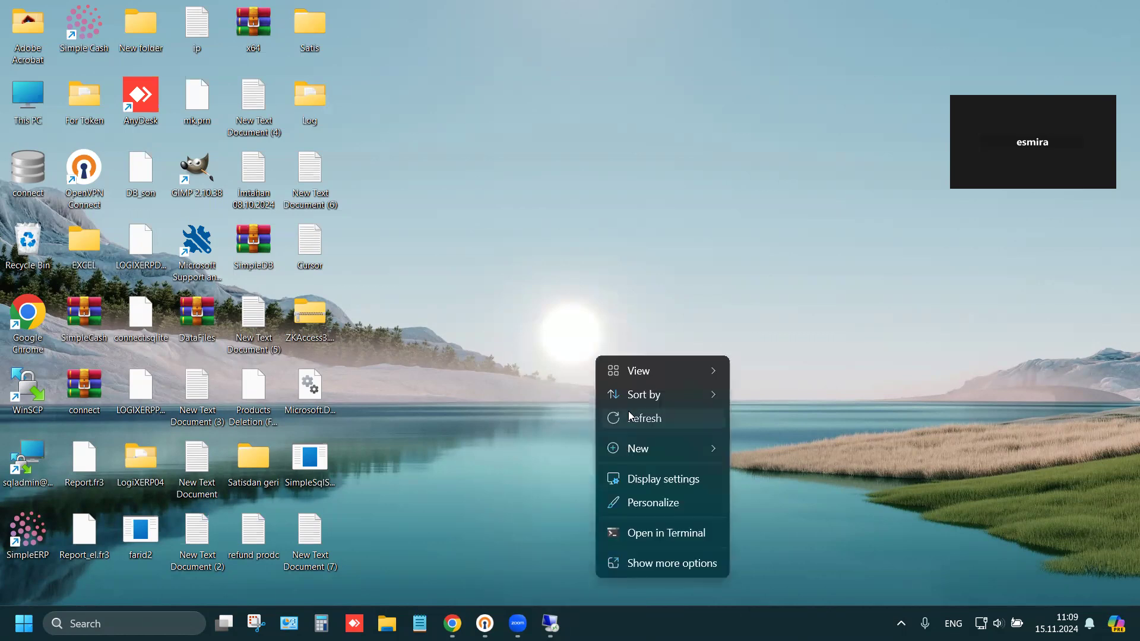
click(628, 412)
mouse_move(550, 623)
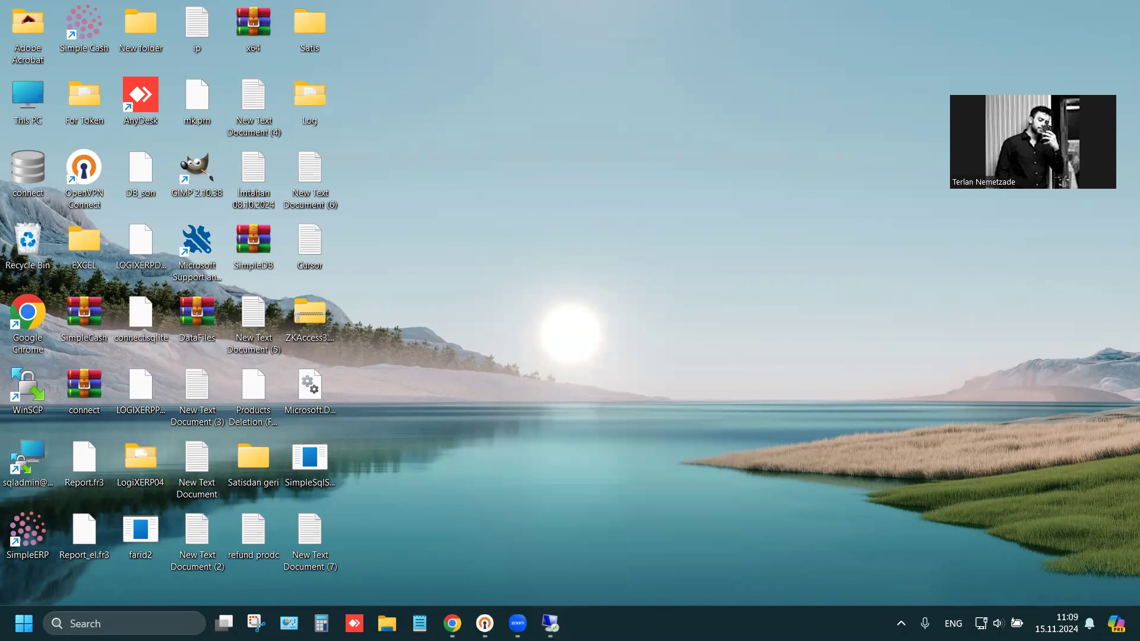
click(901, 623)
Switch to the remote server session and launch the Istehsal application from its desktop
click(549, 617)
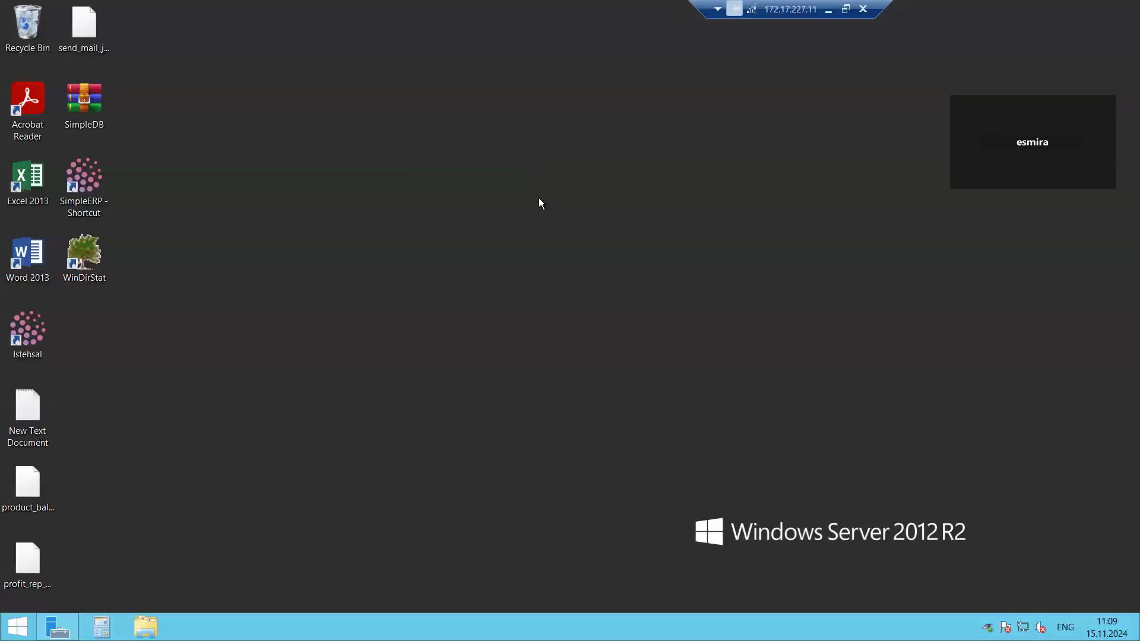
right_click(533, 176)
click(578, 212)
double_click(37, 36)
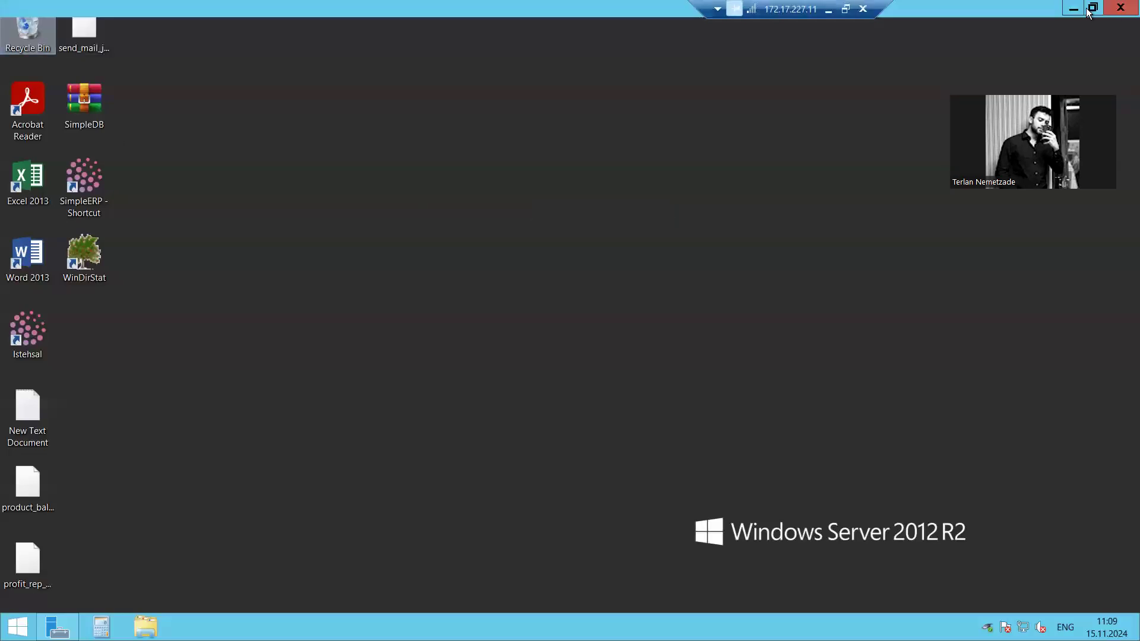
click(1113, 10)
double_click(27, 330)
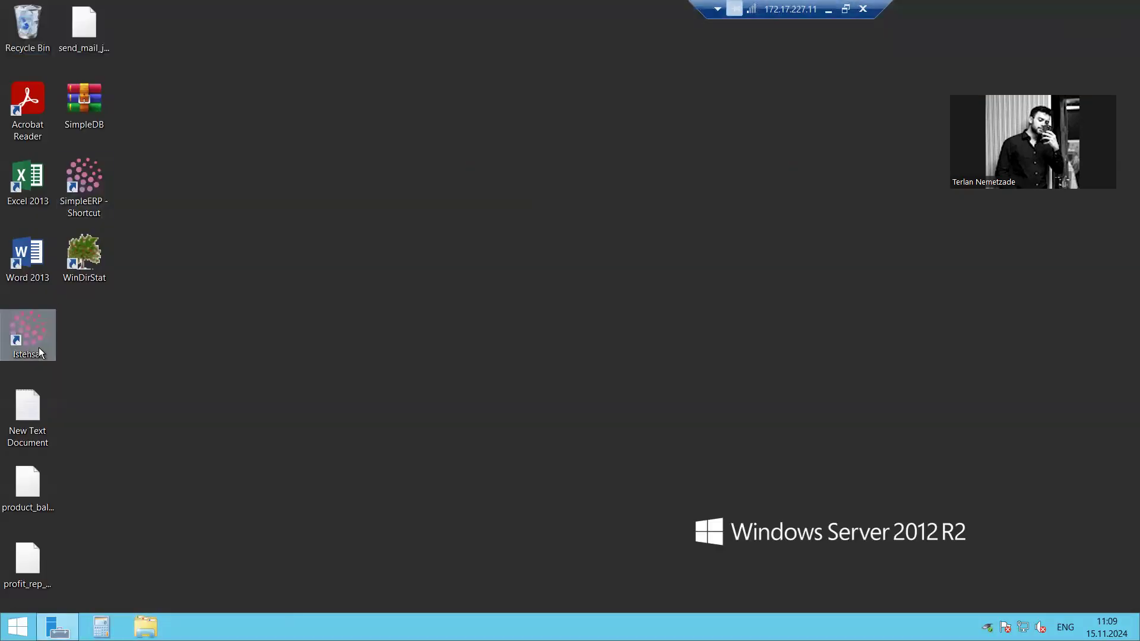
click(828, 10)
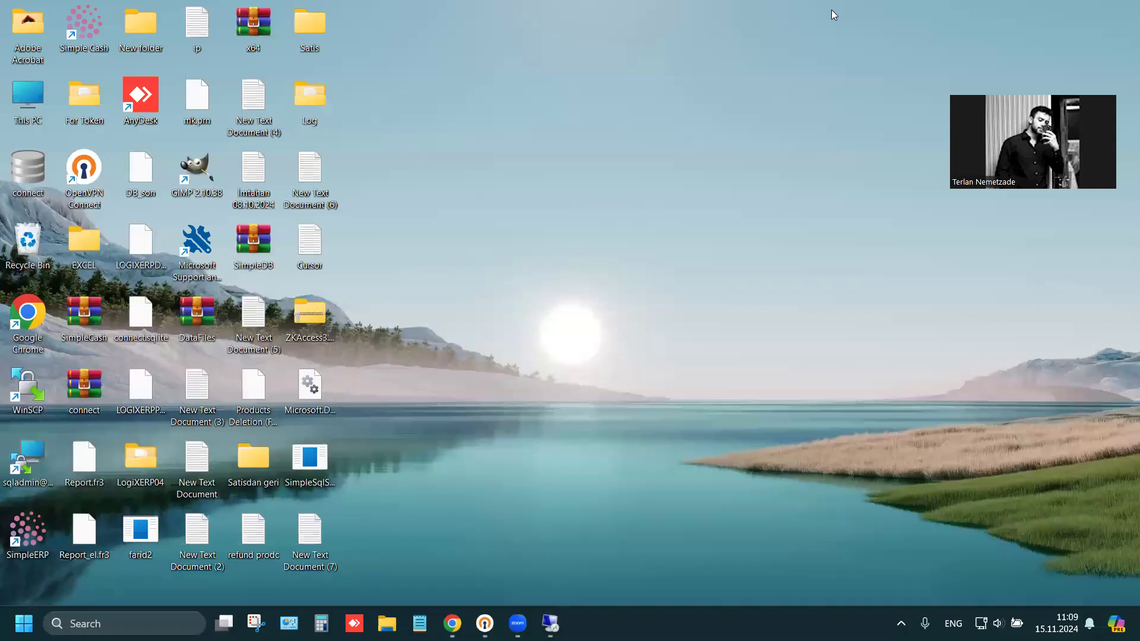
click(551, 623)
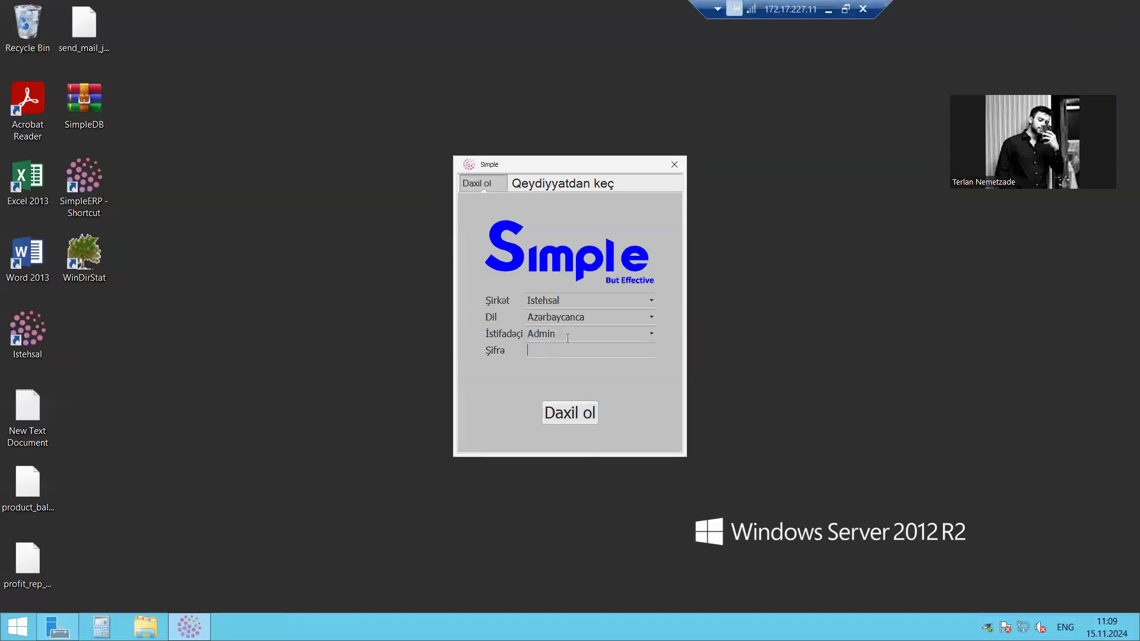
Try to sign in to the company Istehsal as Admin with the account password
text(123456789)
key(ctrl+a)
text(••••••••••)
key(Return)
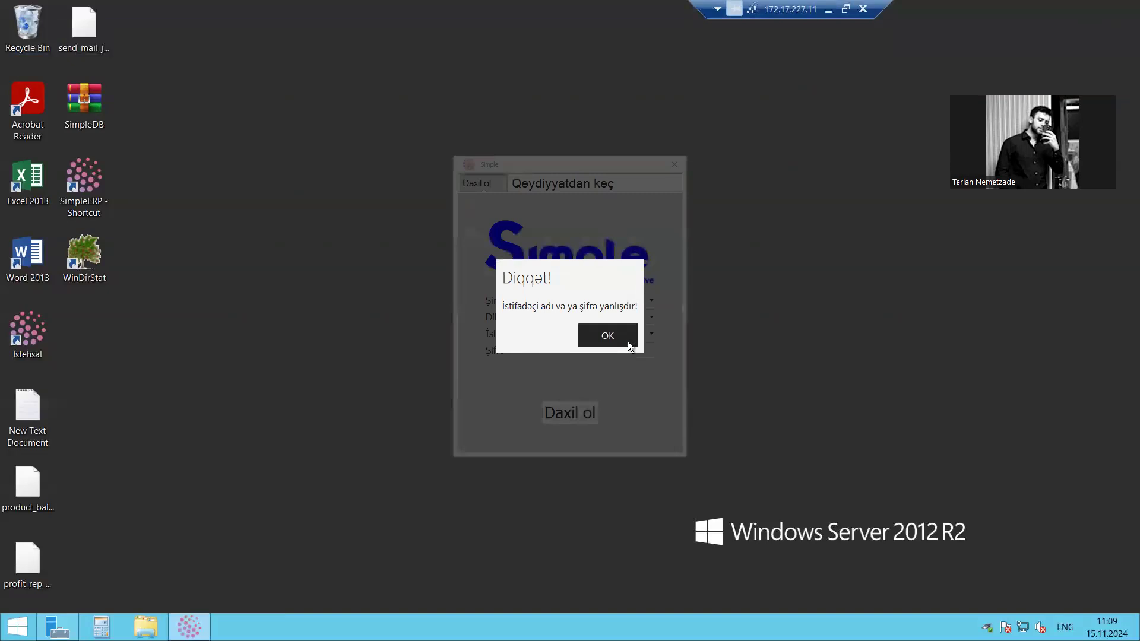
Dismiss the alert, re-enter the account password and sign in to Istehsal as the user Softech
click(628, 345)
key(ctrl+a)
text(••••••••••)
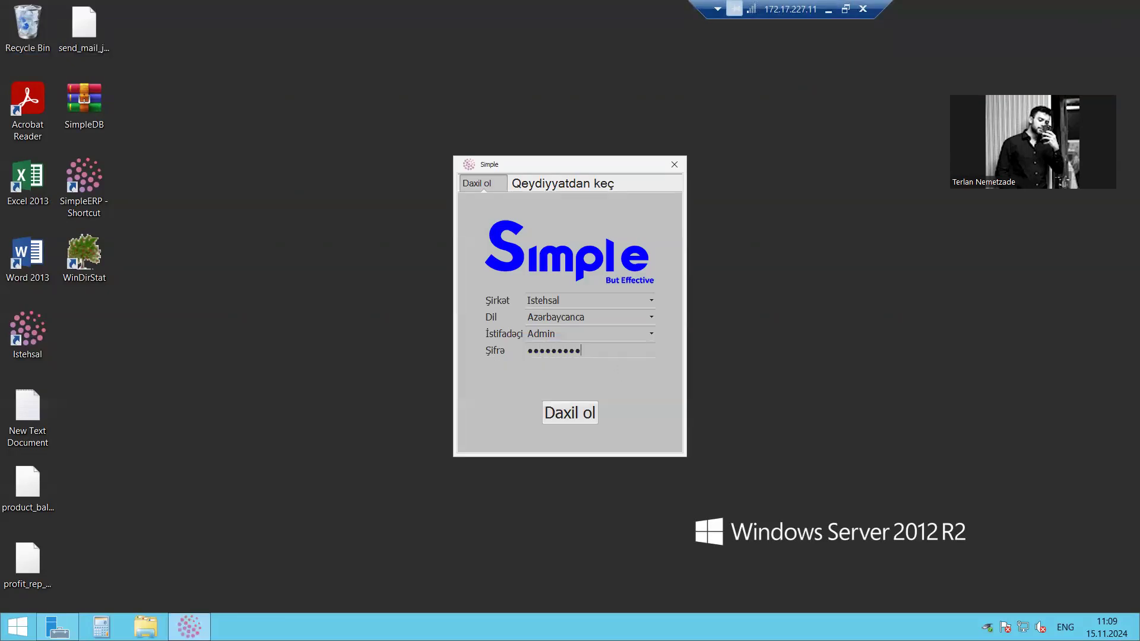
key(Return)
click(623, 335)
double_click(579, 333)
text(Softech)
key(Return)
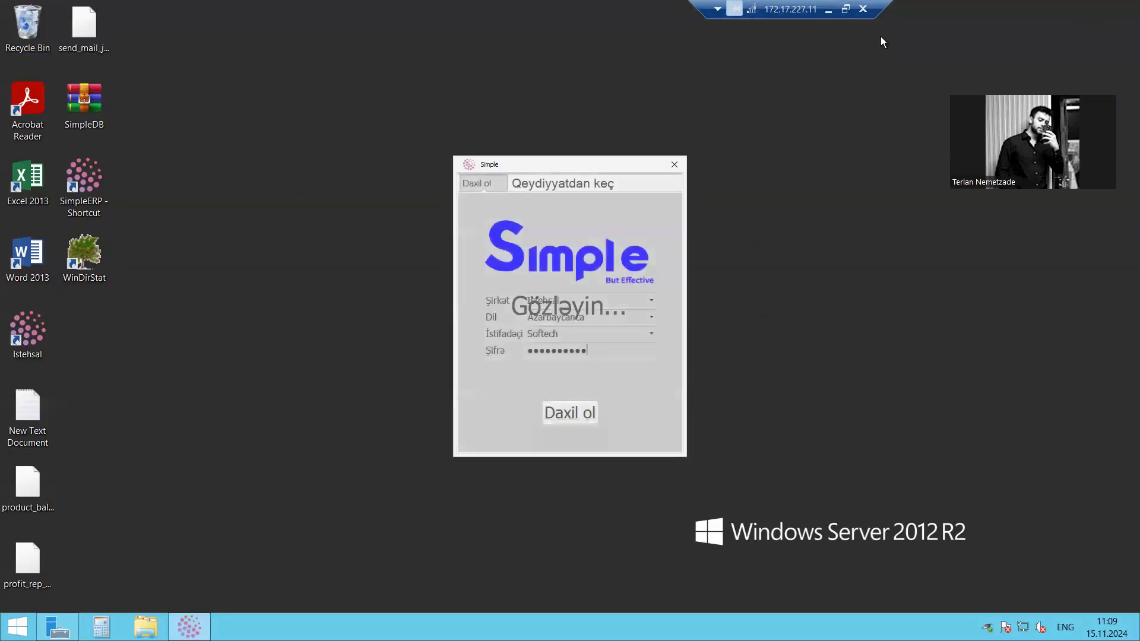
View the Maliyyə section of Istehsal and minimize the application to return to the server desktop
click(829, 9)
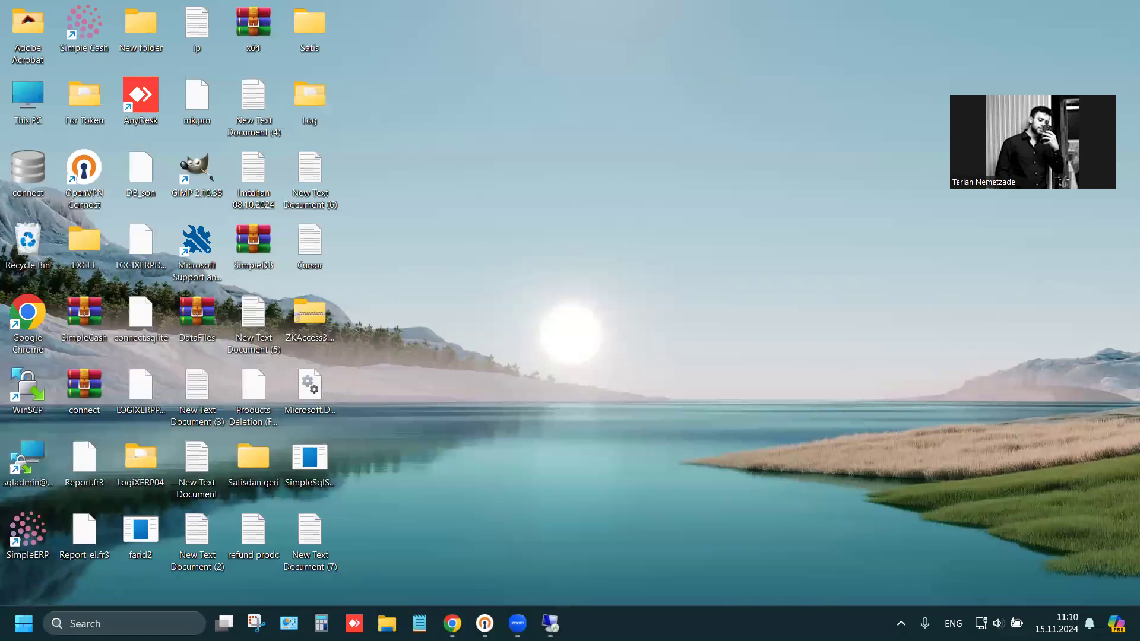
mouse_move(551, 623)
click(558, 583)
click(98, 35)
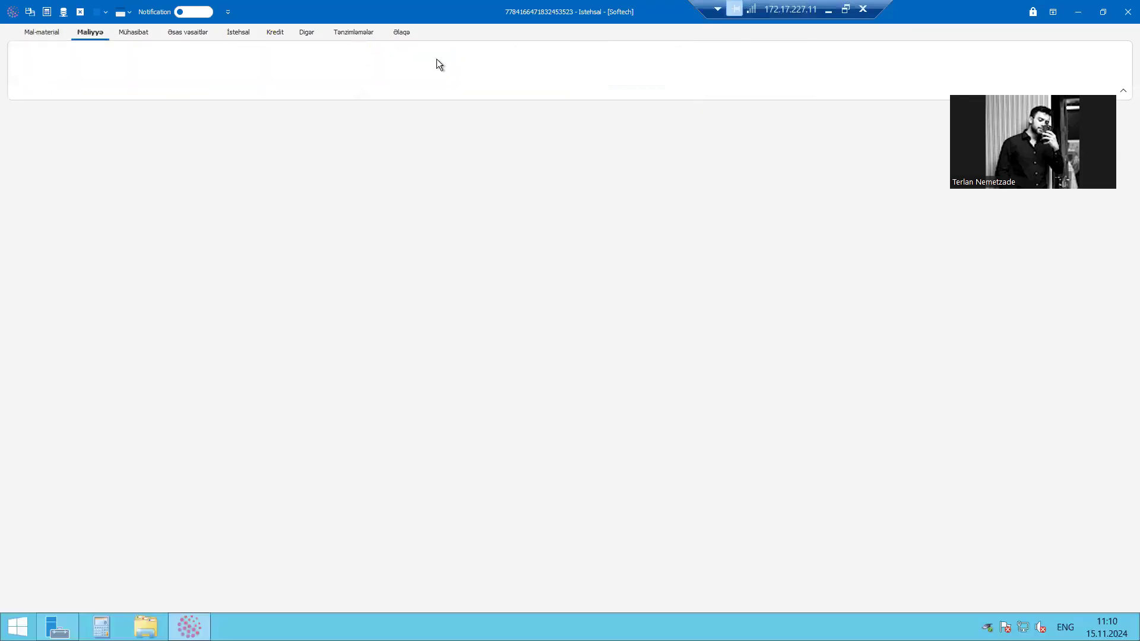
click(1077, 12)
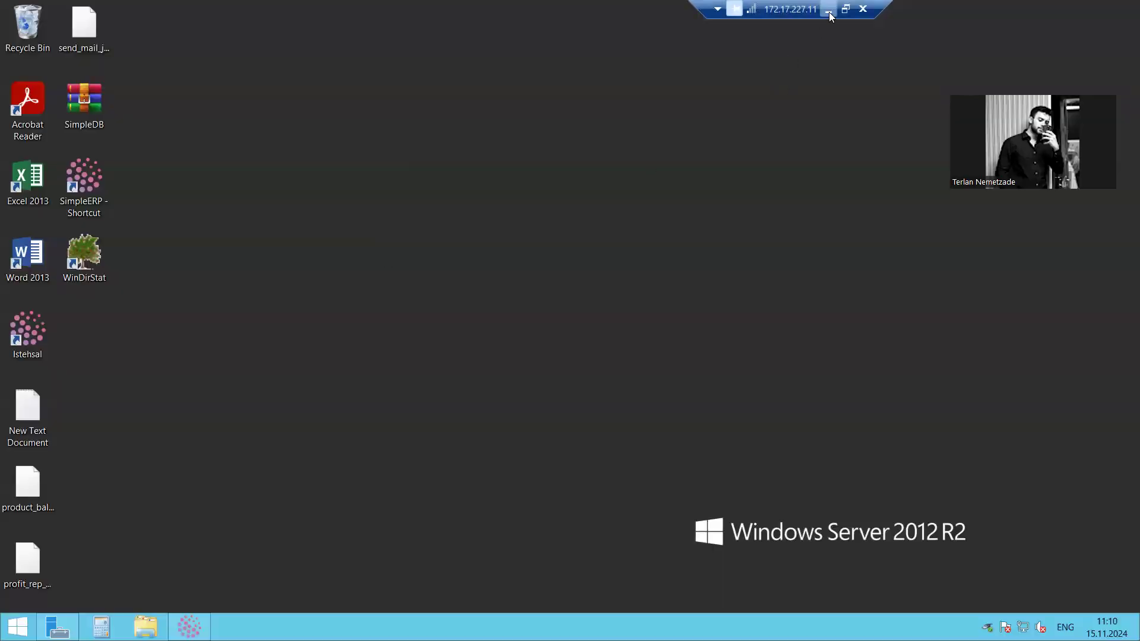
click(828, 10)
click(550, 624)
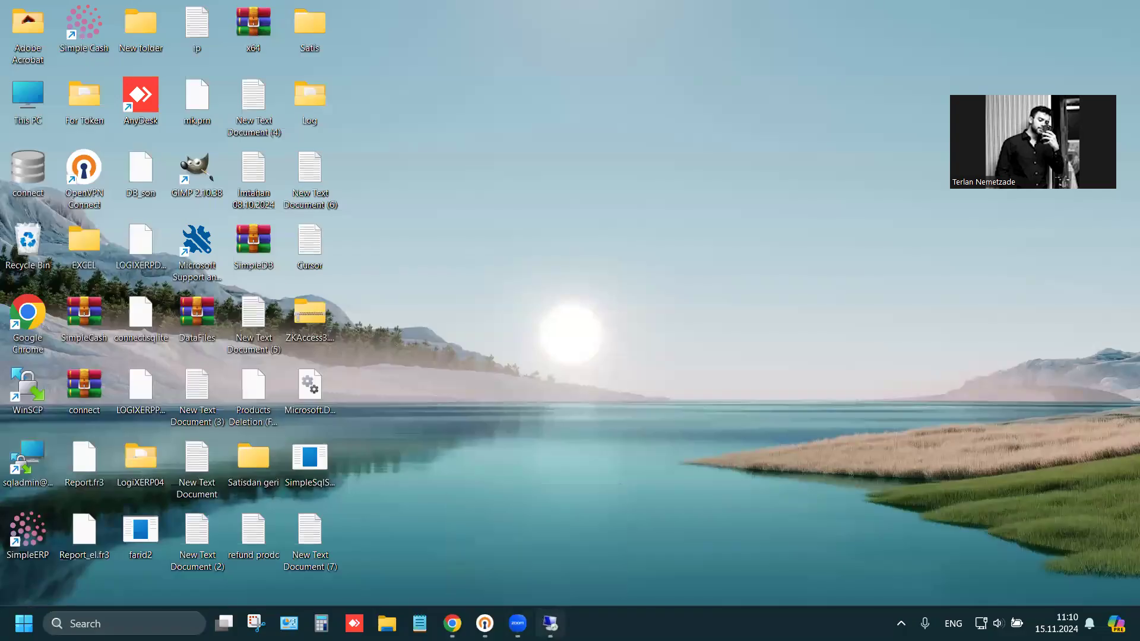
Browse to the Users folder on Local Disk (C:) of the server and refresh its listing
double_click(27, 24)
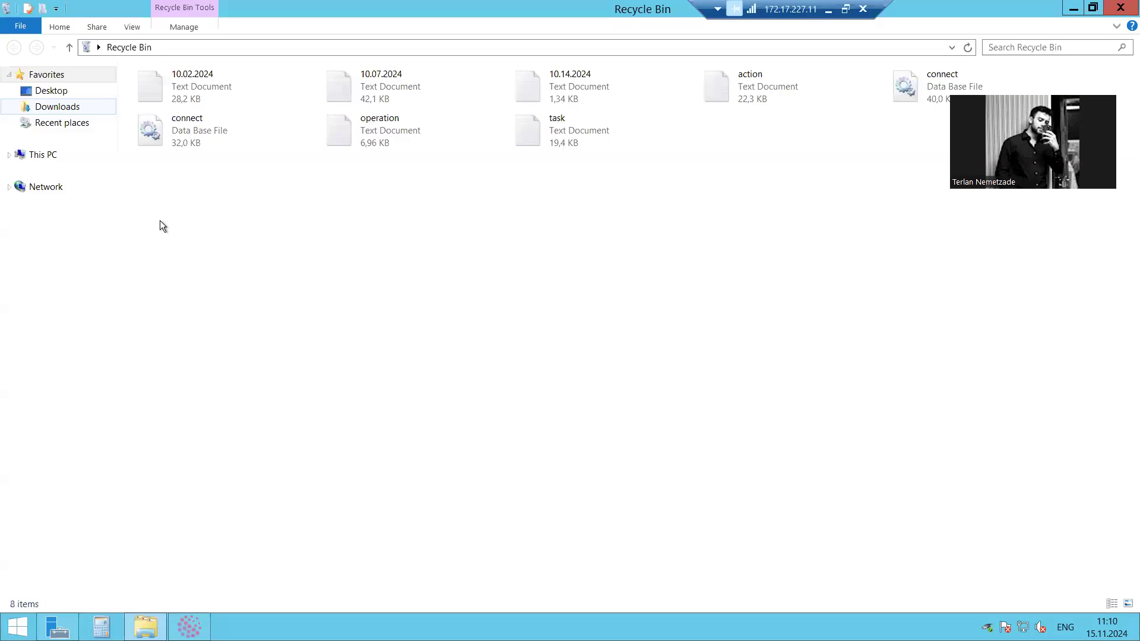
click(59, 154)
double_click(239, 207)
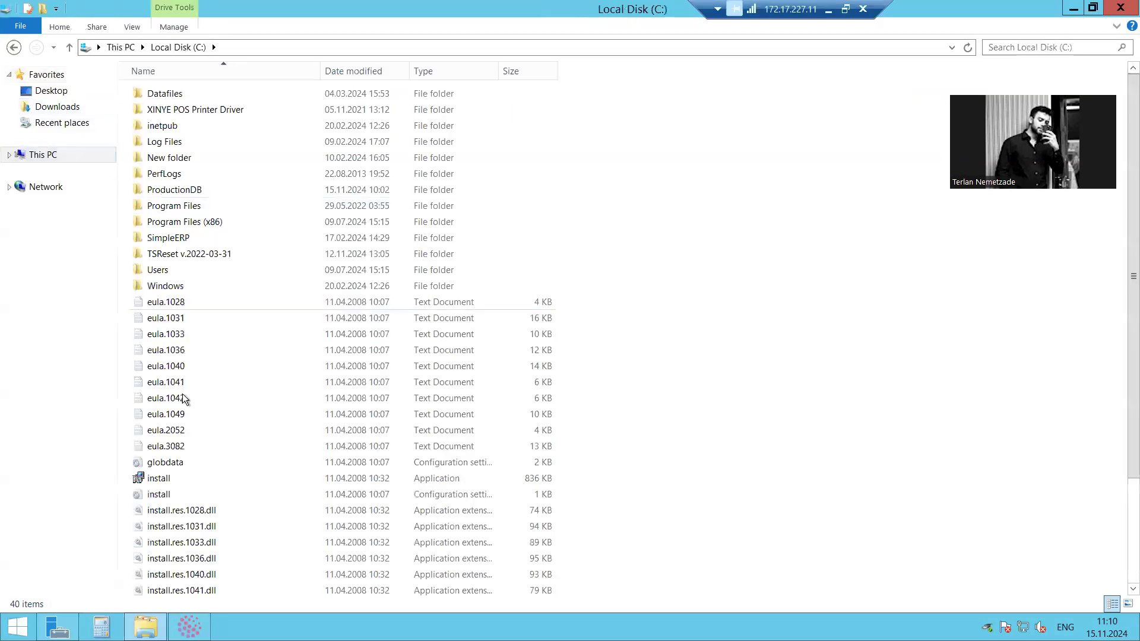
double_click(172, 273)
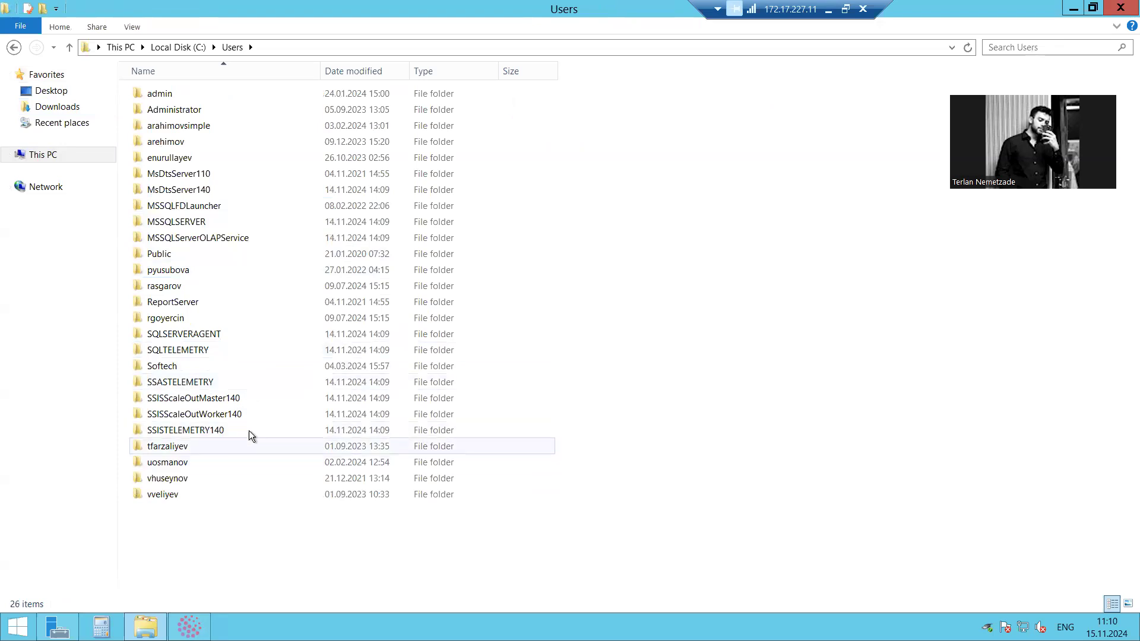
right_click(487, 537)
click(528, 432)
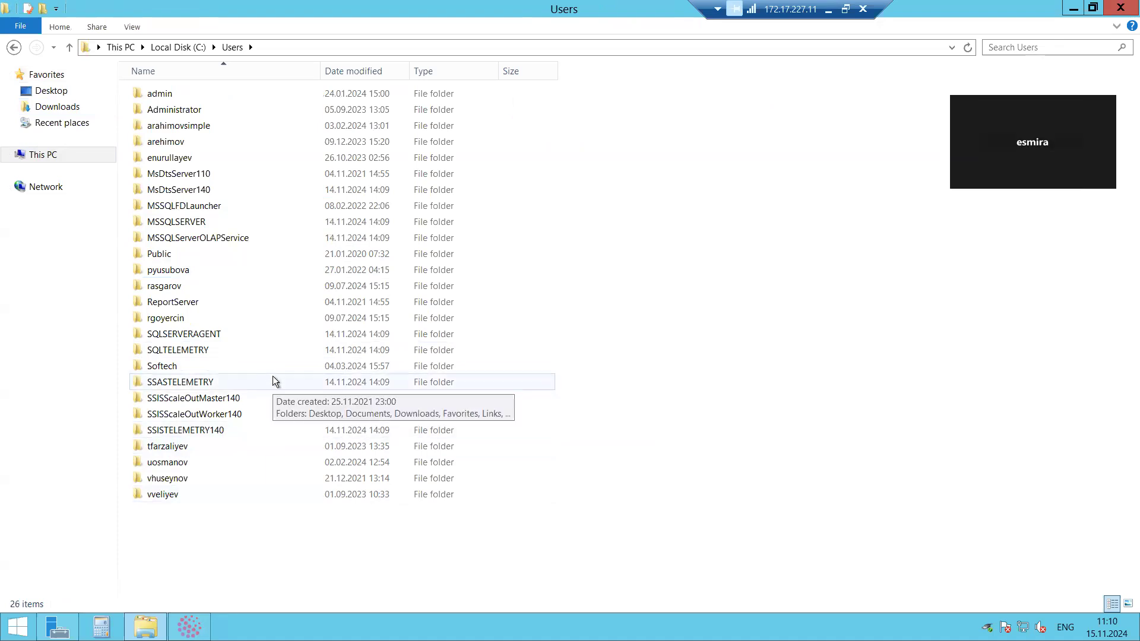
click(826, 10)
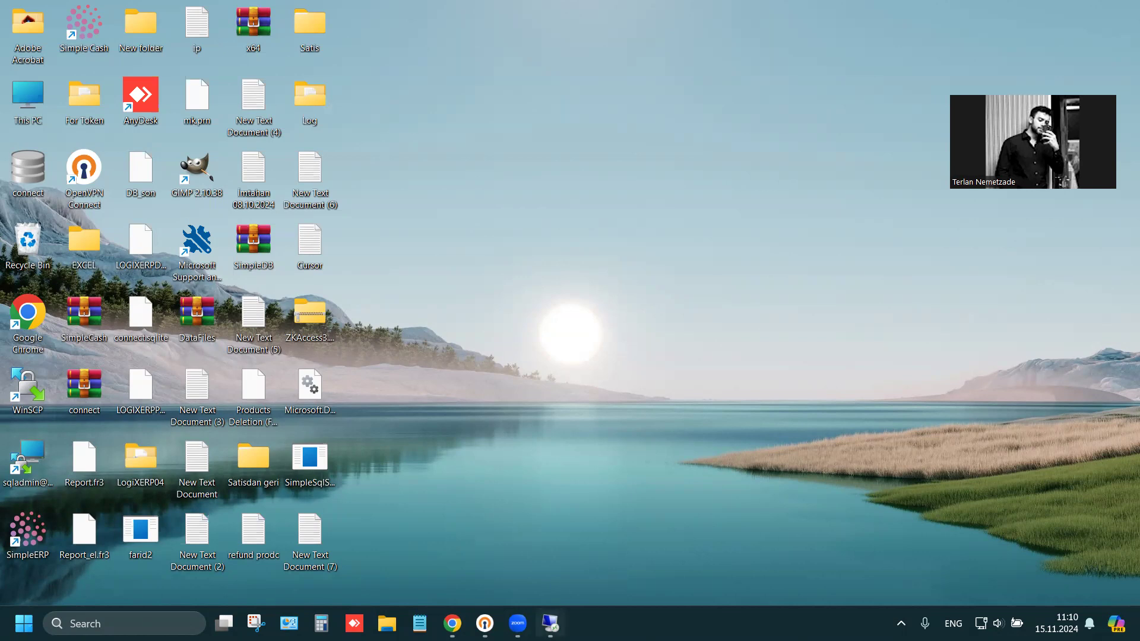
mouse_move(551, 623)
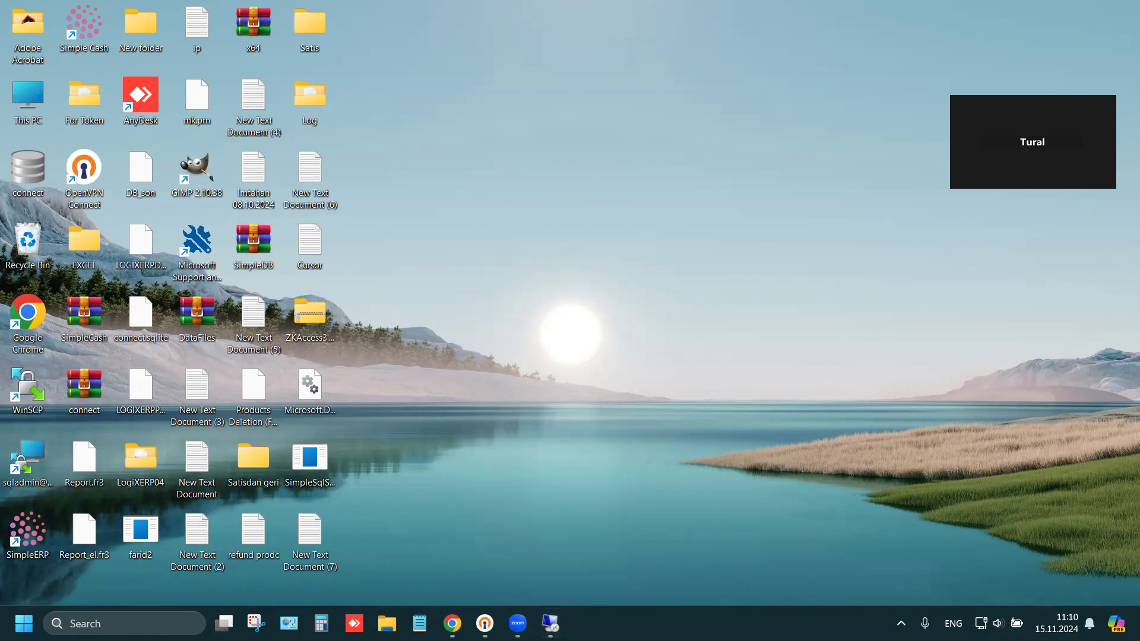
click(549, 624)
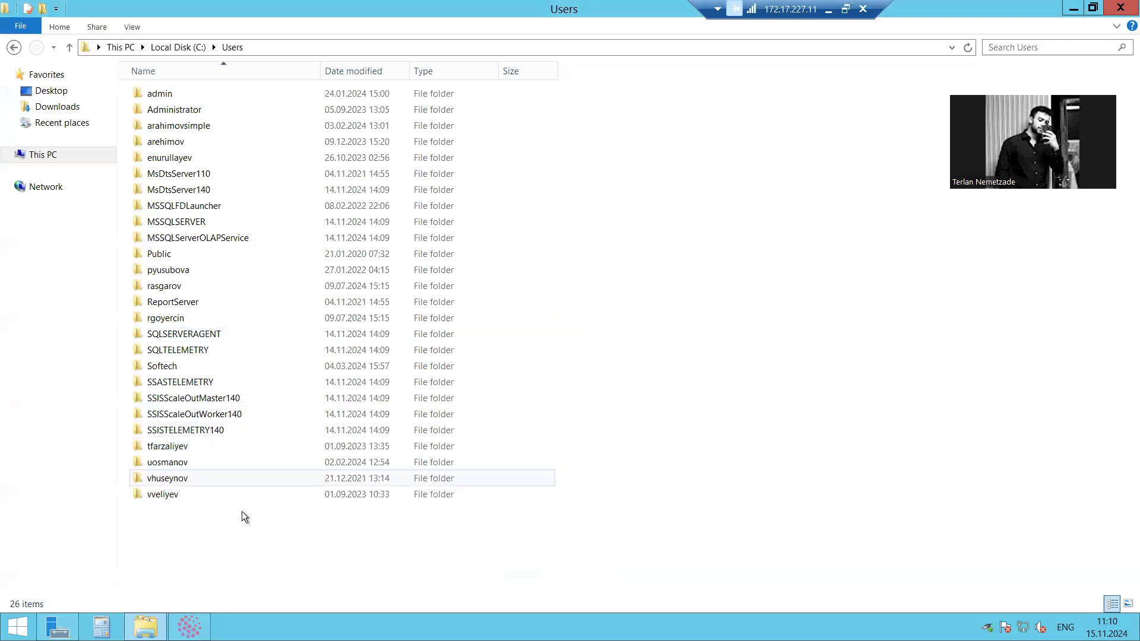
Open the Desktop folder of the user profile listed just below SSISTELEMETRY140 and refresh its listing
click(252, 447)
click(286, 527)
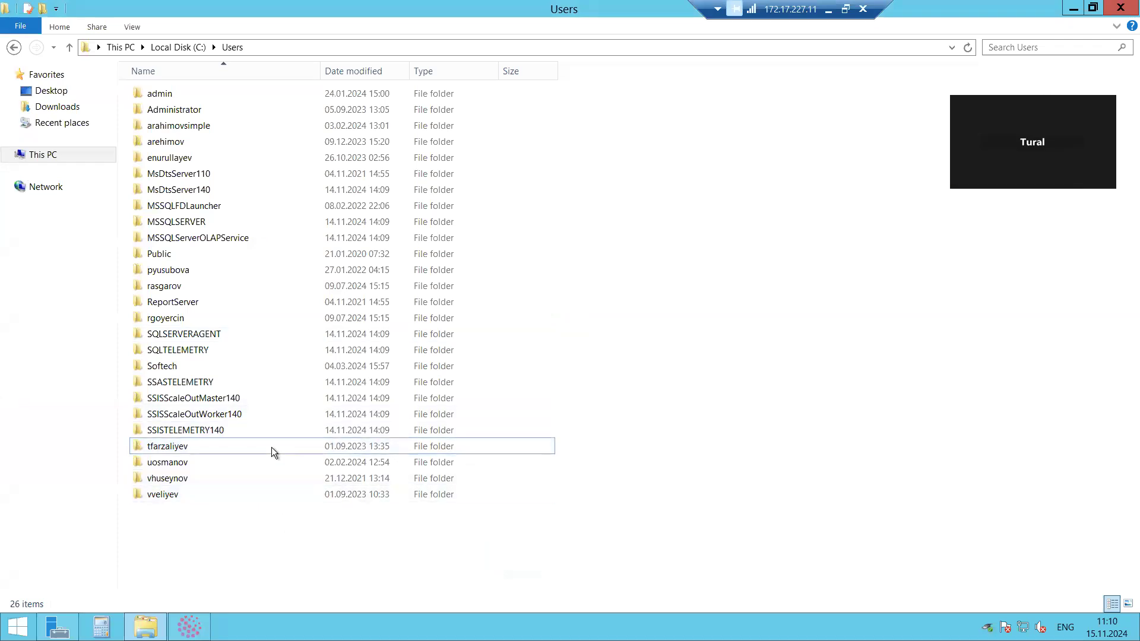
right_click(278, 527)
click(311, 413)
double_click(234, 447)
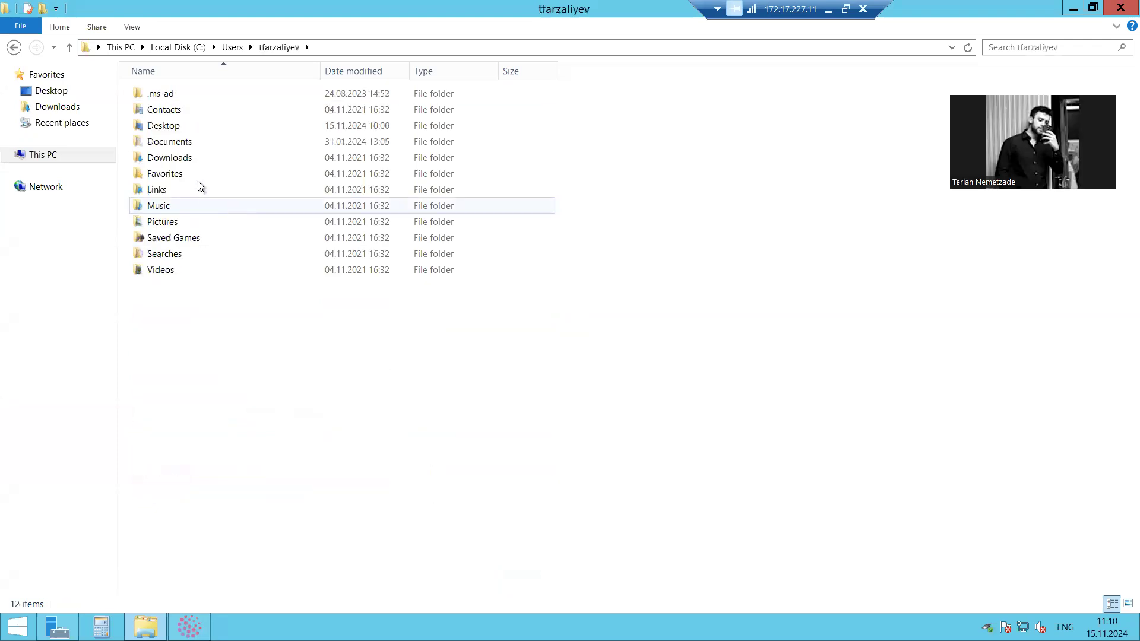
double_click(190, 125)
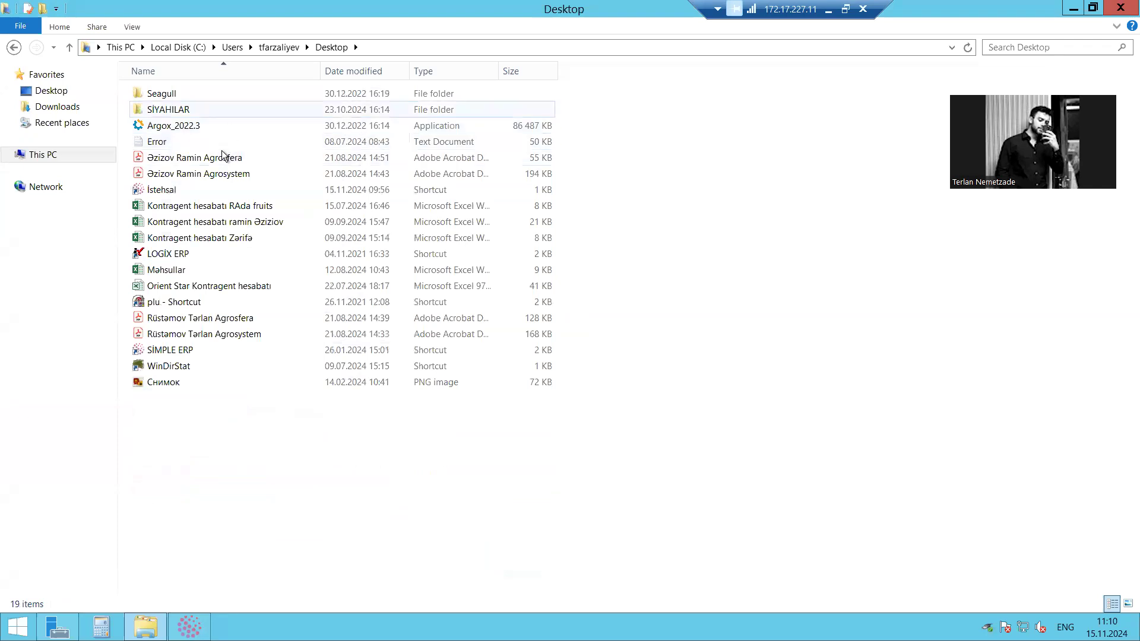
right_click(280, 481)
click(314, 354)
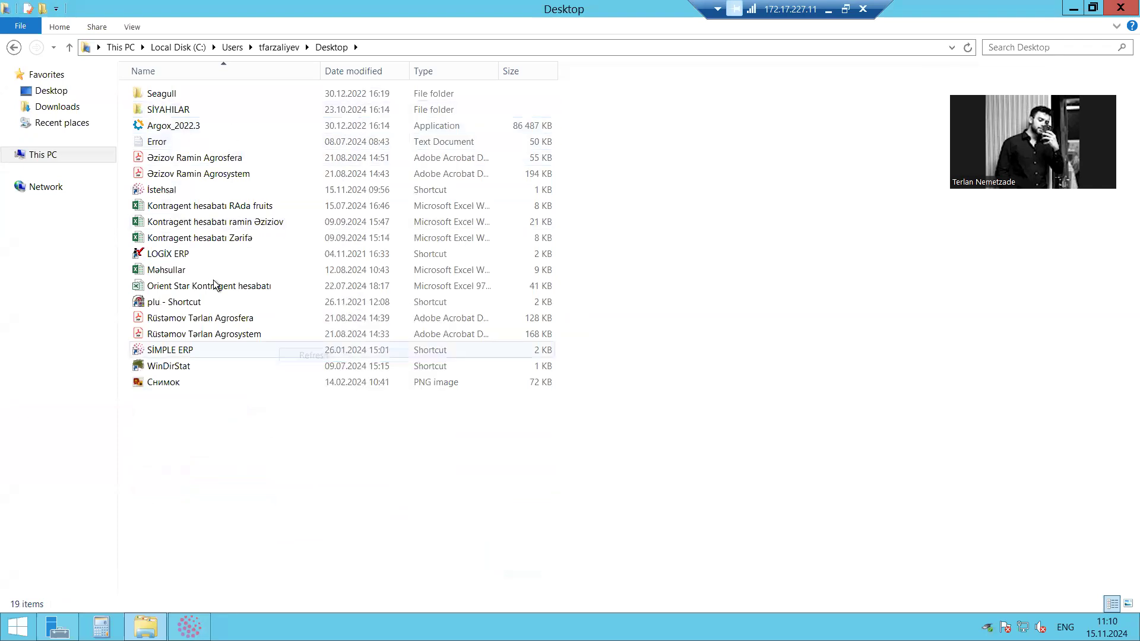
Close the folder window and launch Istehsal again from the server desktop
click(1120, 8)
right_click(537, 236)
click(573, 272)
double_click(28, 331)
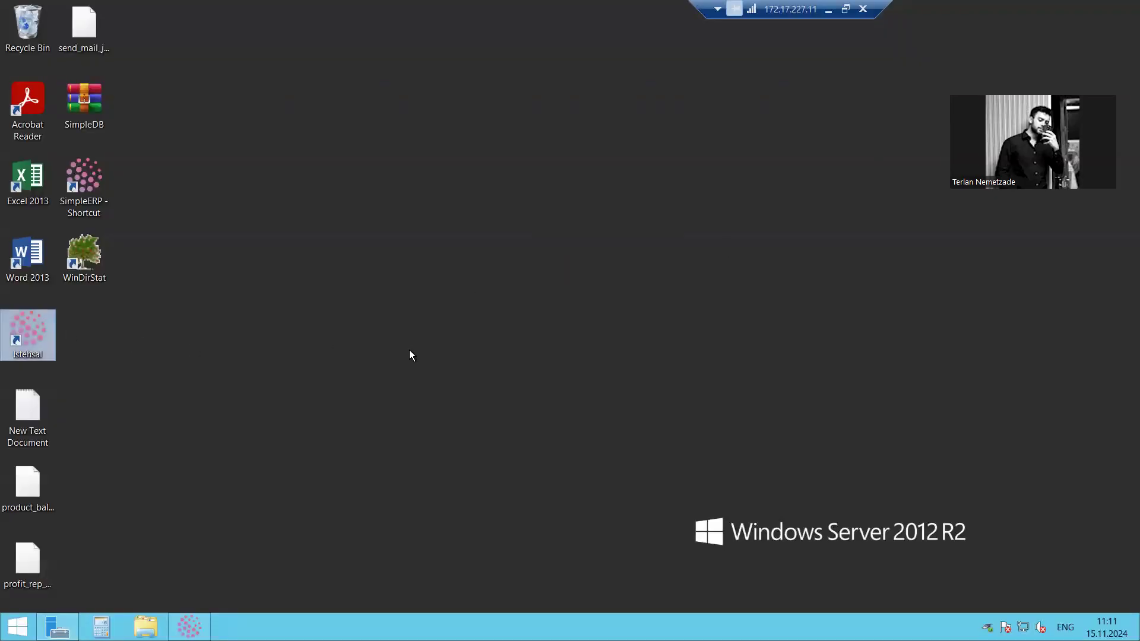
click(650, 334)
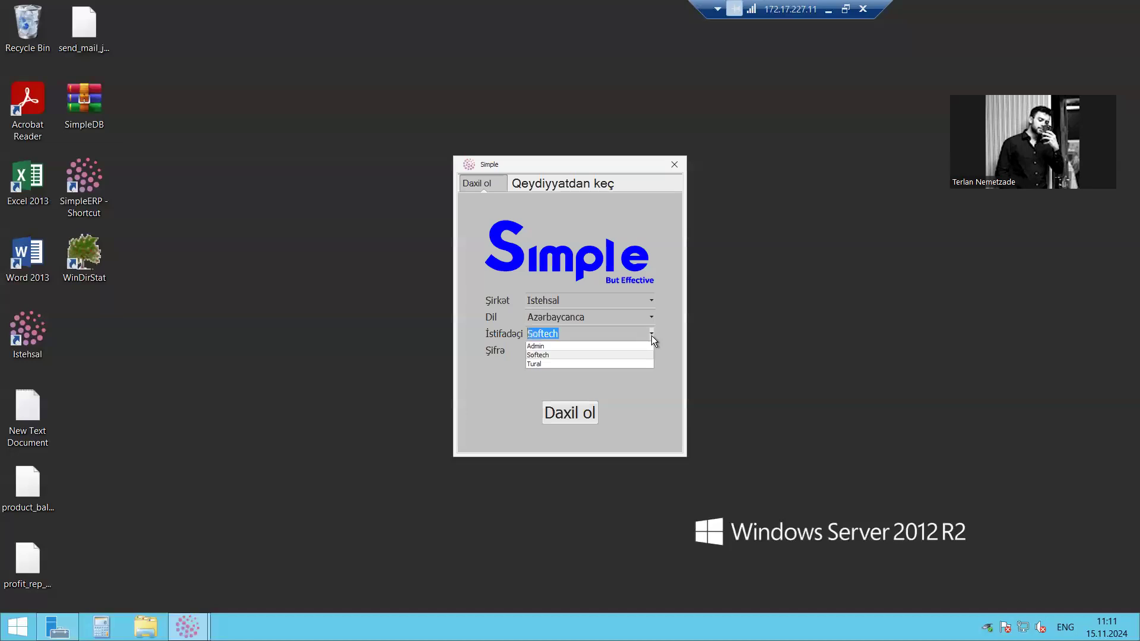
click(546, 363)
click(583, 346)
right_click(828, 256)
click(856, 294)
right_click(823, 263)
click(843, 300)
drag(538, 159, 483, 155)
right_click(713, 241)
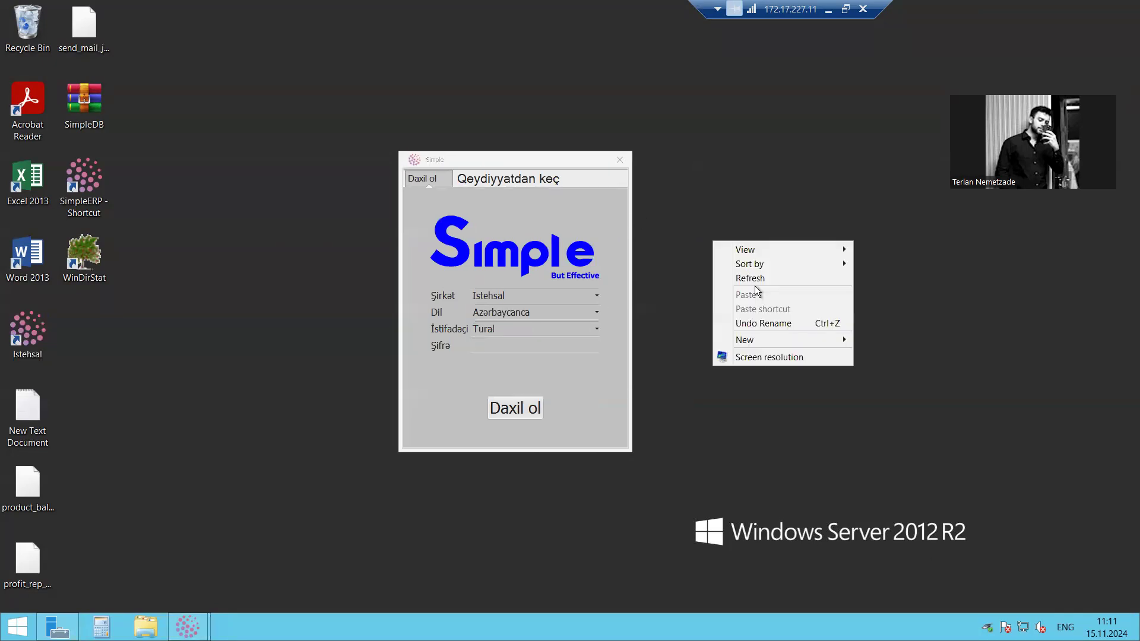
Set the sign-in user to Softech, enter the account password and sign in to Istehsal
click(499, 332)
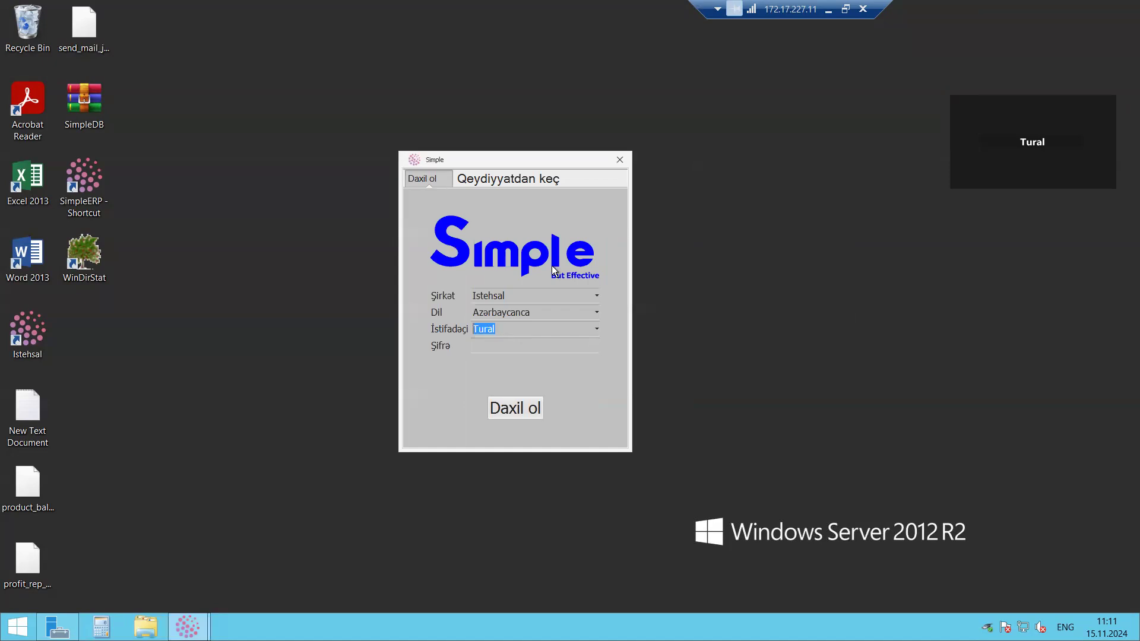
text(Softech)
key(Tab)
text(•••••)
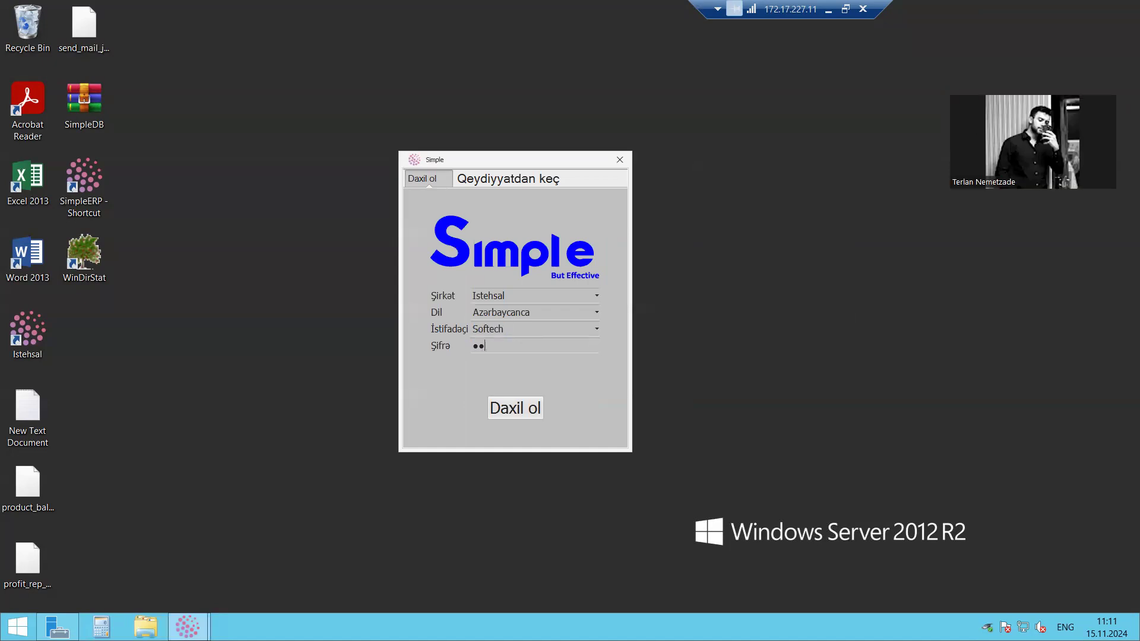
key(Return)
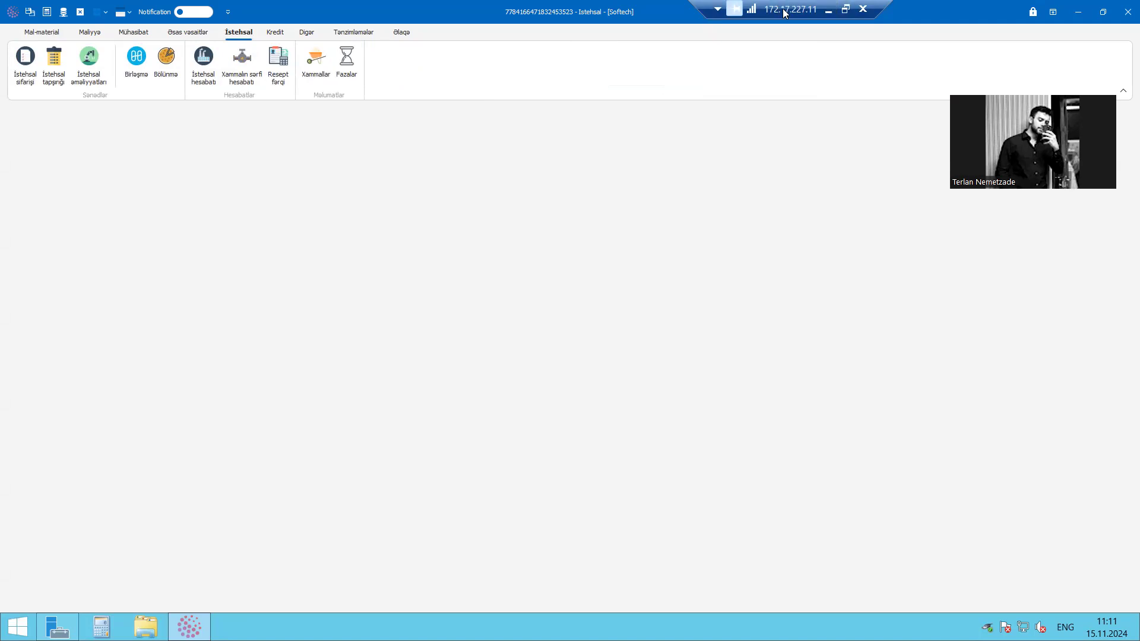
click(831, 8)
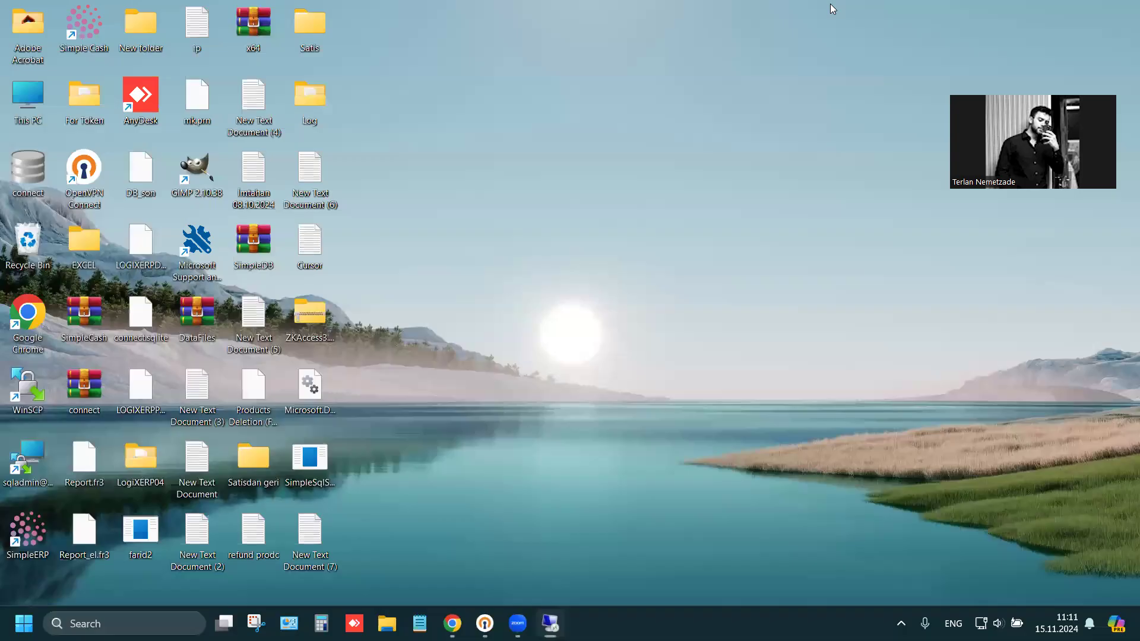
right_click(395, 232)
click(432, 287)
click(550, 623)
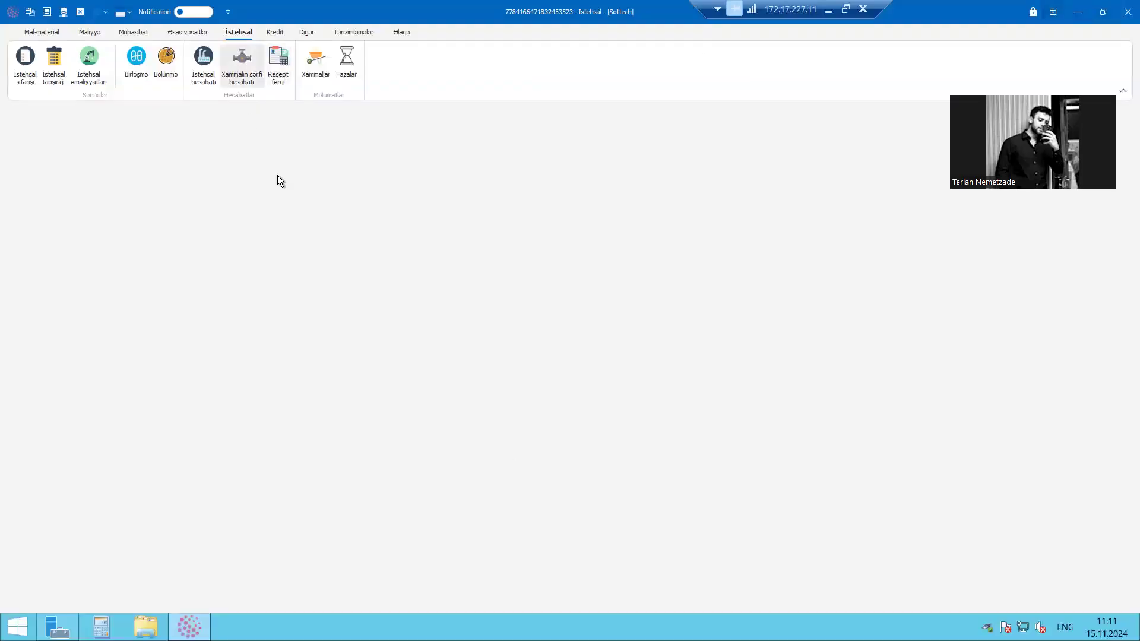
Look through the commands of the Əsas vəsaitlər, Mühasibat and Maliyyə sections
click(191, 32)
click(144, 32)
click(91, 33)
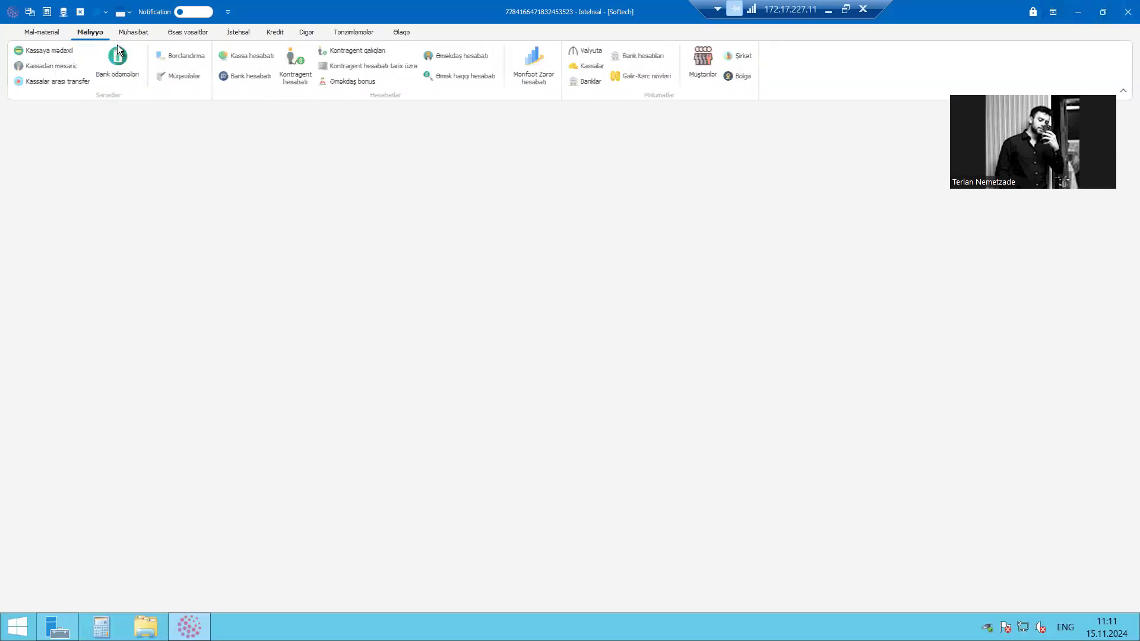
click(189, 36)
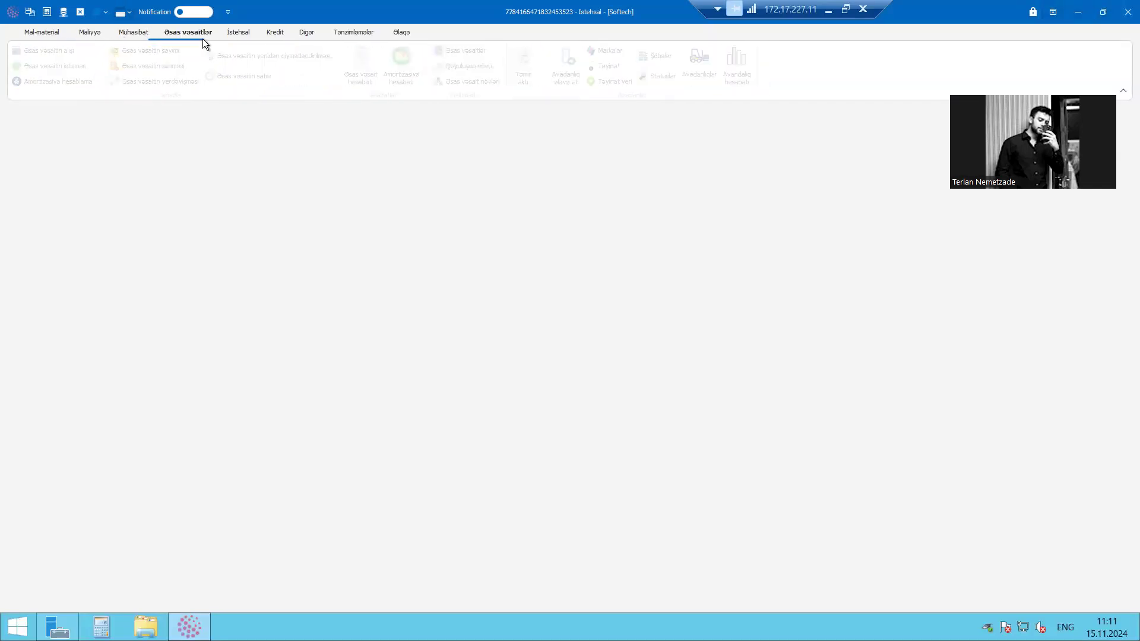
Open the Xammallar list of the Istehsal section and view the Materials and Xərc details of Maxima
click(234, 32)
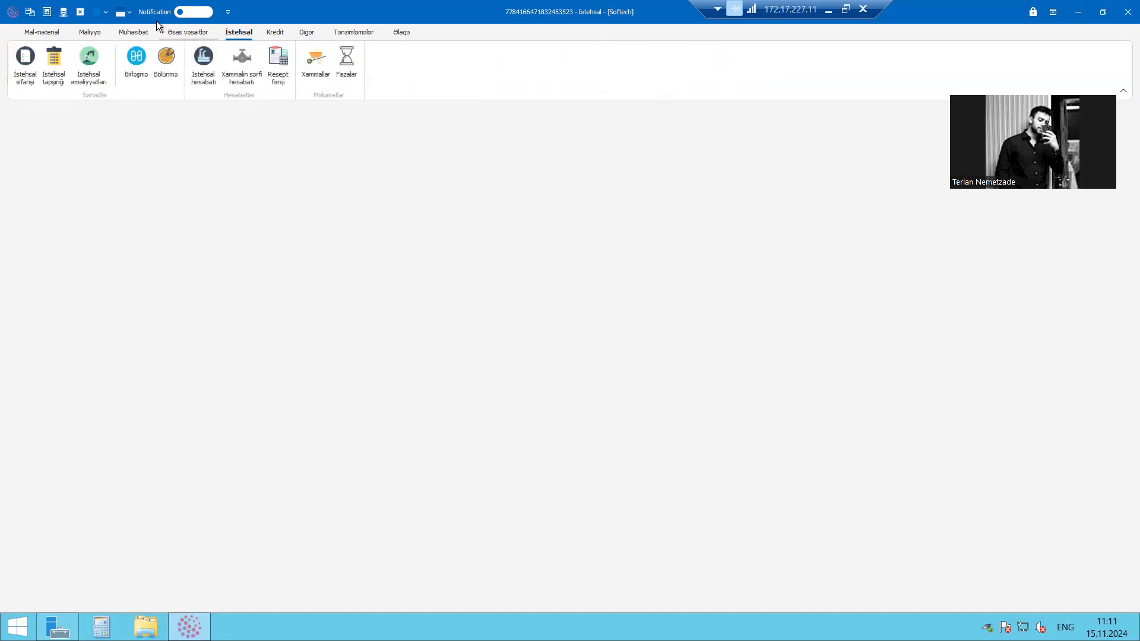
click(321, 61)
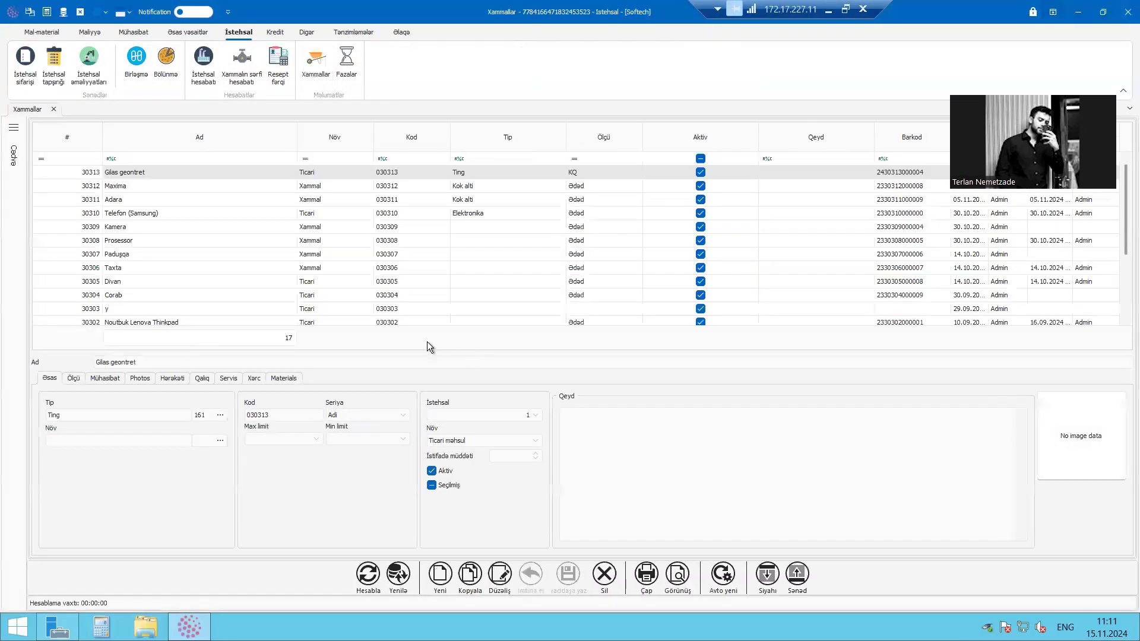
click(264, 191)
click(535, 171)
click(518, 187)
click(284, 379)
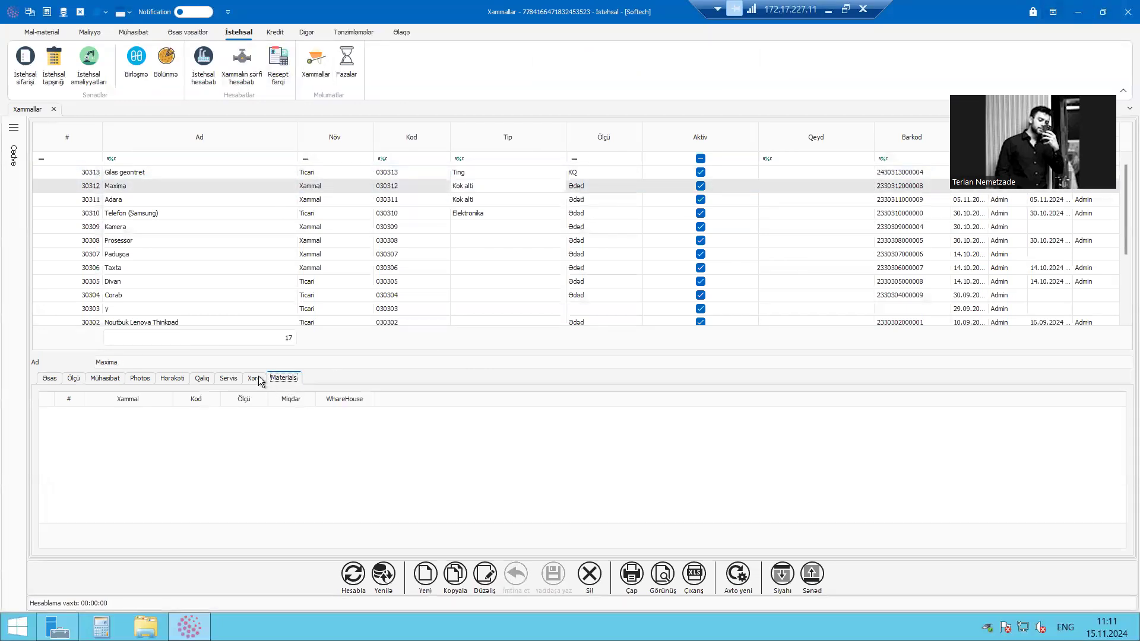
click(255, 379)
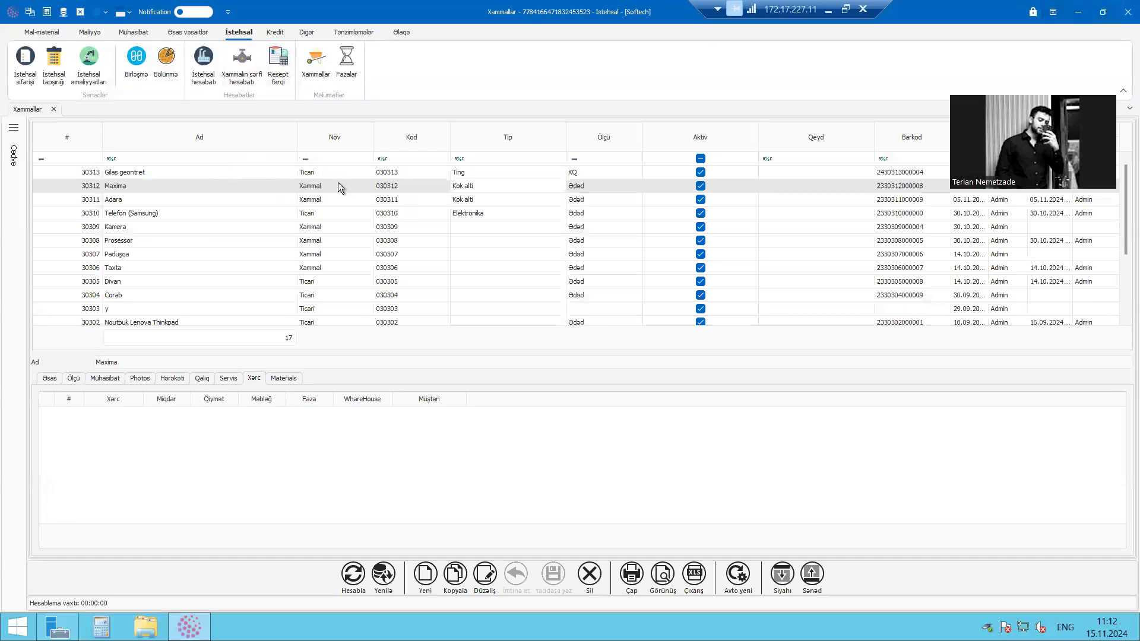
click(346, 199)
click(358, 172)
click(365, 187)
click(373, 177)
click(380, 186)
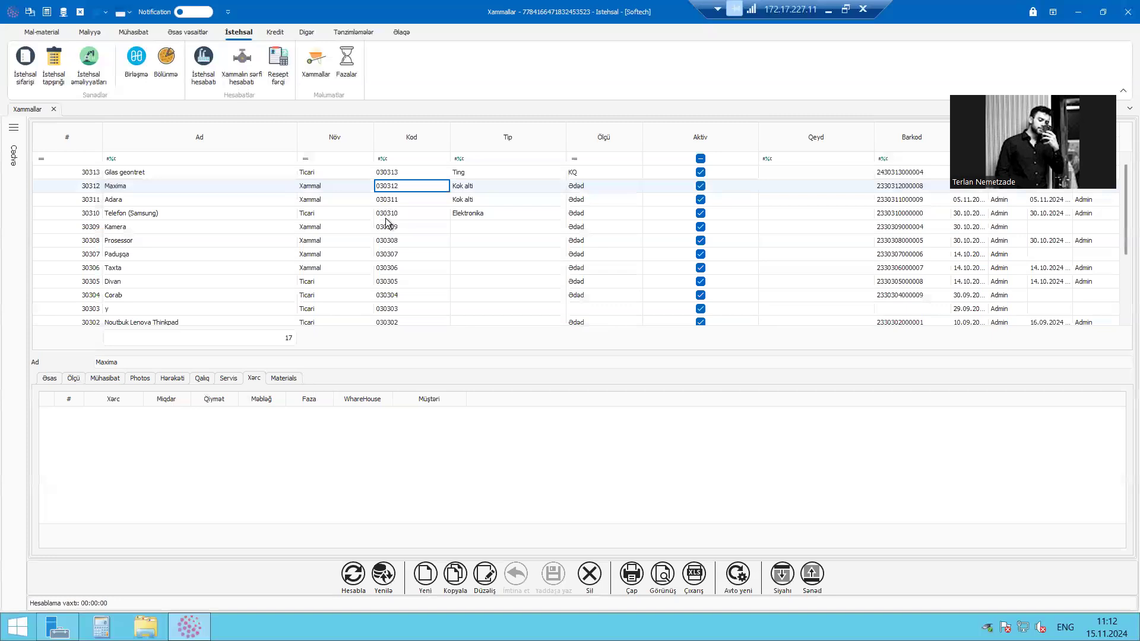
click(340, 200)
click(355, 183)
click(356, 173)
click(386, 214)
click(390, 187)
click(193, 32)
scroll(77, 34, up, 3)
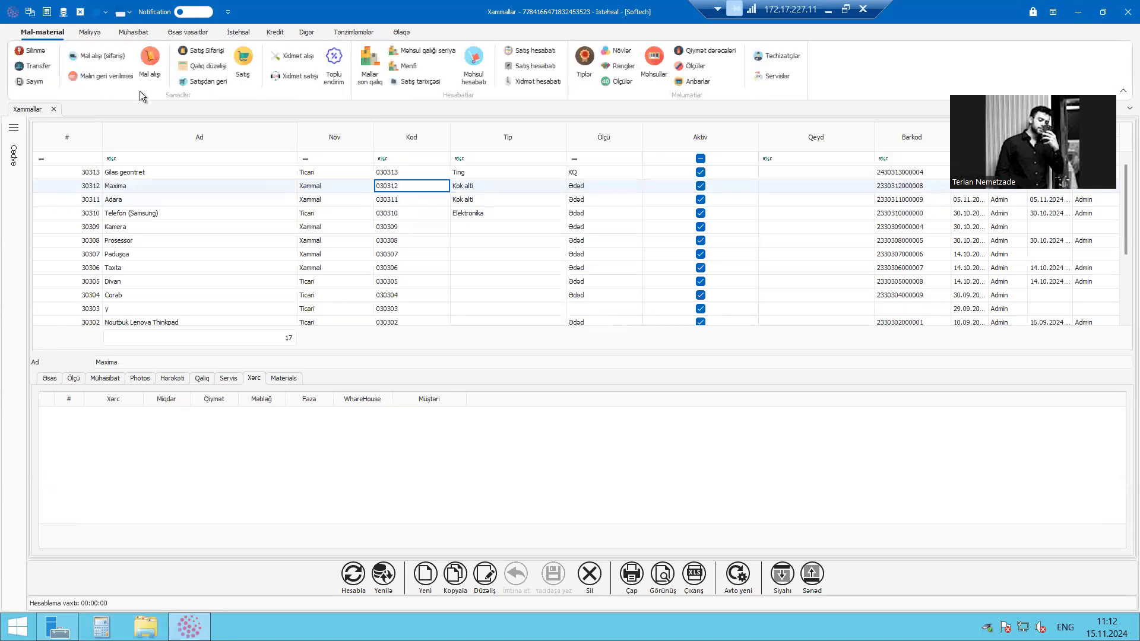
scroll(223, 59, down, 4)
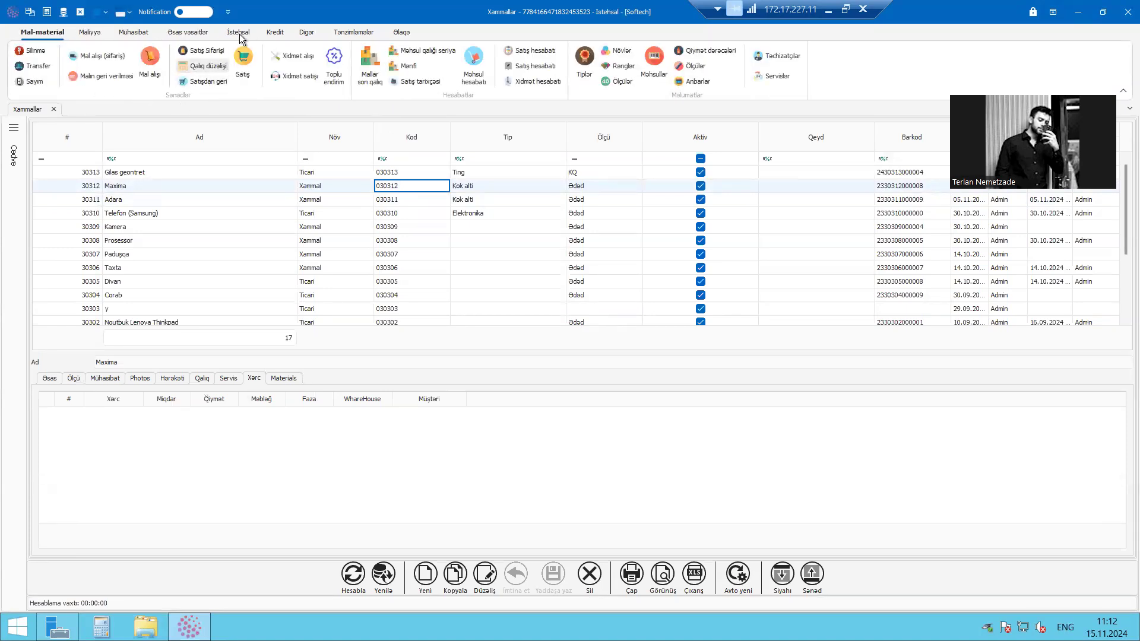
Minimise the remote desktop session to show the local desktop and return to the session
click(829, 10)
mouse_move(550, 624)
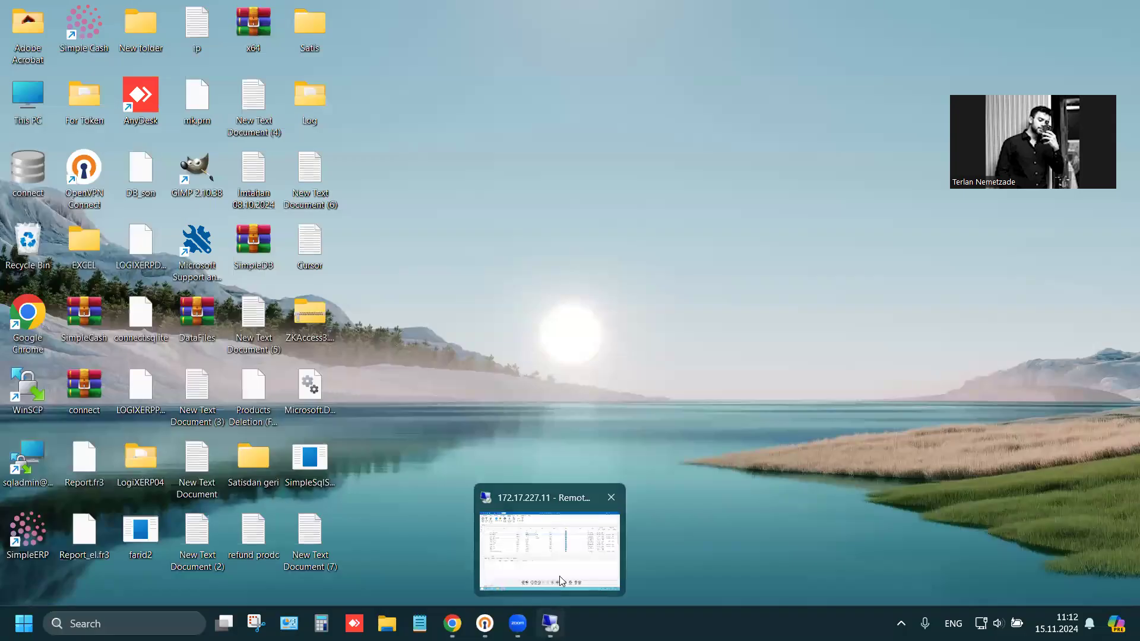
click(567, 537)
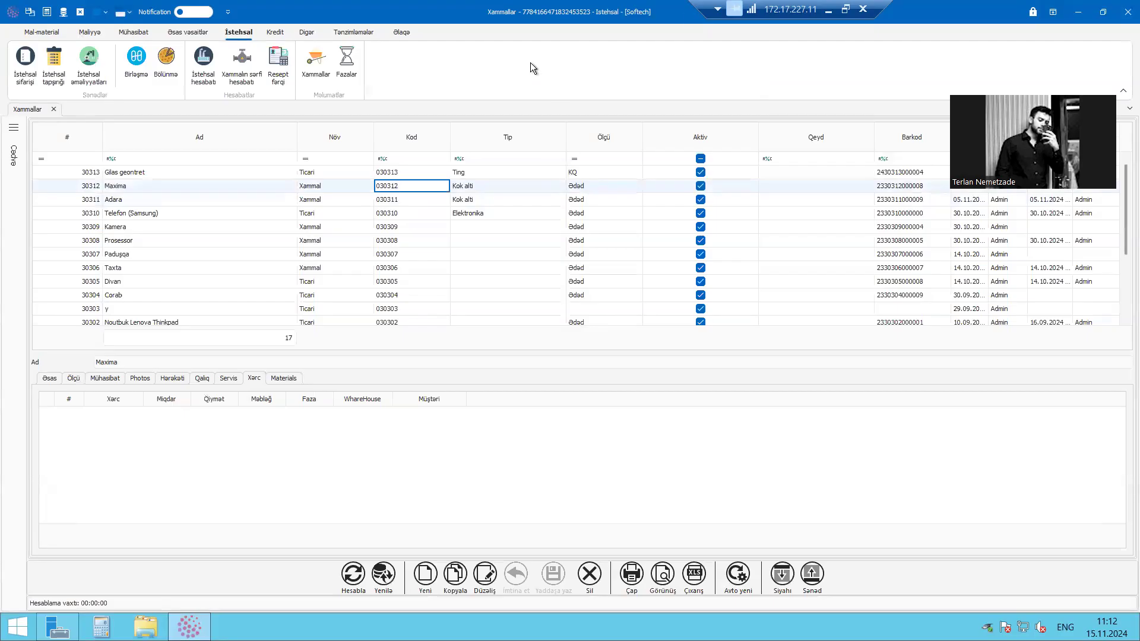
click(832, 10)
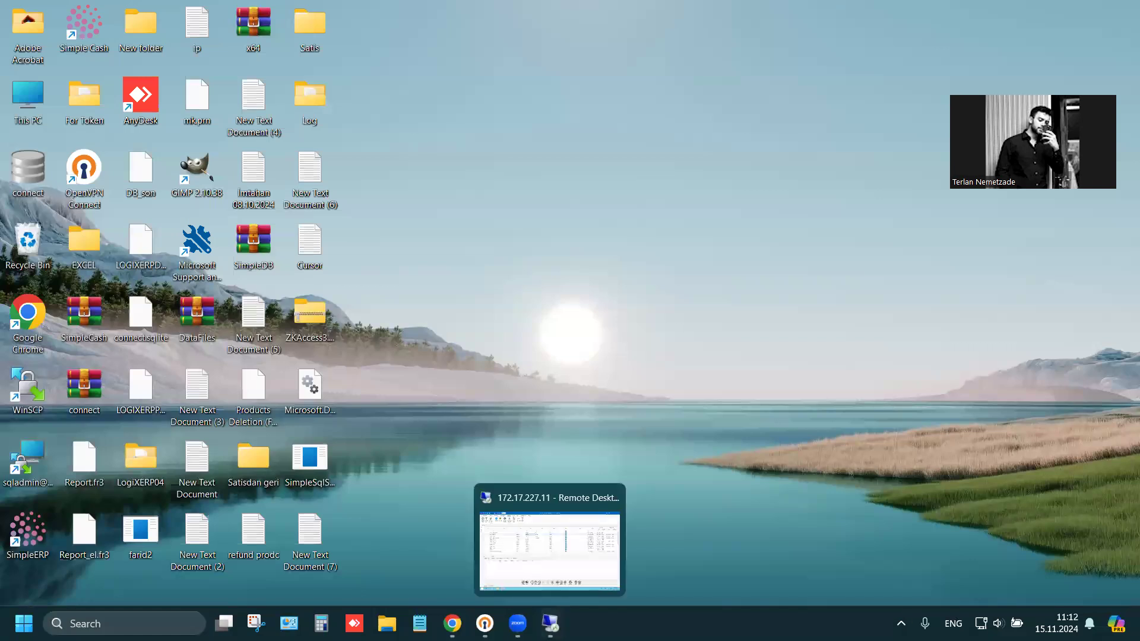
click(901, 623)
click(762, 327)
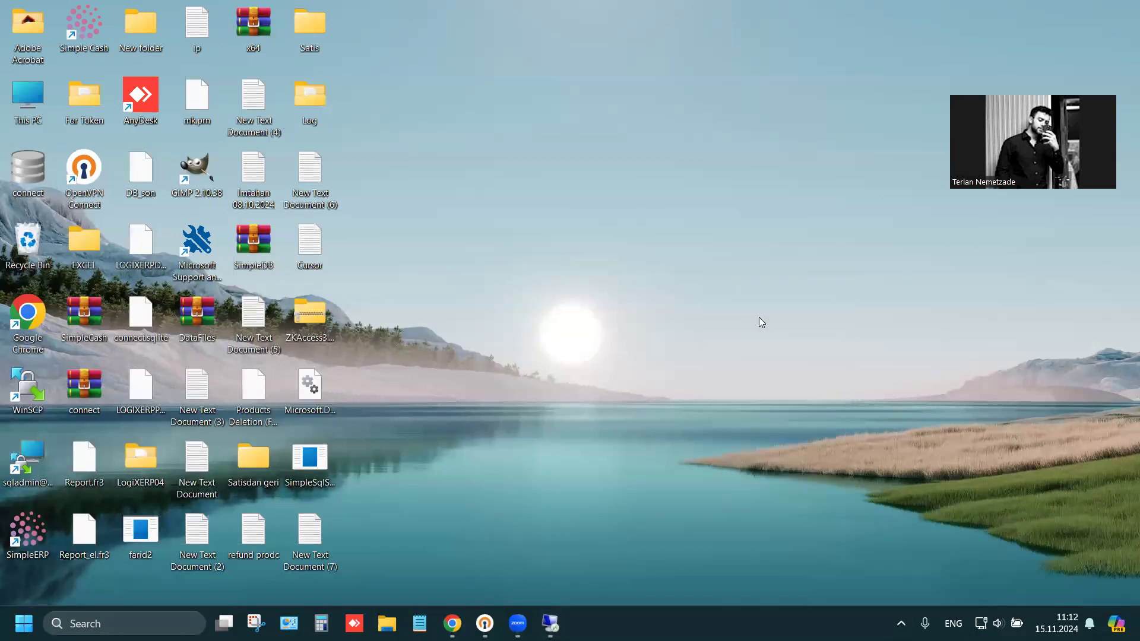
click(550, 623)
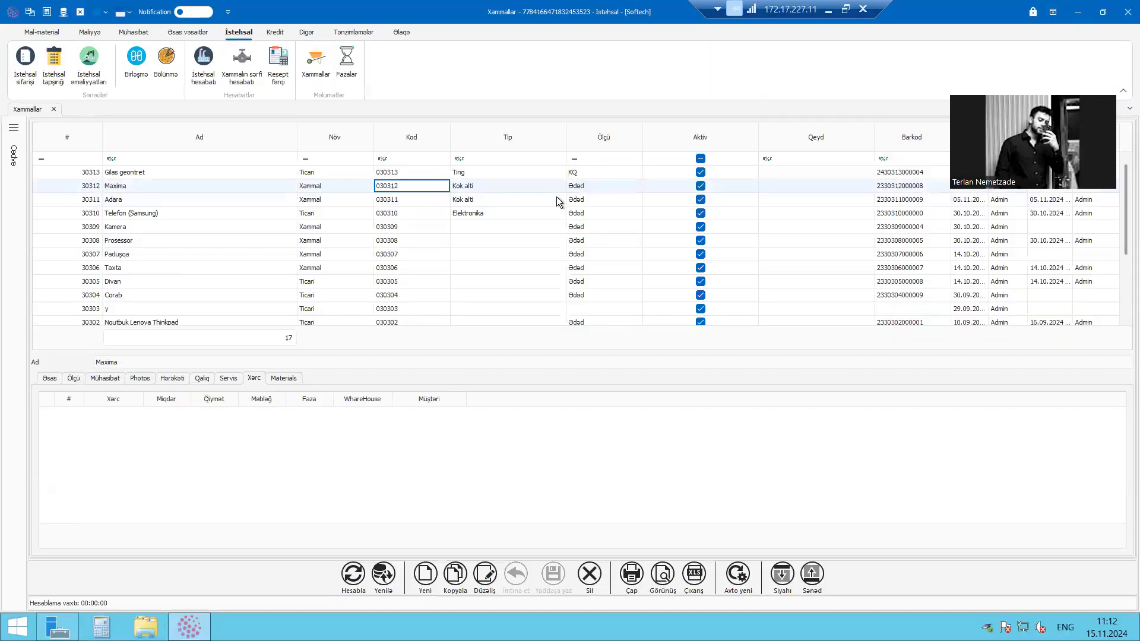
Look through the commands of the Mal-material and Maliyyə sections while the Xammallar list is open
click(558, 199)
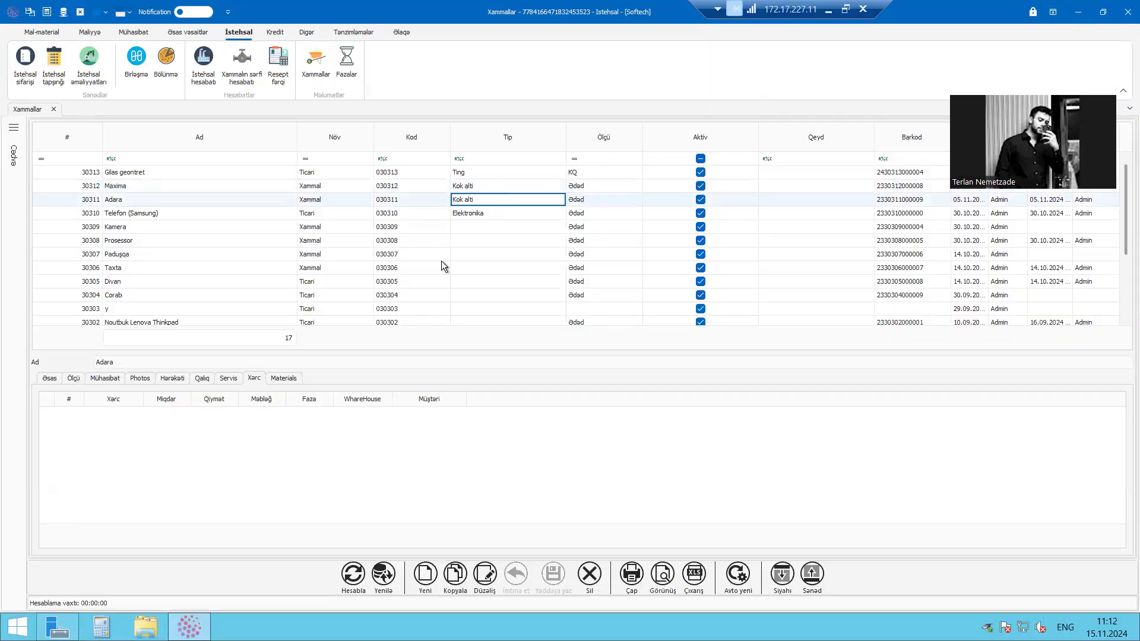
click(65, 34)
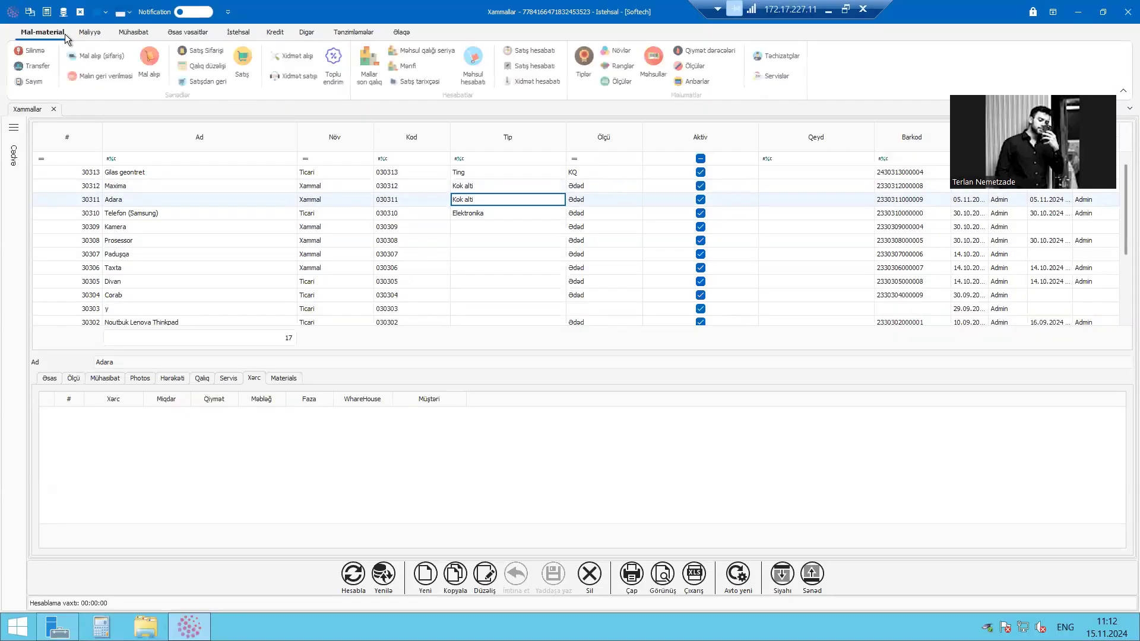
click(133, 38)
click(65, 34)
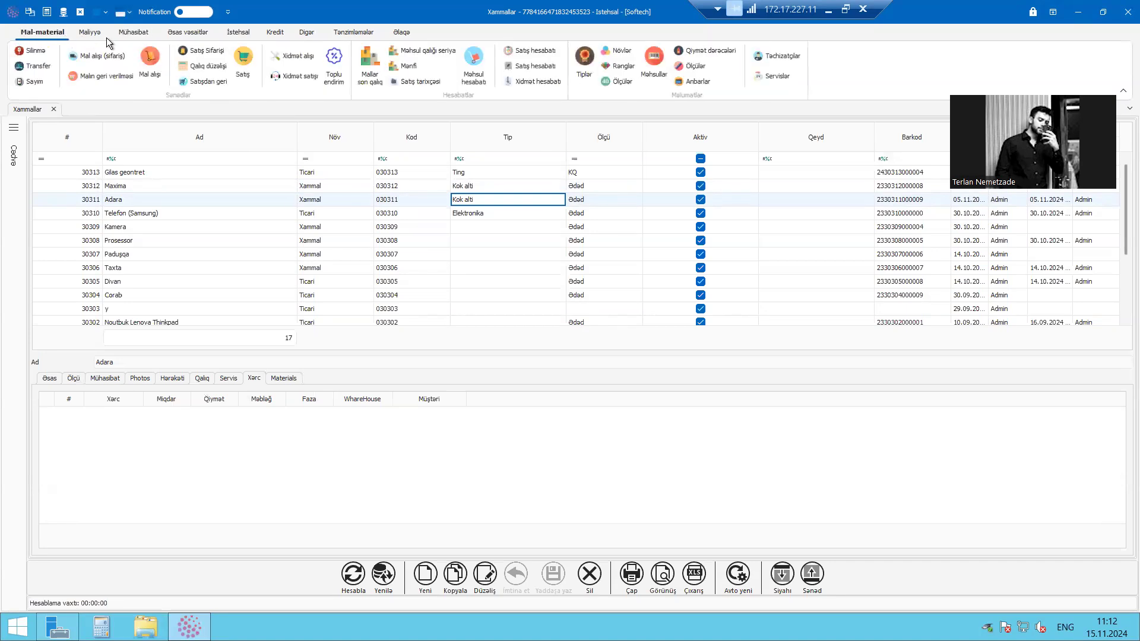
click(104, 38)
click(123, 36)
click(94, 32)
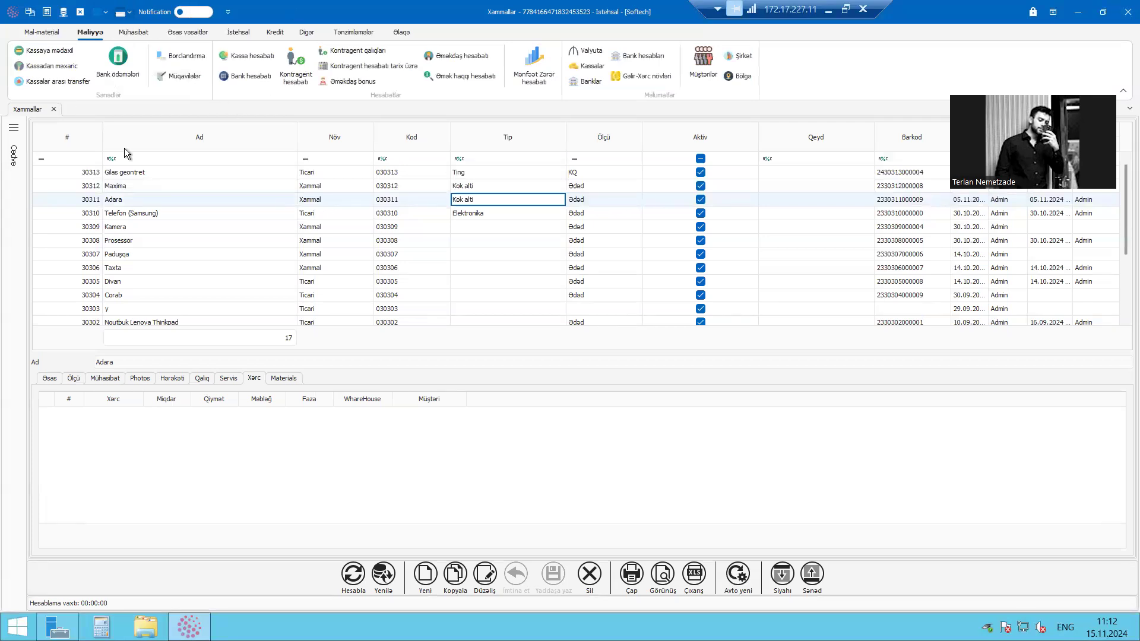
click(84, 36)
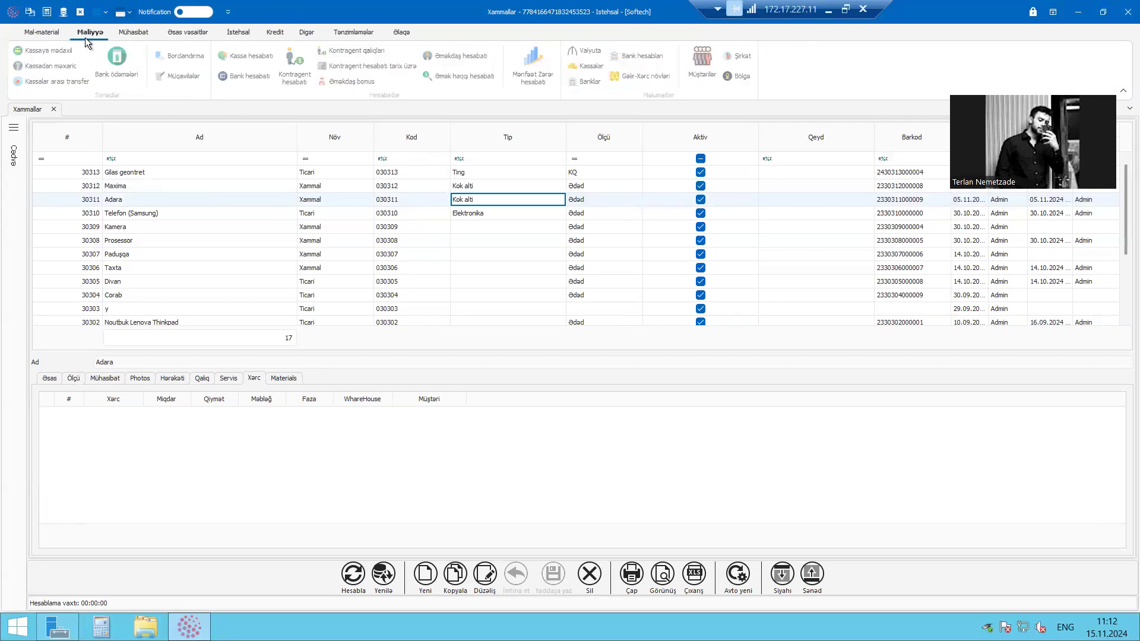
scroll(101, 56, up, 1)
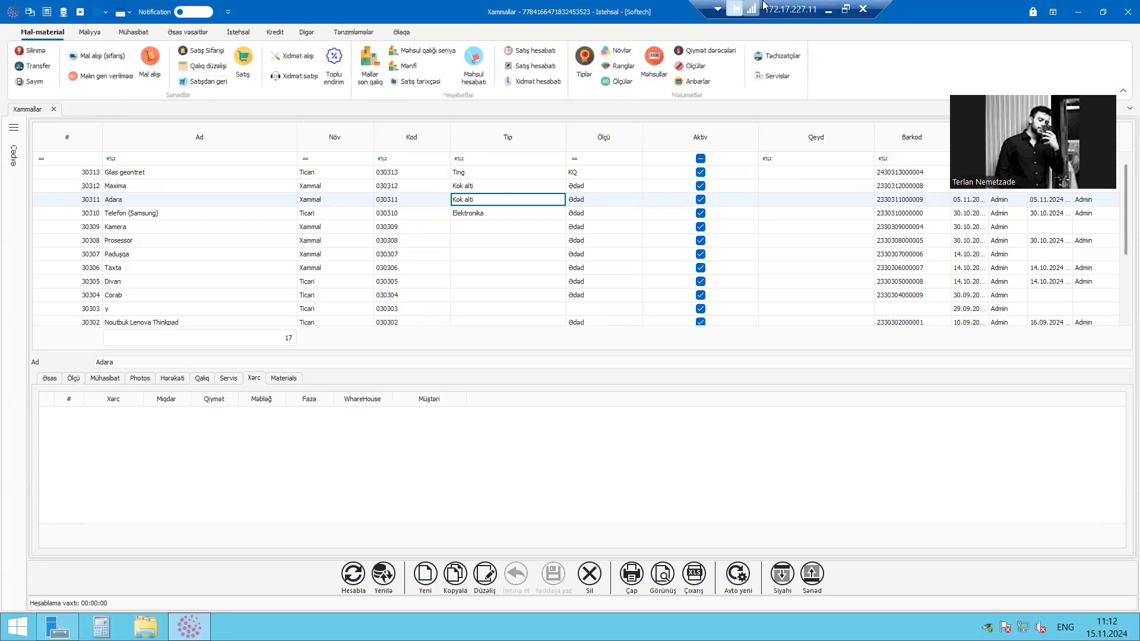
drag(789, 5, 815, 5)
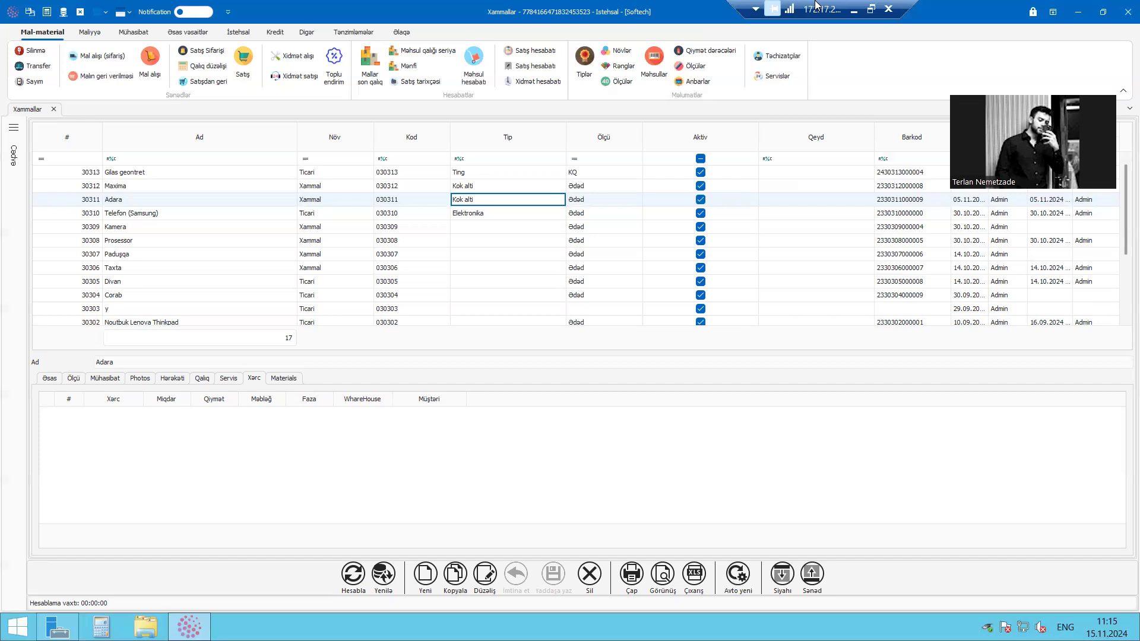
Open the Məhsullar list from Mal-material and the Xammallar list from Istehsal
click(250, 33)
click(53, 32)
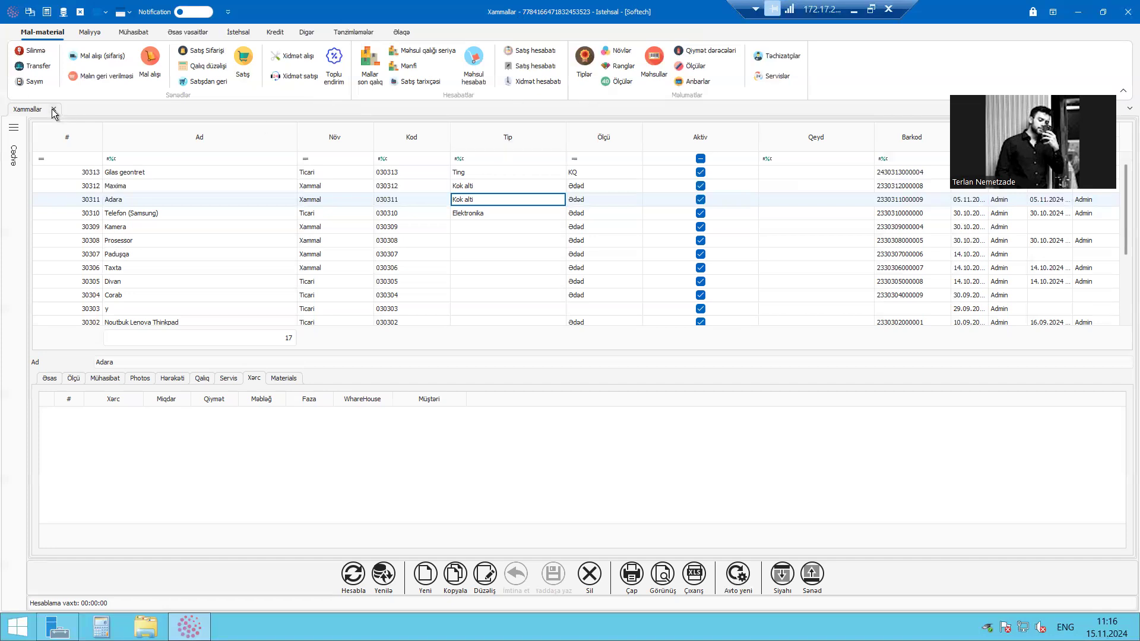
click(647, 65)
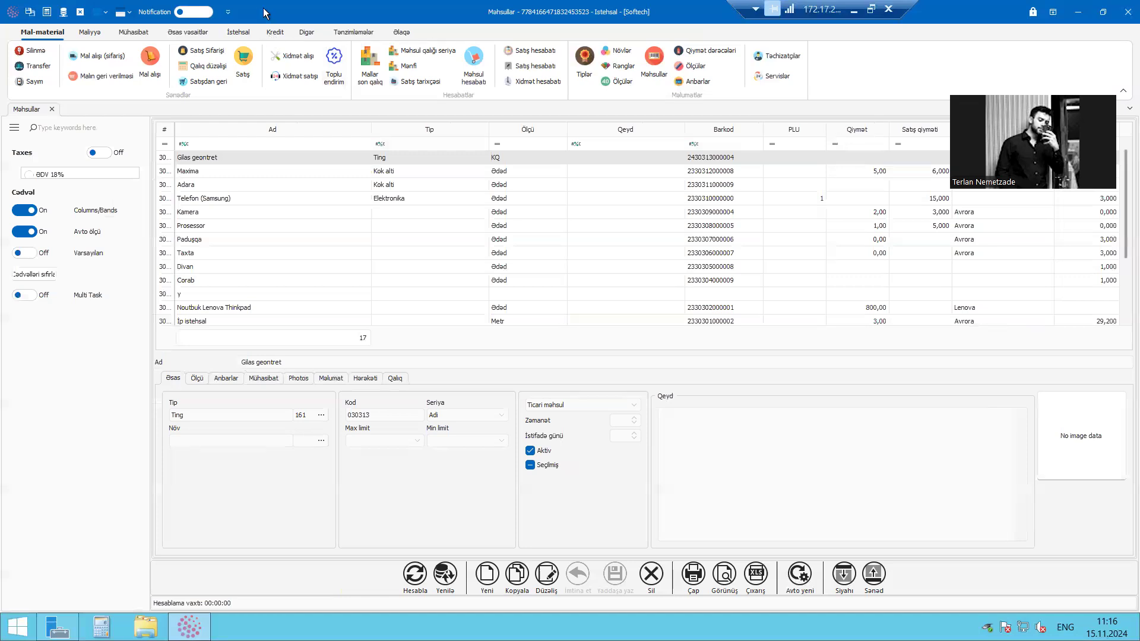
click(239, 33)
click(323, 62)
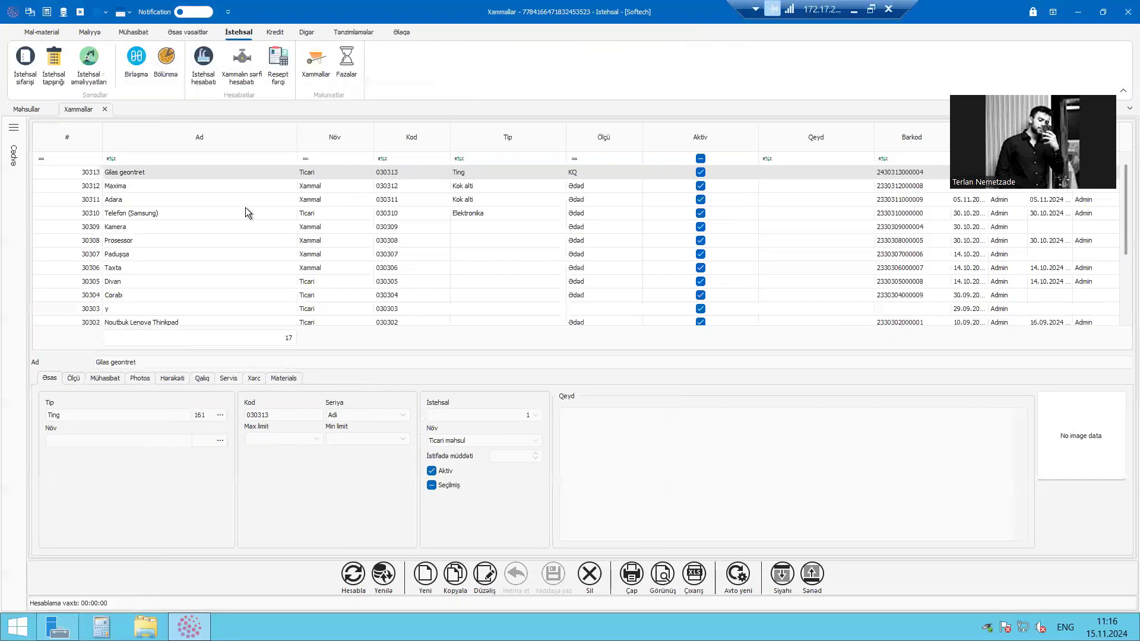
Compare the items in the Məhsullar list with those in the Xammallar list, including Maxima and Adara
click(152, 184)
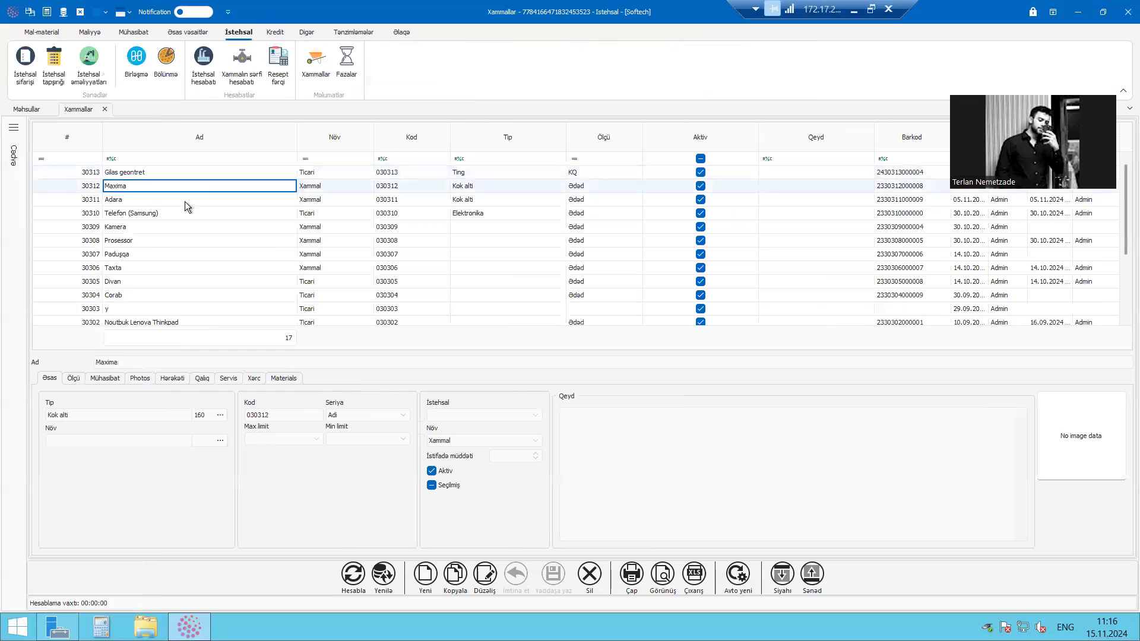
click(45, 108)
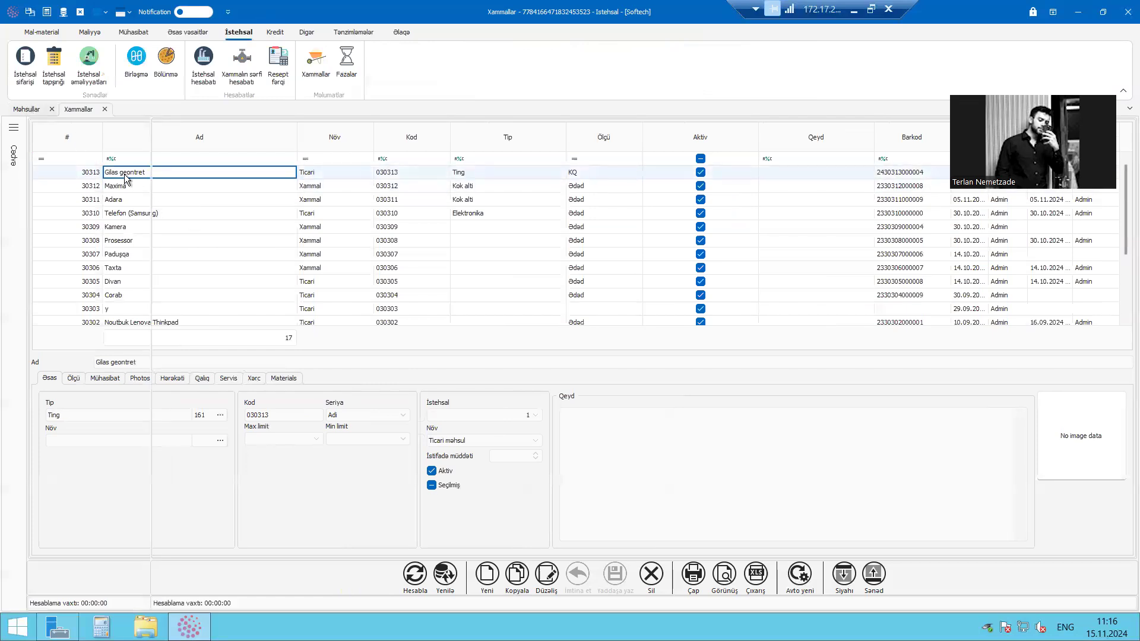
click(230, 200)
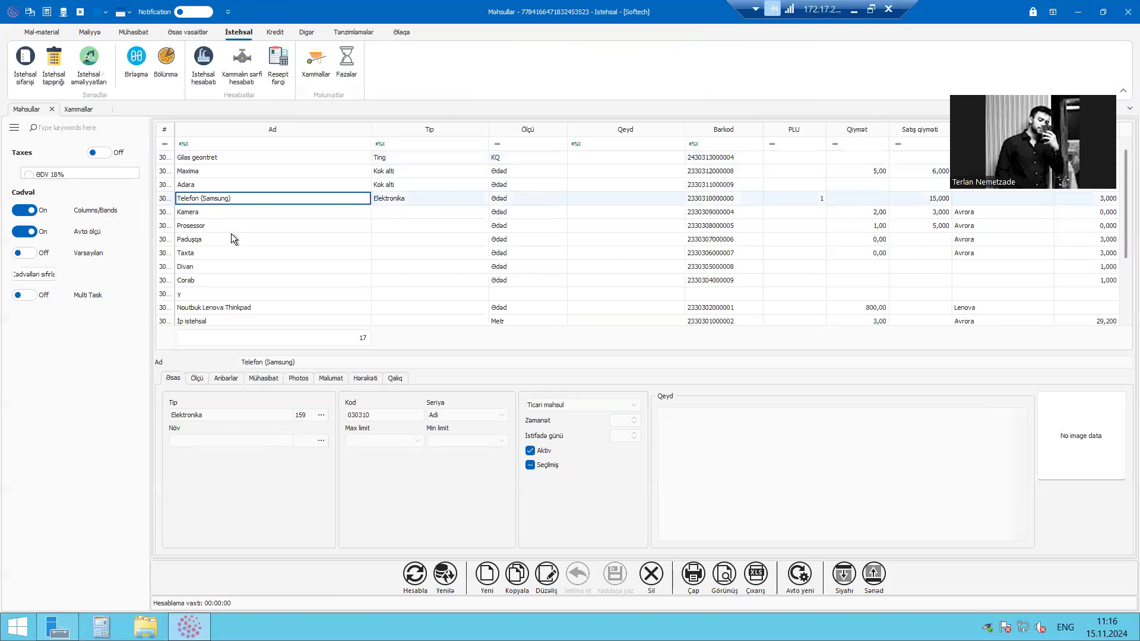
scroll(214, 219, down, 2)
scroll(216, 175, up, 2)
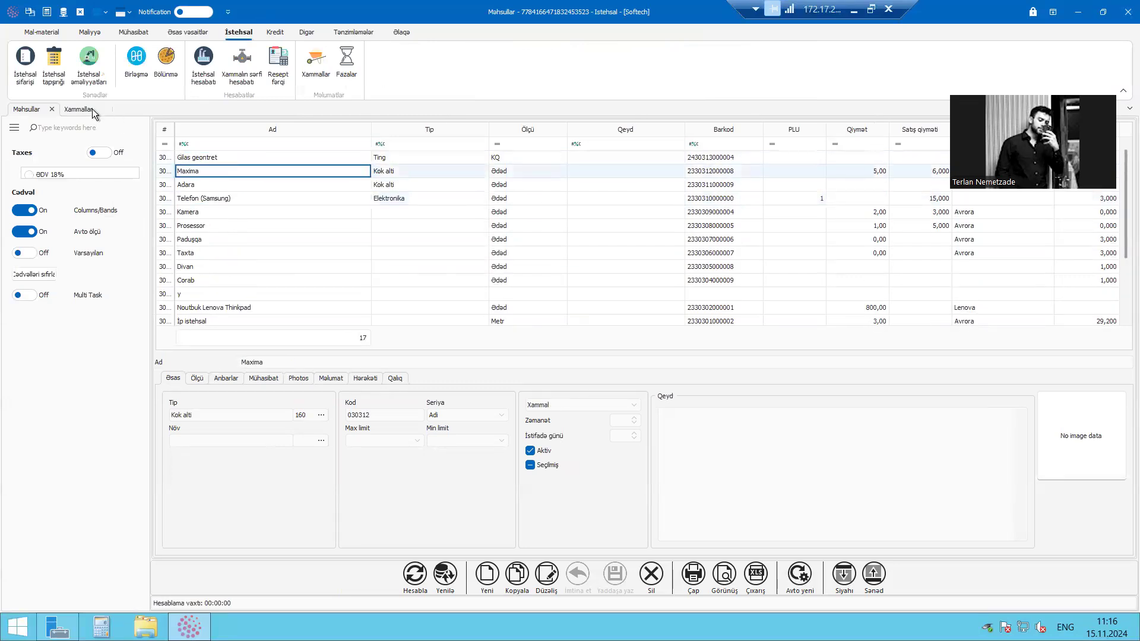
click(82, 110)
click(26, 110)
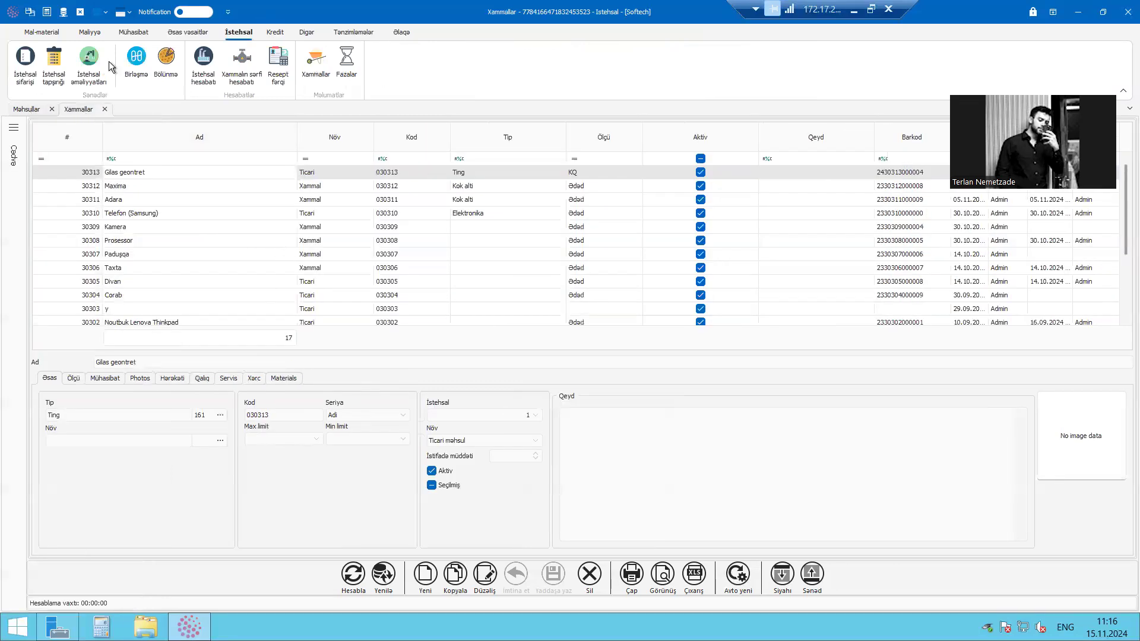
click(79, 111)
click(30, 108)
click(329, 181)
click(356, 175)
click(451, 158)
click(461, 187)
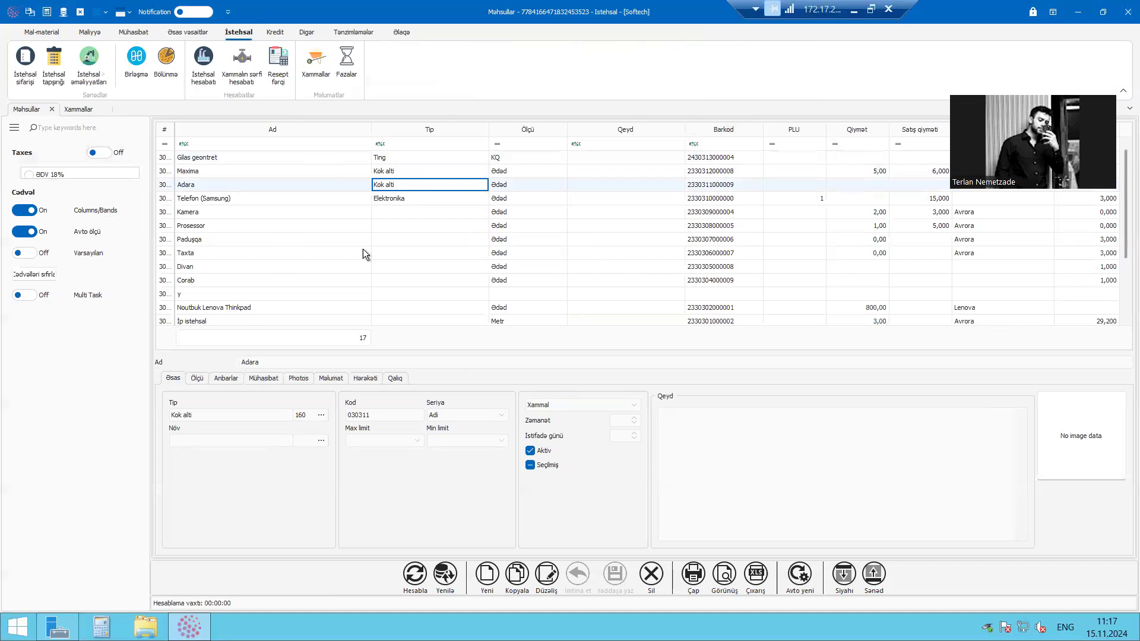
Start a new product record in the Məhsullar list and view the available product kinds
click(485, 574)
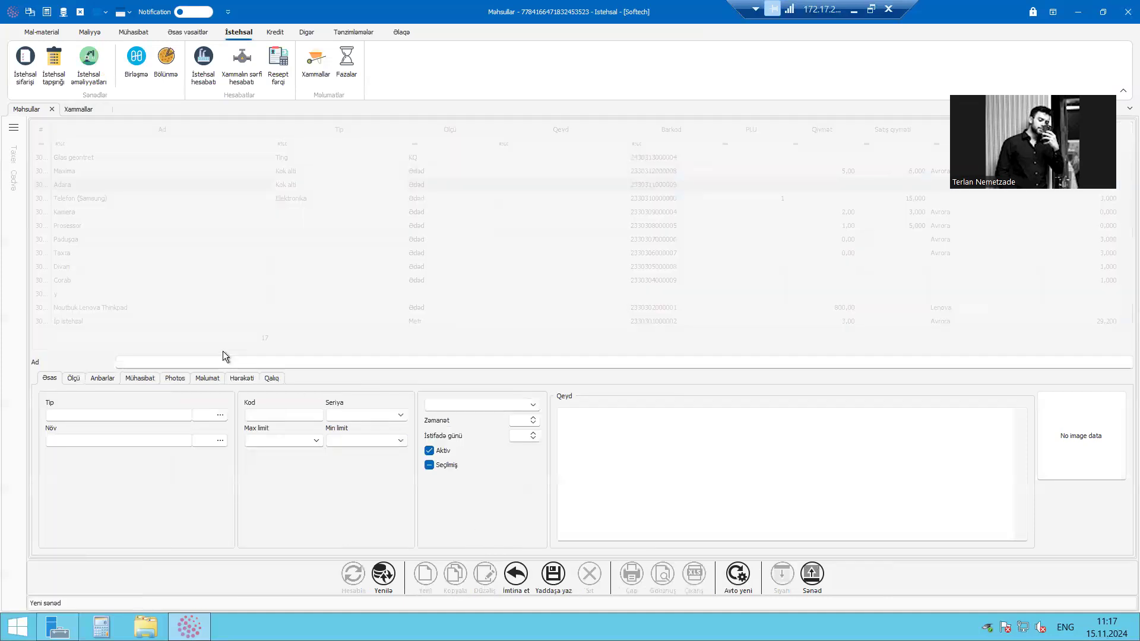
click(159, 440)
click(526, 406)
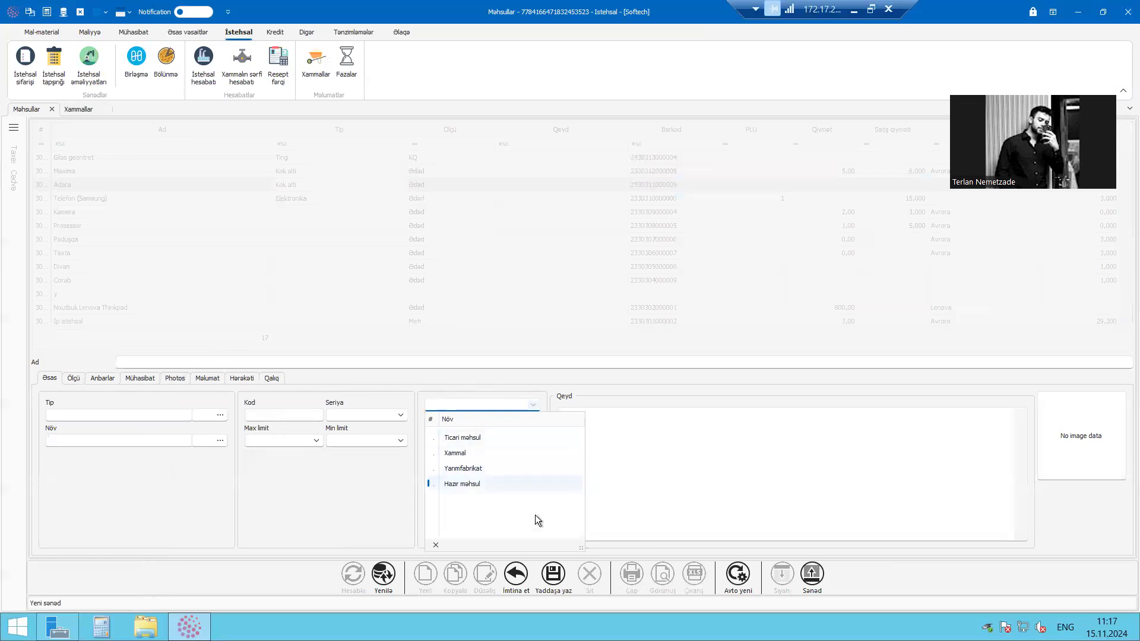
click(610, 439)
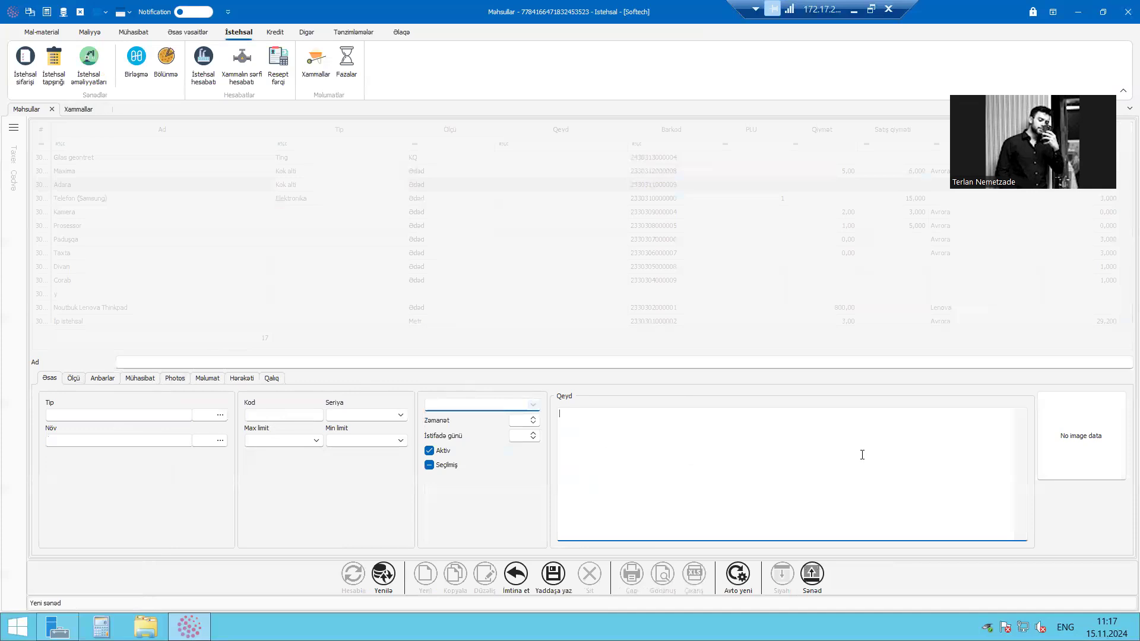
Open the Ölçü details of the new product record and examine the columns of an empty unit row
click(74, 379)
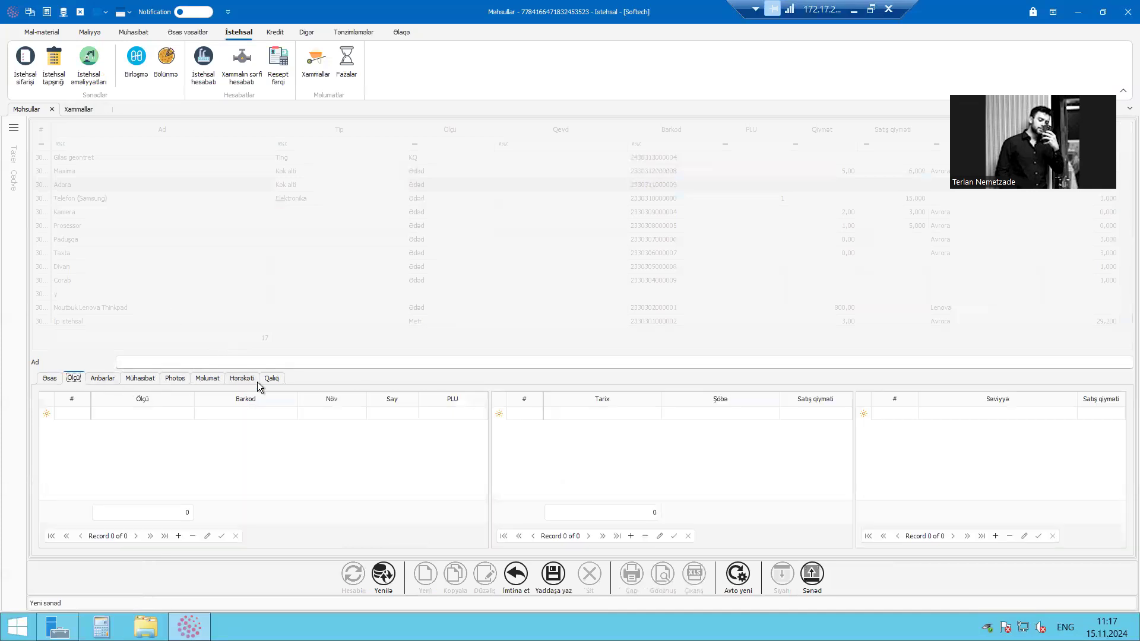
click(173, 418)
click(172, 415)
click(291, 469)
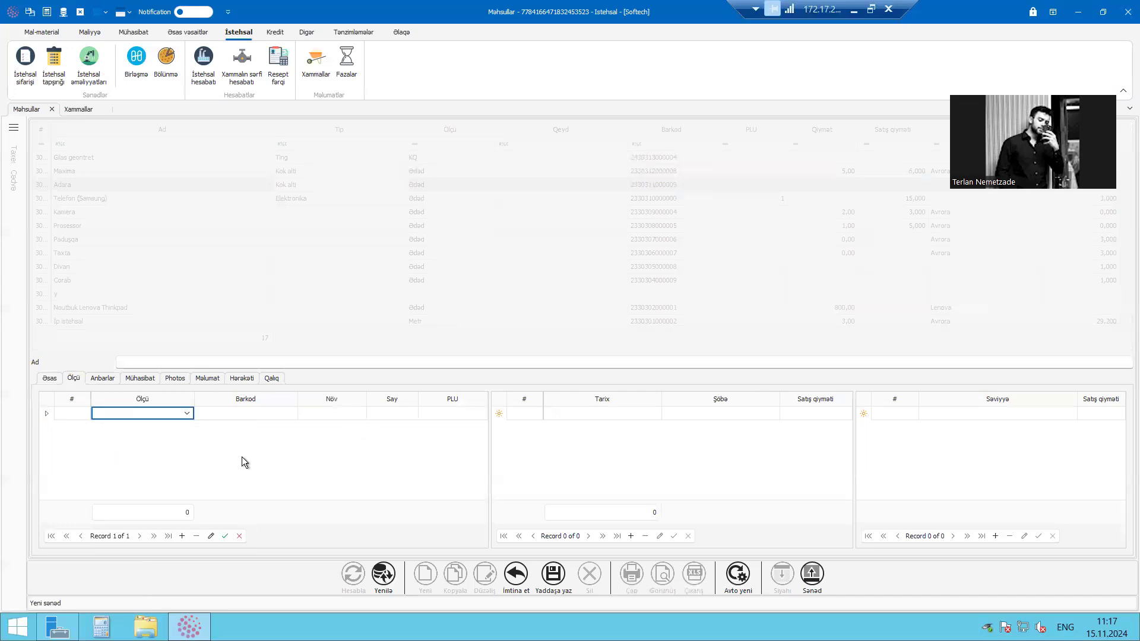
Examine the Tarix, Şöbə and Satış qiyməti fields of the new product's price row, including the date and department choices
click(639, 420)
click(775, 416)
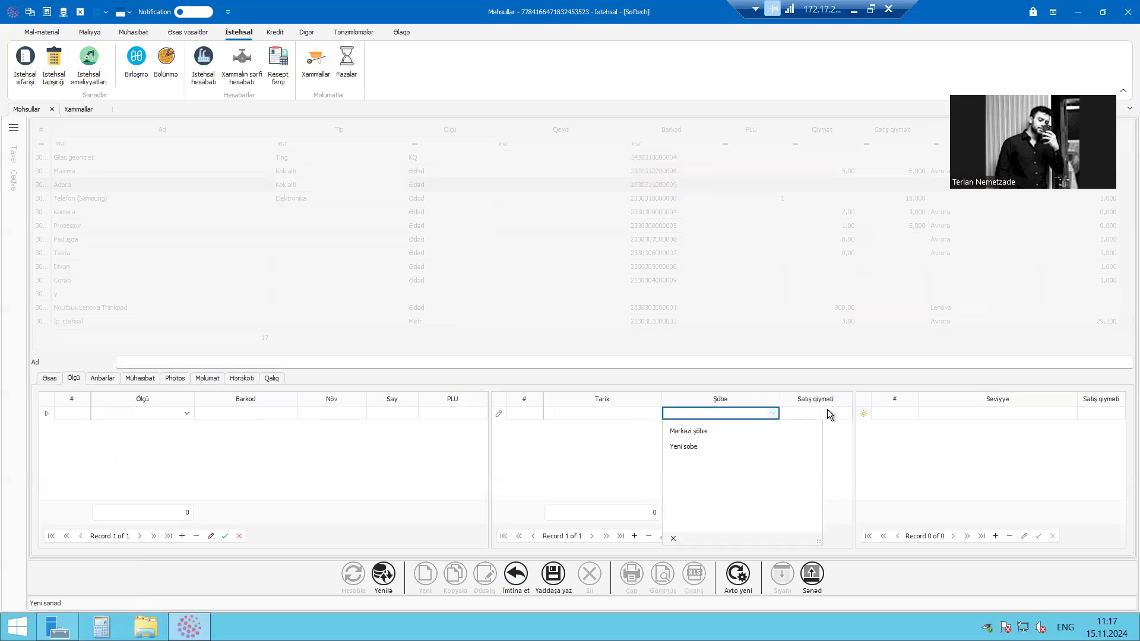
click(823, 412)
click(758, 417)
click(621, 432)
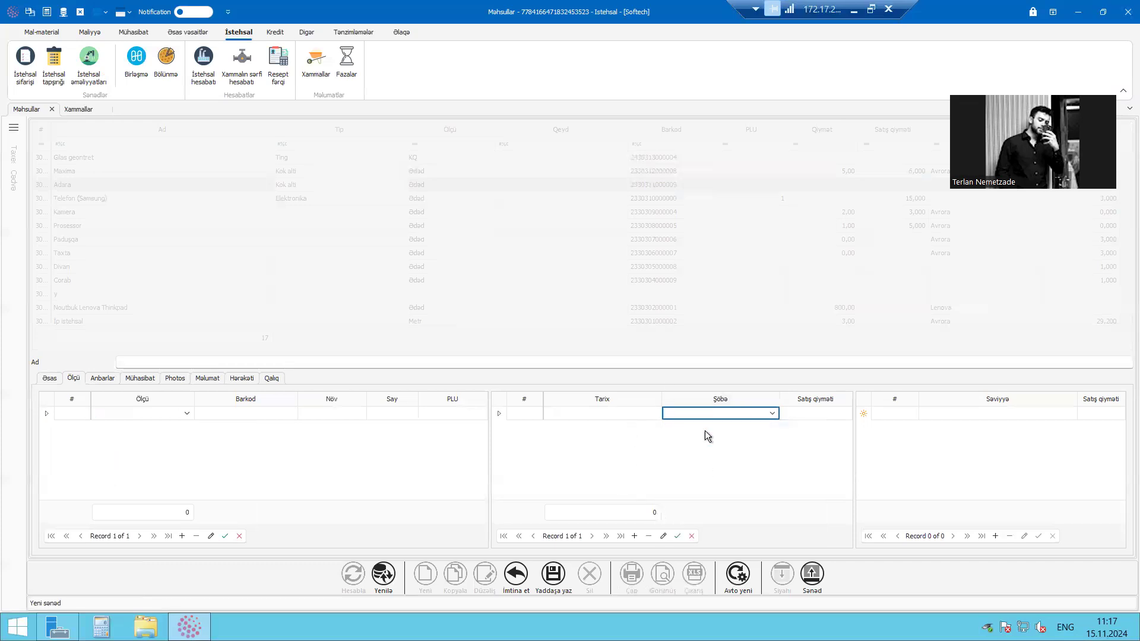
click(636, 415)
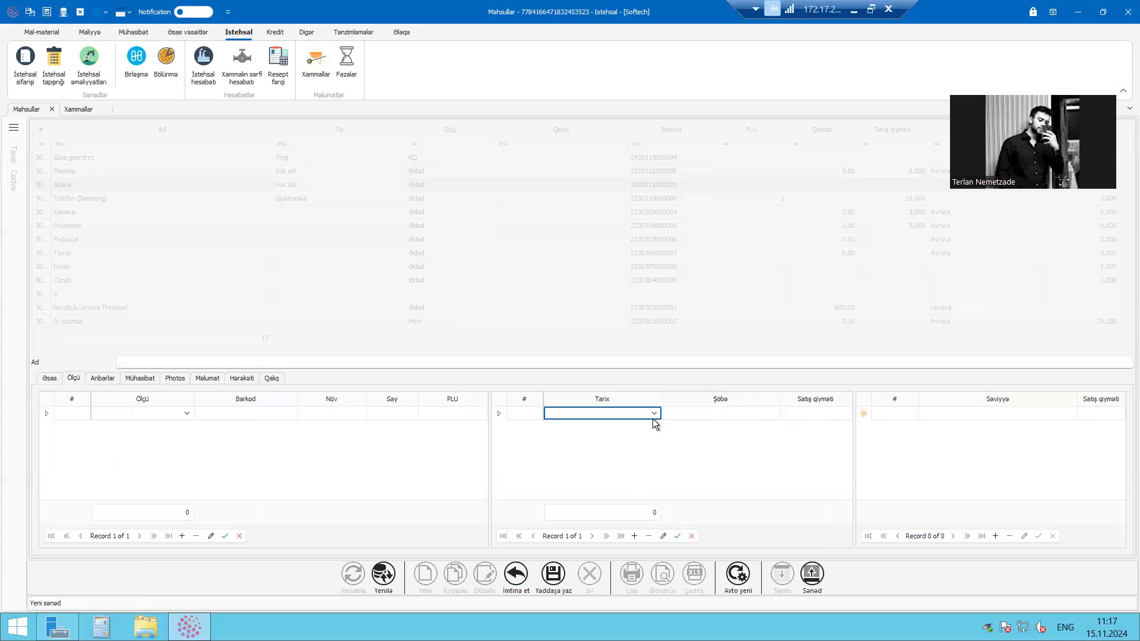
click(654, 414)
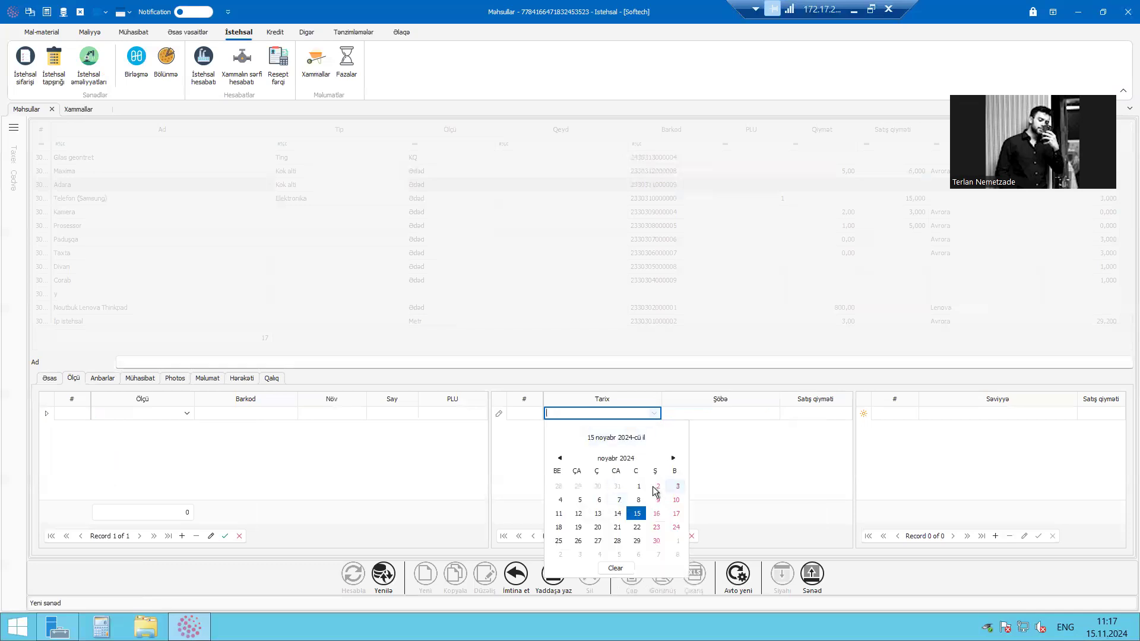
click(764, 414)
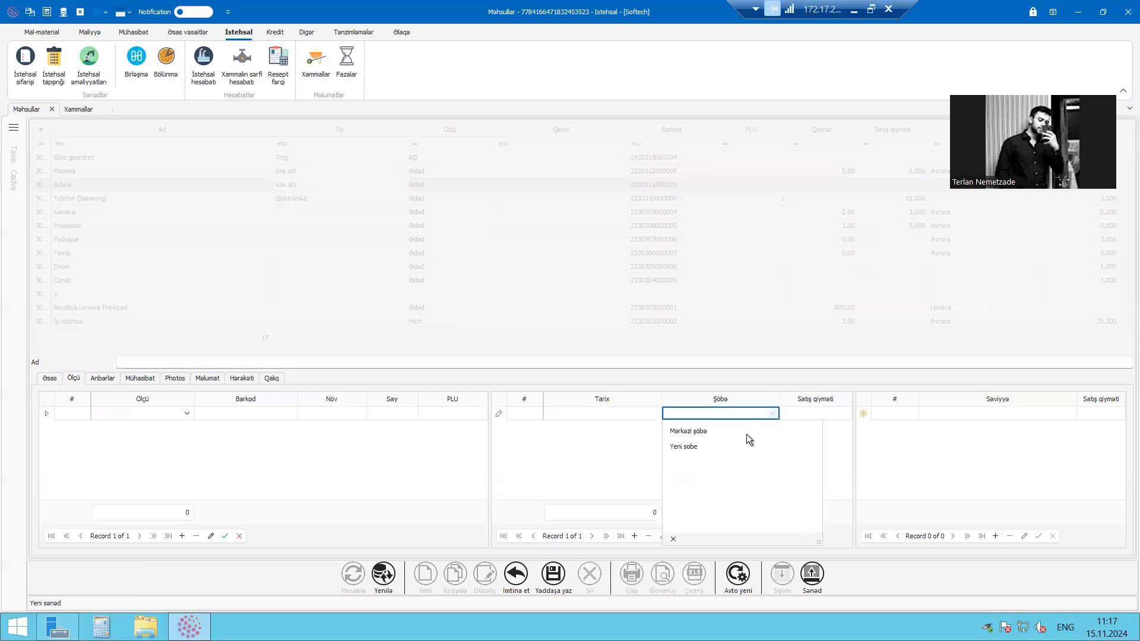
click(806, 415)
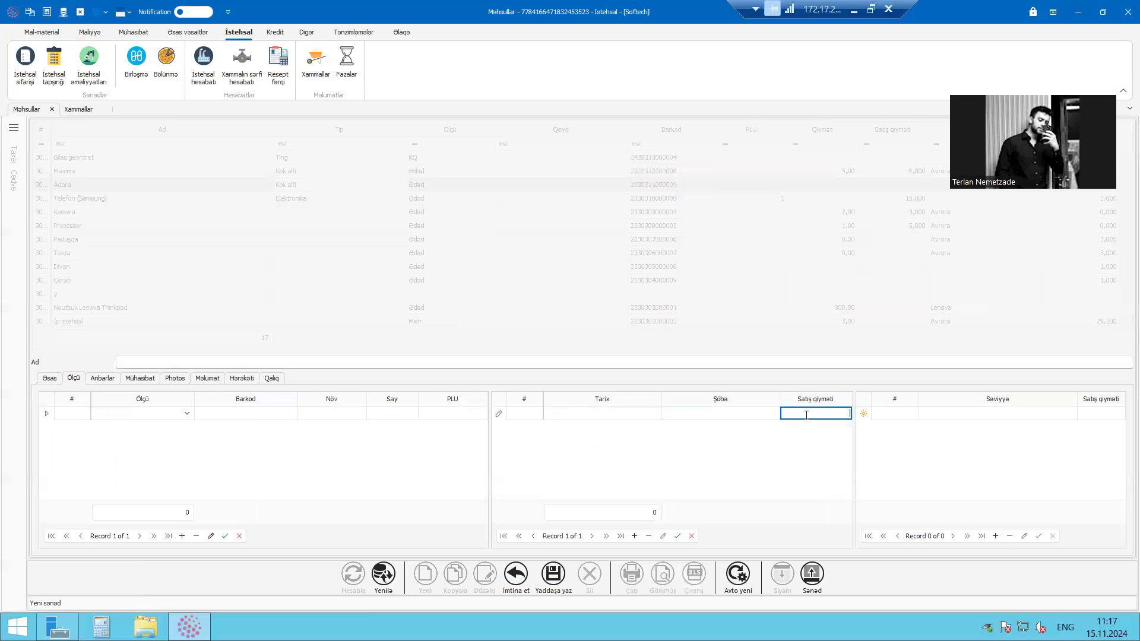
Recheck the date, department and sale price fields of the price row, and discard the new product record
click(618, 412)
click(655, 413)
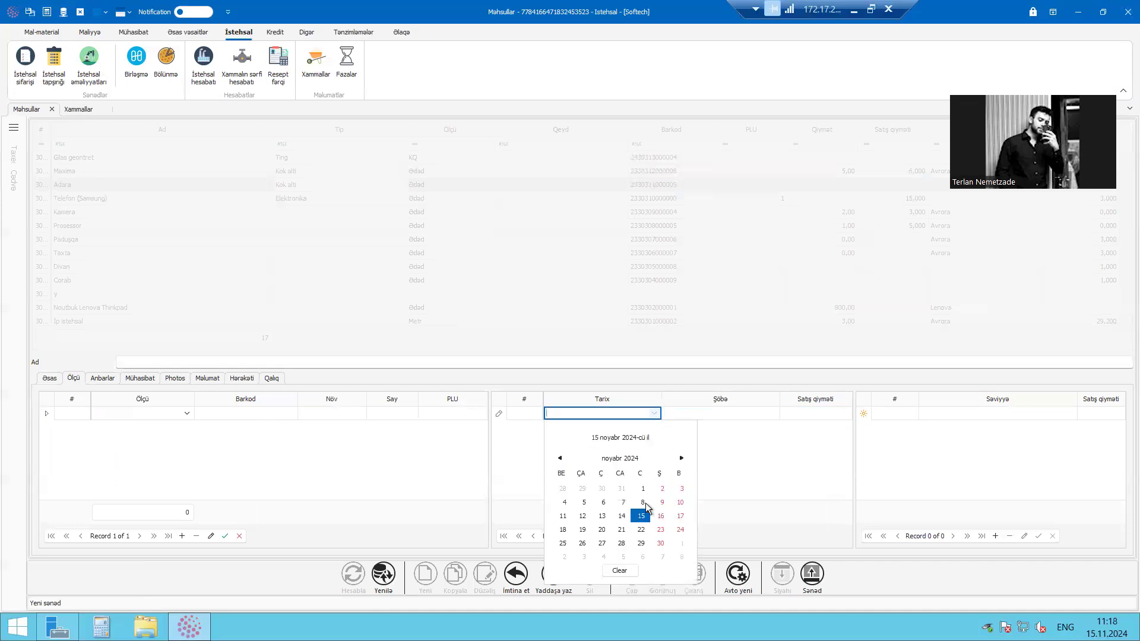
click(613, 410)
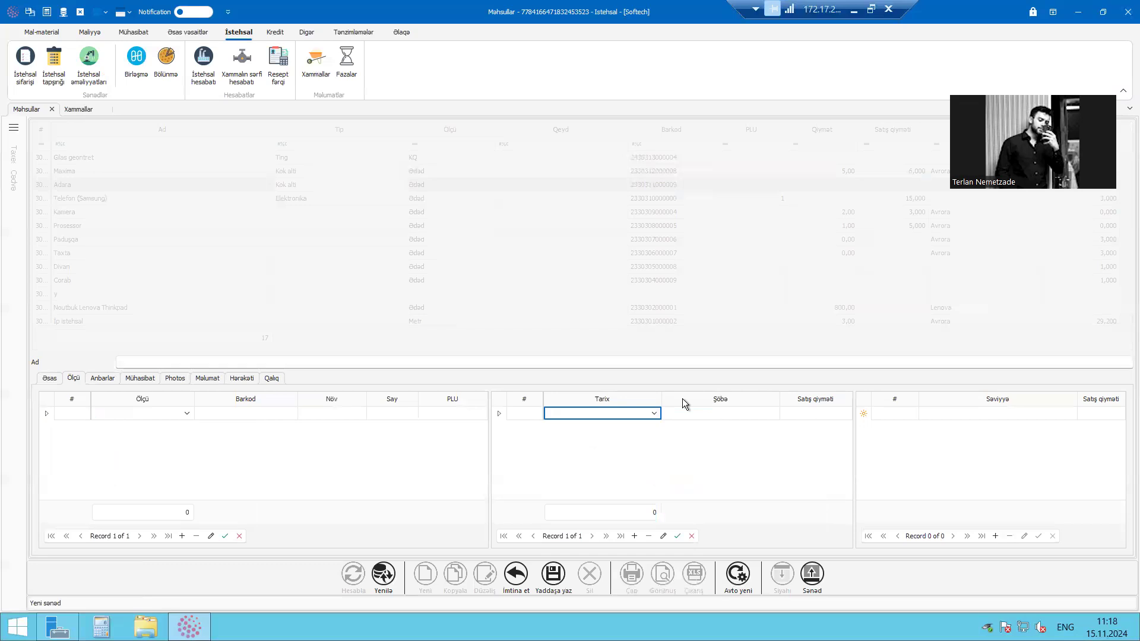
click(749, 418)
click(786, 414)
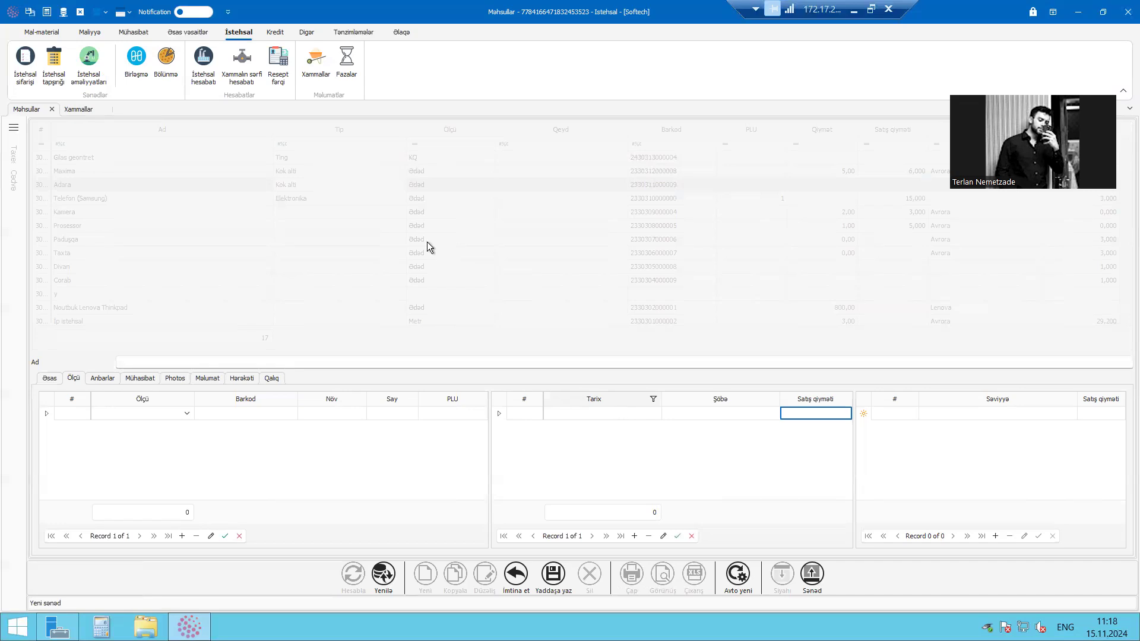
click(516, 575)
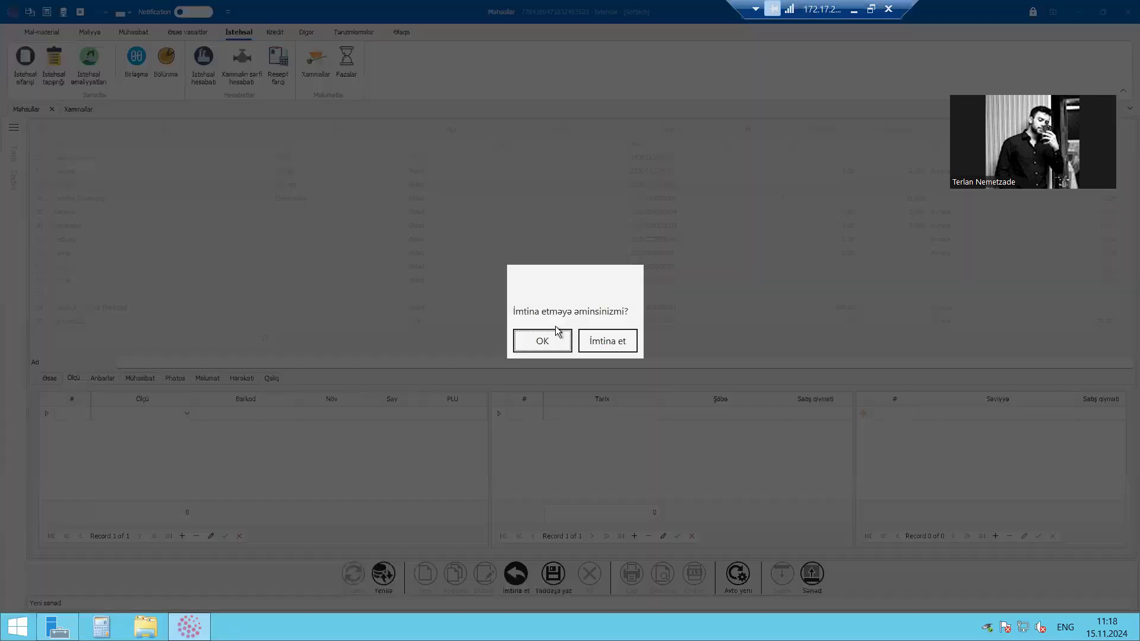
click(539, 338)
Look over the first products in the Məhsullar list, including Maxima, and switch to the Xammallar list
click(375, 159)
click(307, 187)
click(304, 197)
click(298, 171)
click(78, 110)
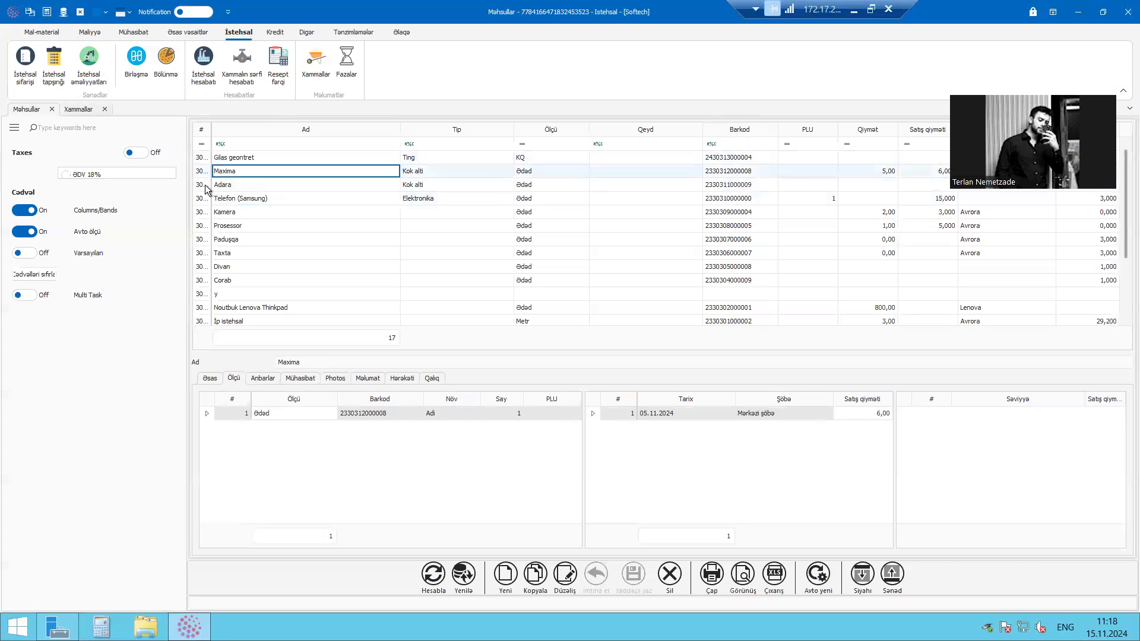
click(330, 185)
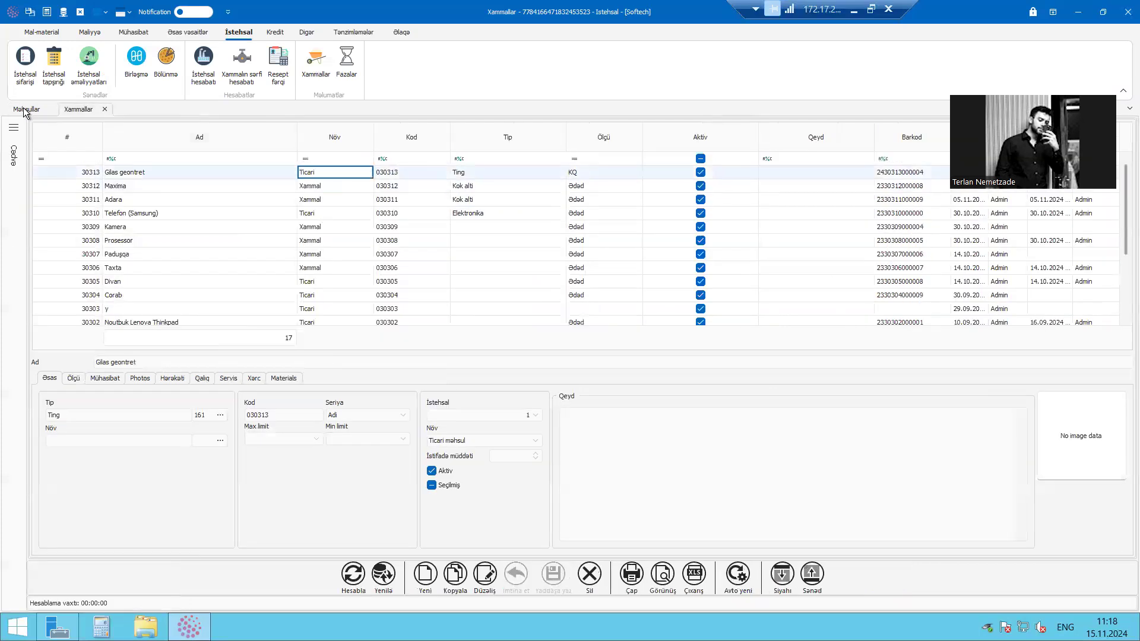
Compare Maxima, Adara and Telefon (Samsung) in the Məhsullar list with the matching items in the Xammallar list
click(27, 109)
click(254, 158)
click(235, 170)
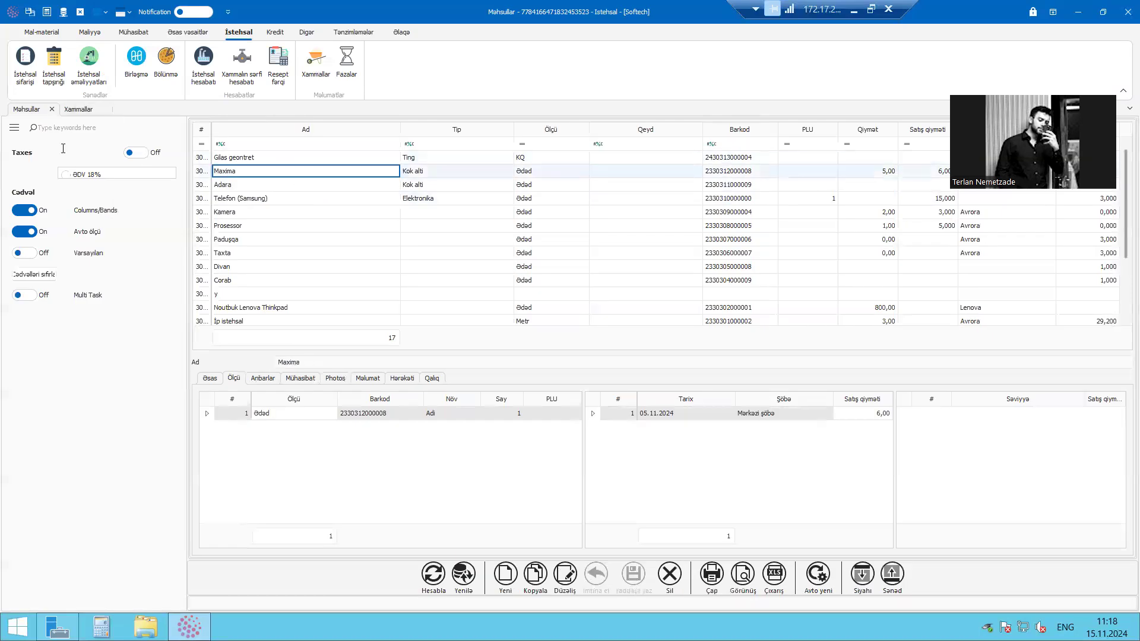
click(254, 184)
click(316, 197)
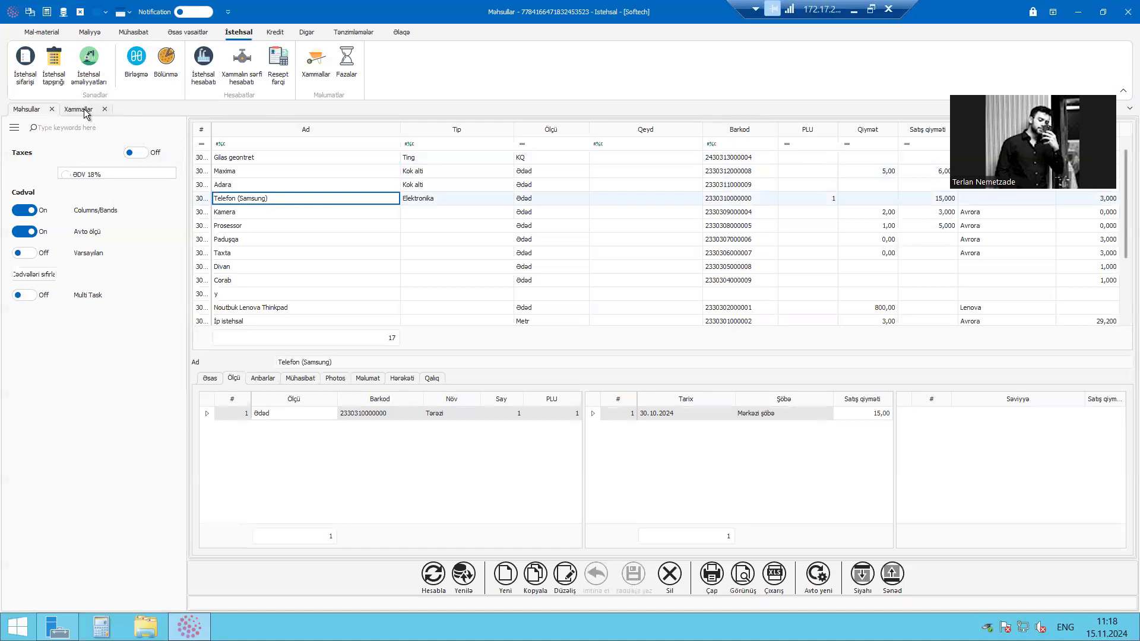
click(79, 109)
click(247, 187)
click(255, 199)
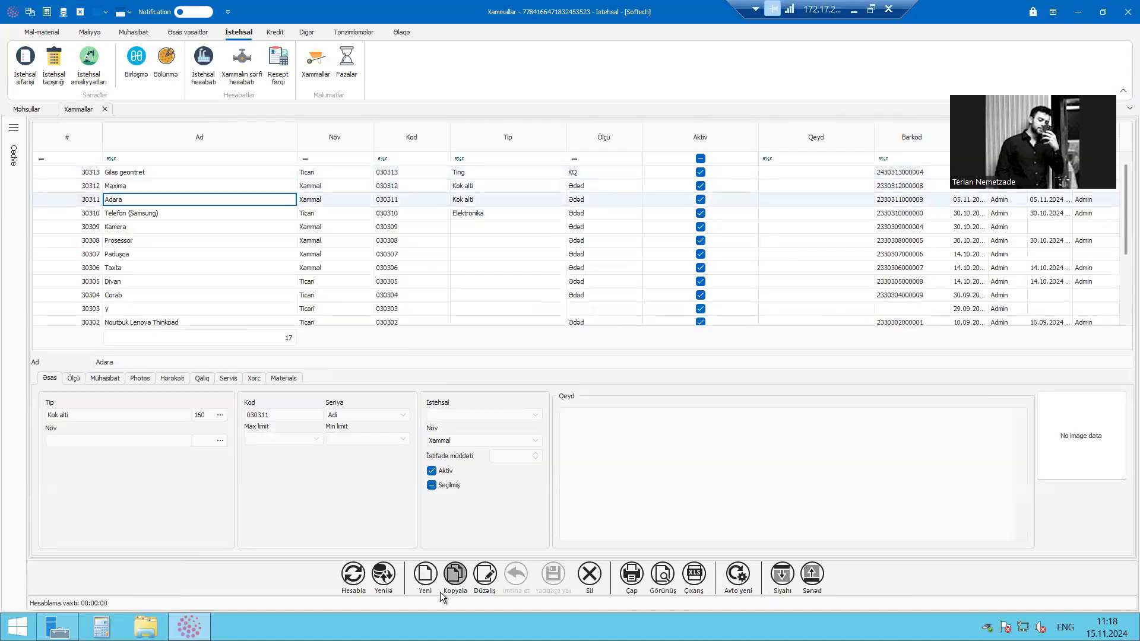
click(23, 110)
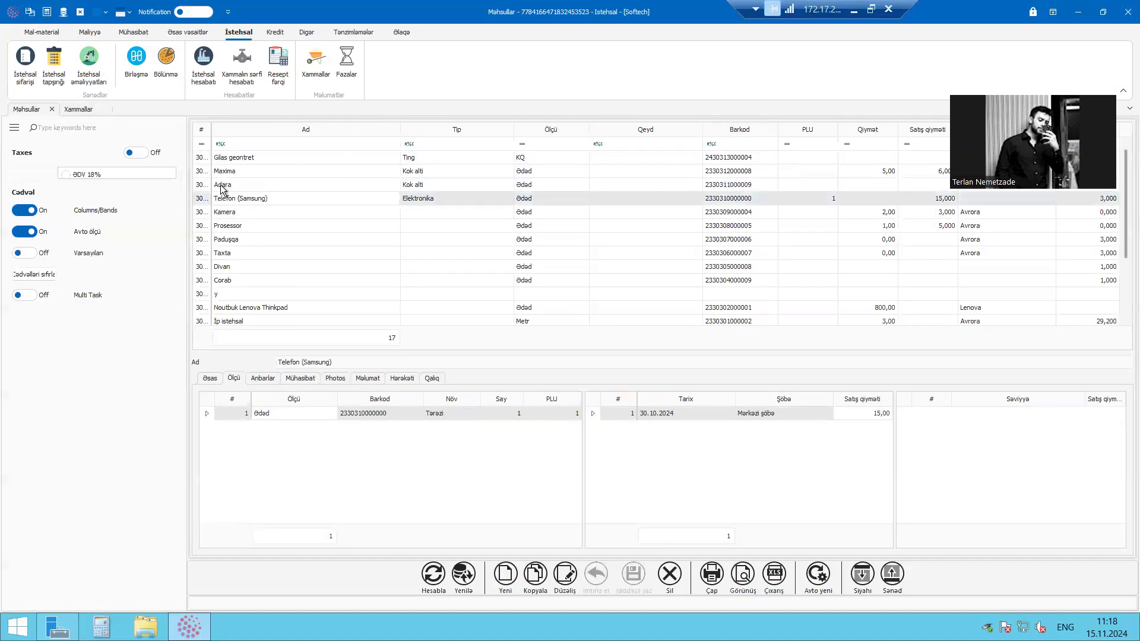
click(289, 172)
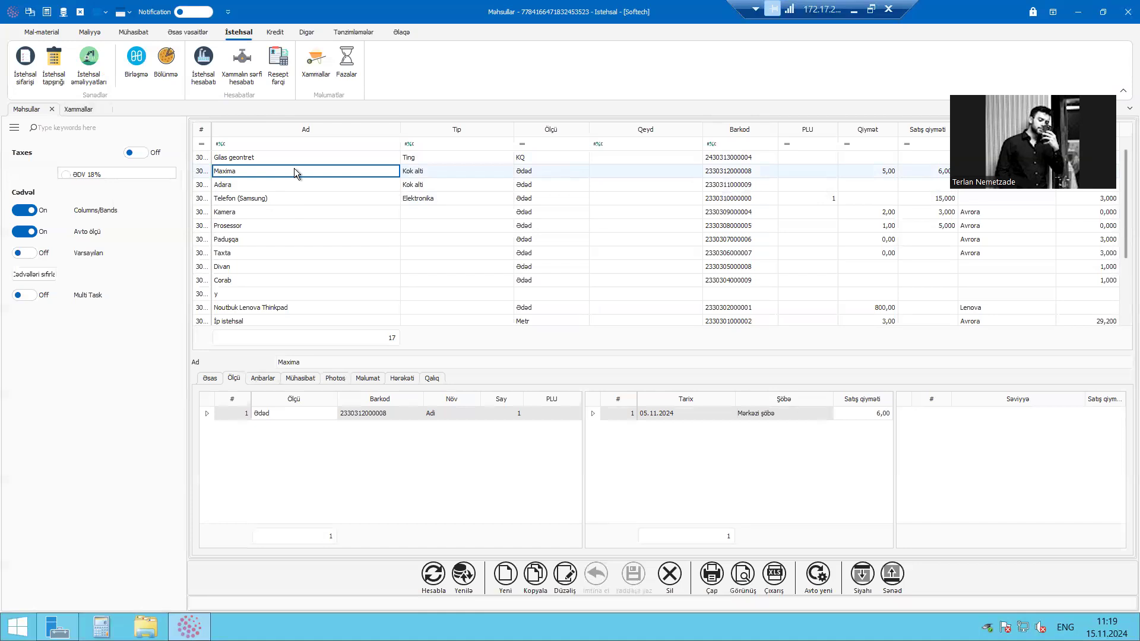
Close the Məhsullar and Xammallar lists, and open the Anbarlar list from Mal-material to look through its warehouses
click(52, 109)
click(52, 109)
click(41, 32)
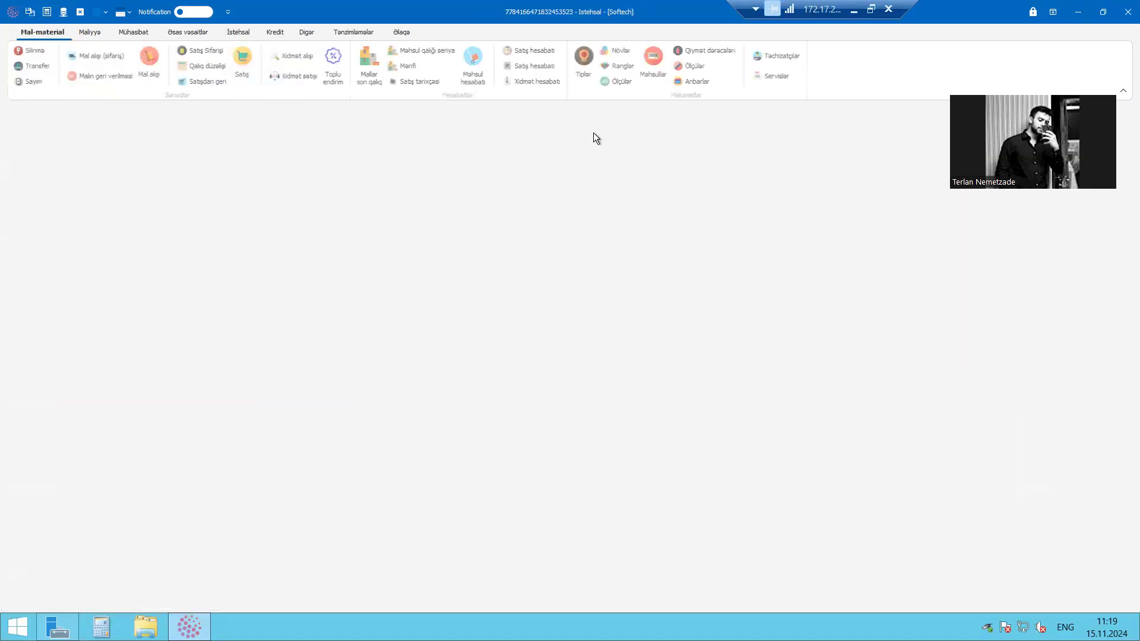
click(698, 82)
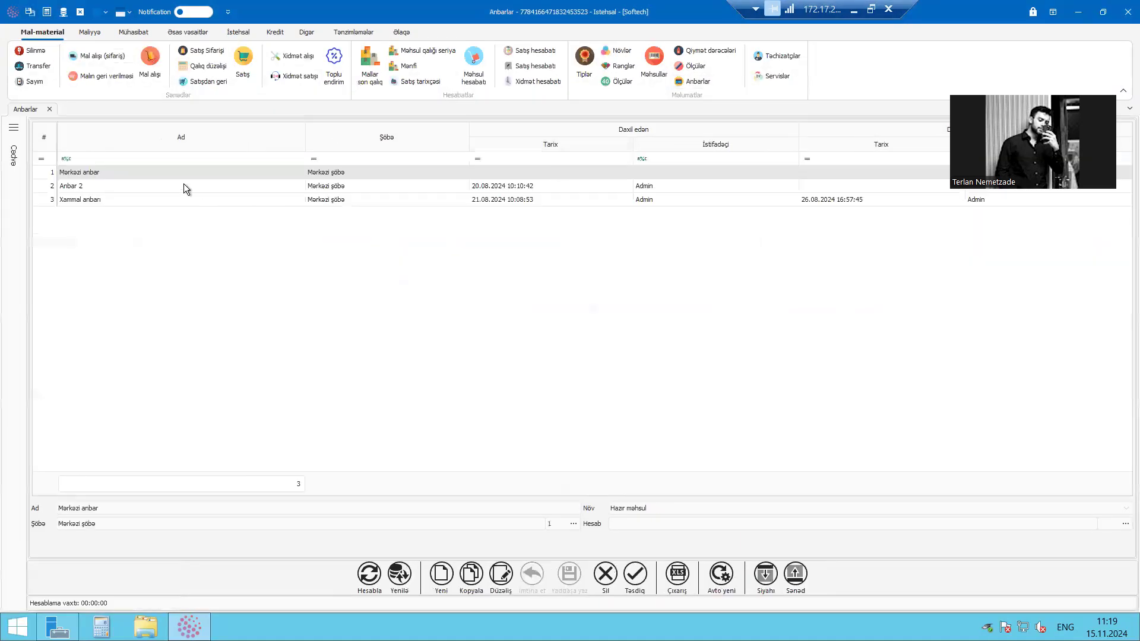
click(125, 184)
click(134, 199)
click(147, 186)
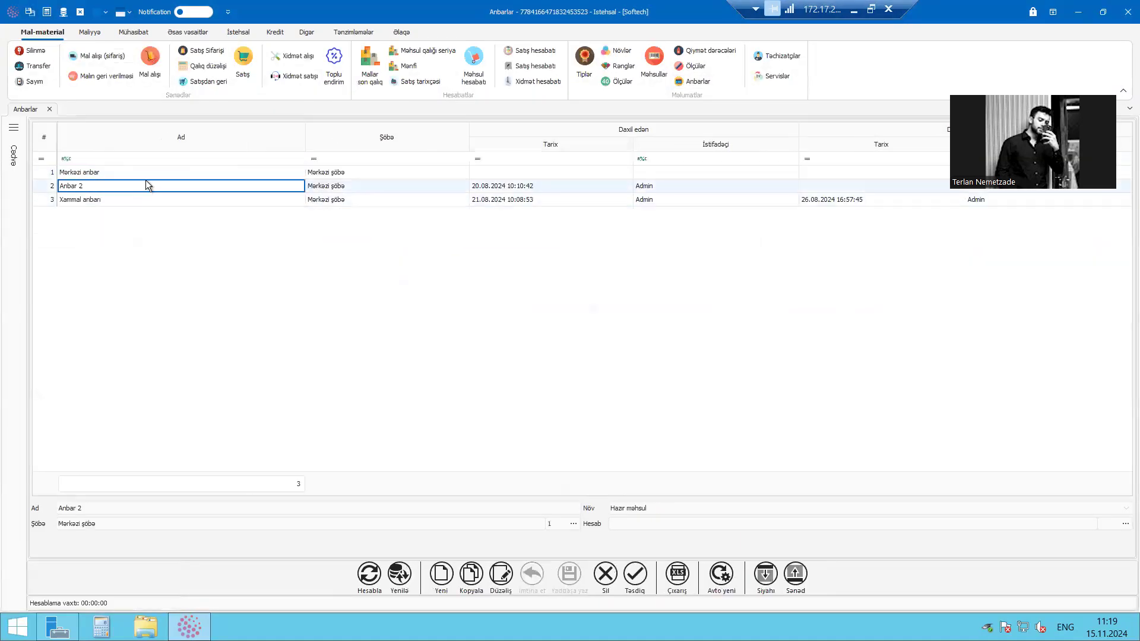
click(236, 173)
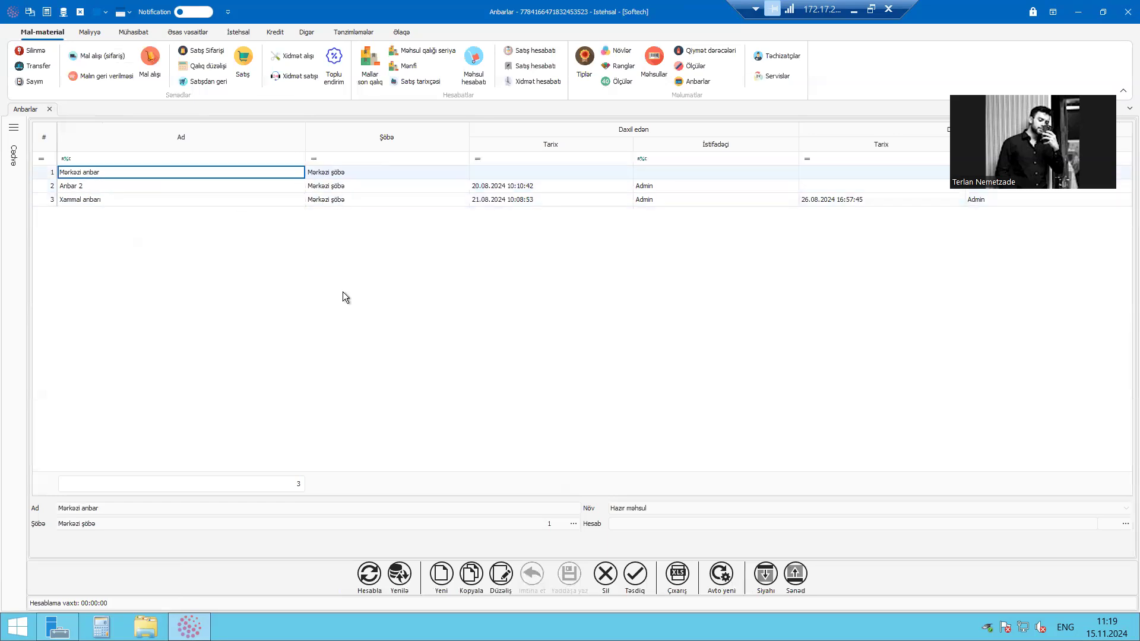
Start a new warehouse record in the Anbarlar list and name it Bakı anbarı
click(441, 575)
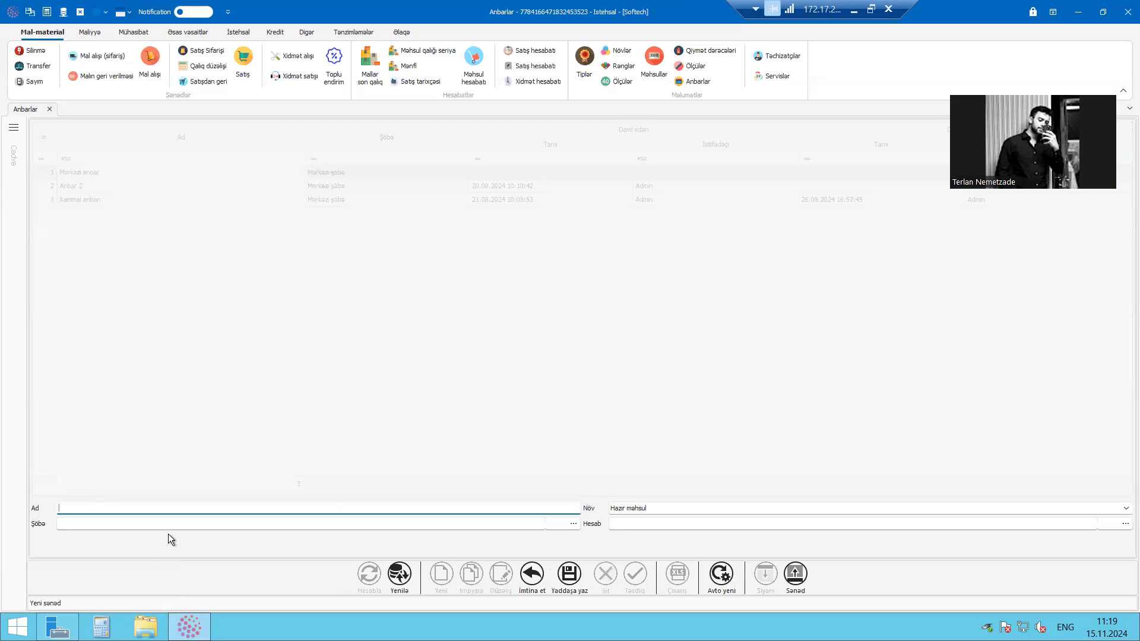
text(B)
key(alt+shift)
text(akı anbarı)
View the available Növ options for the new warehouse, keeping Hazır məhsul as its kind
click(684, 507)
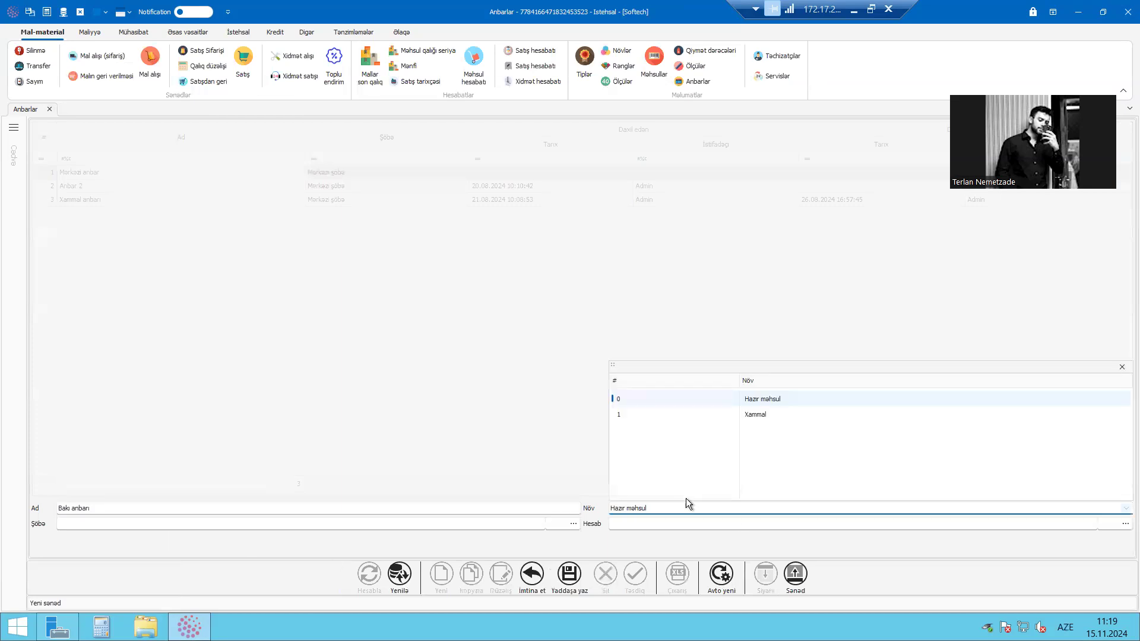
click(676, 511)
click(684, 509)
click(135, 539)
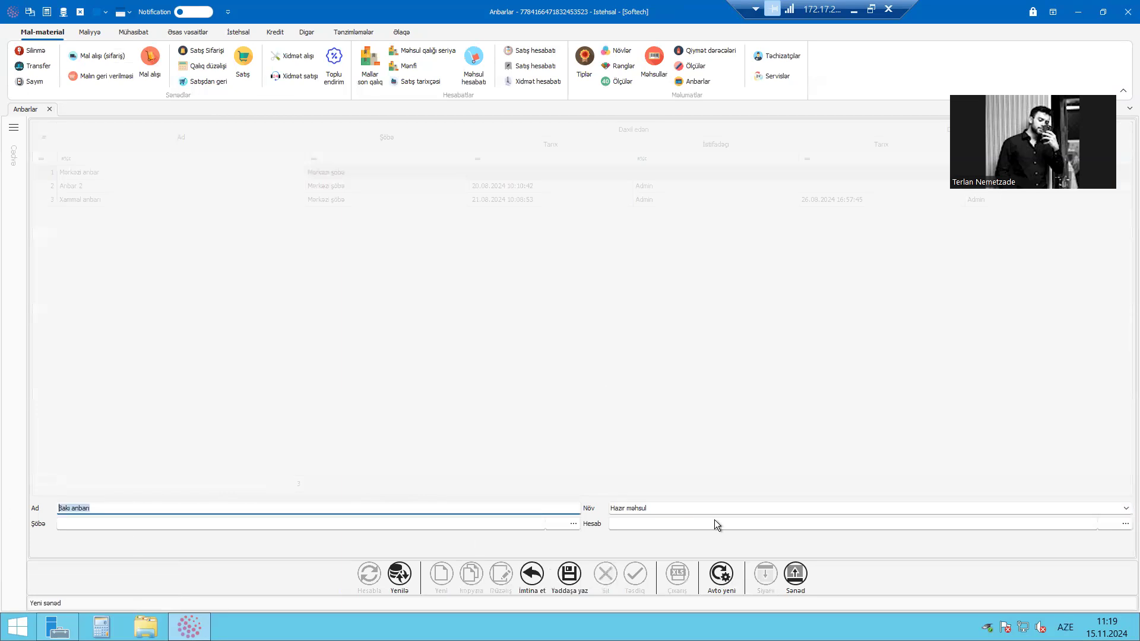
click(737, 519)
click(741, 509)
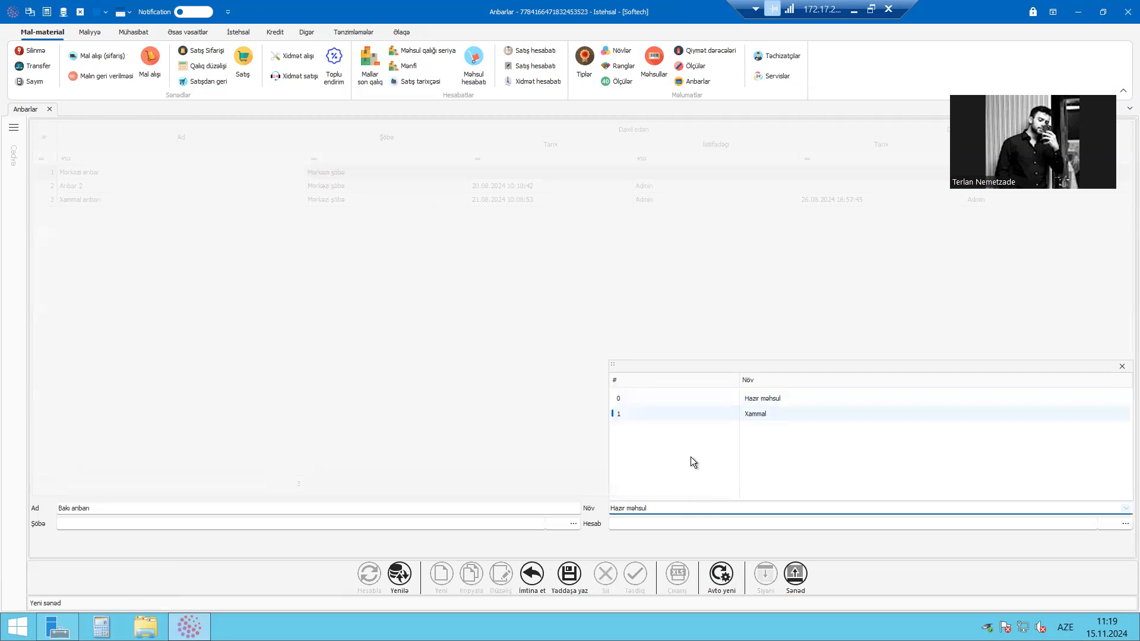
click(469, 533)
Assign the new warehouse to the department Mərkəzi şöbə and save the record
click(550, 526)
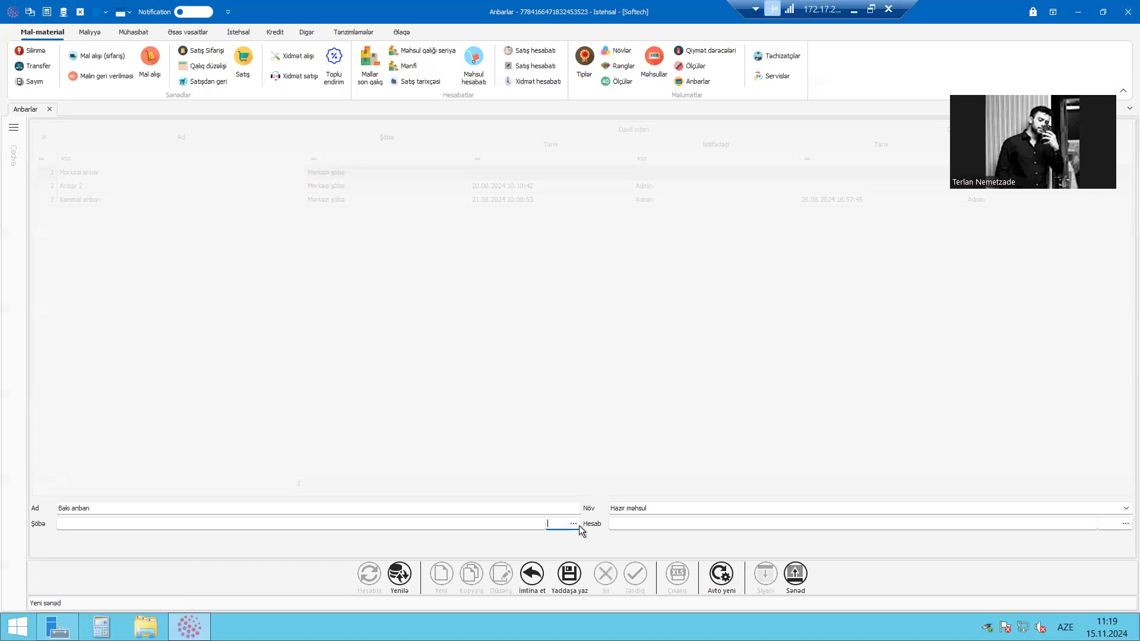
click(574, 524)
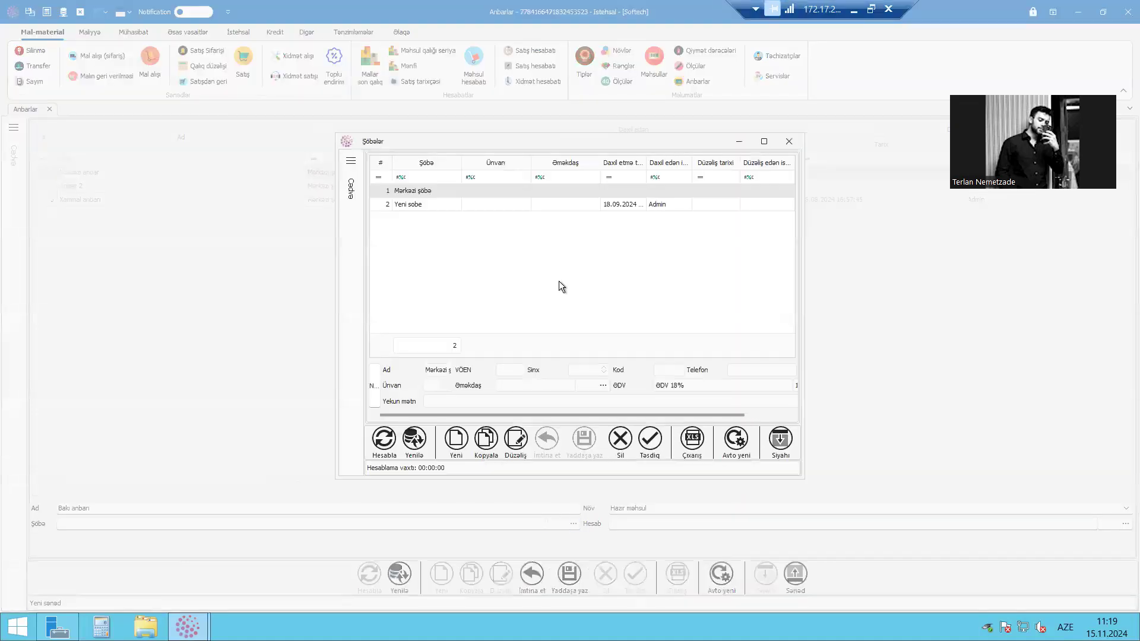
double_click(487, 189)
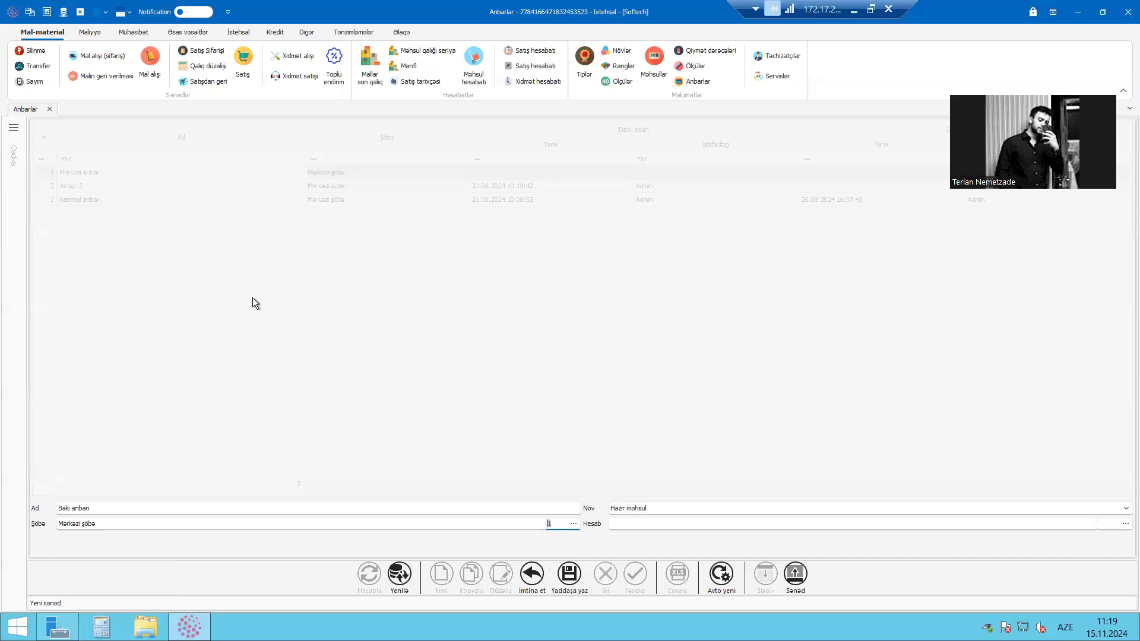
click(577, 573)
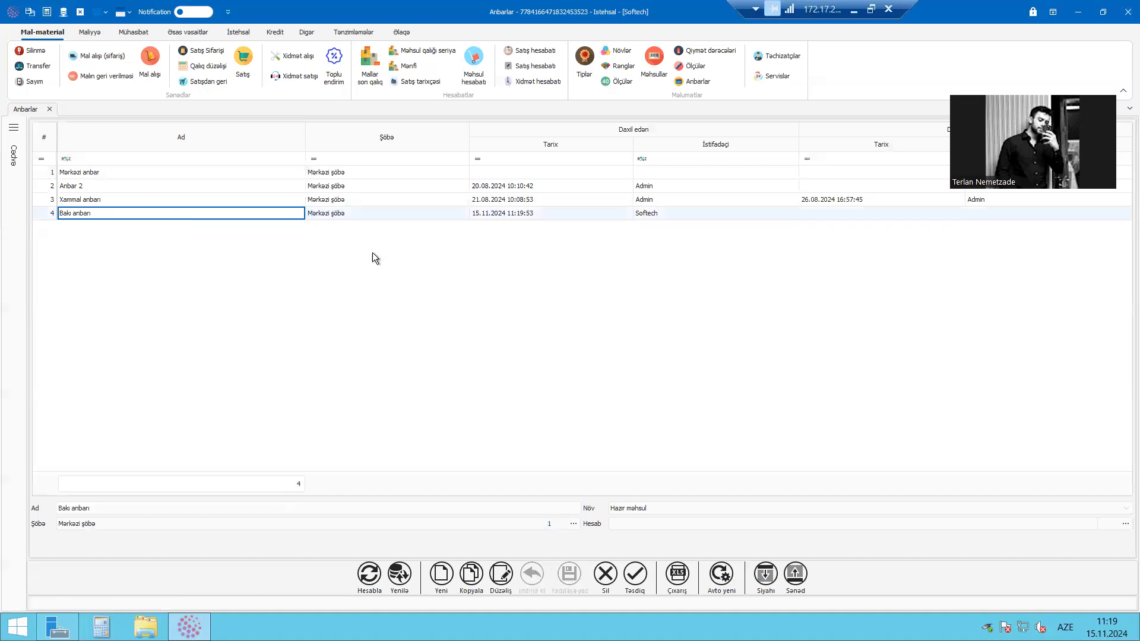
click(854, 9)
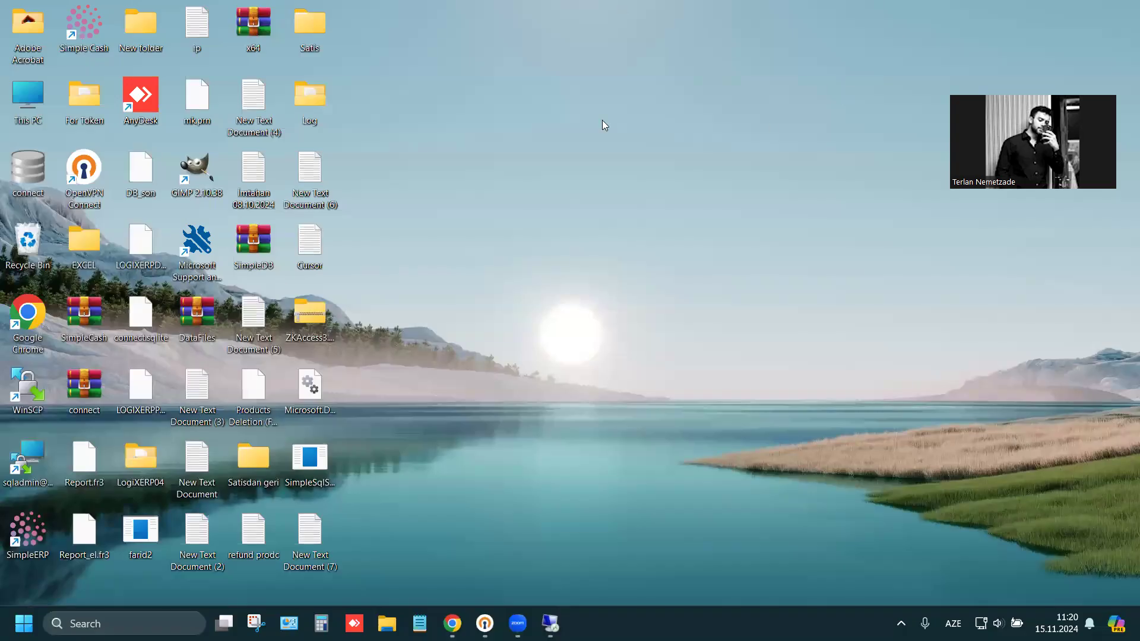
click(550, 623)
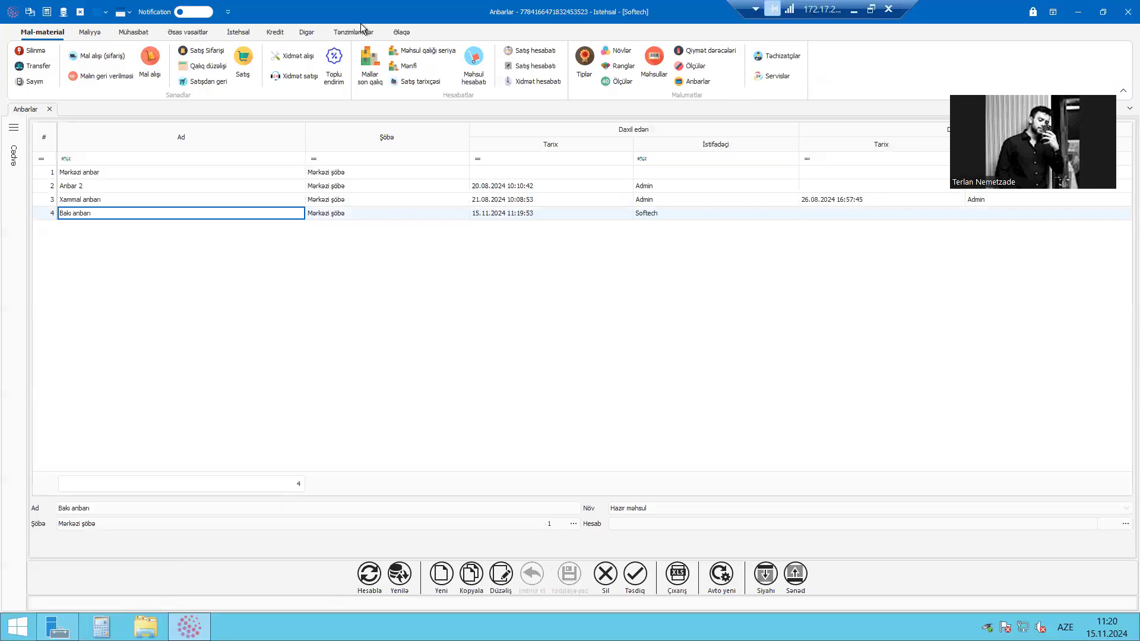
Open the Tiplər, Növlər and Rənglər lists in turn, ending back on the Tiplər list
click(594, 81)
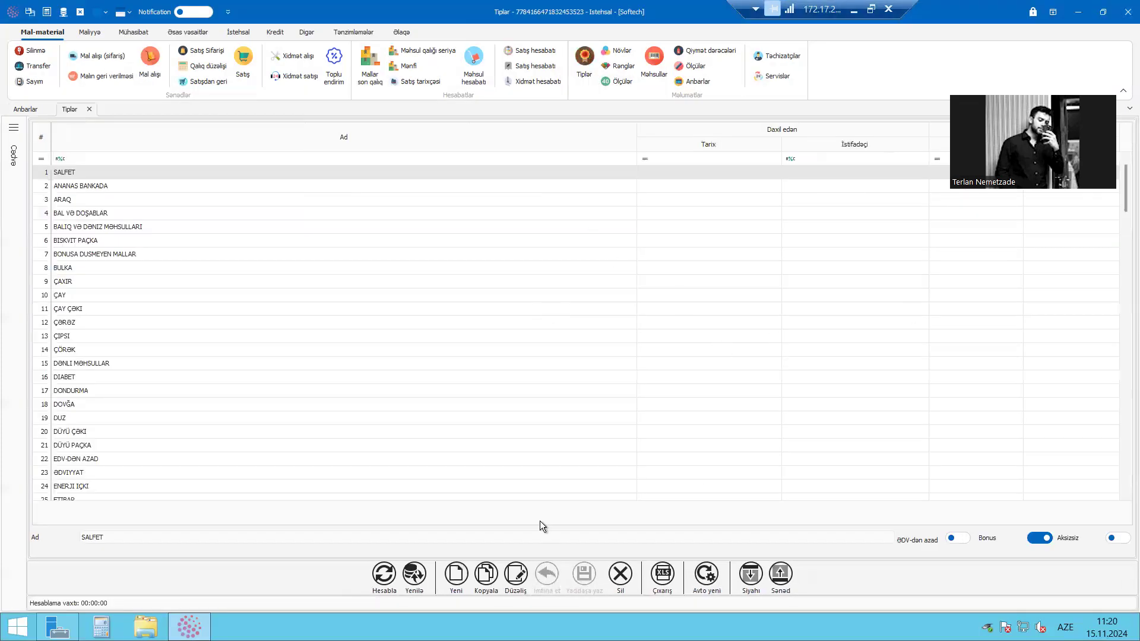
click(616, 52)
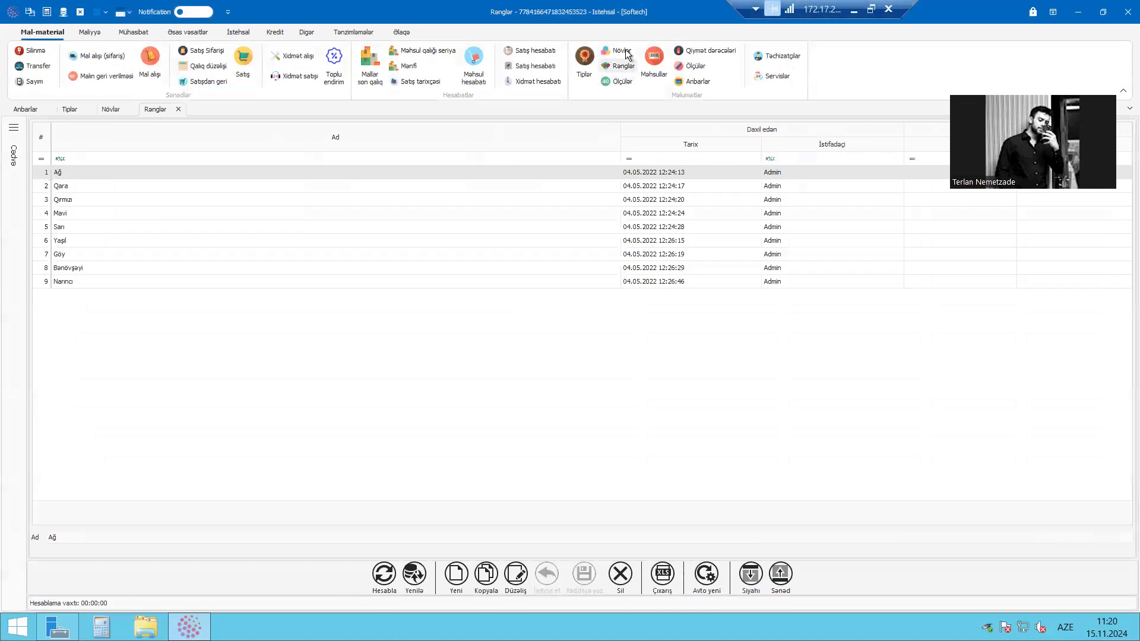
click(577, 65)
Start a new type record in Tiplər, try the ƏDV-dən azad and Bonus switches, and discard the record
click(462, 575)
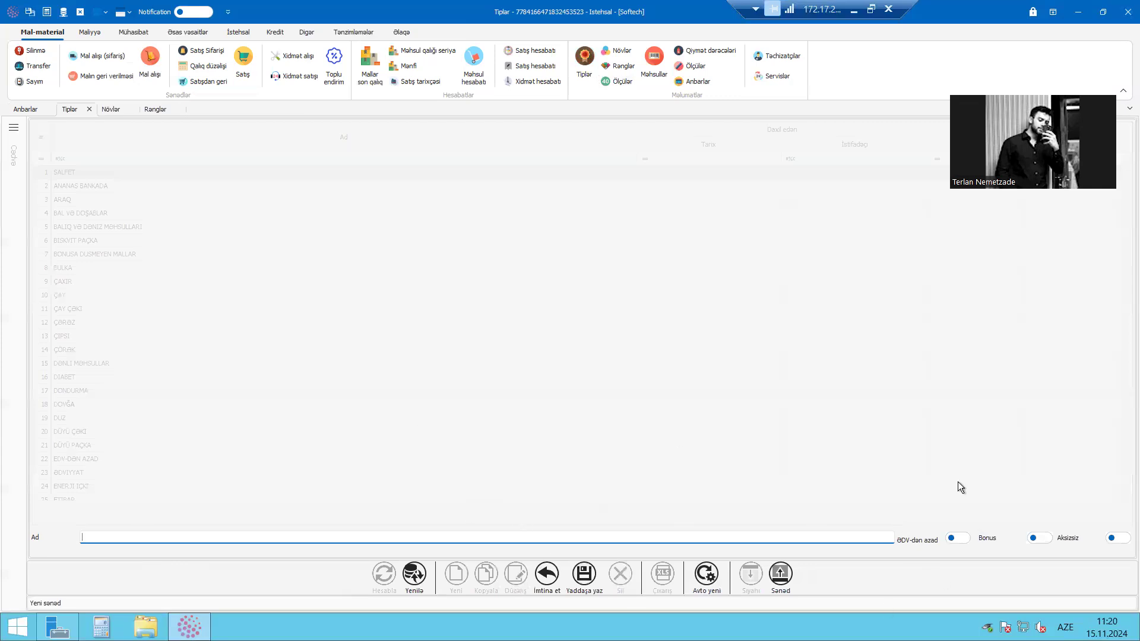
click(957, 539)
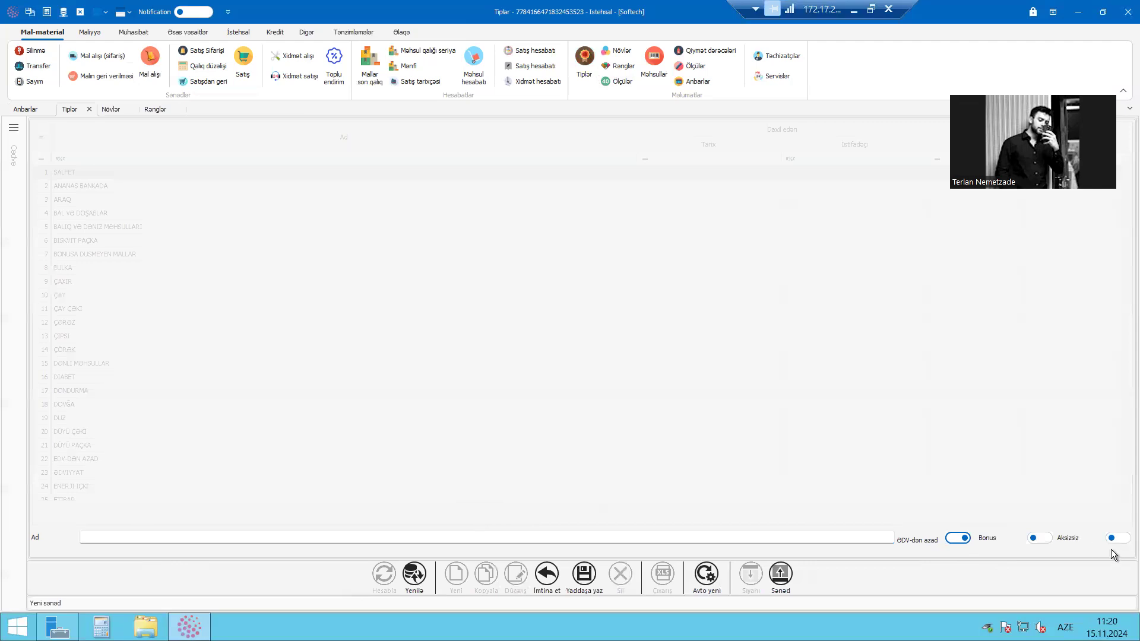
click(1044, 539)
click(548, 575)
click(533, 350)
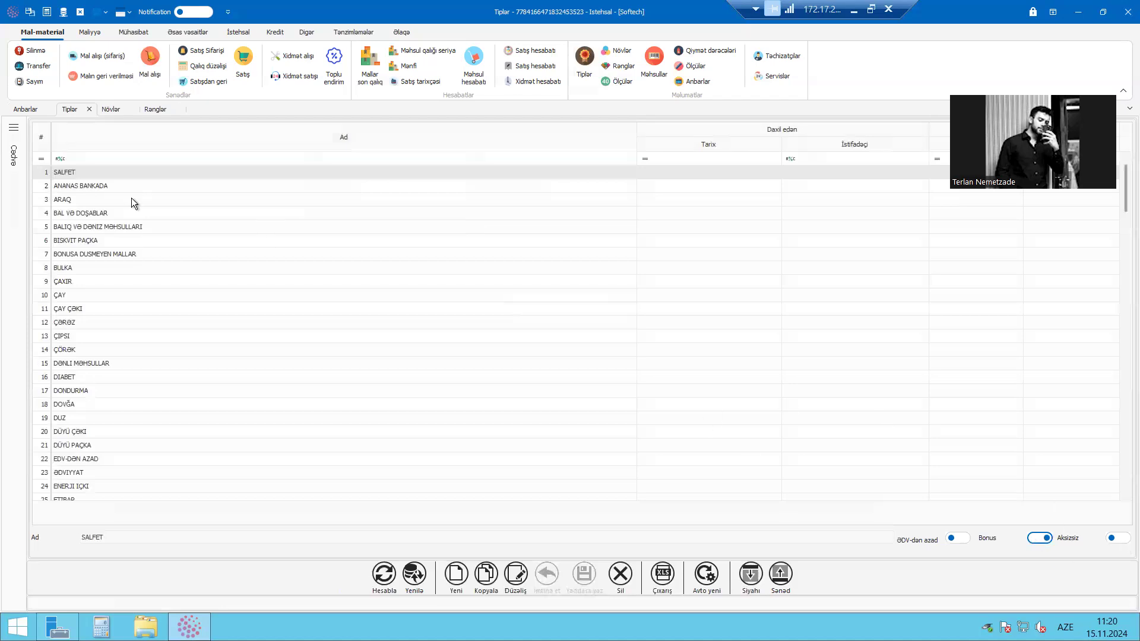
Look through the product types in the Tiplər list down to its last entries and back to the start
click(1124, 264)
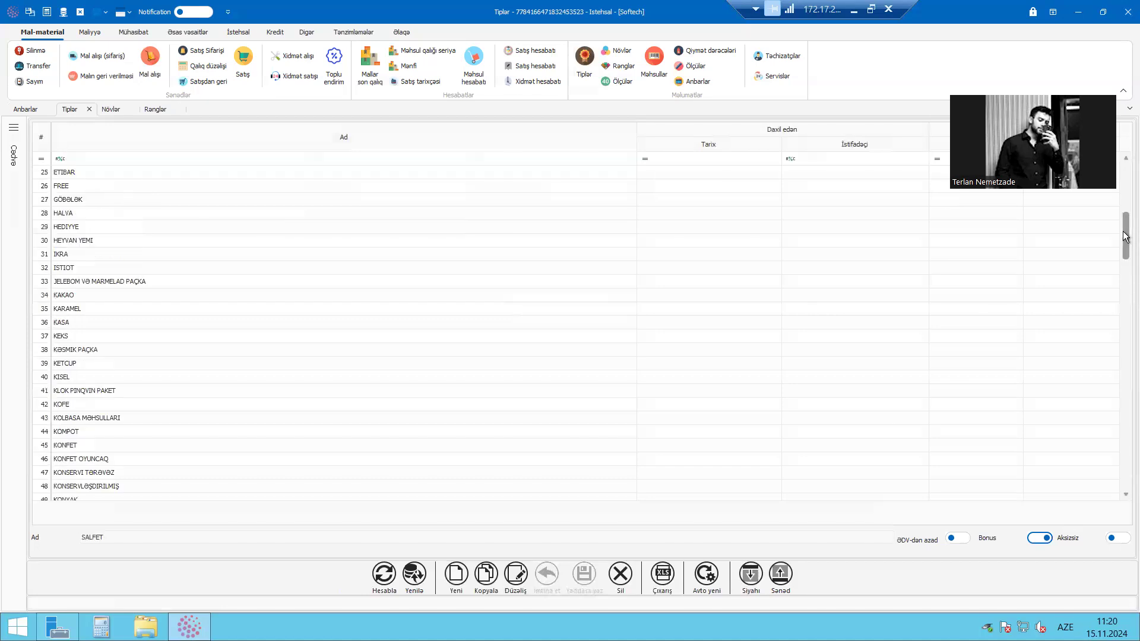
scroll(1125, 380, down, 20)
click(230, 350)
click(382, 293)
scroll(383, 290, up, 8)
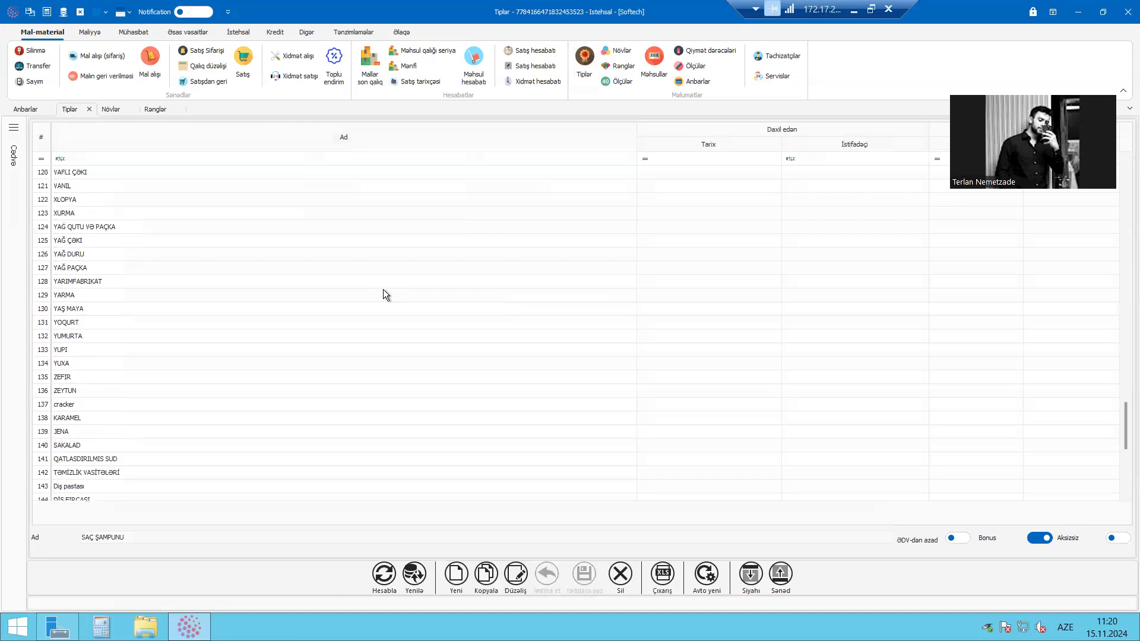
scroll(383, 290, up, 4)
click(383, 287)
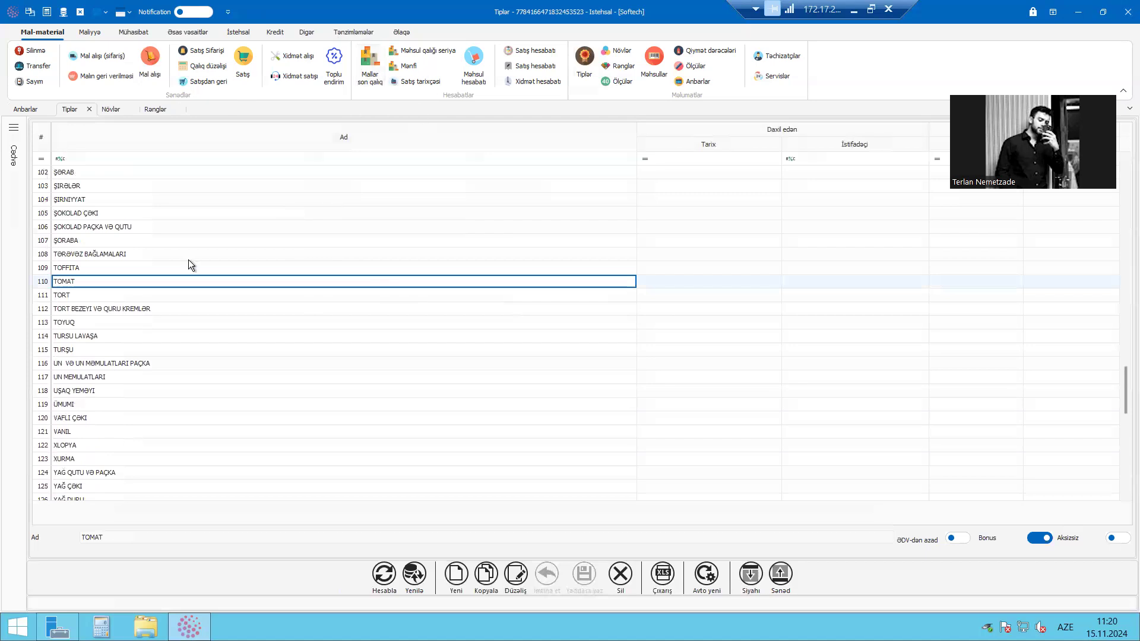
click(217, 173)
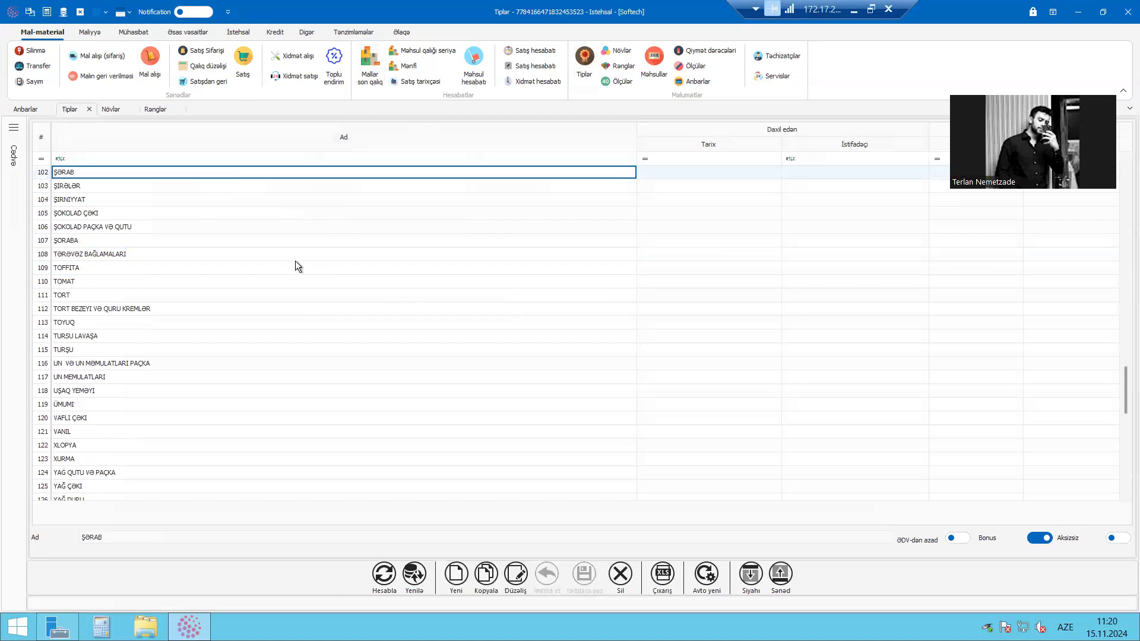
click(1124, 347)
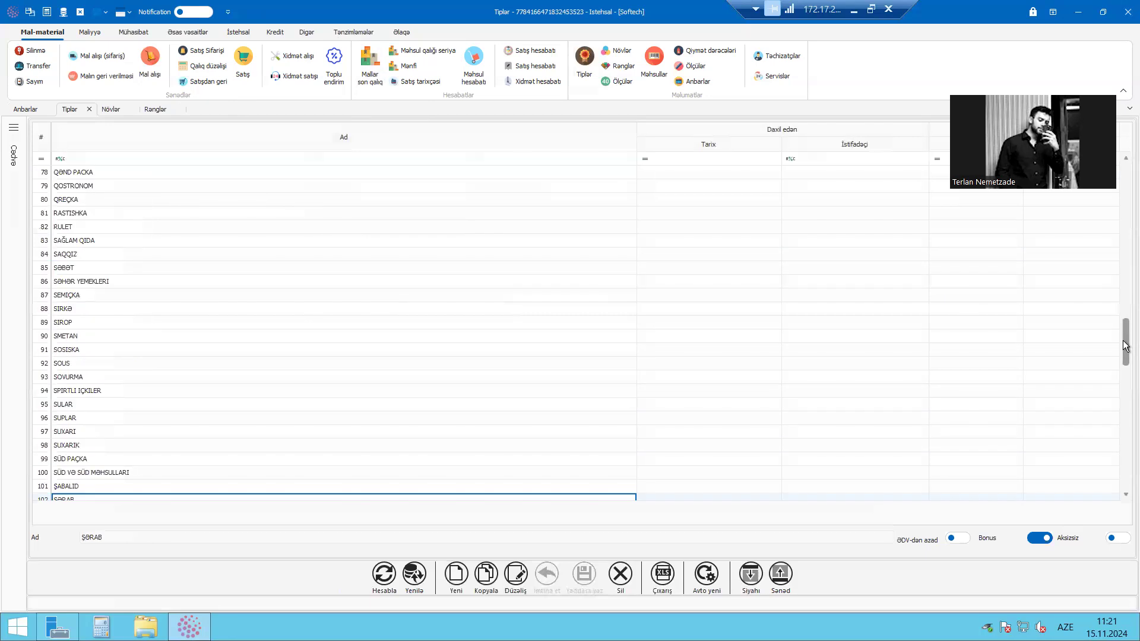
click(1125, 178)
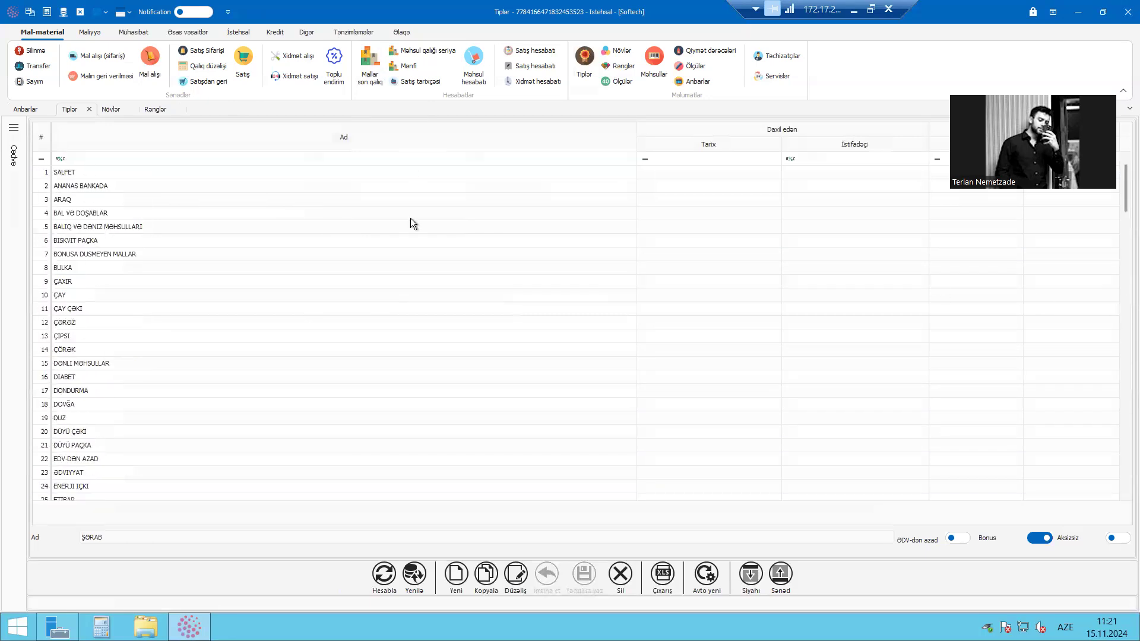
Examine the ƏDV-dən azad and Bonus settings of individual types such as ÇƏRƏZ, ÇAXIR and ÇÖRƏK
click(286, 325)
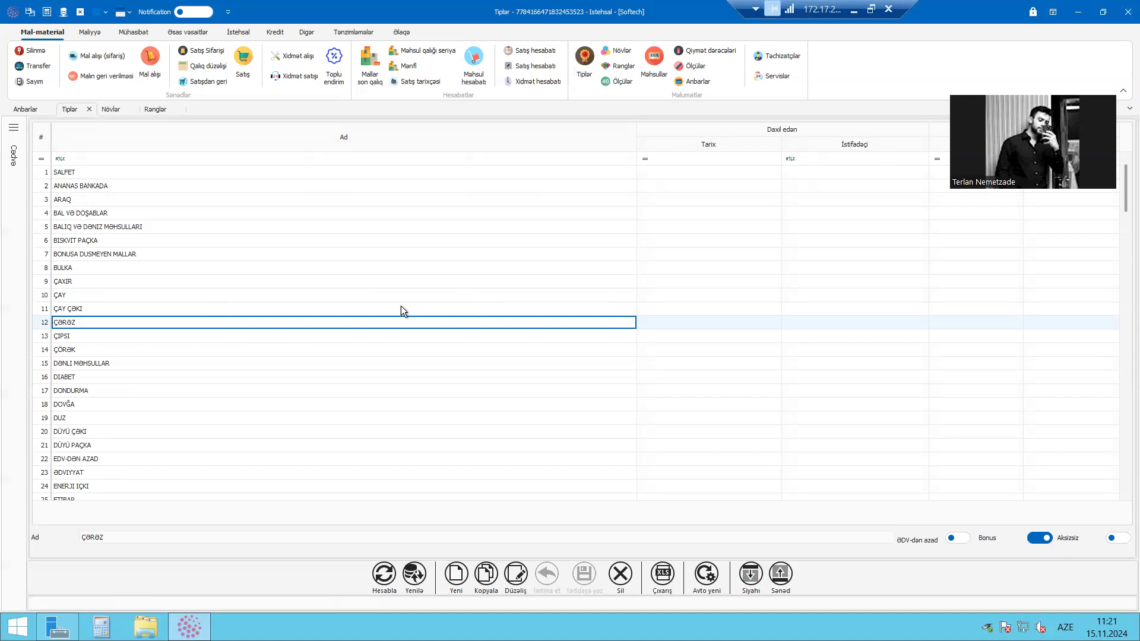
key(Up)
key(Up)
key(Up)
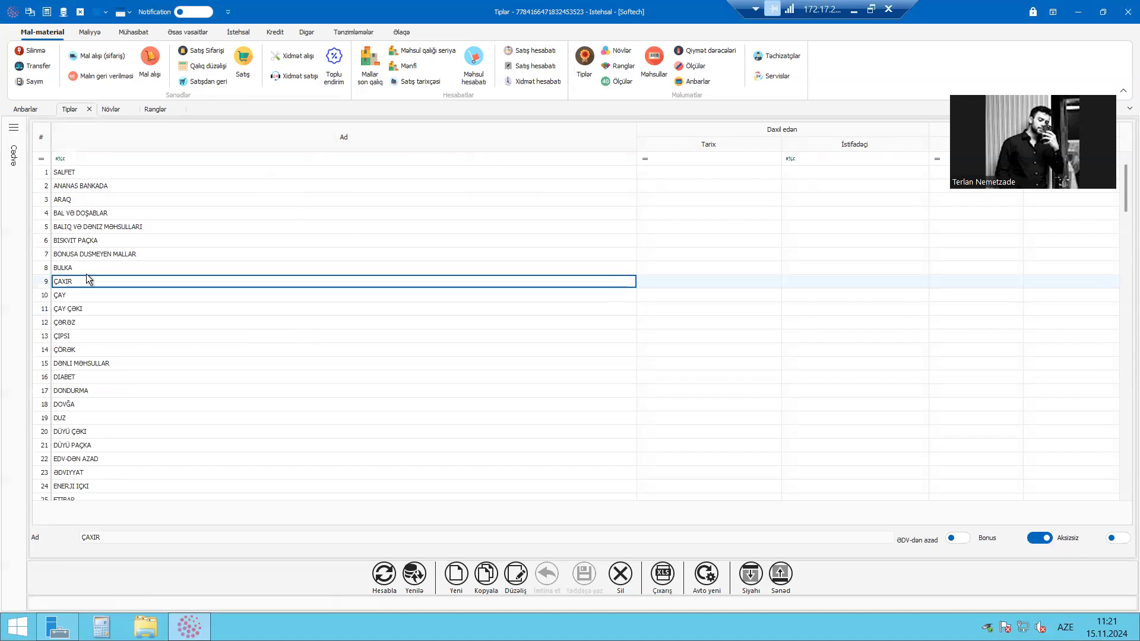
click(215, 255)
click(423, 350)
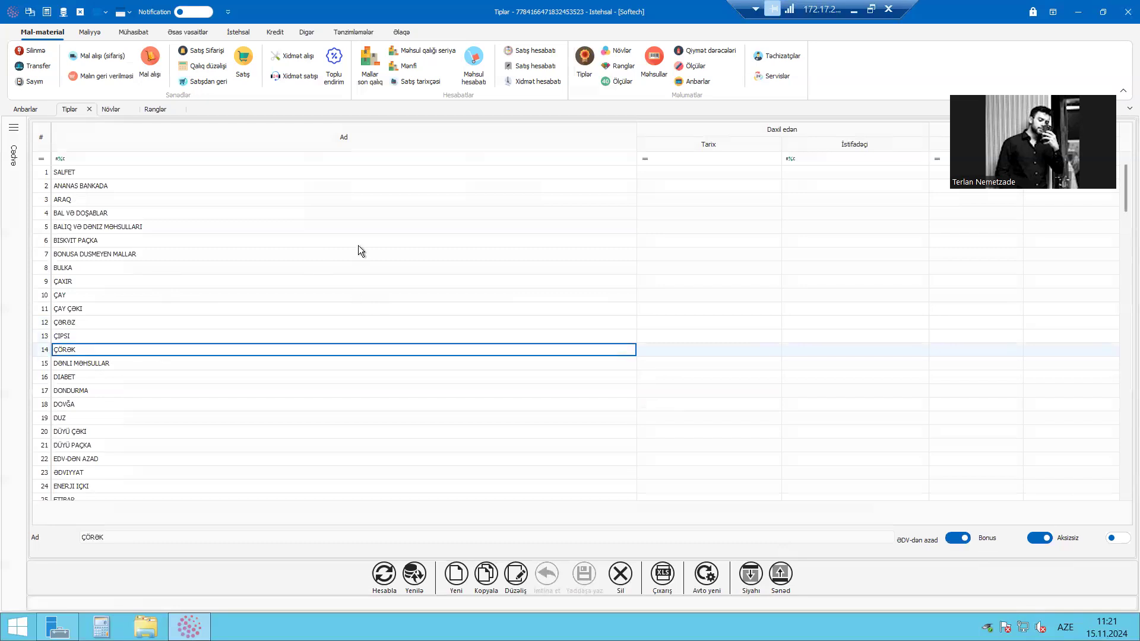
Close Tiplər, view the kind options offered for a new record in the Növlər list, and discard that record
click(90, 109)
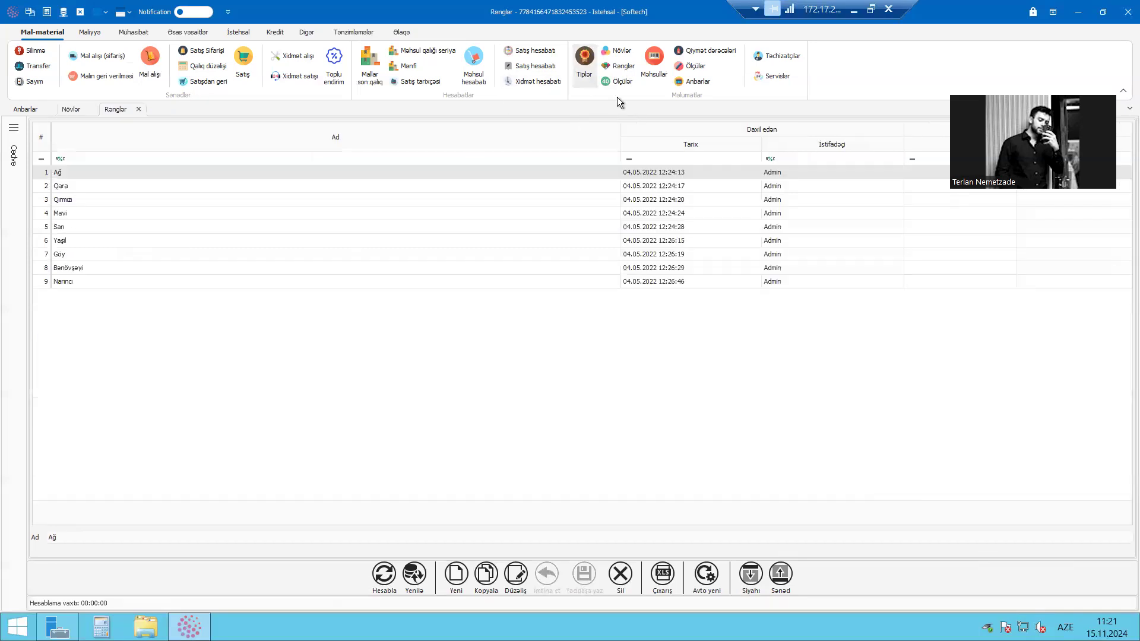
click(619, 51)
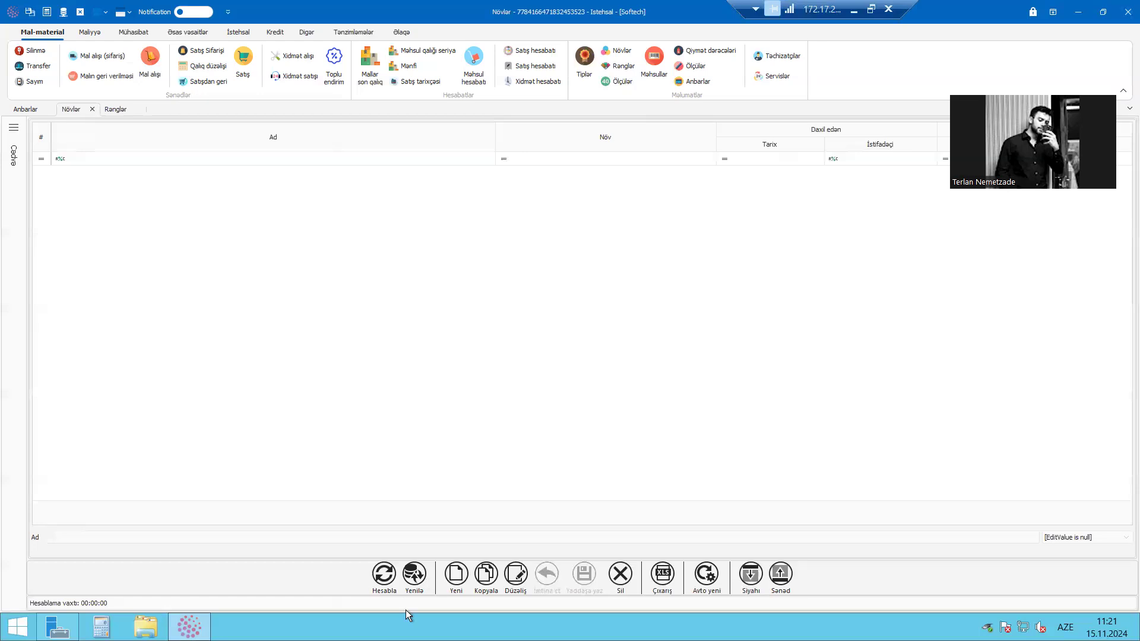
click(456, 573)
click(1101, 540)
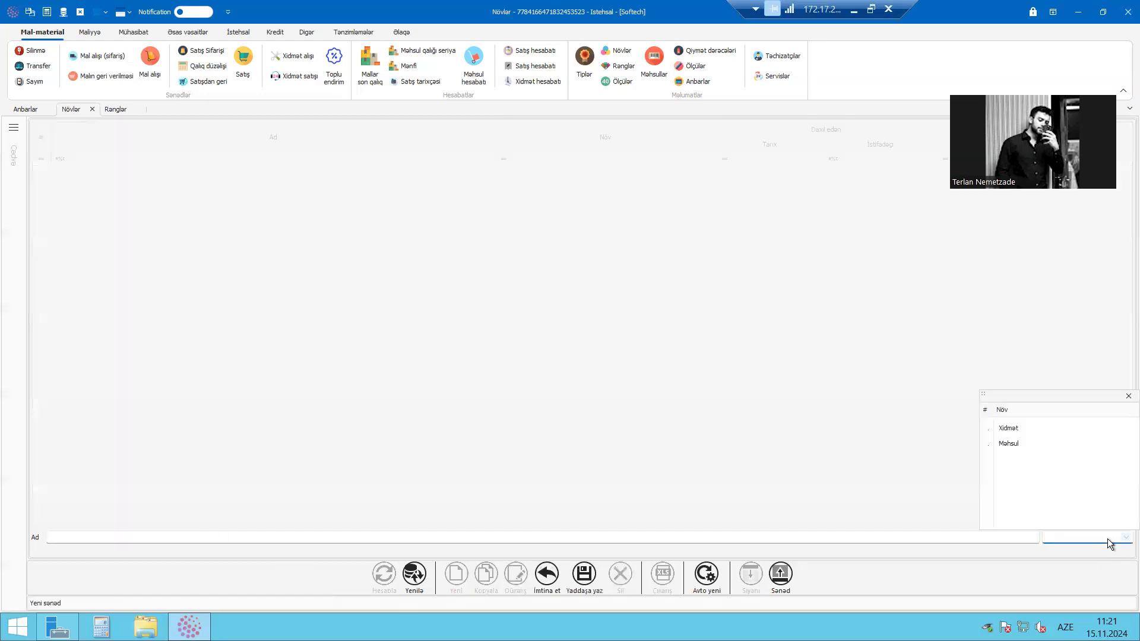
click(1126, 397)
click(551, 590)
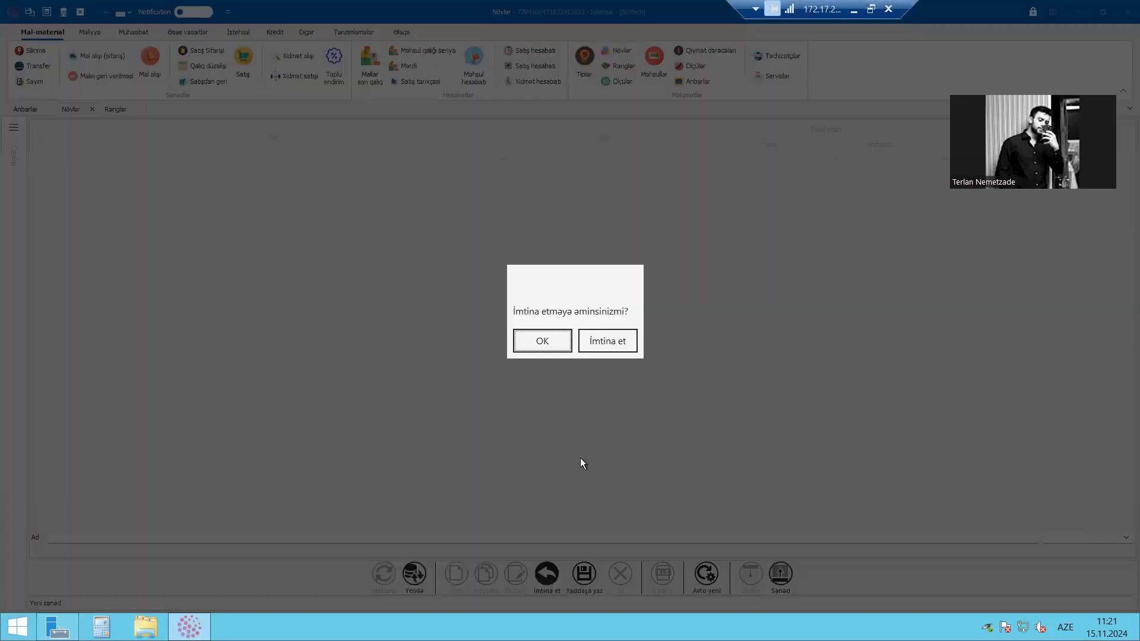
click(553, 339)
Open the Rənglər list and both Ölçülər lists, for clothing sizes and for measurement units
click(631, 67)
click(624, 83)
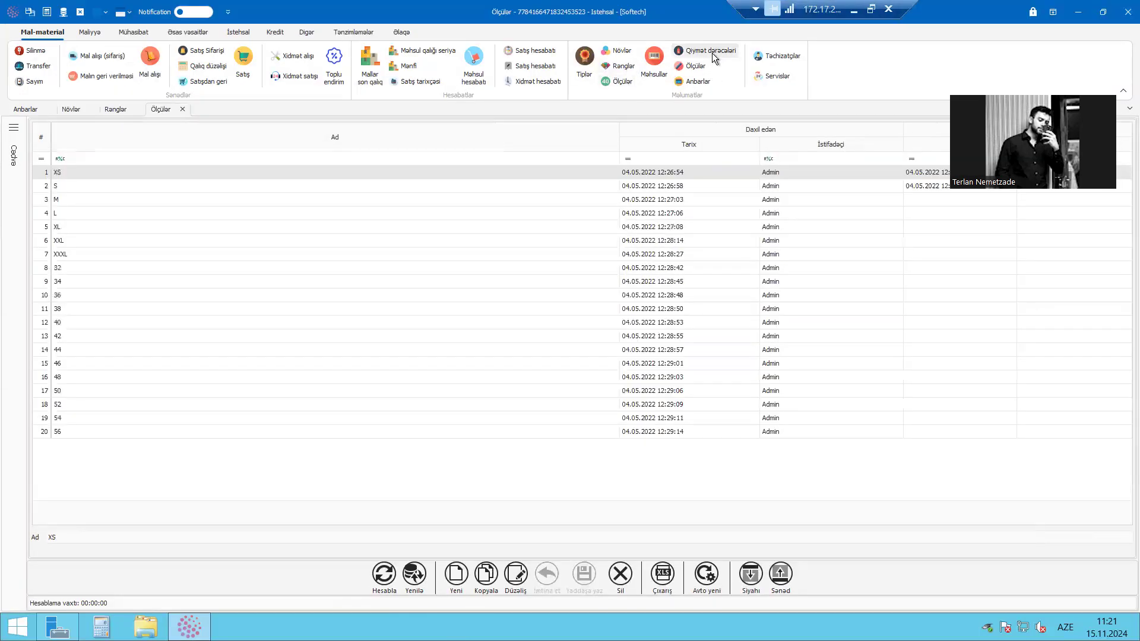
click(696, 67)
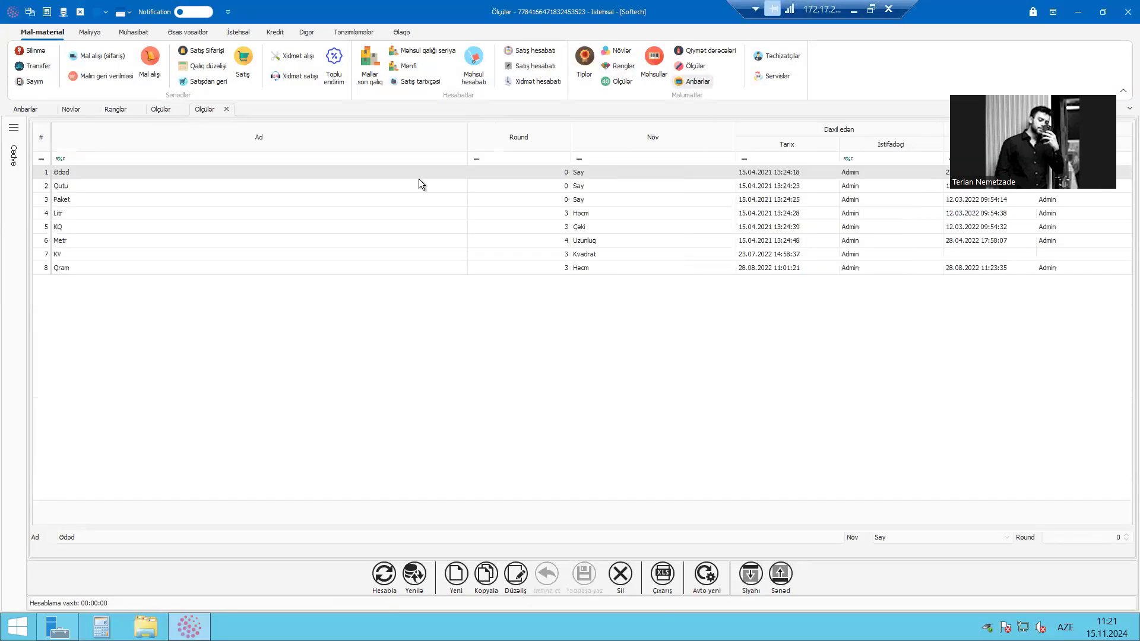
Go through the measurement units from Ədəd to Qram and examine their Round values and kinds
click(436, 197)
click(498, 185)
click(549, 172)
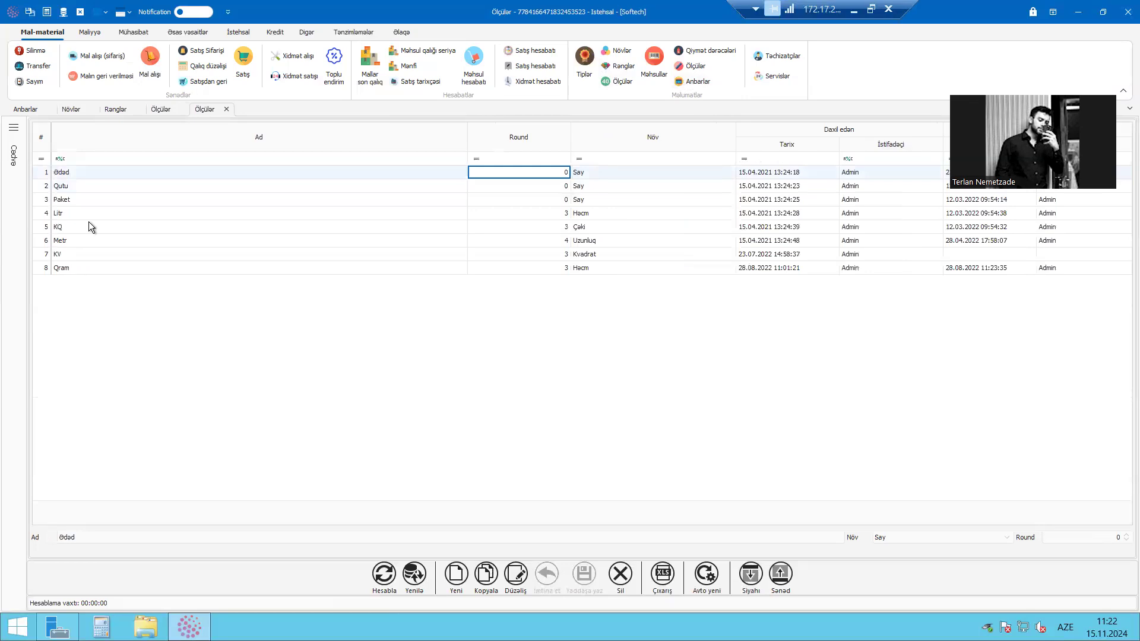
click(112, 172)
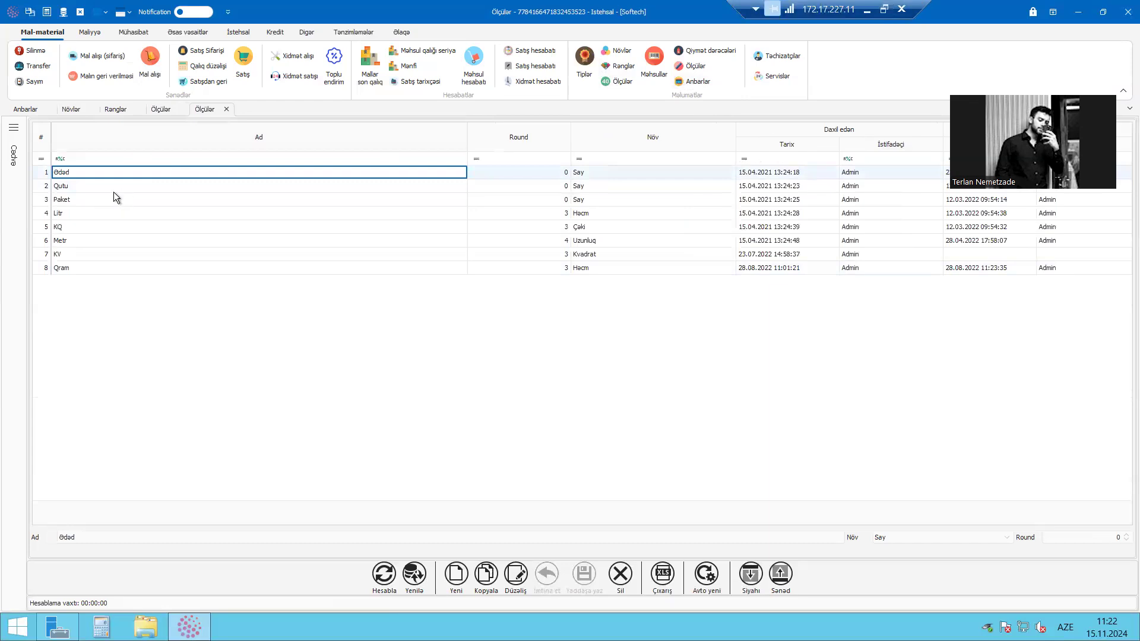
key(Down)
key(Down)
key(Down)
key(Down)
key(Down)
key(Down)
key(Down)
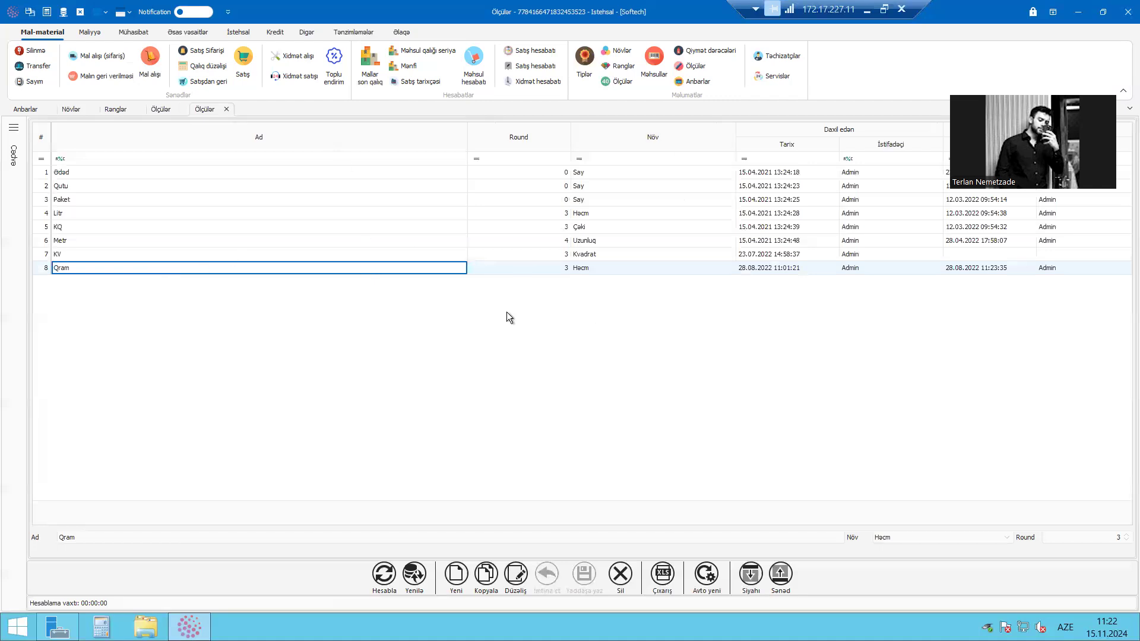
click(197, 176)
click(230, 240)
click(257, 224)
click(273, 200)
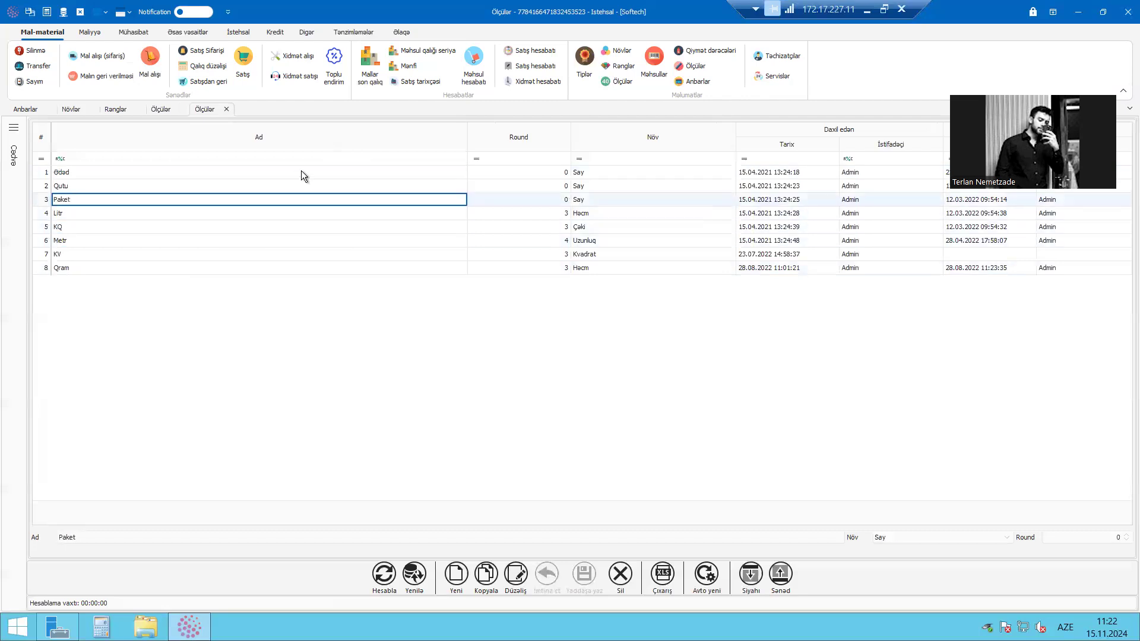
click(322, 187)
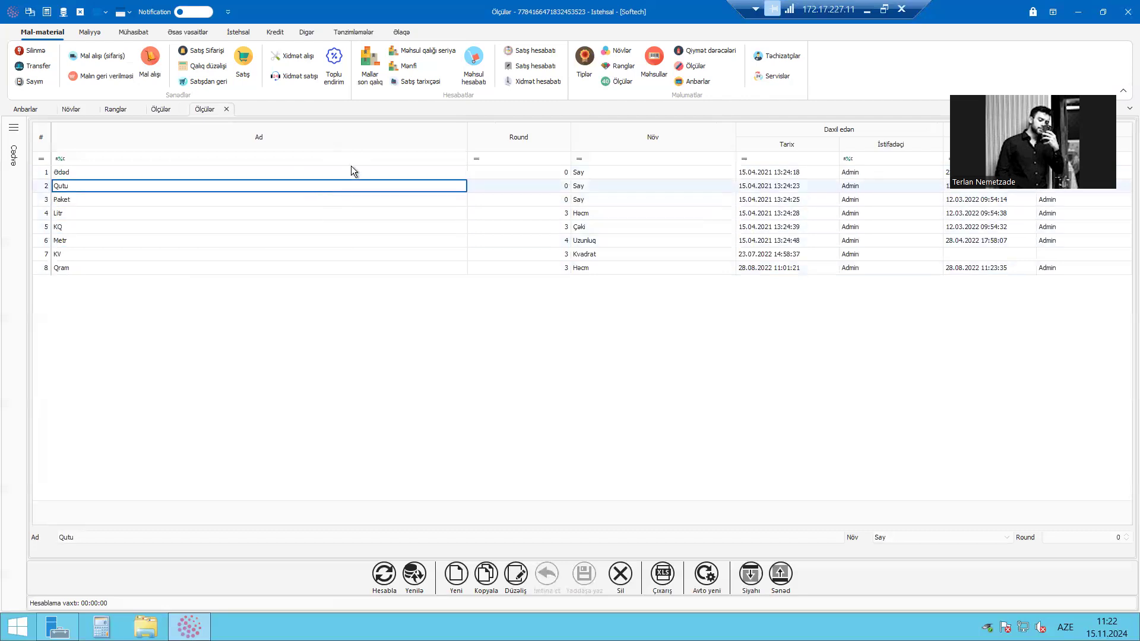
click(365, 231)
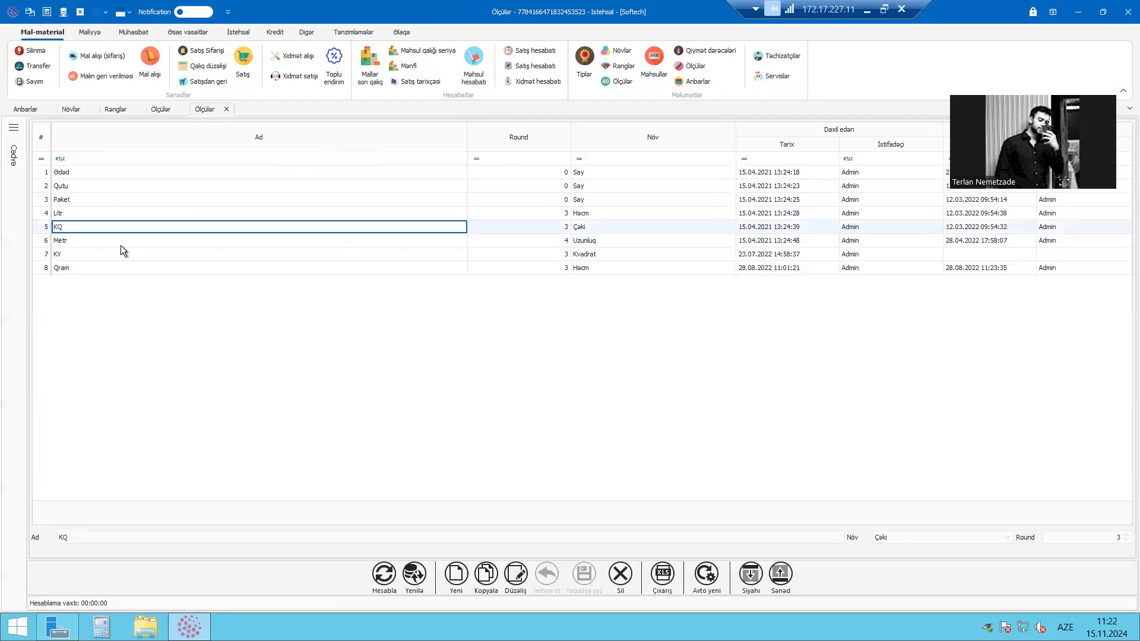
click(349, 202)
click(304, 254)
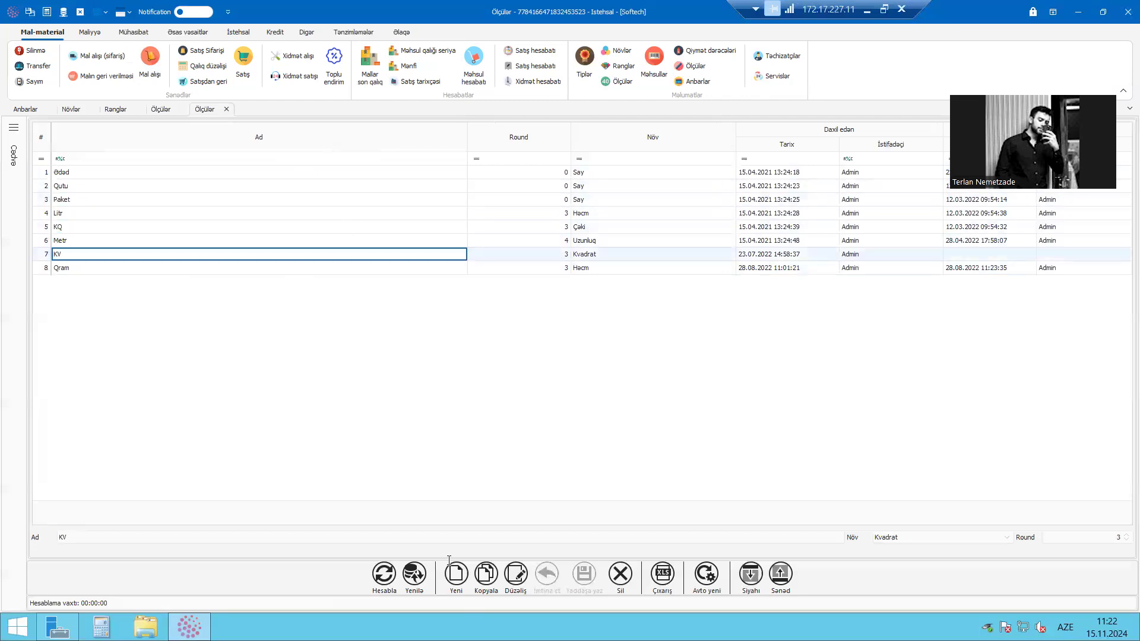
Start a new measurement unit to view its available Növ options, and discard the record
click(216, 536)
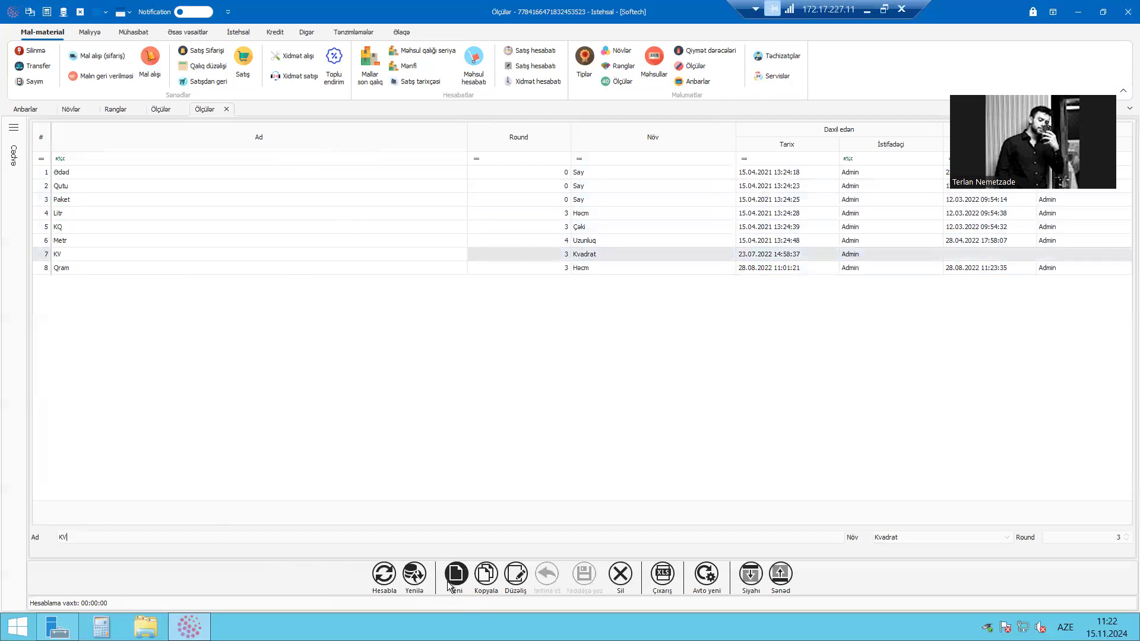
click(447, 582)
click(959, 539)
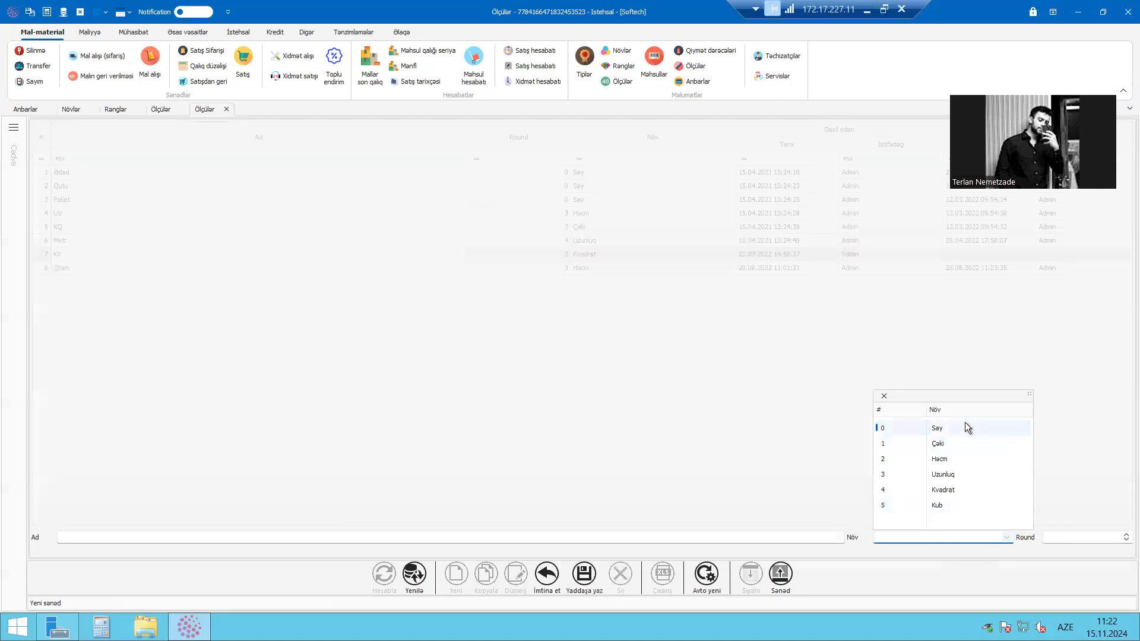
click(765, 501)
click(548, 579)
click(536, 342)
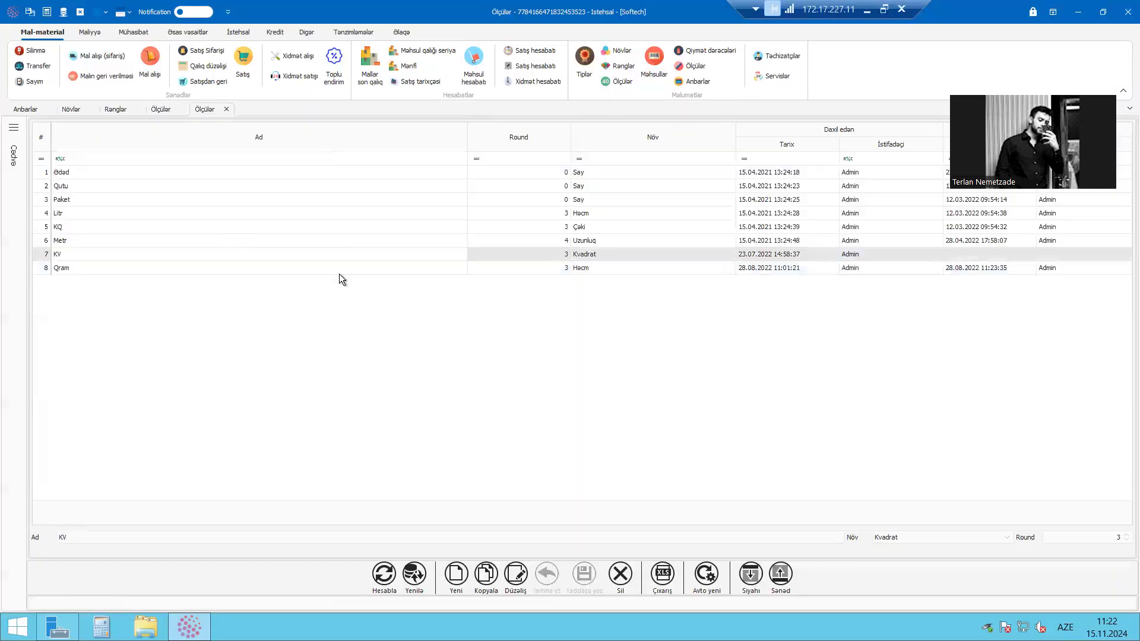
click(240, 268)
Close the measurement units list, and open the Təchizatçılar and Məhsullar lists
click(228, 109)
click(775, 65)
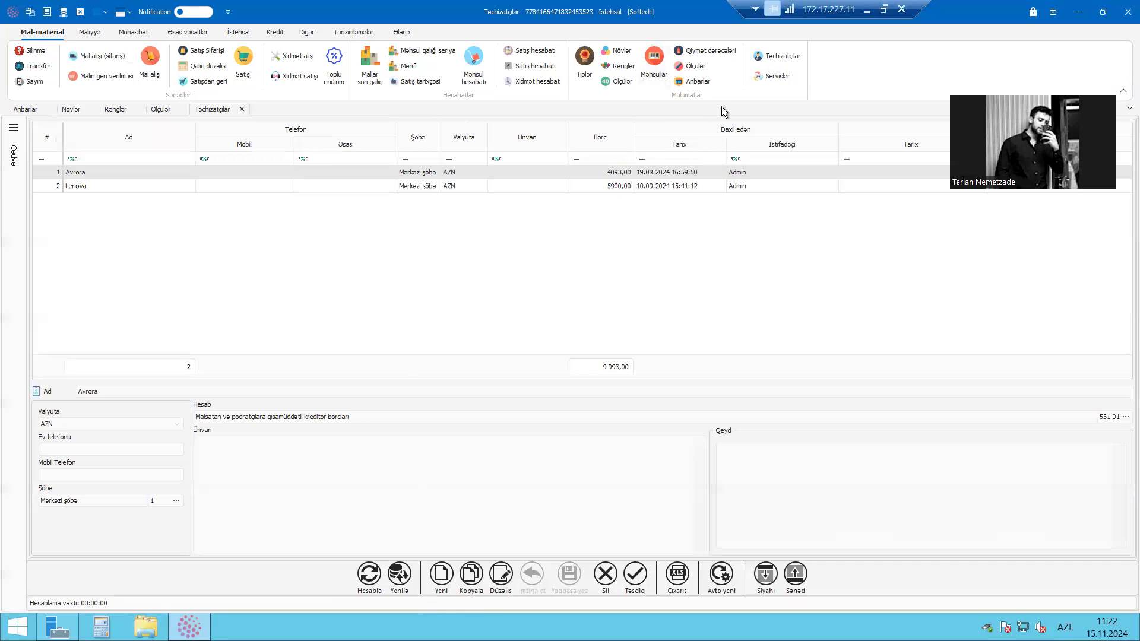
click(663, 70)
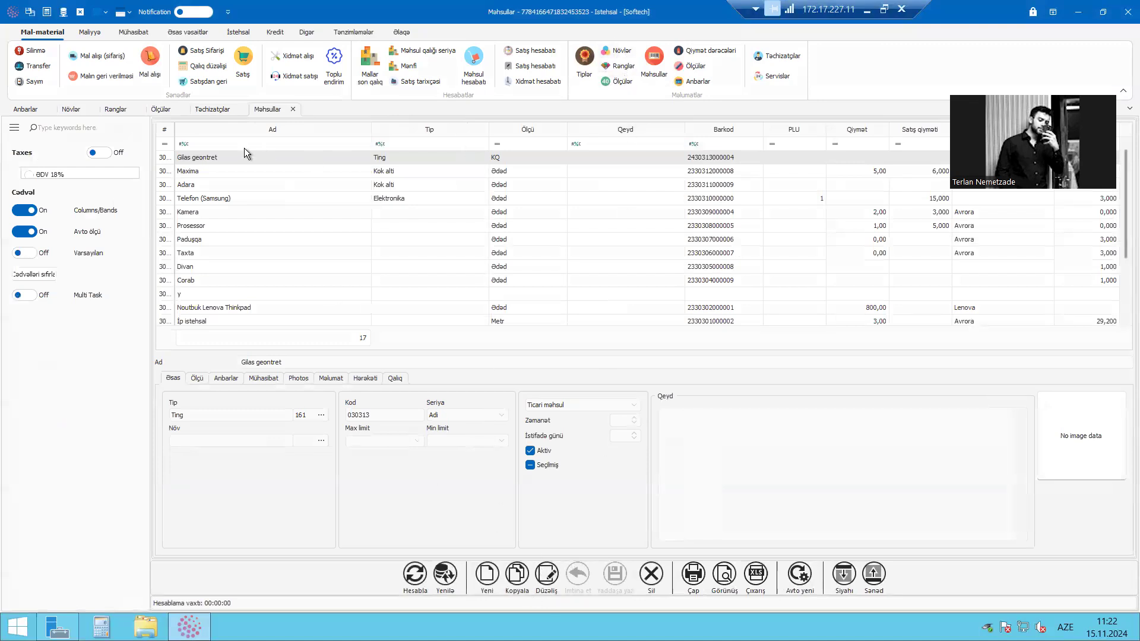
Start a new product, open the type list from its Tip field, and start and discard a new type there
click(487, 574)
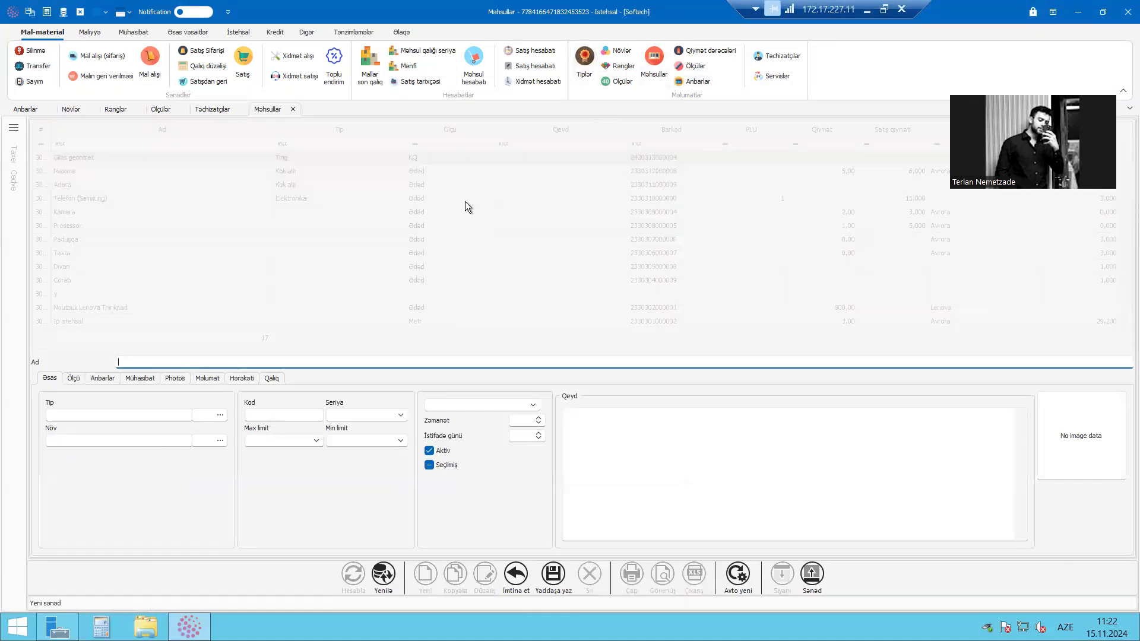
key(Tab)
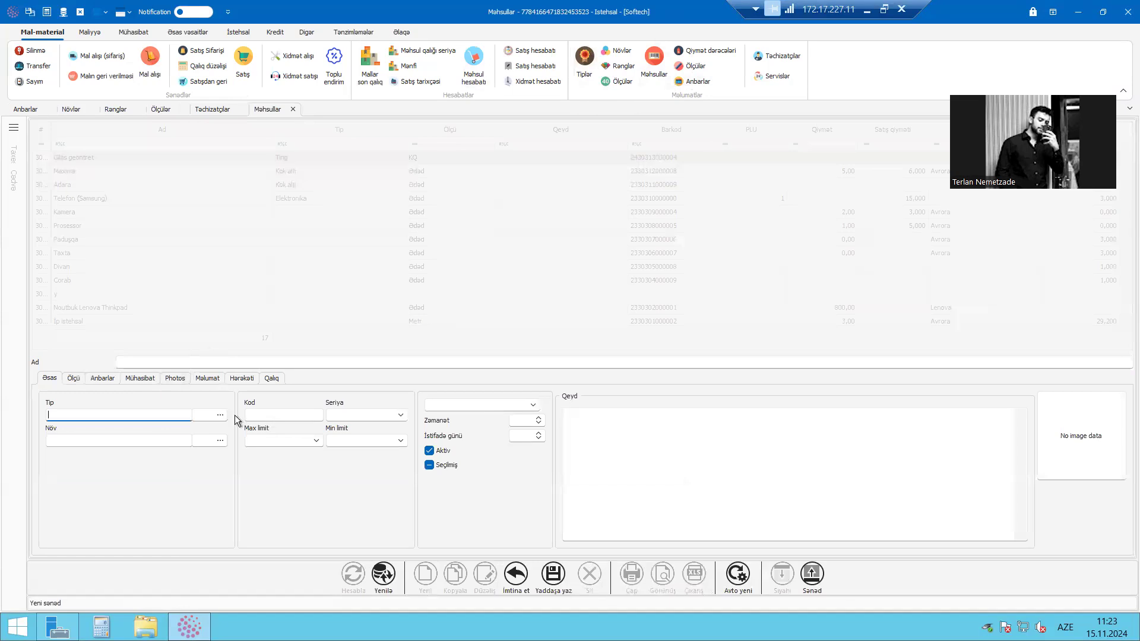
click(220, 417)
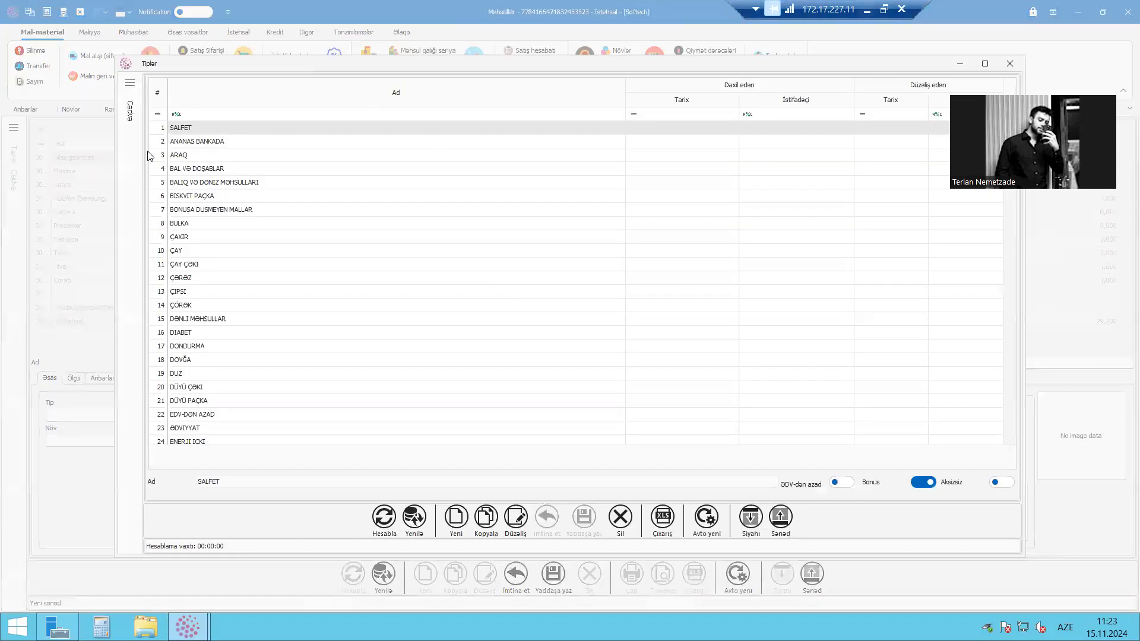
click(985, 64)
click(456, 579)
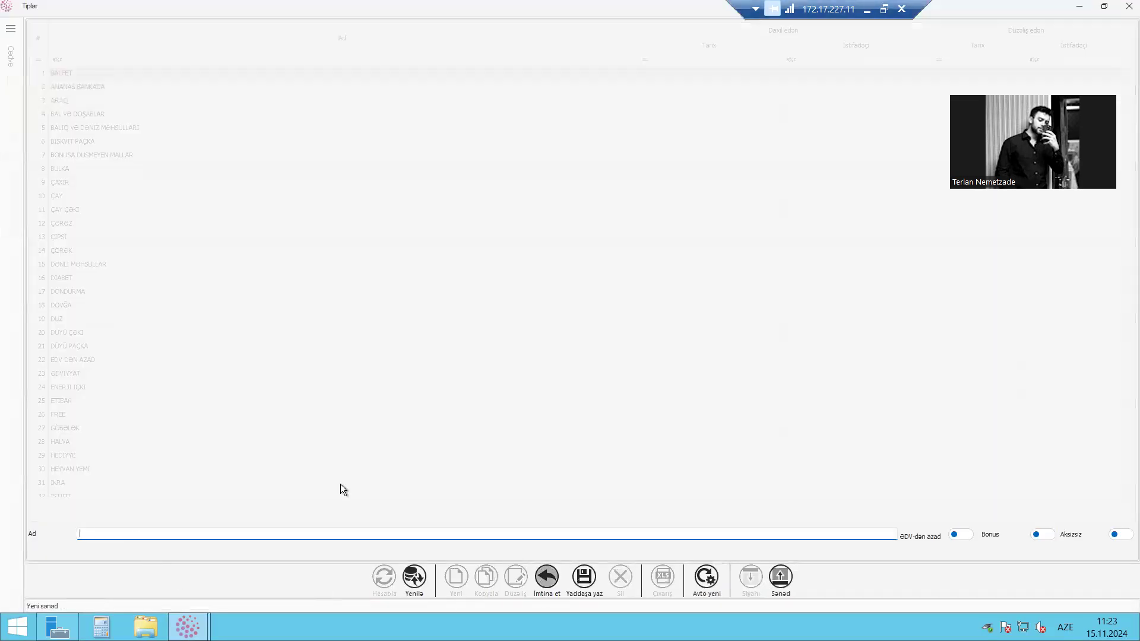
click(547, 579)
click(549, 341)
click(1123, 11)
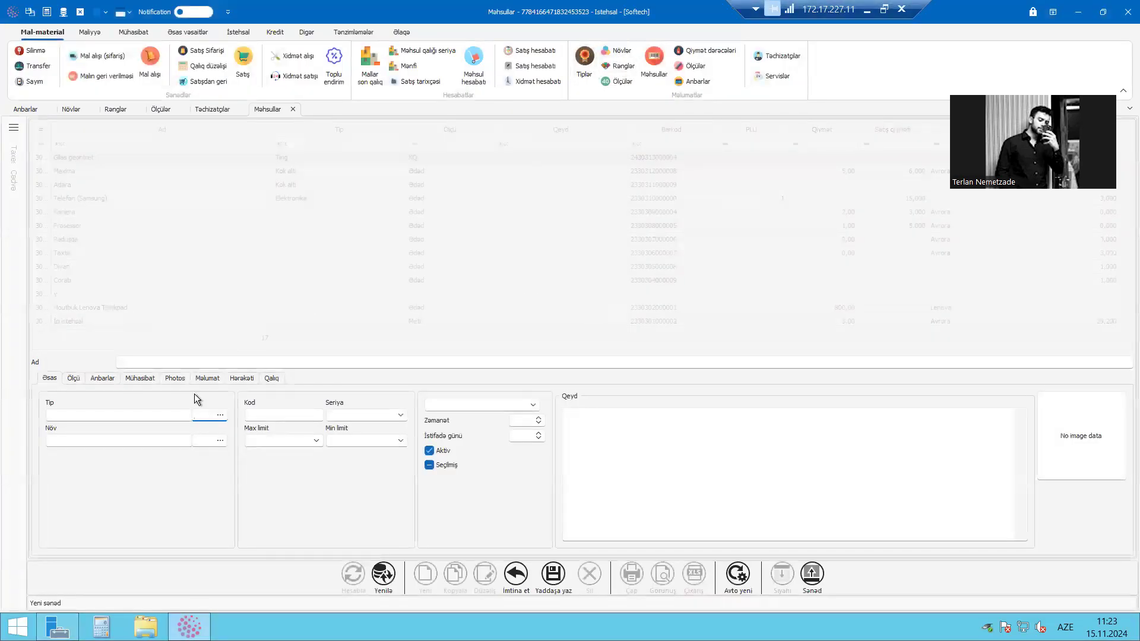
View the Növlər list from the new product's Növ field, close it, and discard the product record
click(220, 440)
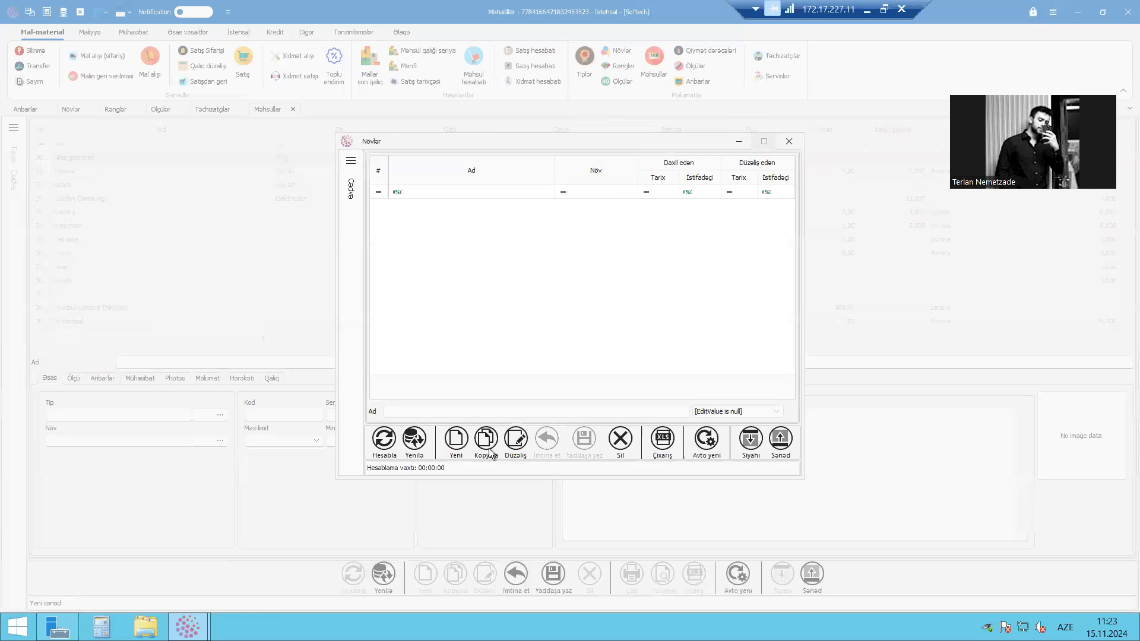
click(764, 141)
click(1125, 8)
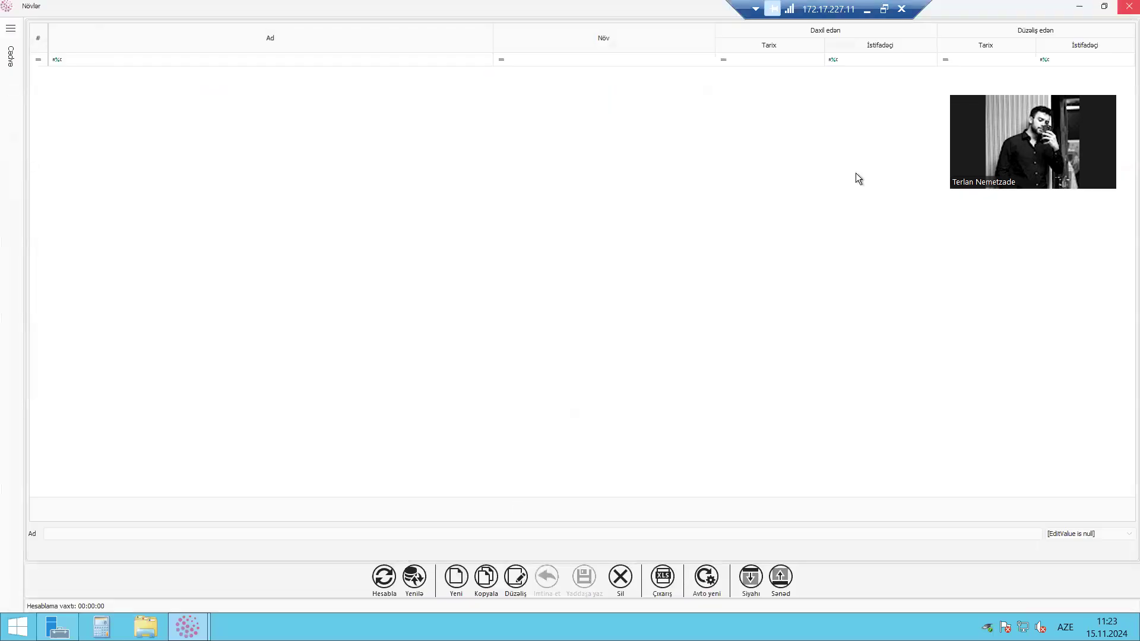
click(514, 587)
click(542, 341)
Start a new supplier record in the Təchizatçılar list and name it "Dərbənd bazar"
click(214, 110)
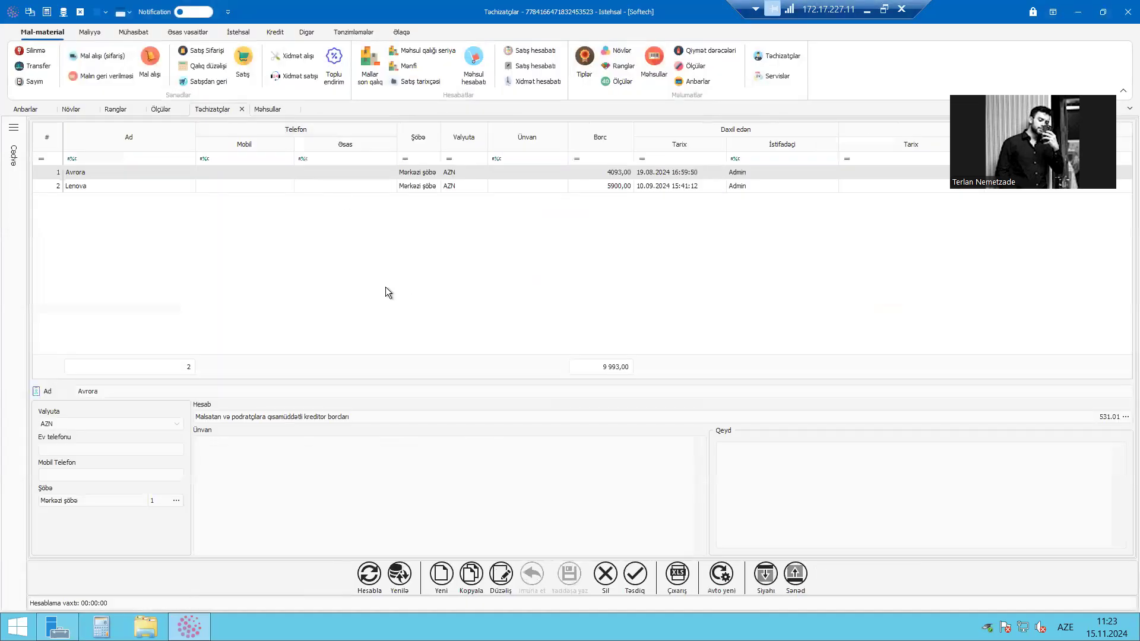
click(246, 172)
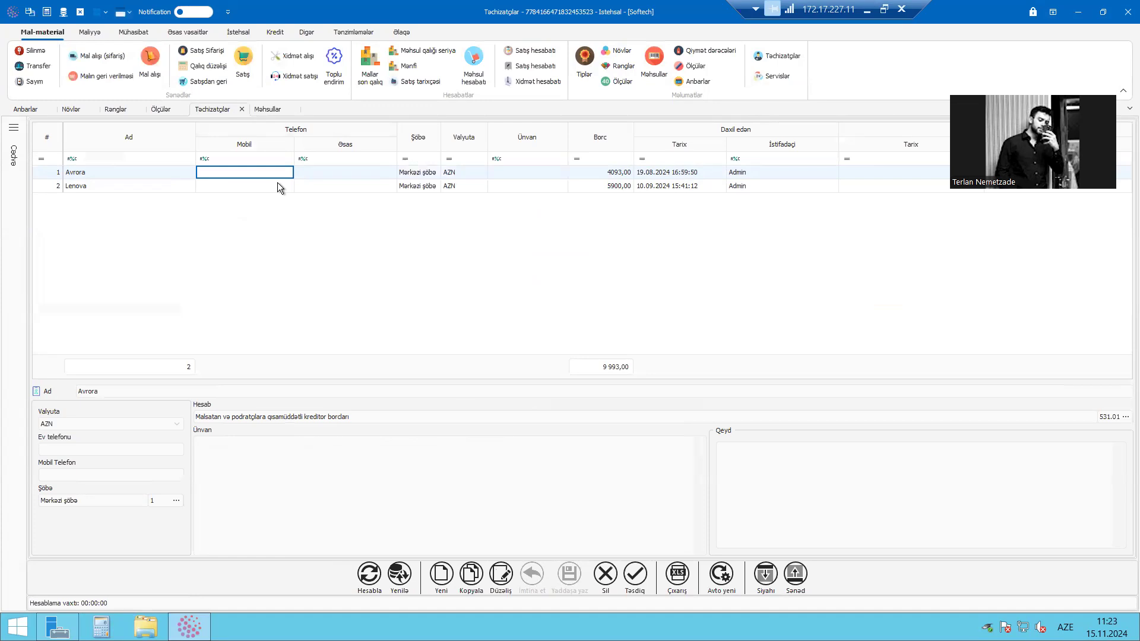
click(449, 582)
click(140, 393)
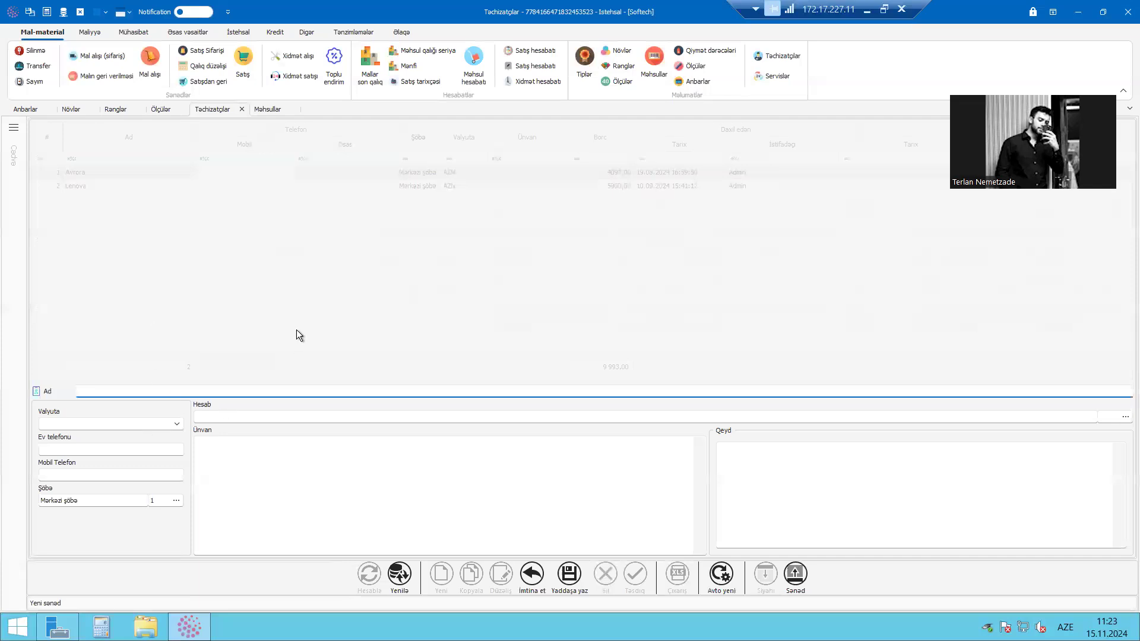
text(Dərbənd bazar)
Look through the available currencies and set the new supplier's Valyuta to USD
click(176, 424)
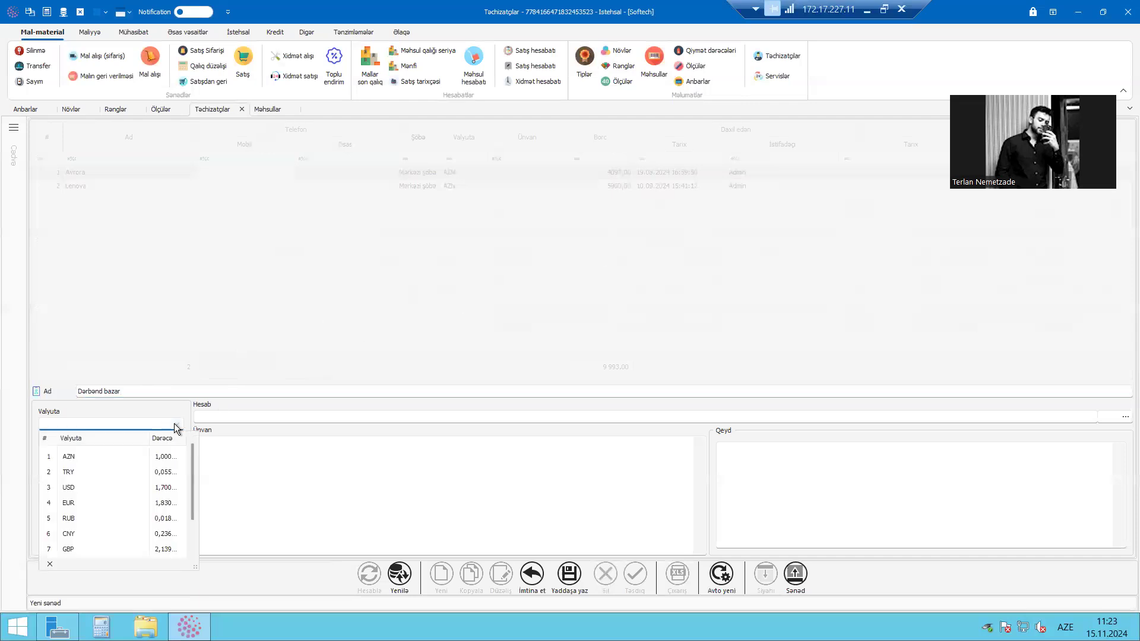
click(192, 422)
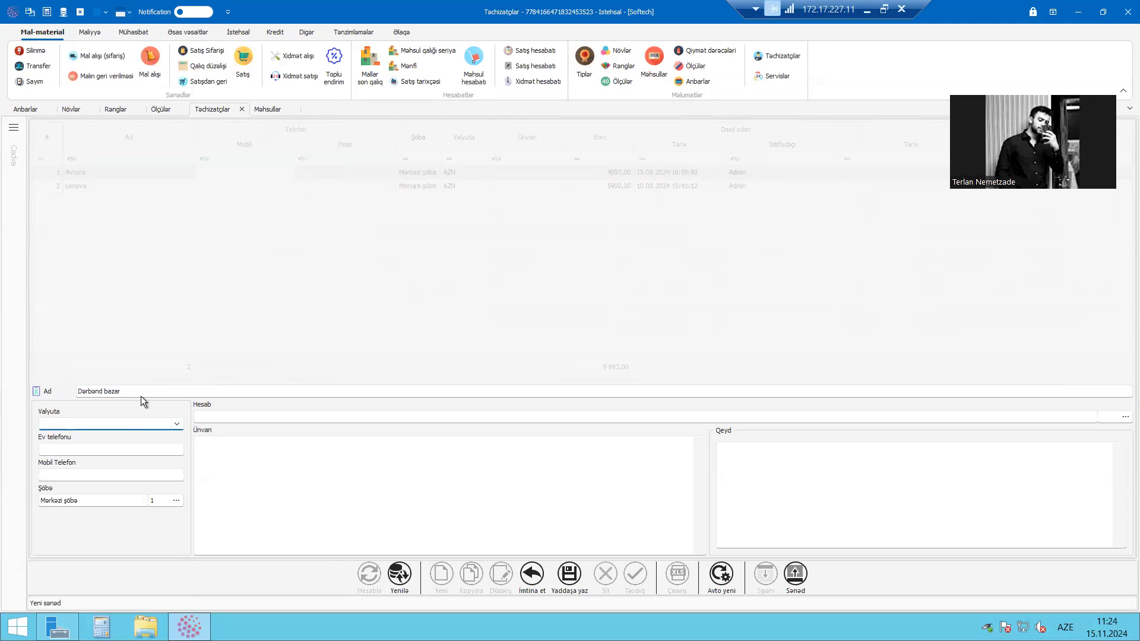
click(171, 425)
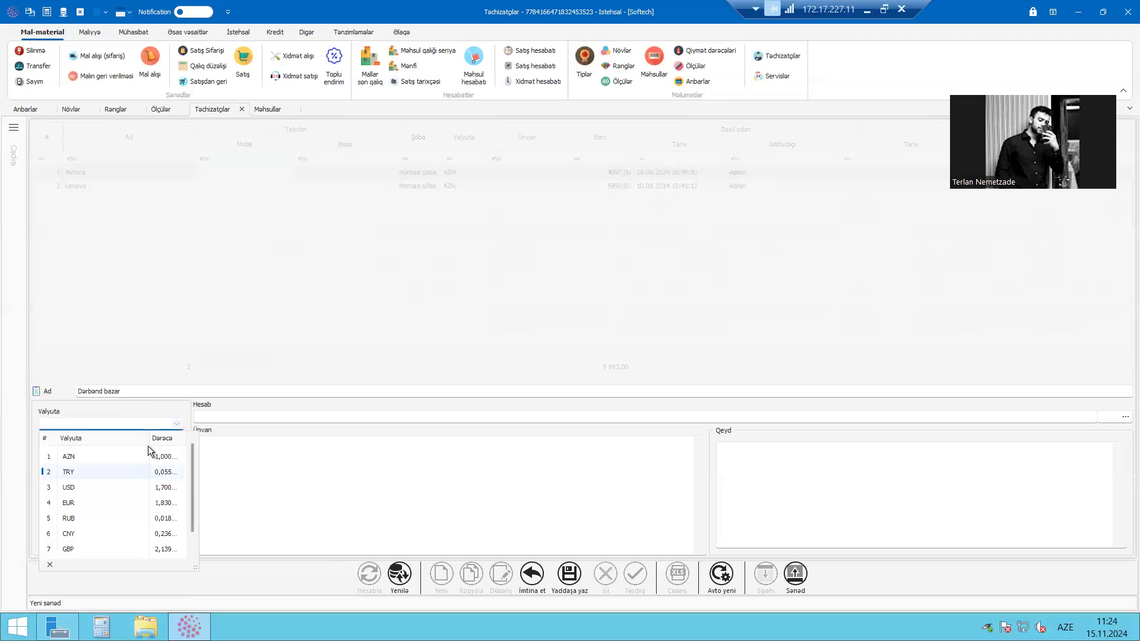
scroll(142, 524, down, 1)
scroll(142, 517, up, 1)
click(110, 488)
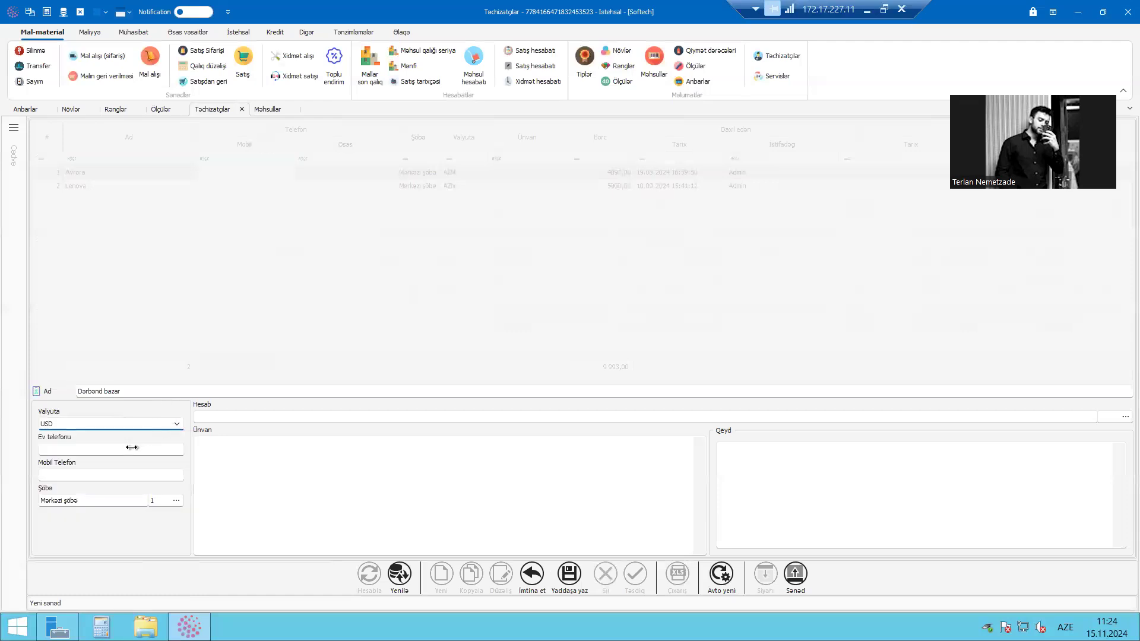
Go through the new supplier's name, currency, phone, branch, address and note fields, and discard the record
click(159, 395)
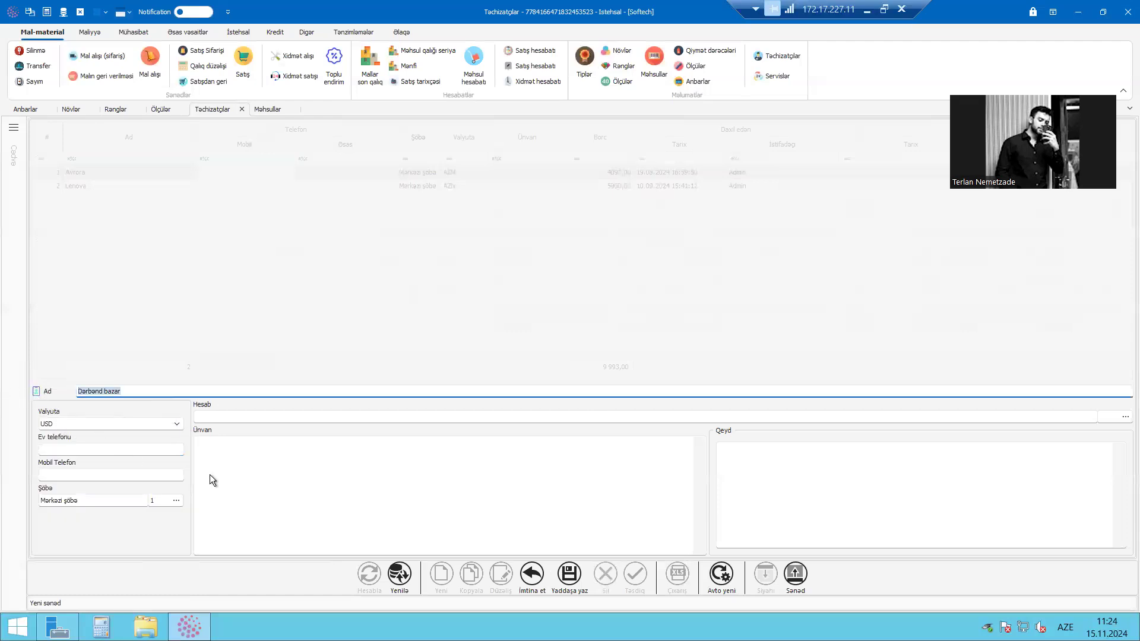
click(65, 425)
click(184, 426)
click(174, 424)
click(190, 425)
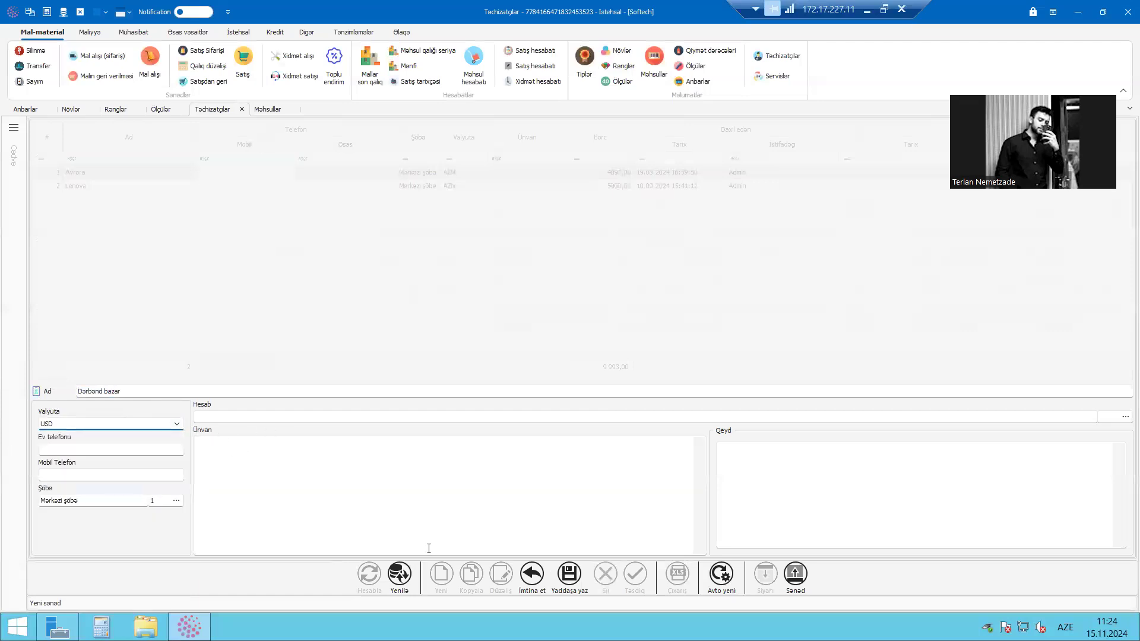
click(185, 449)
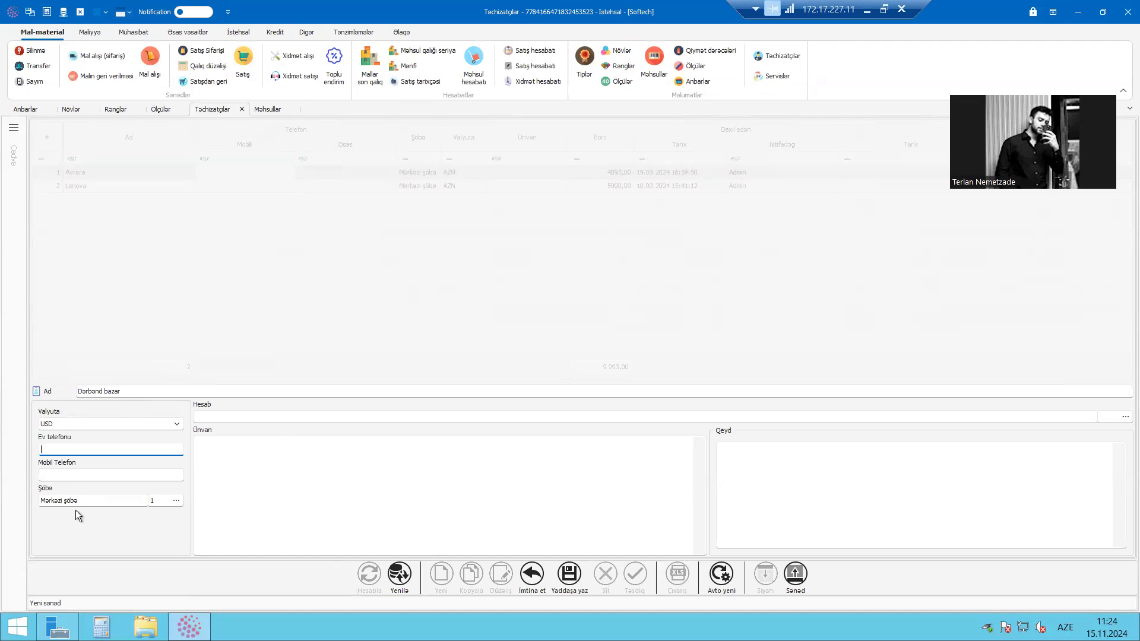
drag(132, 392, 73, 395)
click(64, 453)
drag(119, 501, 29, 507)
click(350, 456)
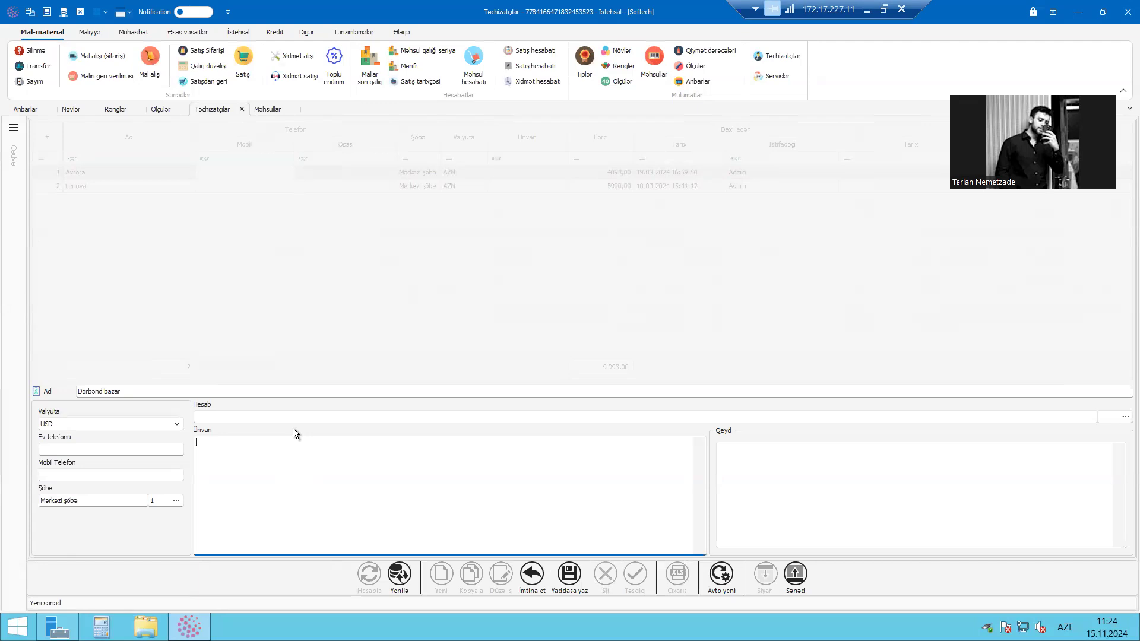
click(839, 502)
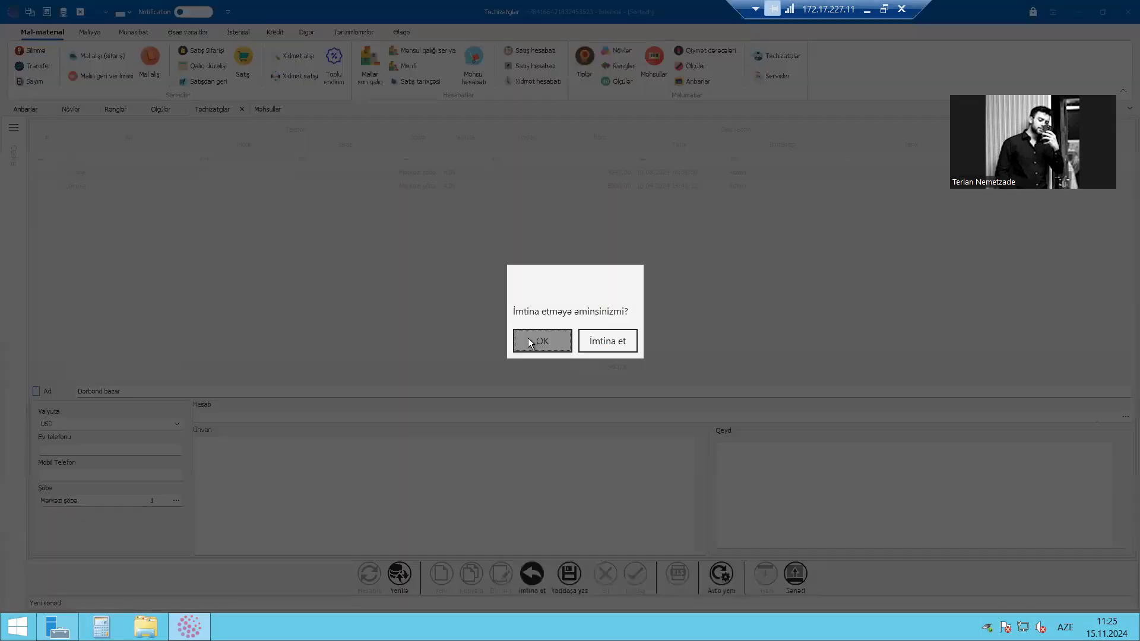
click(528, 337)
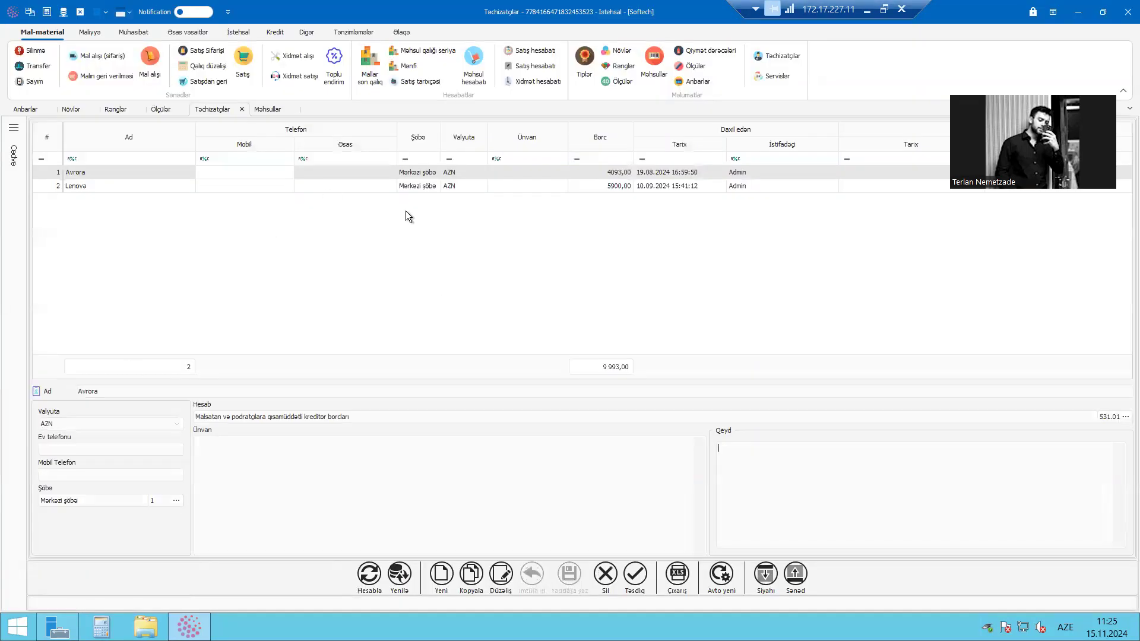
click(435, 173)
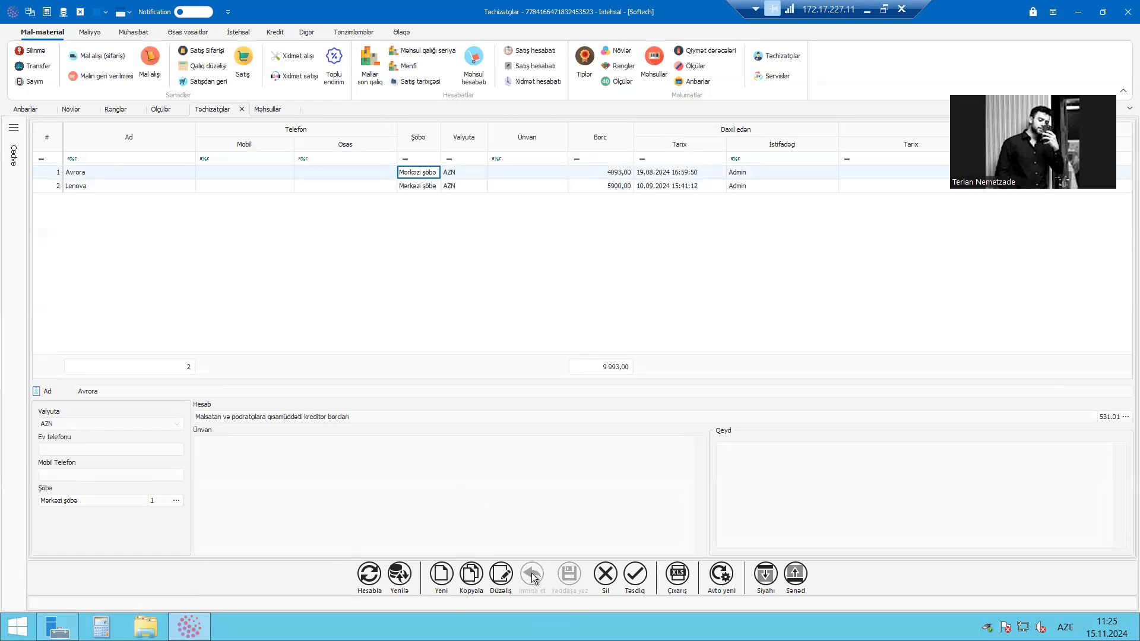
click(443, 574)
click(173, 386)
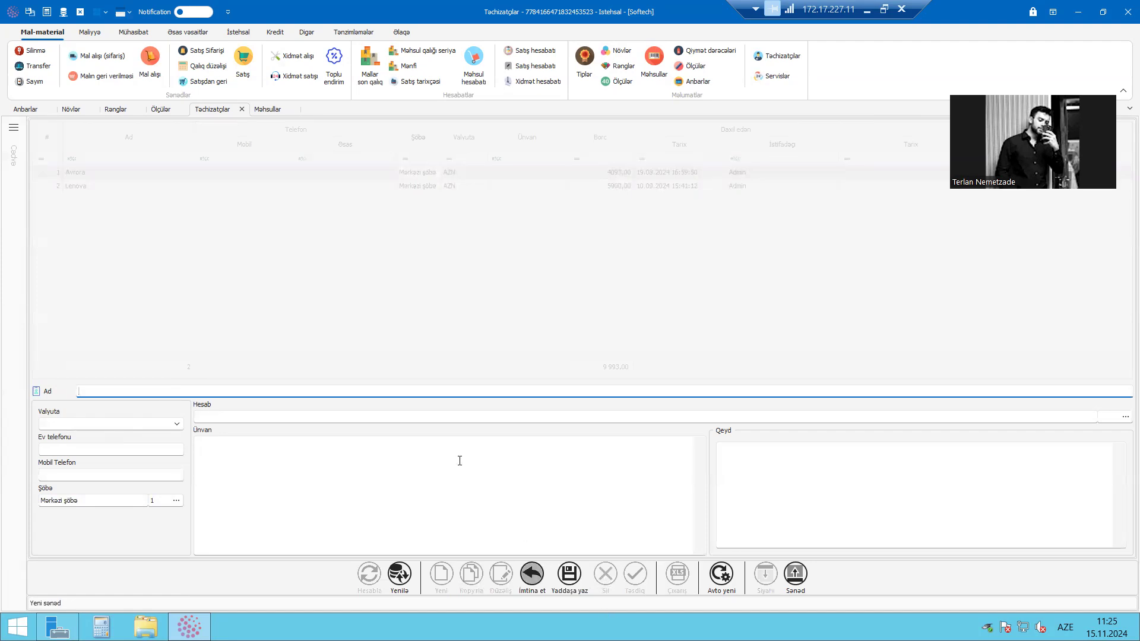
click(532, 574)
click(537, 340)
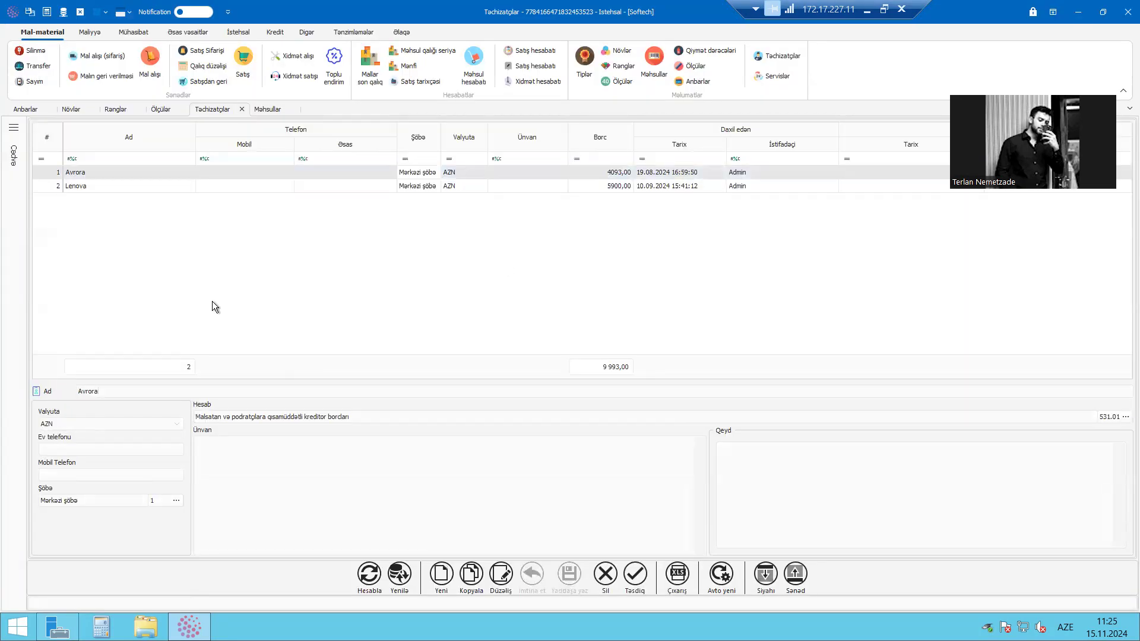
Filter the supplier list by the name "lenova", and clear that filter
click(115, 155)
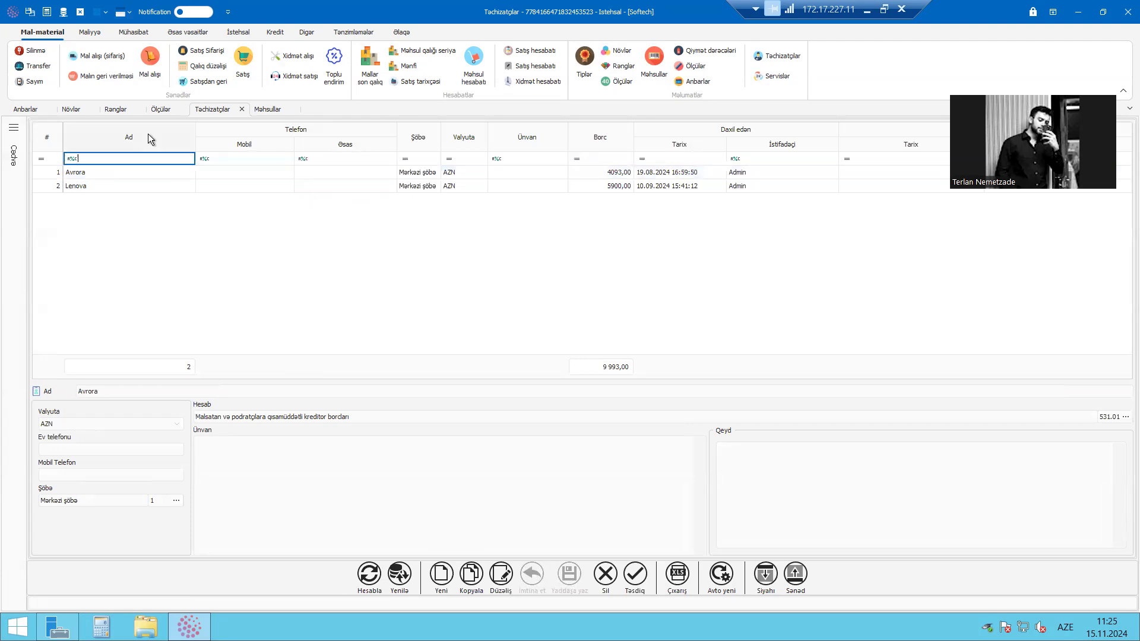
text(lenova%)
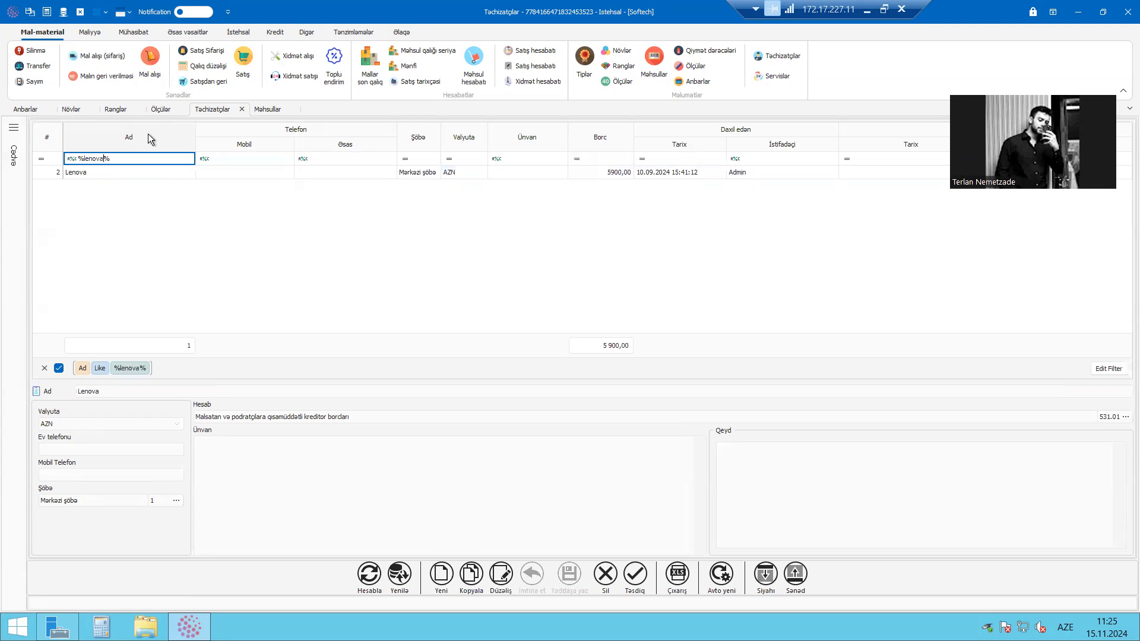
drag(114, 159, 24, 158)
key(BackSpace)
View the filter conditions and the selectable branch values of the Şöbə column
click(228, 170)
click(287, 161)
click(411, 159)
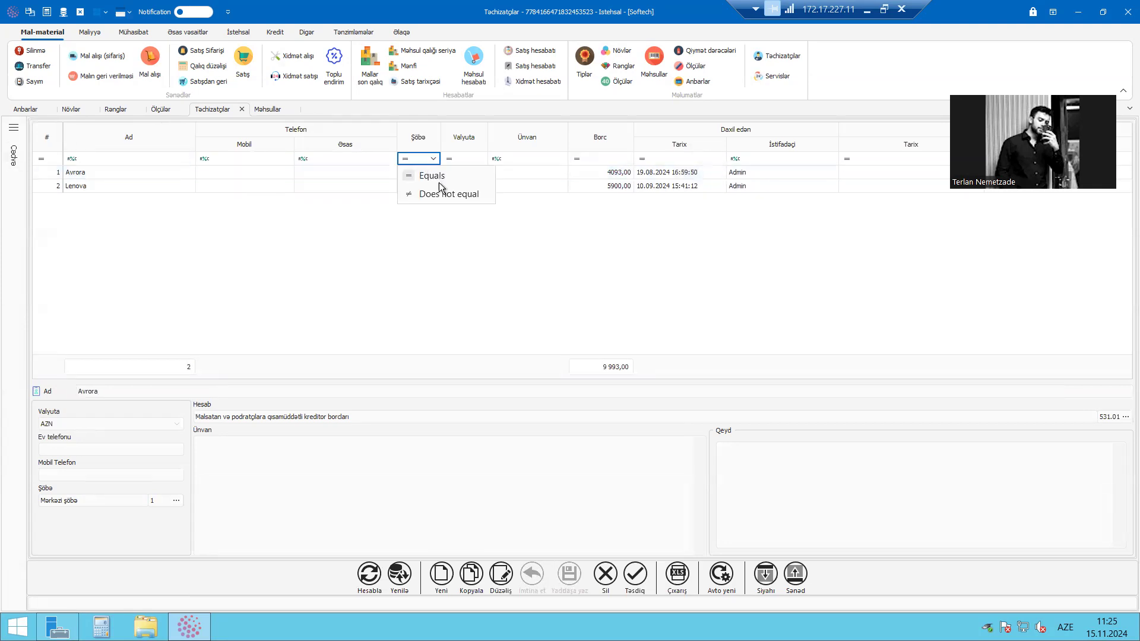
click(433, 160)
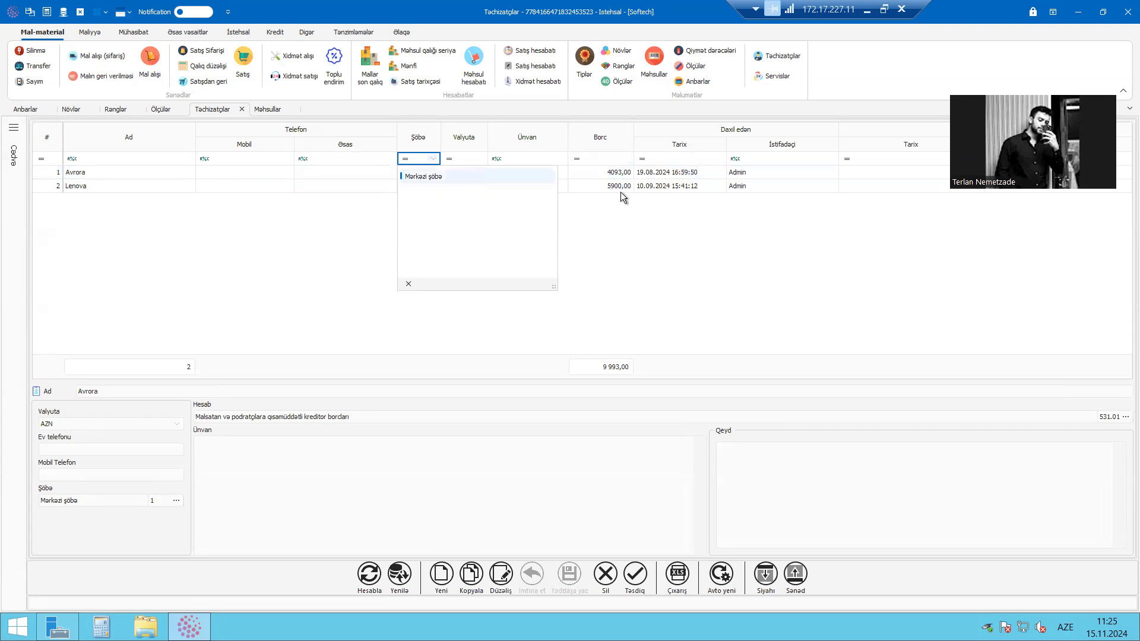
Filter the supplier list to records whose Borc is greater than 4500
click(615, 159)
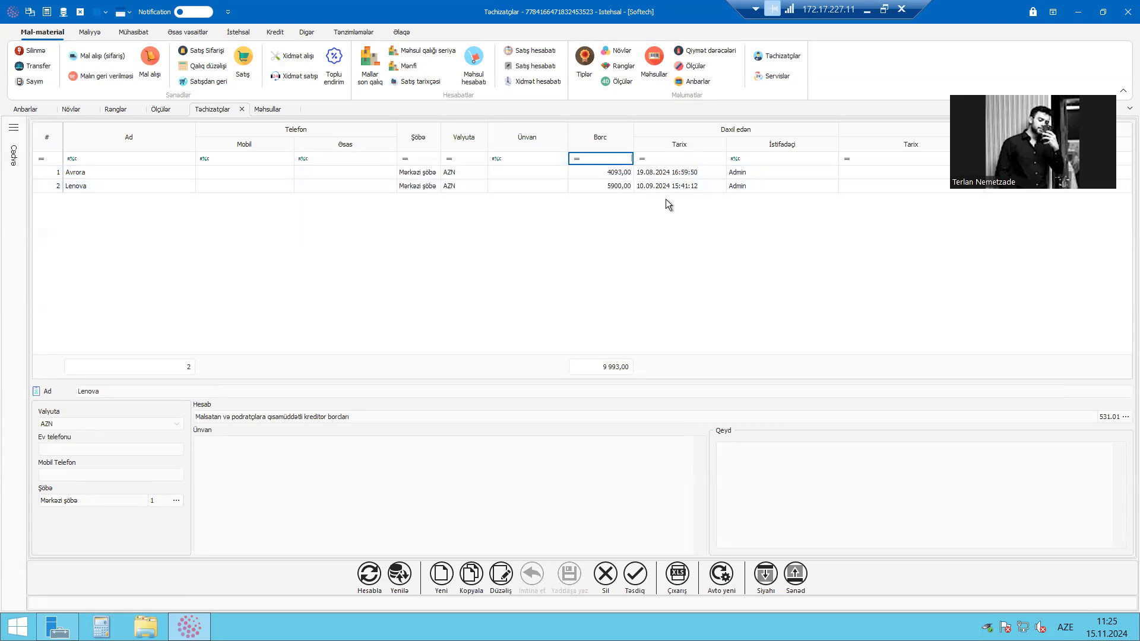
click(577, 159)
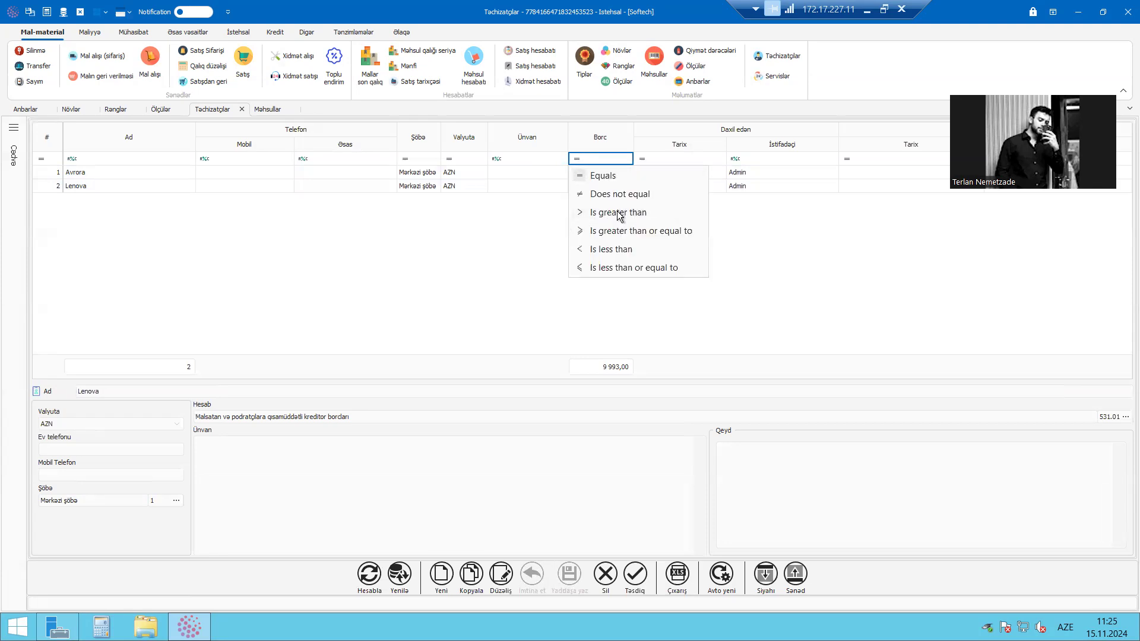
click(620, 213)
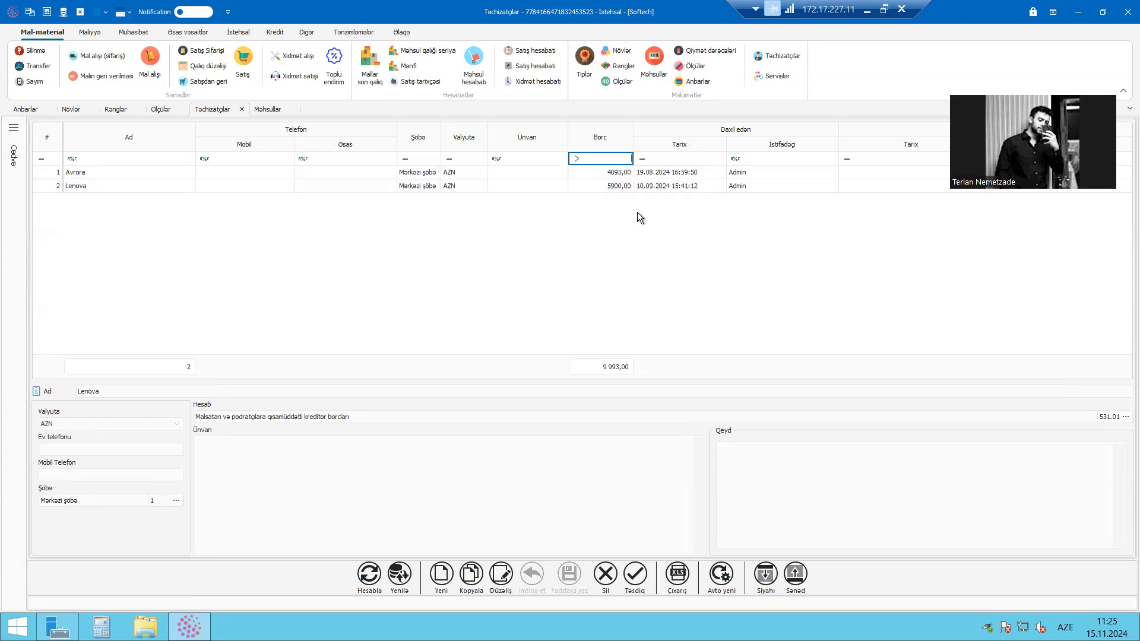
click(637, 212)
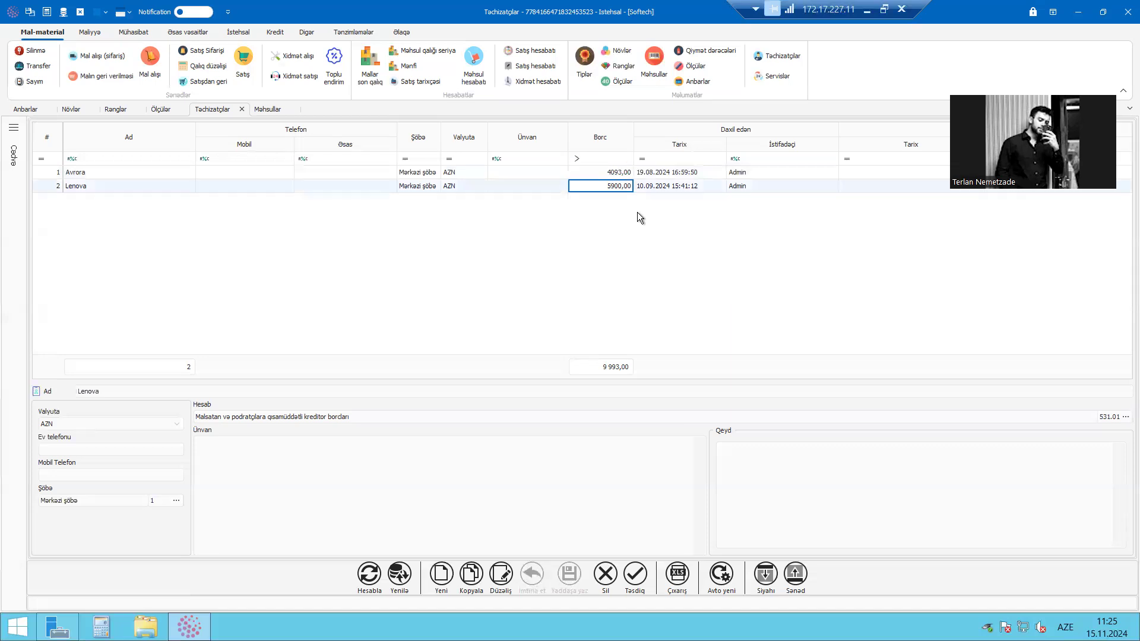
click(627, 159)
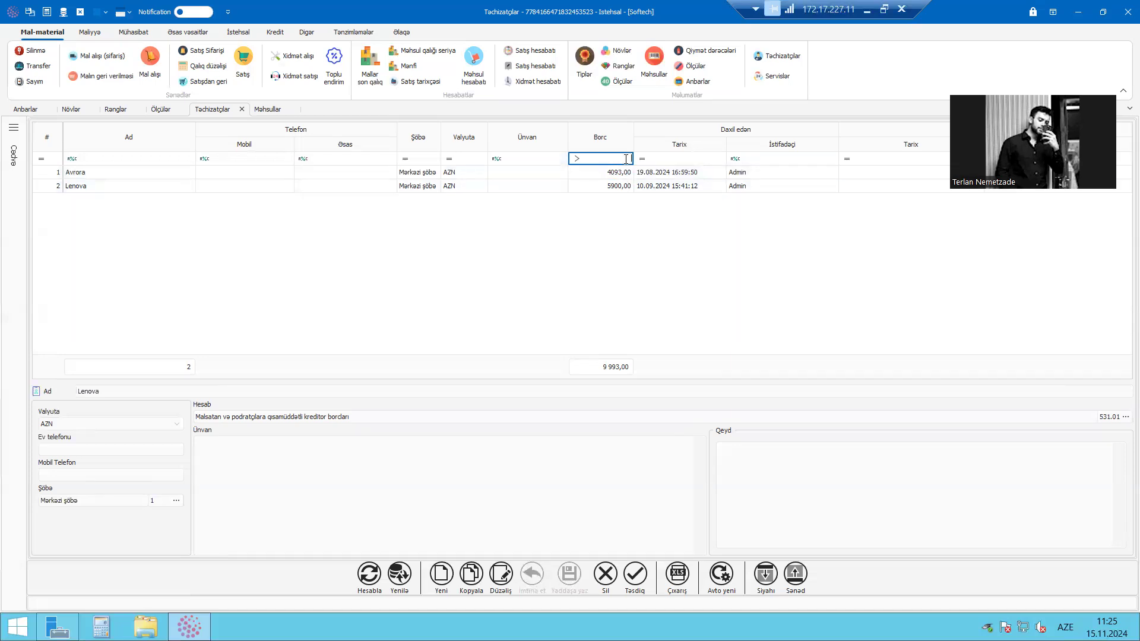
text(4500)
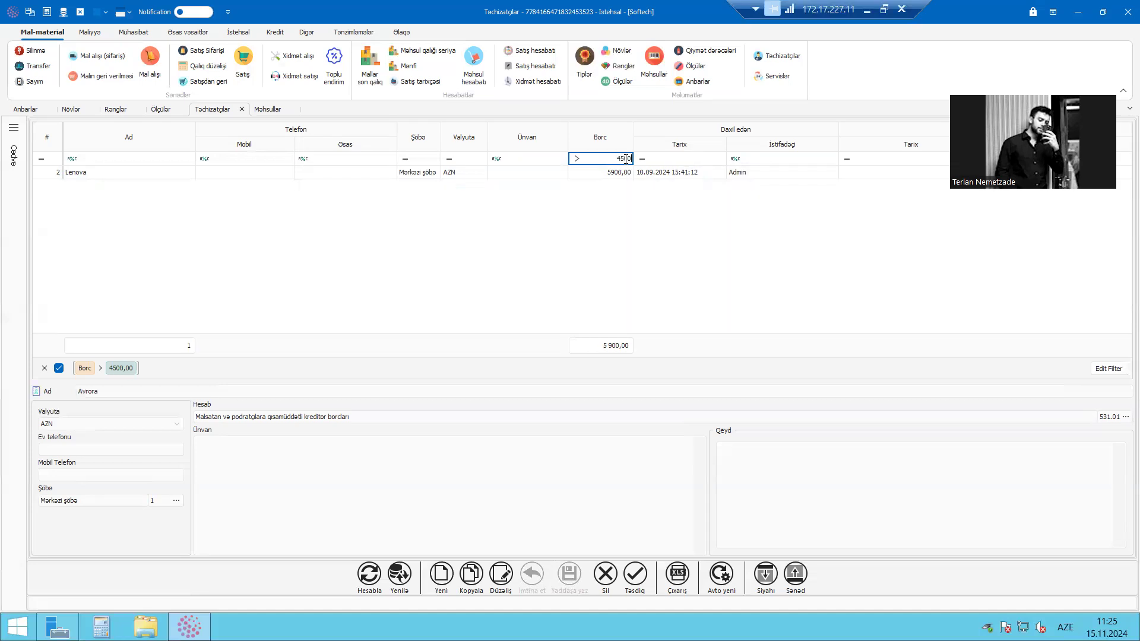
click(529, 176)
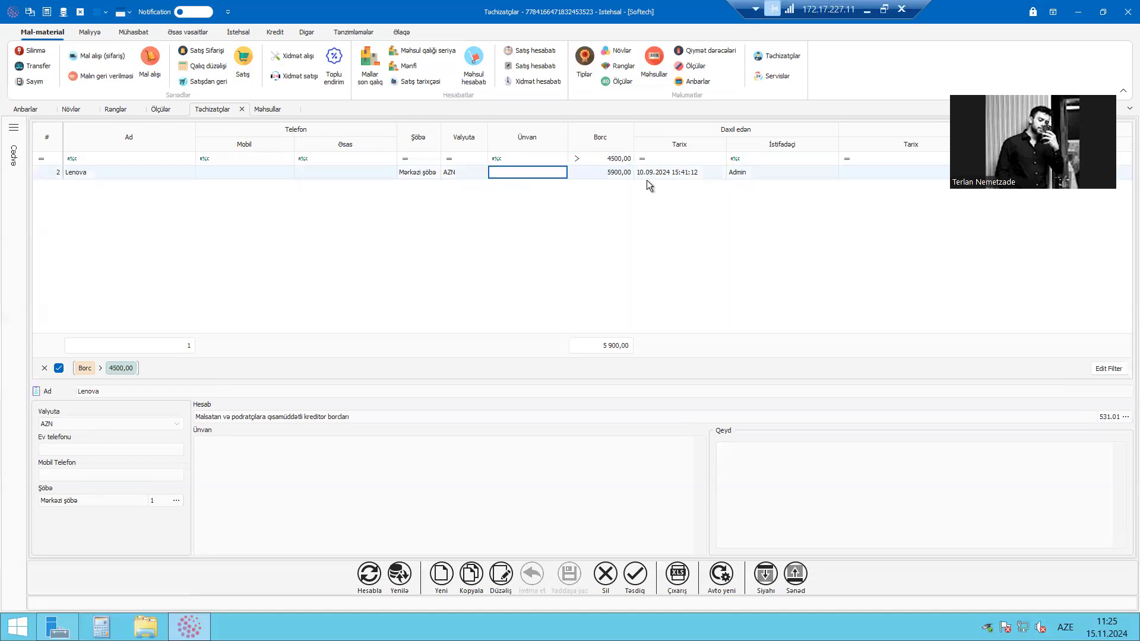
click(577, 159)
click(520, 121)
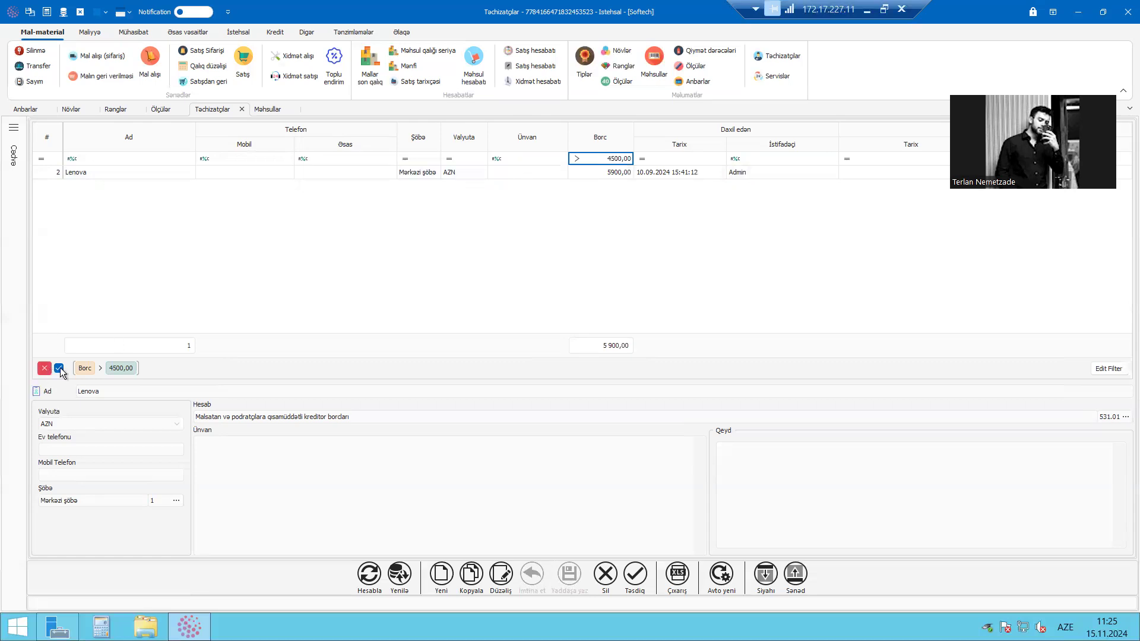
Clear the Borc filter from the supplier list and go through its Valyuta, Ünvan and Telefon columns
click(44, 368)
click(587, 171)
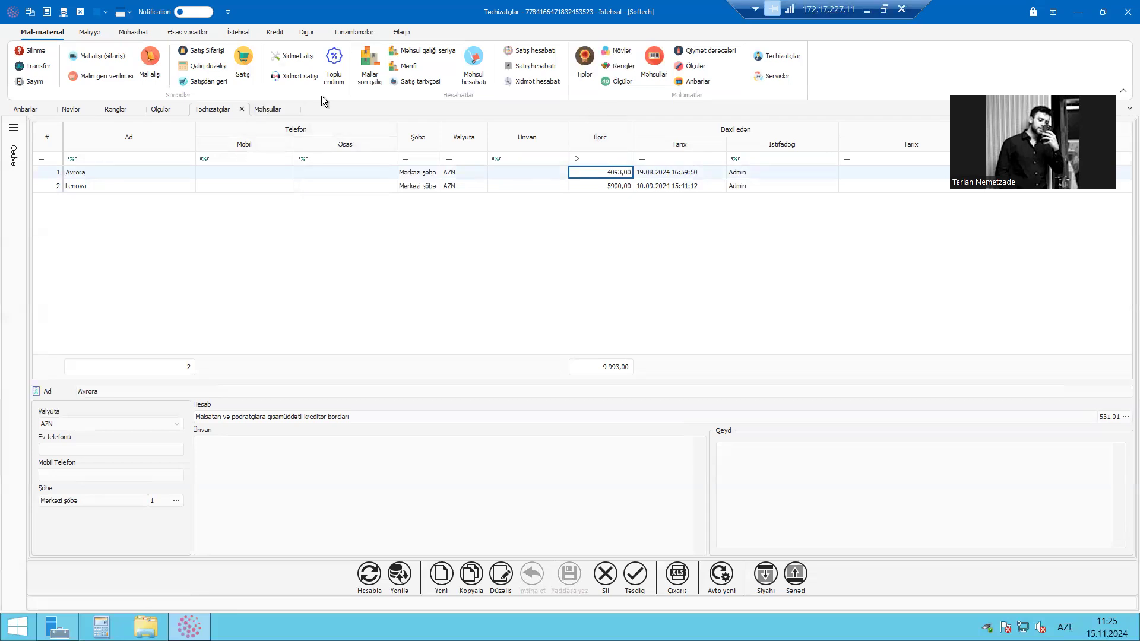
click(460, 188)
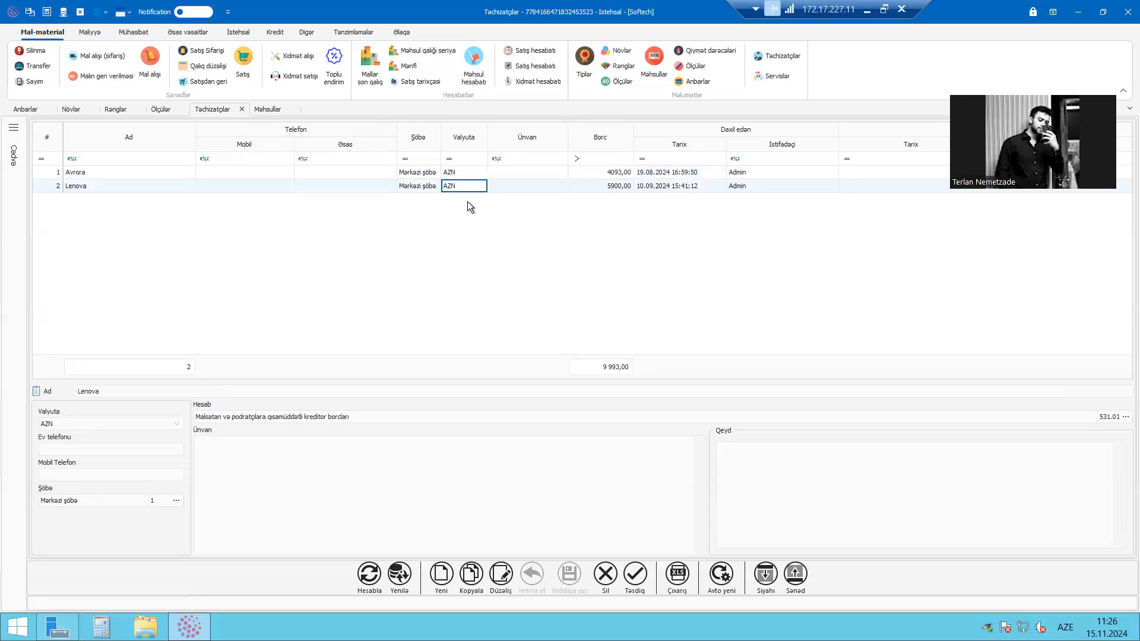
click(502, 172)
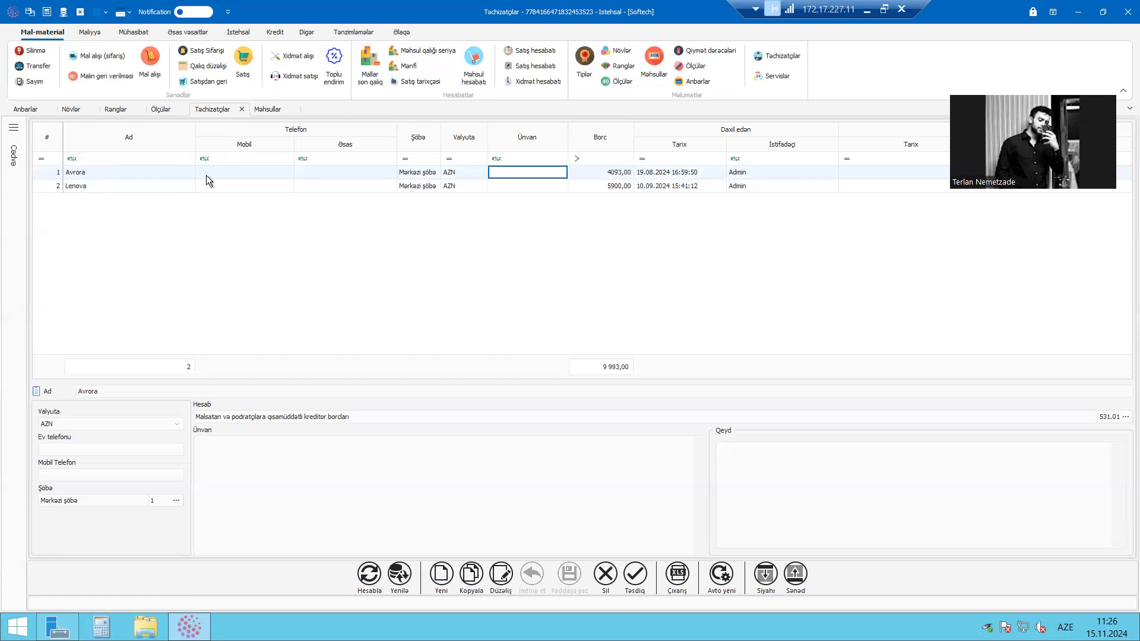
click(234, 169)
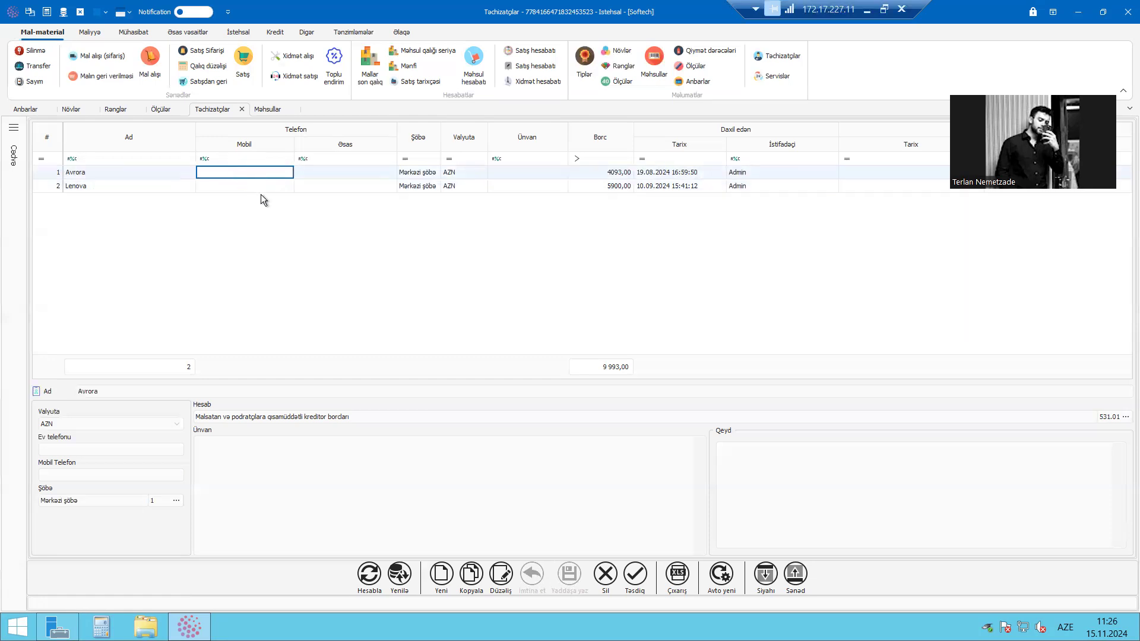
click(285, 186)
click(287, 173)
key(Tab)
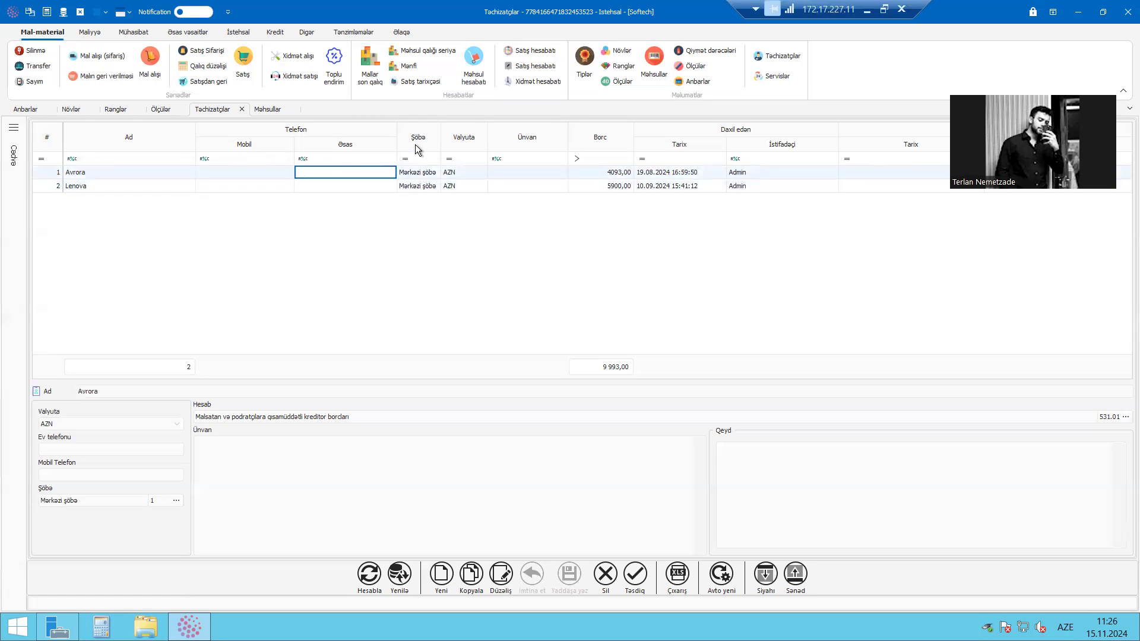
click(462, 173)
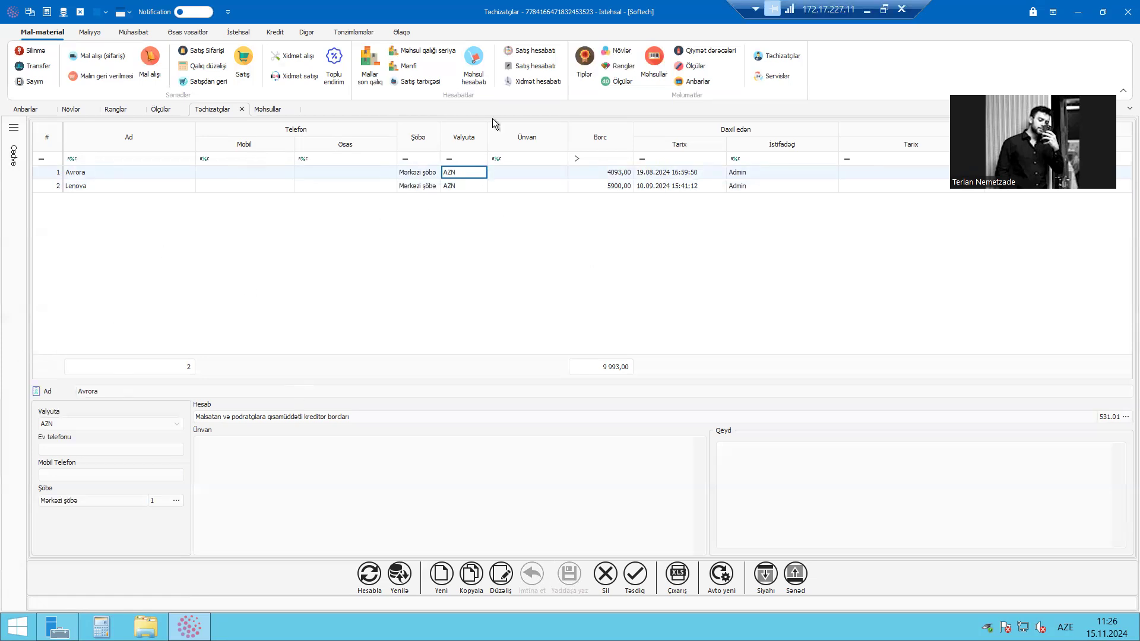
Close the supplier list and start a new Mal alışı (sifariş) document
click(242, 110)
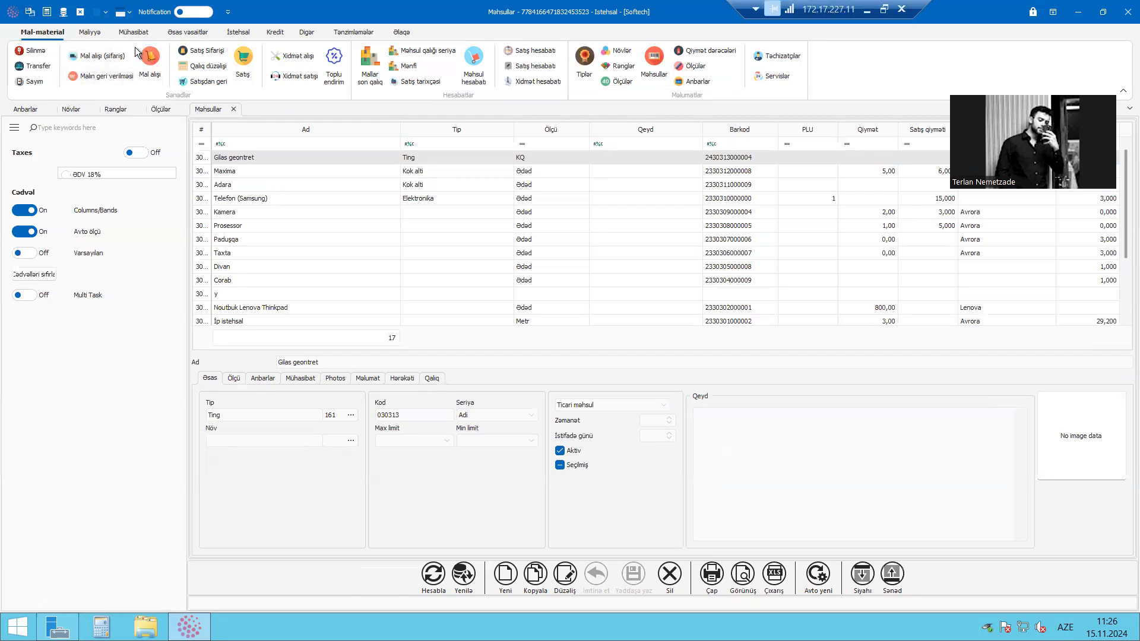
click(97, 57)
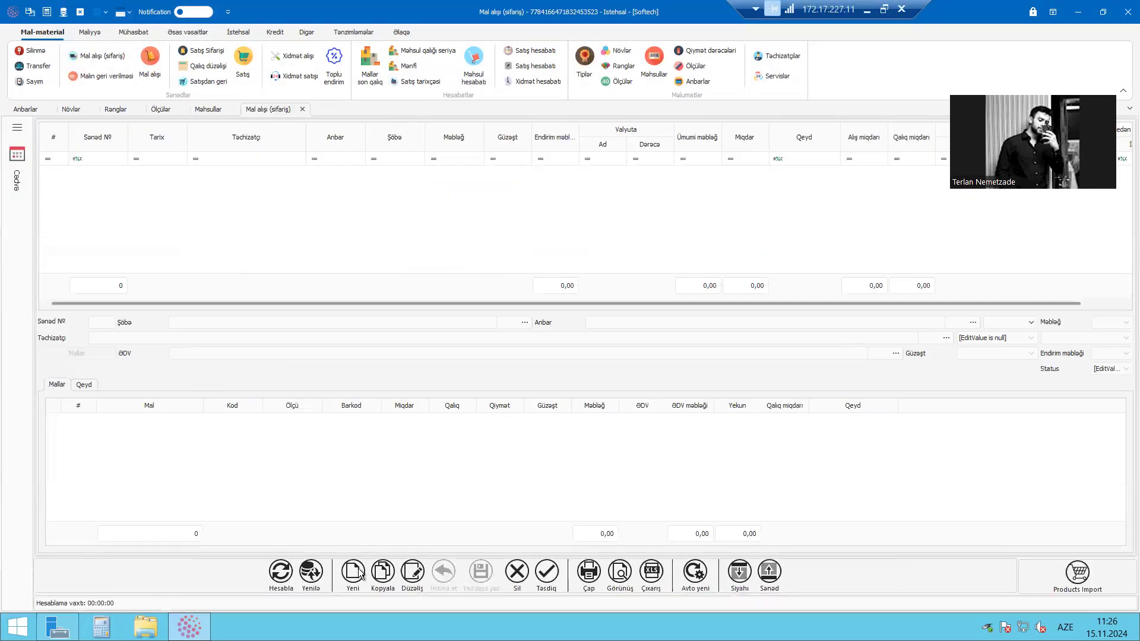
click(360, 573)
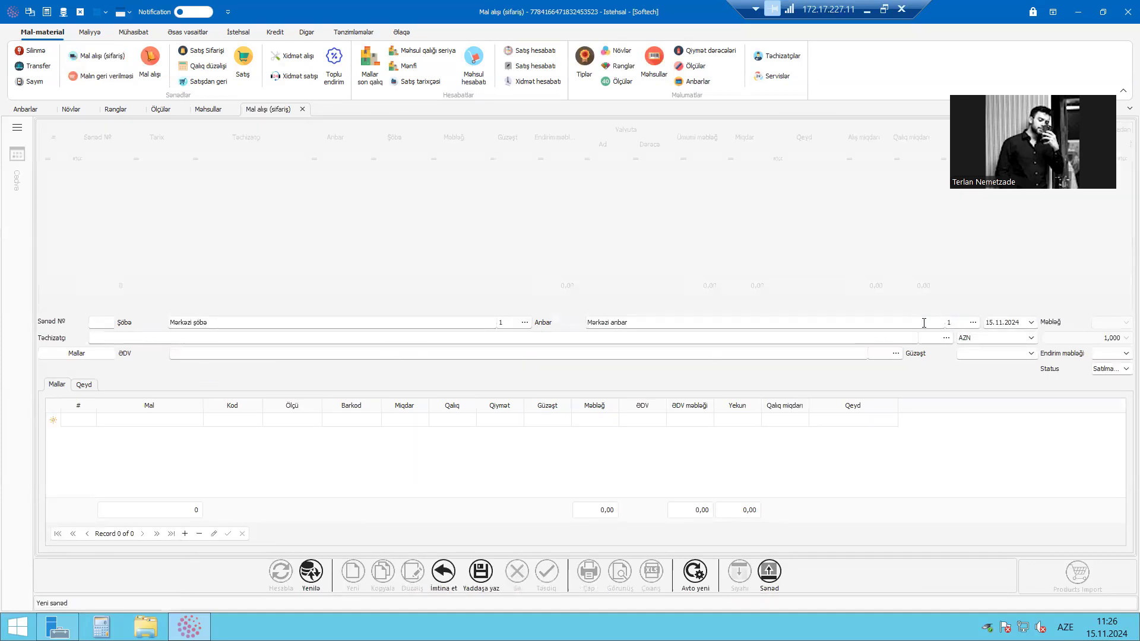
click(492, 325)
drag(138, 323, 143, 324)
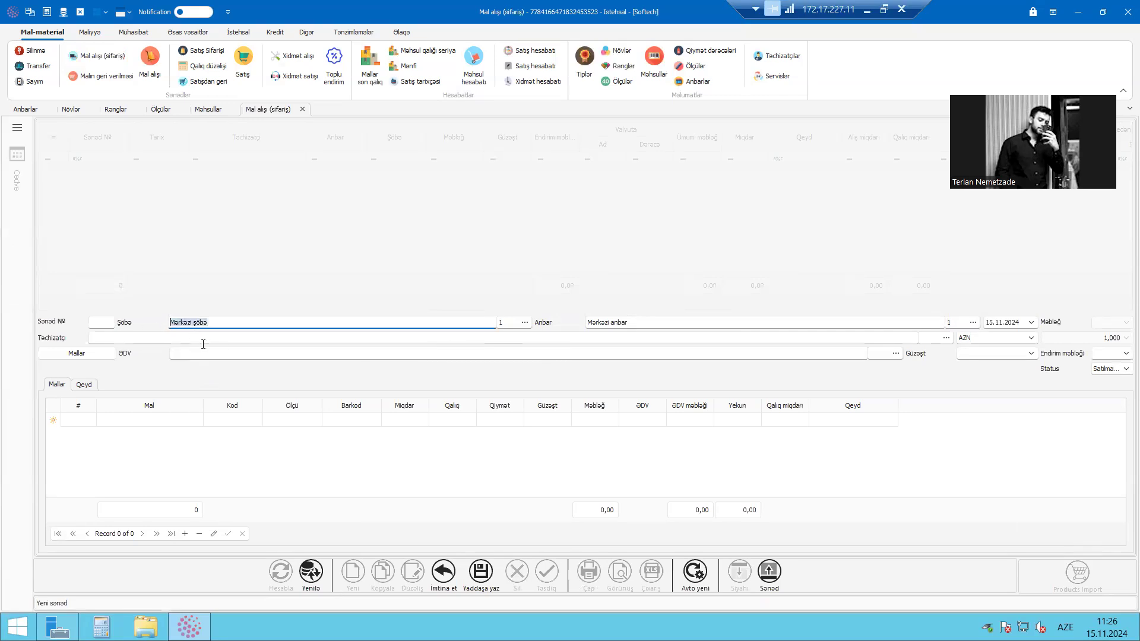
Set the purchase order's warehouse to Xammal anbarı using code 3
drag(625, 325, 933, 322)
key(shift+Tab)
text(an)
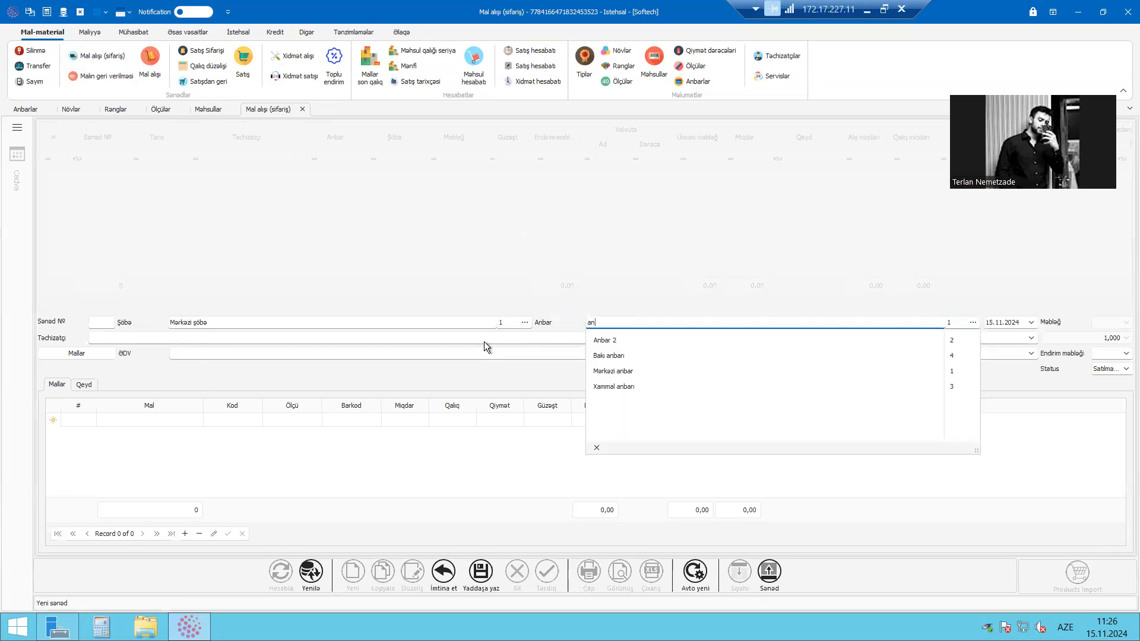
key(Tab)
text(3)
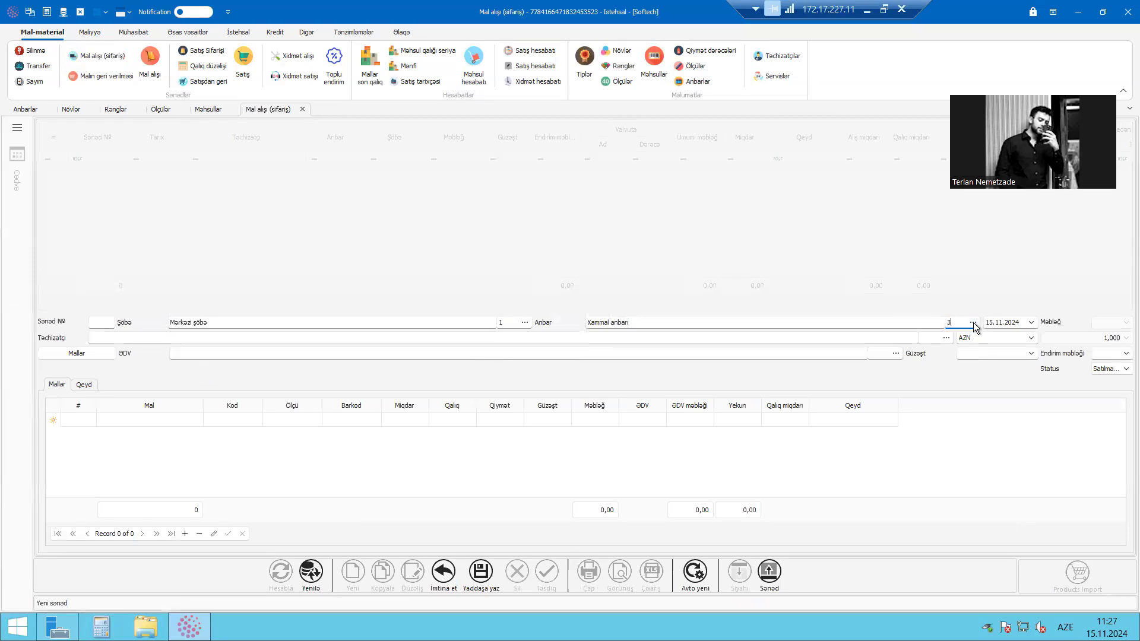
Choose Bakı anbarı from the warehouse list and enter Lenova as the purchase order's supplier
click(973, 322)
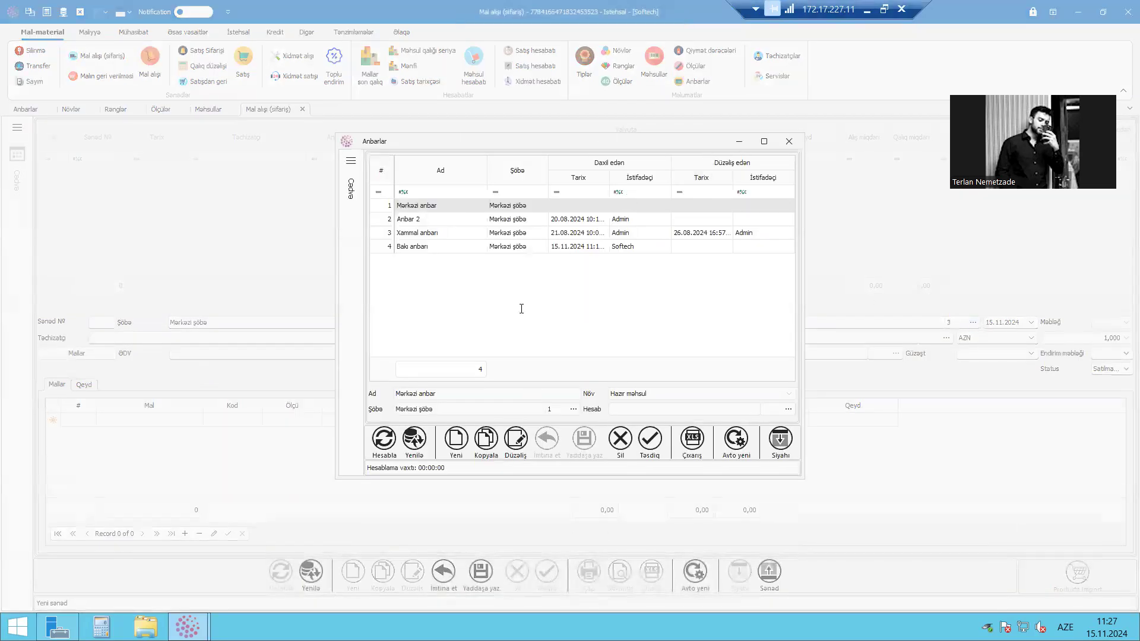
double_click(425, 247)
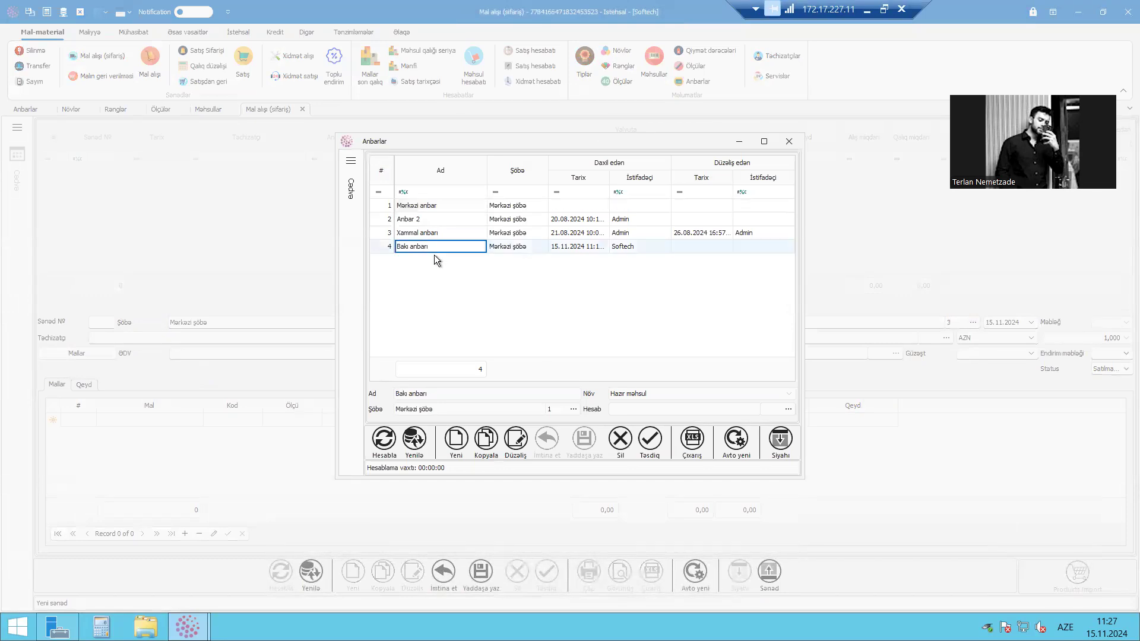
click(422, 339)
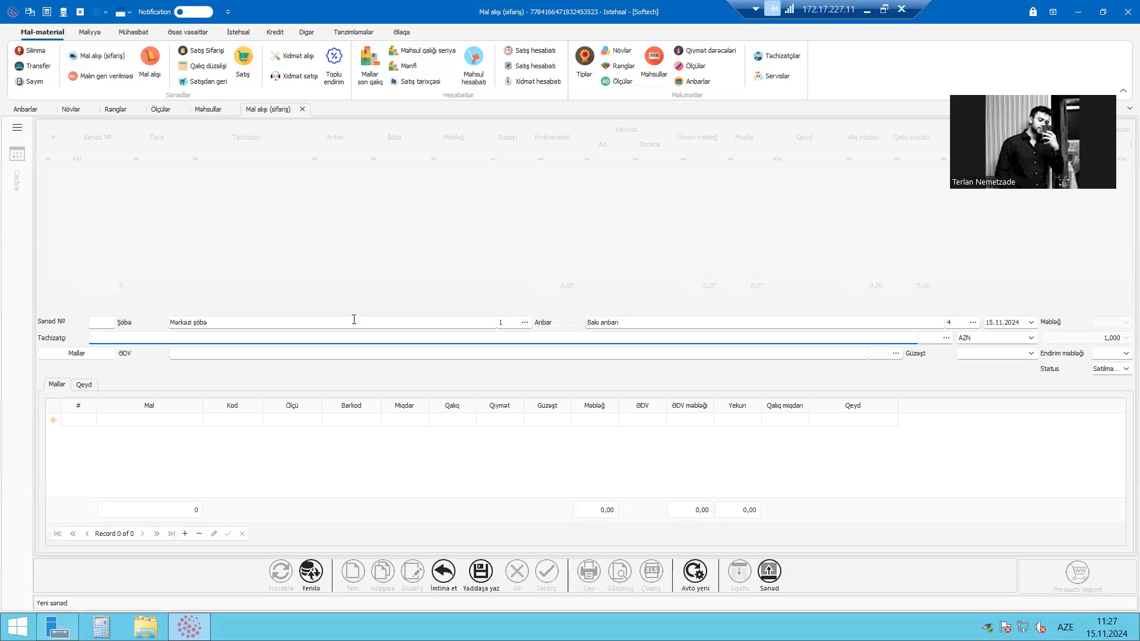
text(Lenova)
Look through the available VAT rates and set the purchase order's rate to ƏDV 18%
click(277, 359)
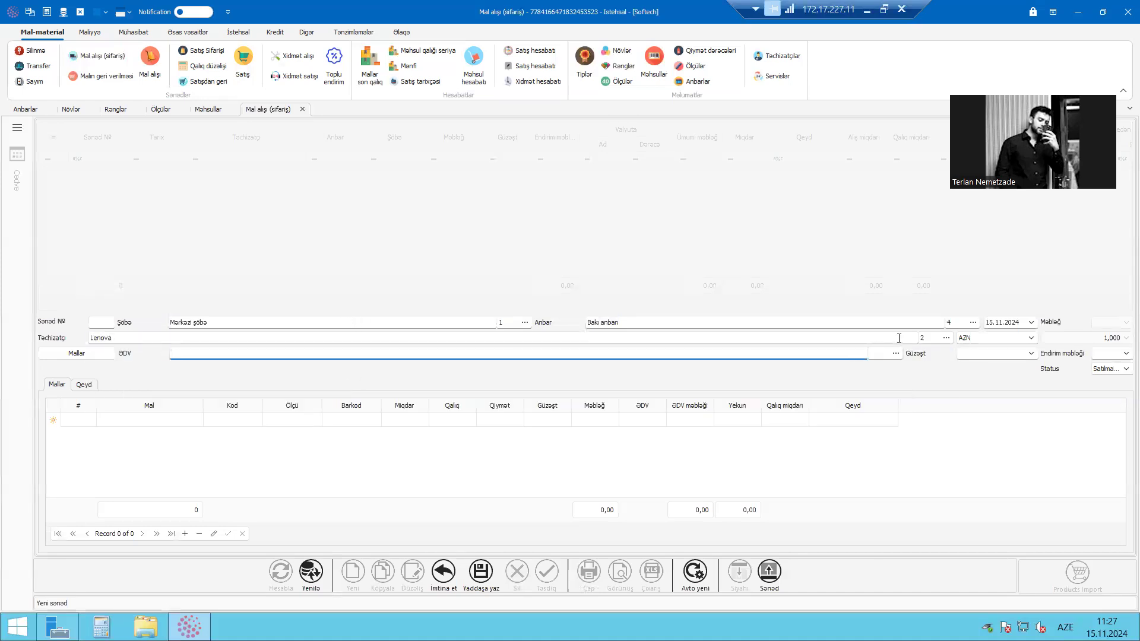
click(888, 355)
click(895, 354)
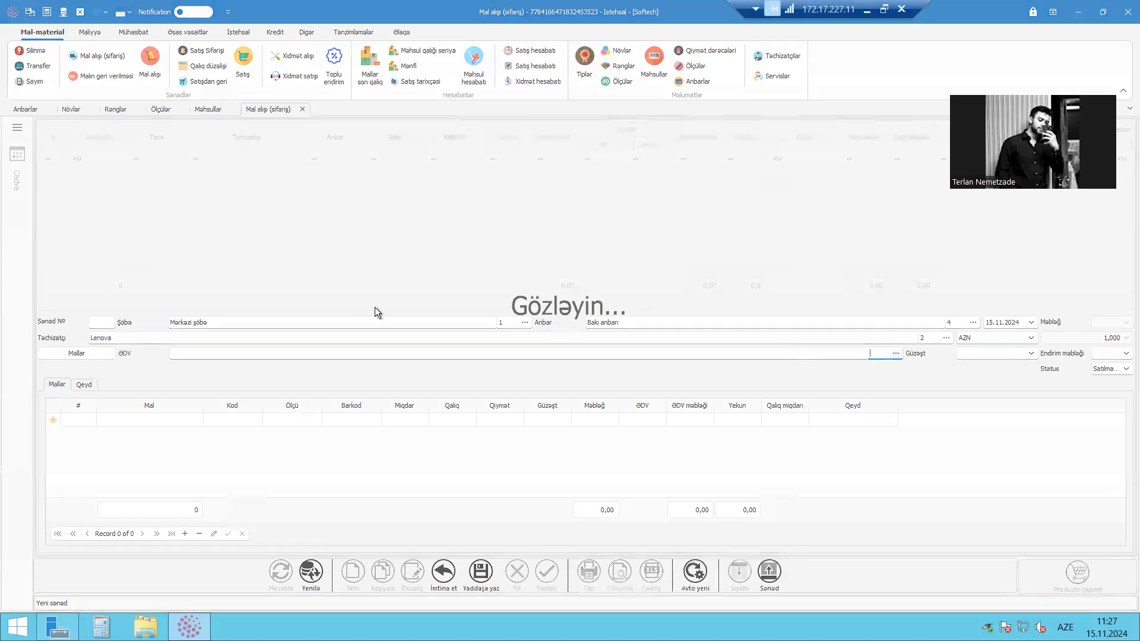
click(444, 219)
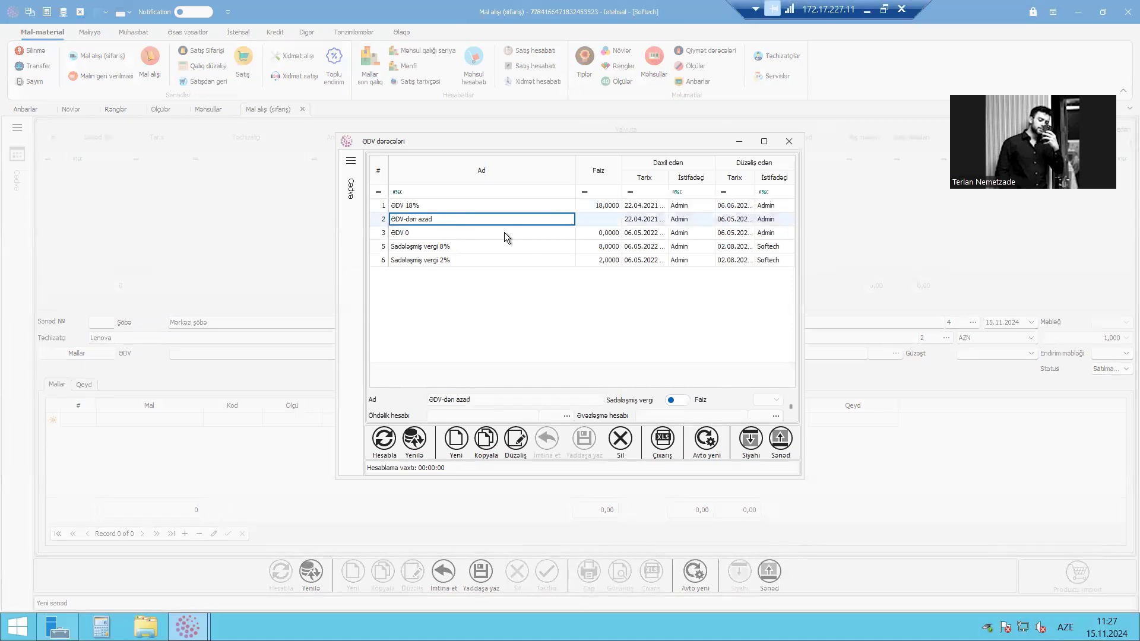
click(478, 247)
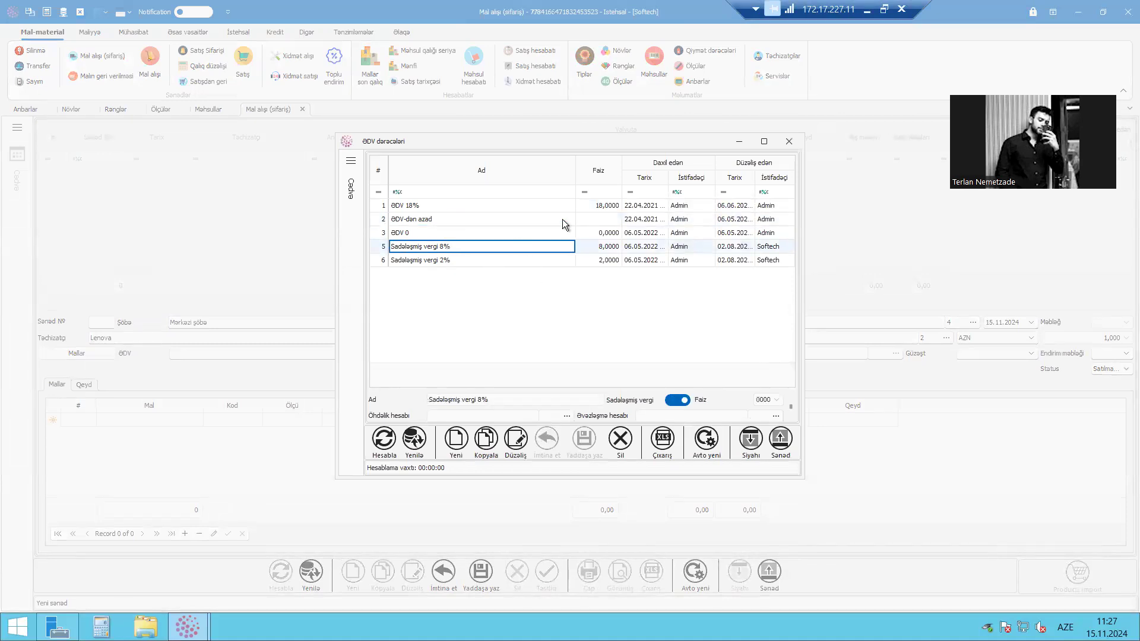
double_click(467, 205)
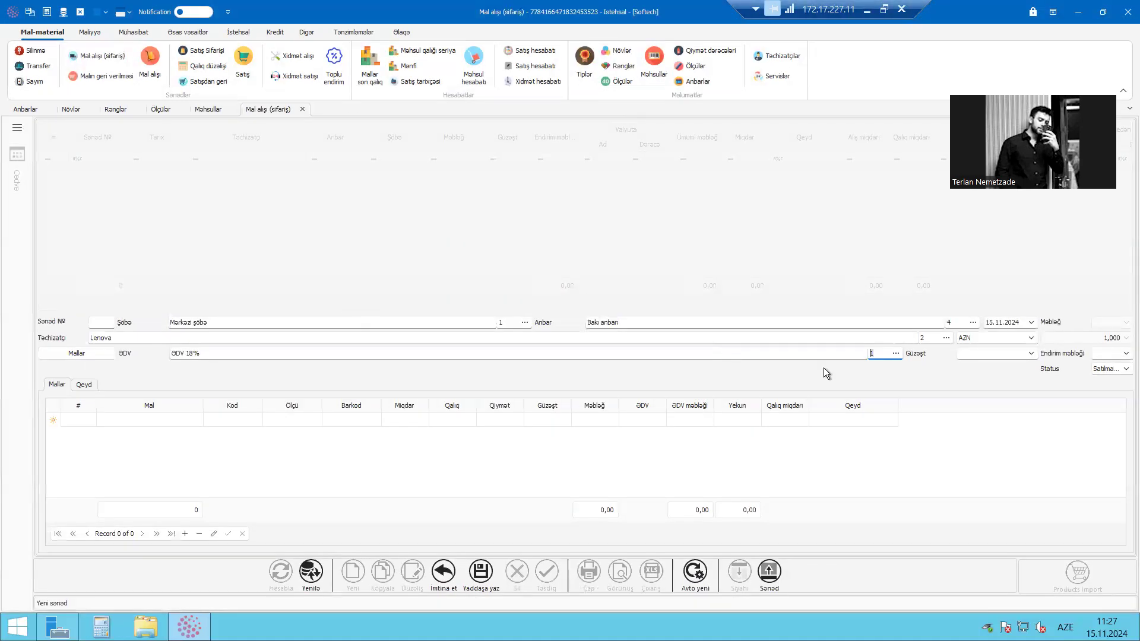
View the selectable Status values of the purchase order without changing the status
click(1012, 360)
click(1124, 371)
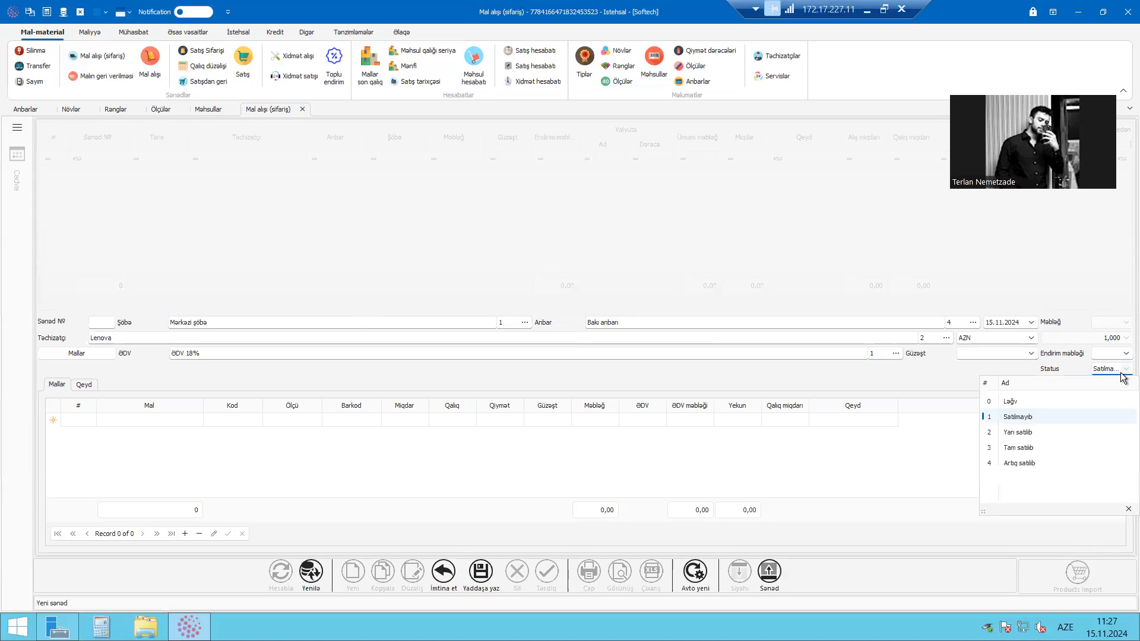
click(1077, 373)
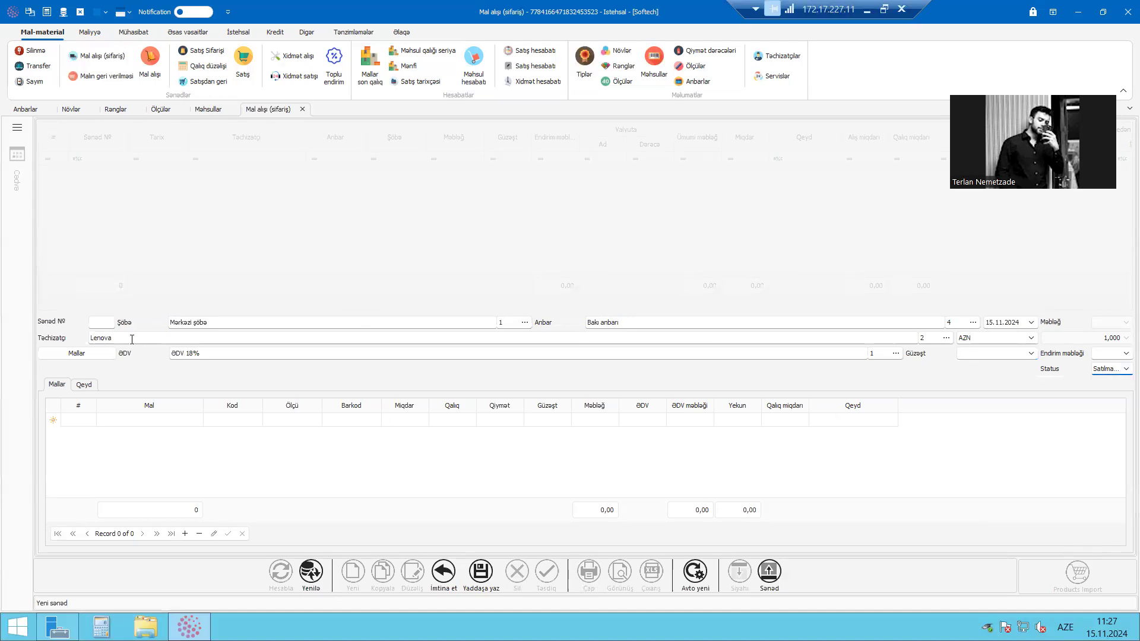
Try to add Noutbuk Lenova Thinkpad as the first goods row of the purchase order
click(169, 420)
click(391, 453)
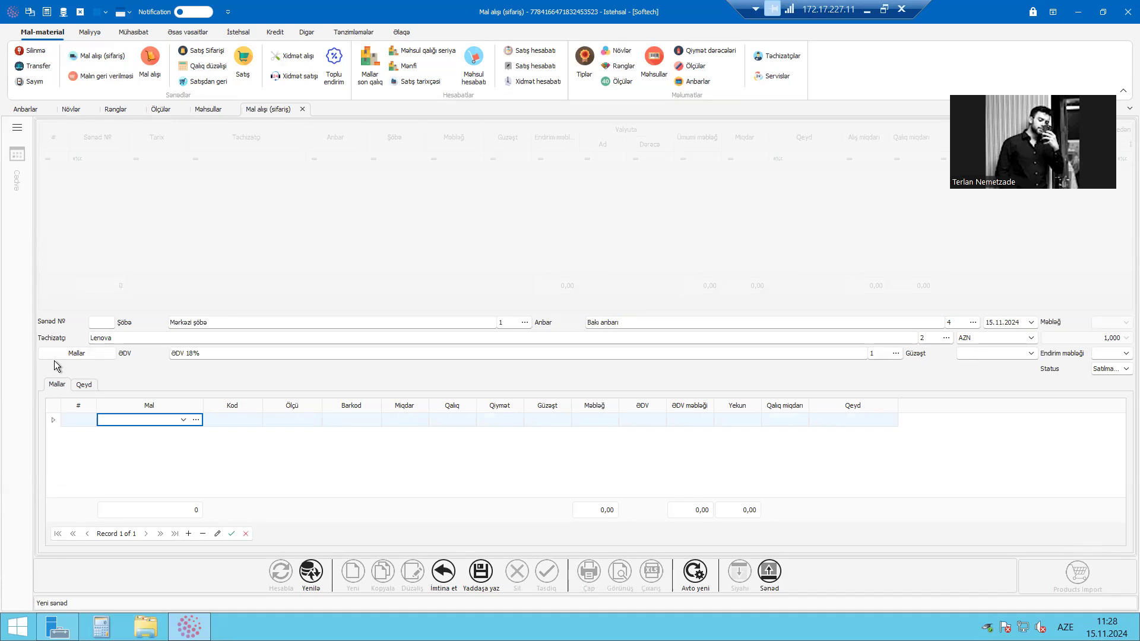
click(130, 337)
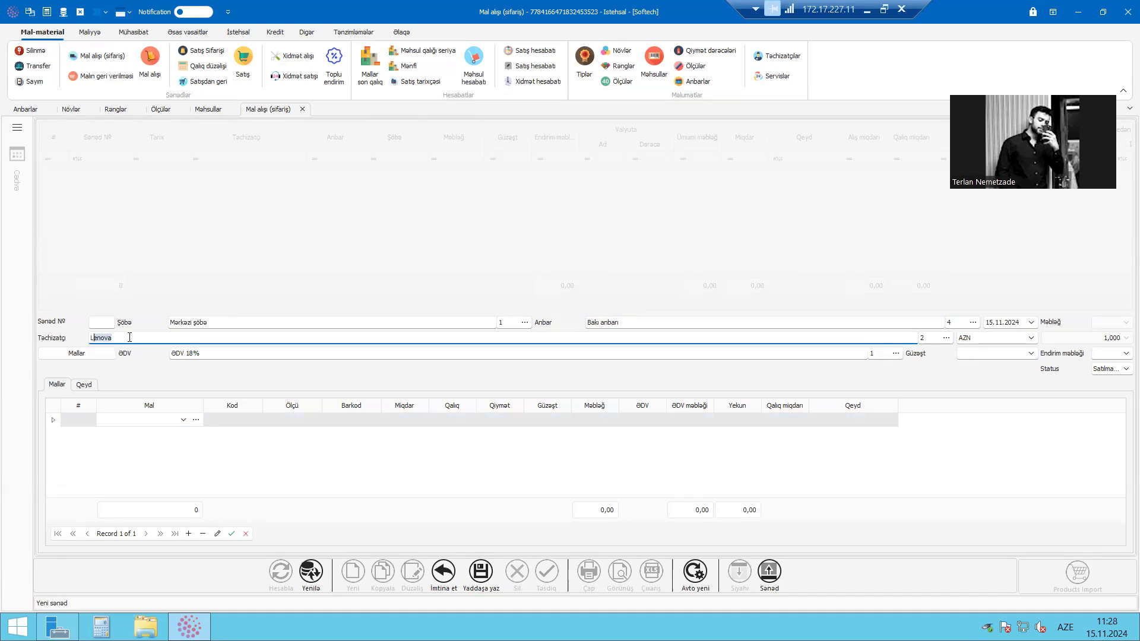
drag(151, 339, 20, 348)
click(159, 339)
click(165, 421)
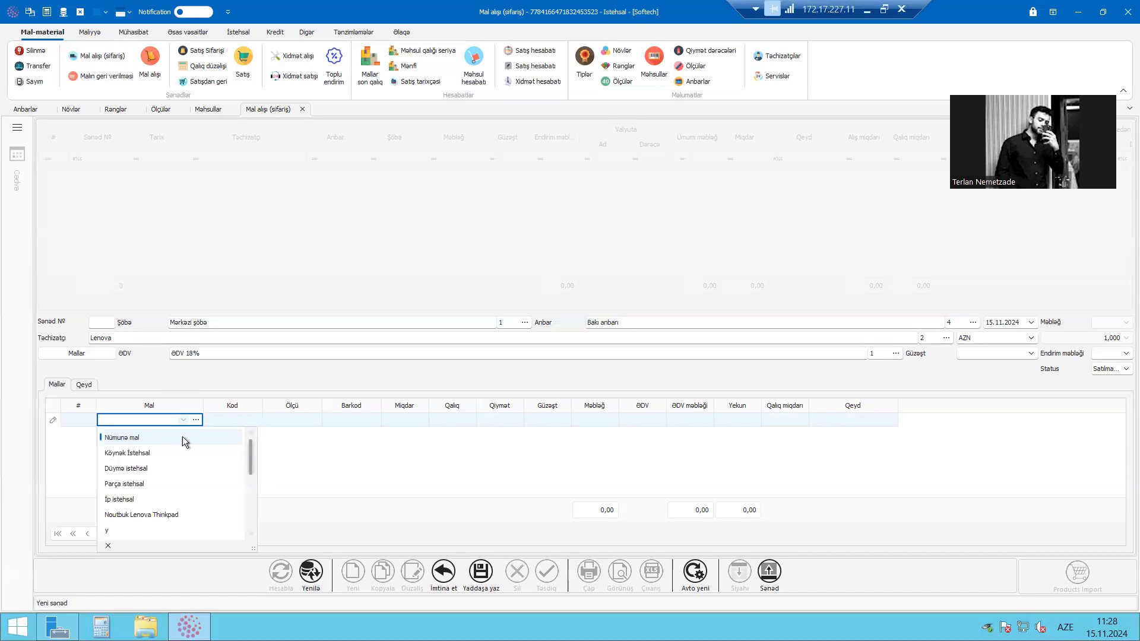
scroll(166, 478, down, 1)
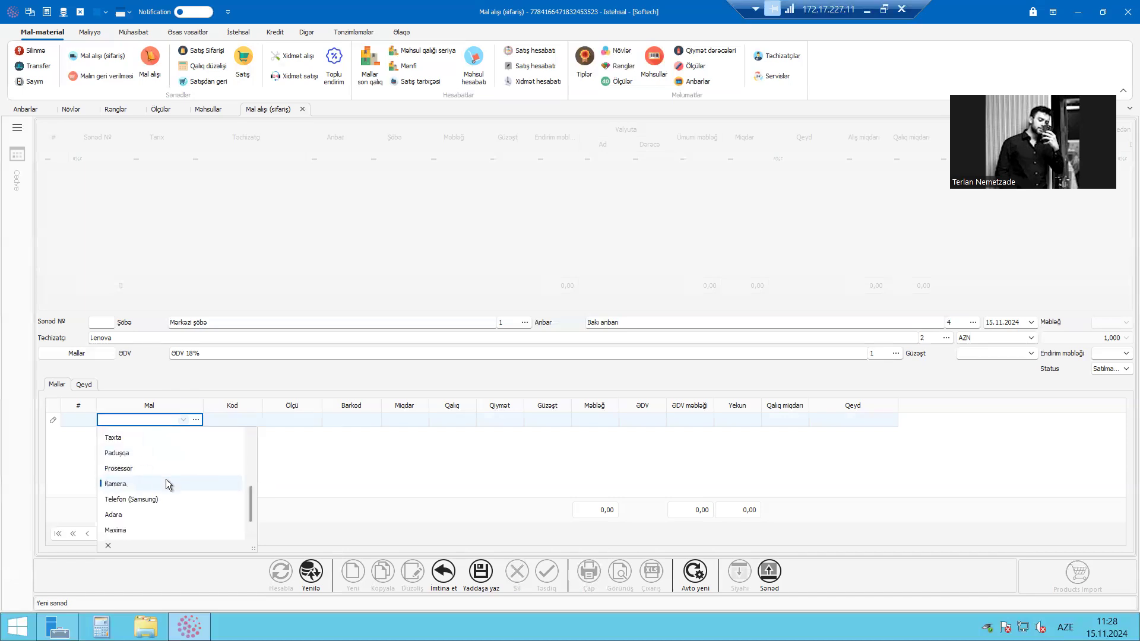
scroll(152, 474, up, 1)
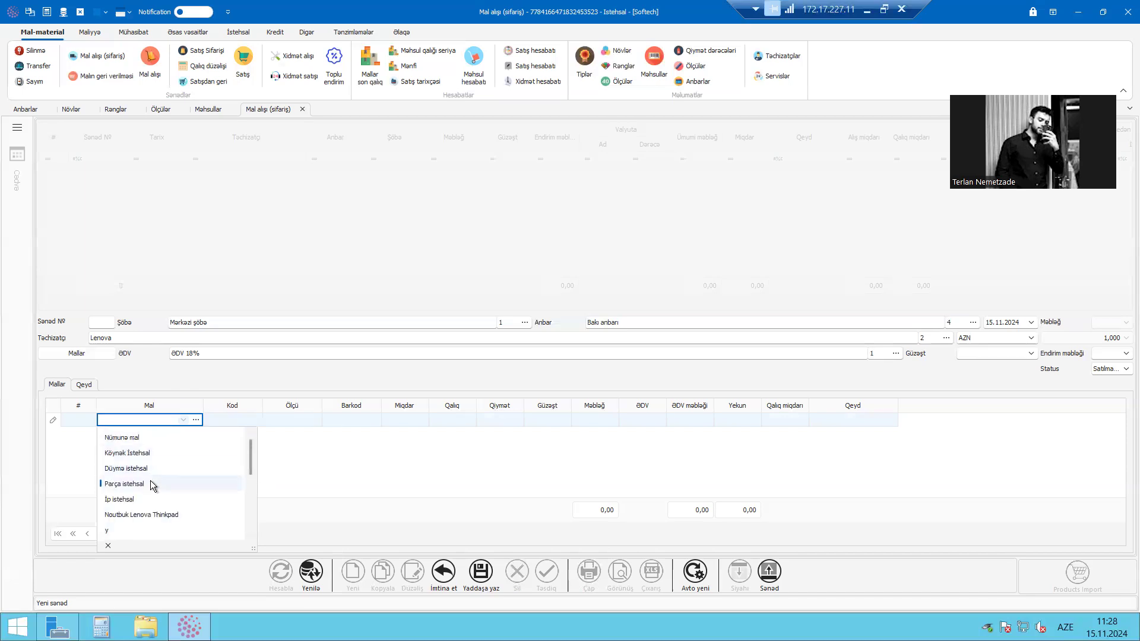
click(216, 511)
click(584, 339)
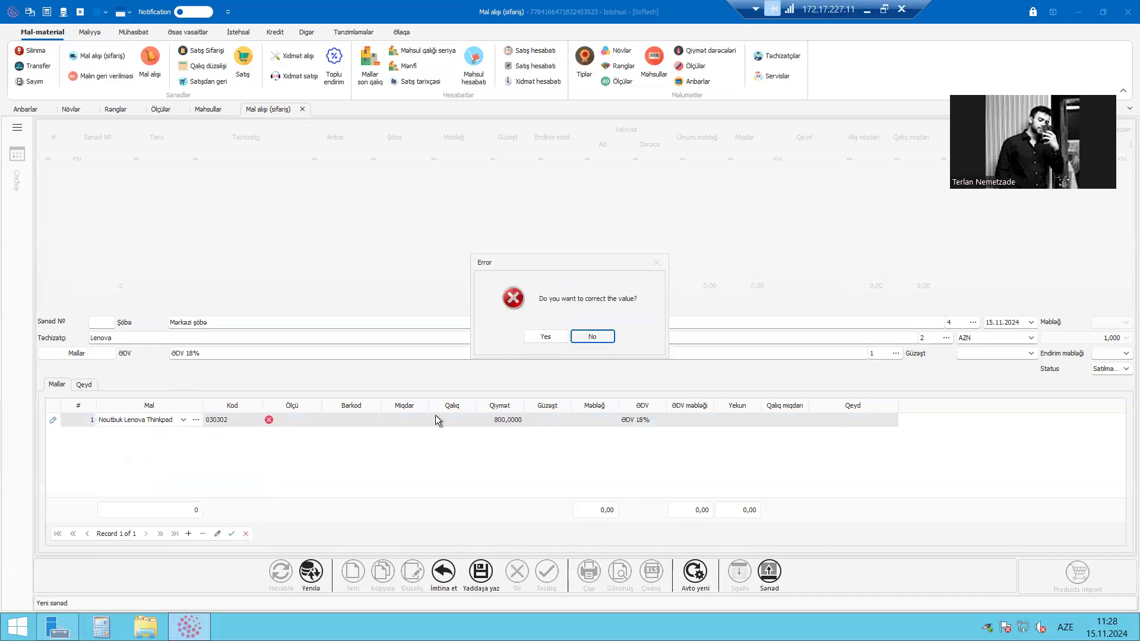
Try to add Köynək İstehsal as the first goods row of the purchase order
click(170, 423)
click(159, 458)
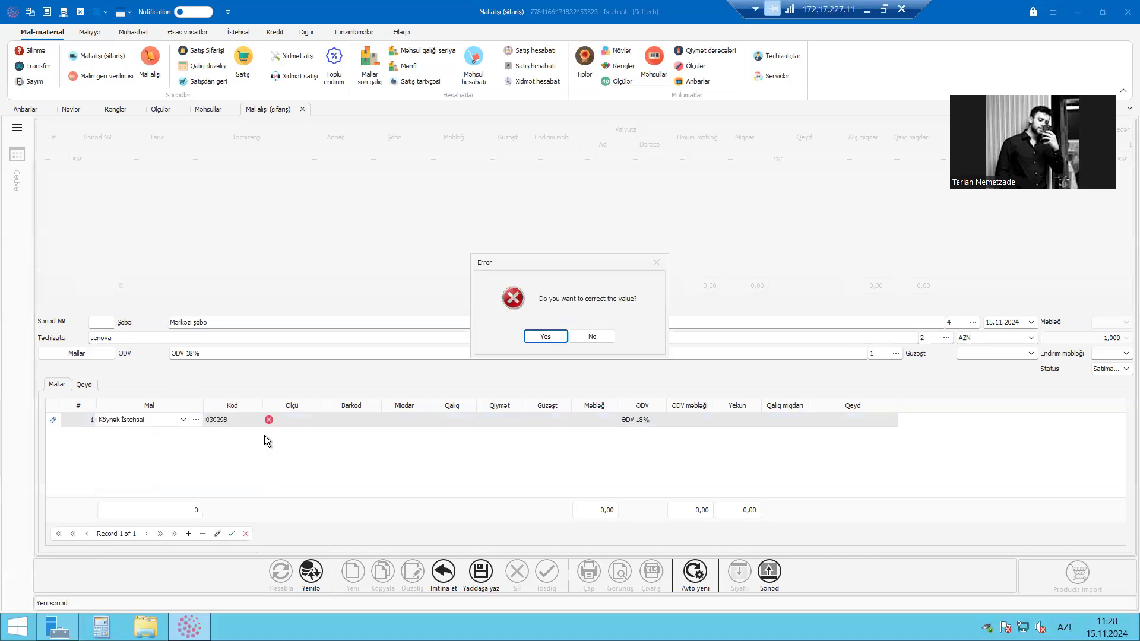
click(592, 339)
Add Noutbuk Lenova Thinkpad to the goods rows with a quantity of 1
click(168, 422)
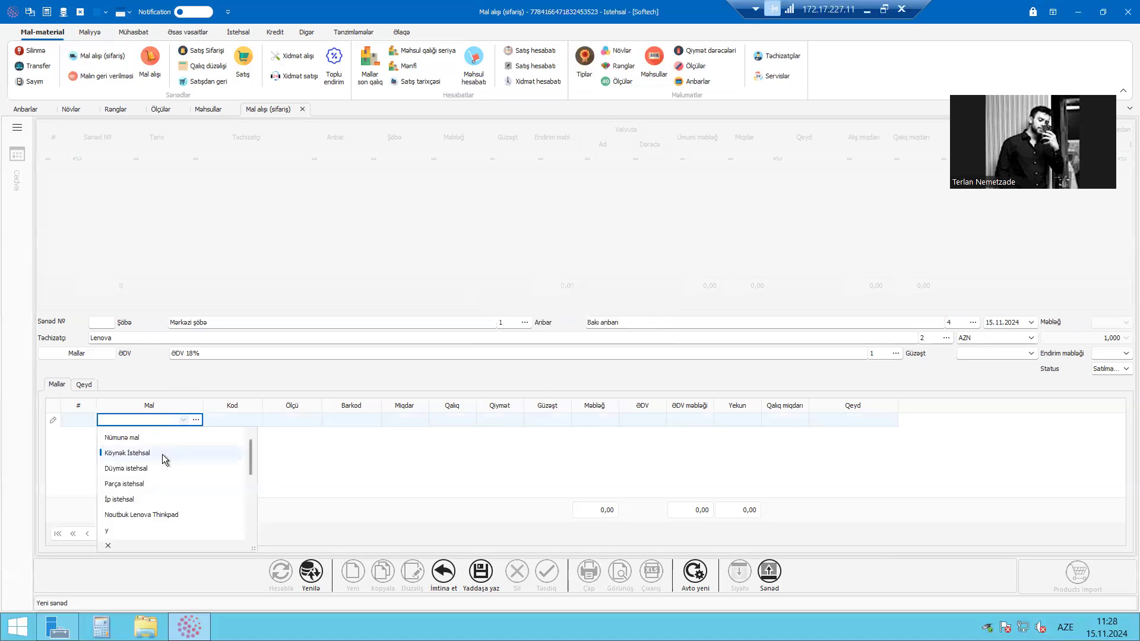
scroll(169, 487, down, 2)
scroll(168, 487, up, 1)
click(166, 468)
click(254, 422)
click(286, 422)
click(343, 419)
click(400, 421)
text(1)
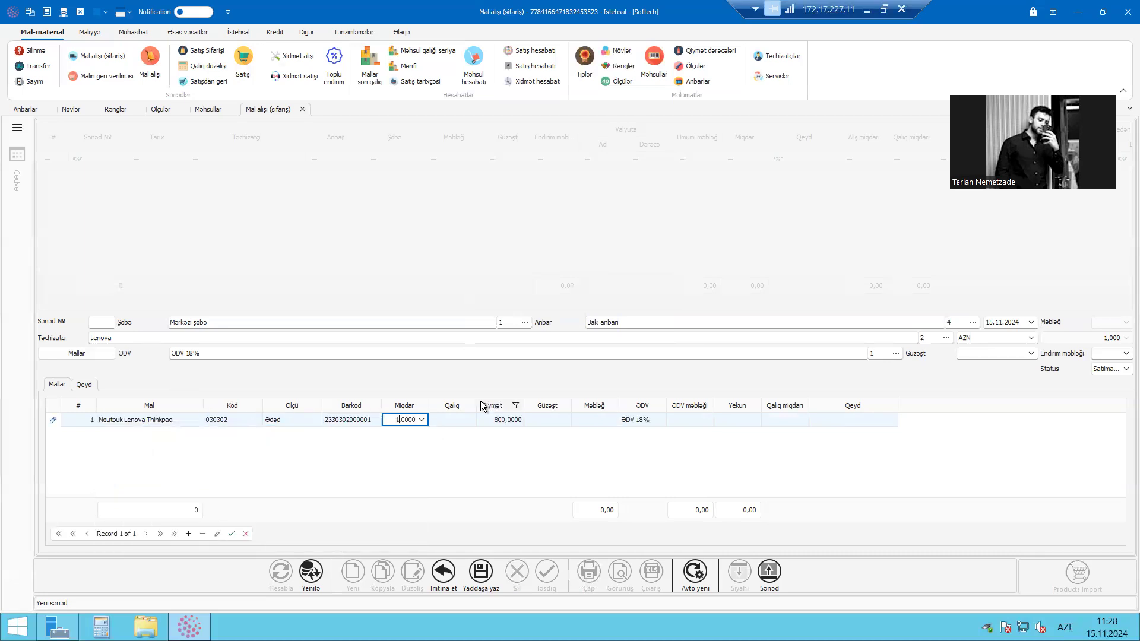
click(571, 483)
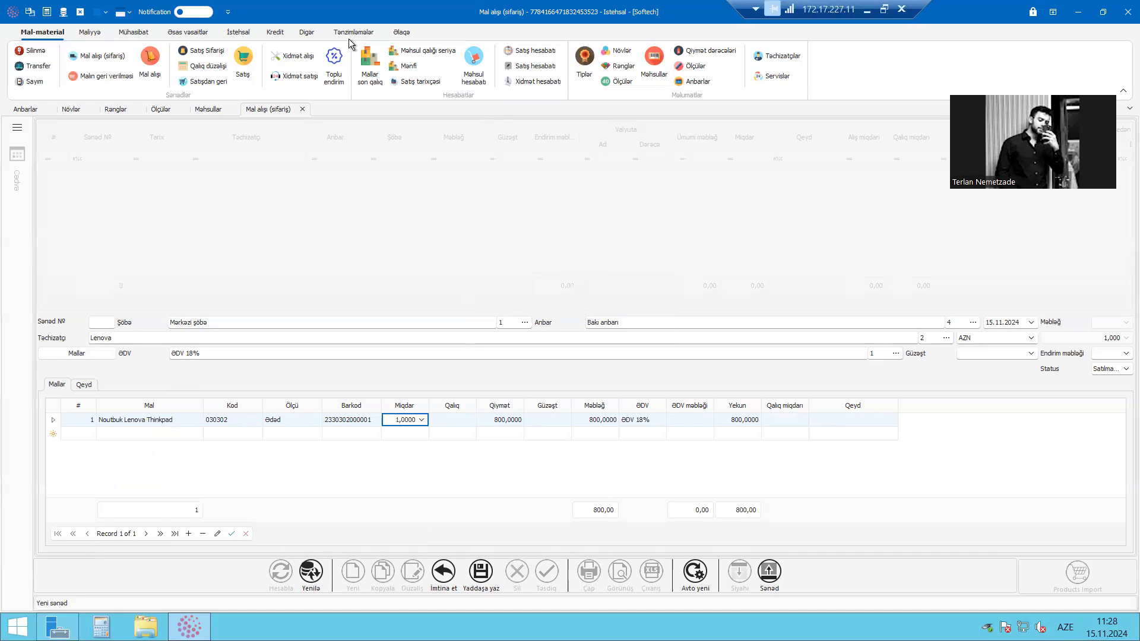
Go through the goods row's quantity, price, VAT, VAT amount and note cells
click(394, 420)
click(503, 419)
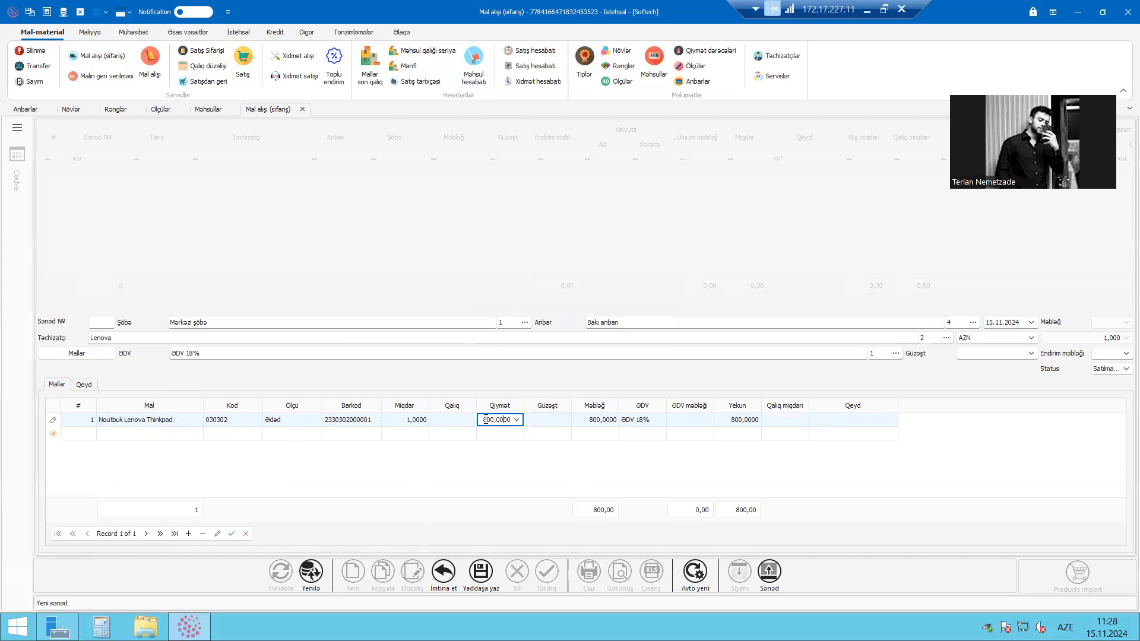
key(Home)
click(430, 435)
click(521, 424)
click(594, 433)
click(662, 419)
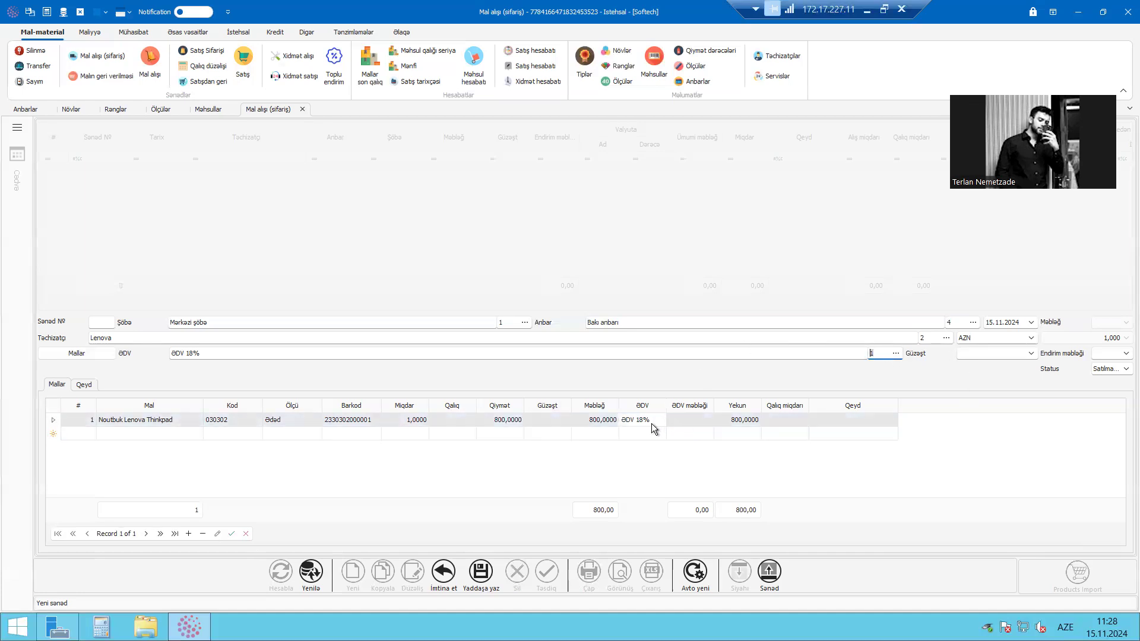
click(679, 419)
click(853, 433)
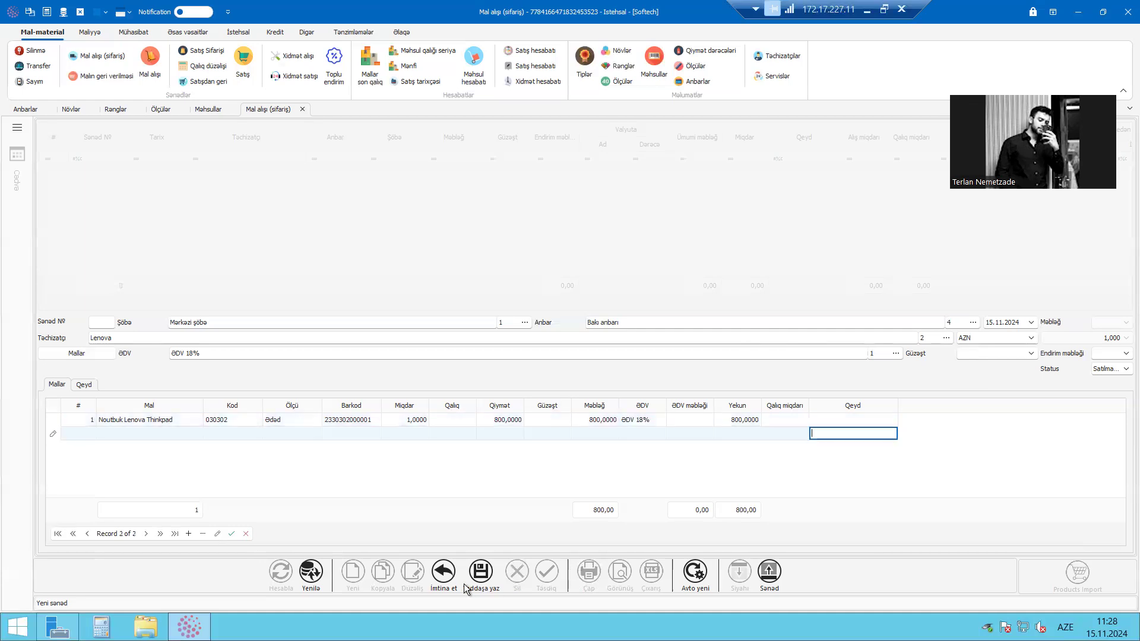
Save the Lenova purchase order and widen the warehouse (Anbar) column in the order list
click(480, 574)
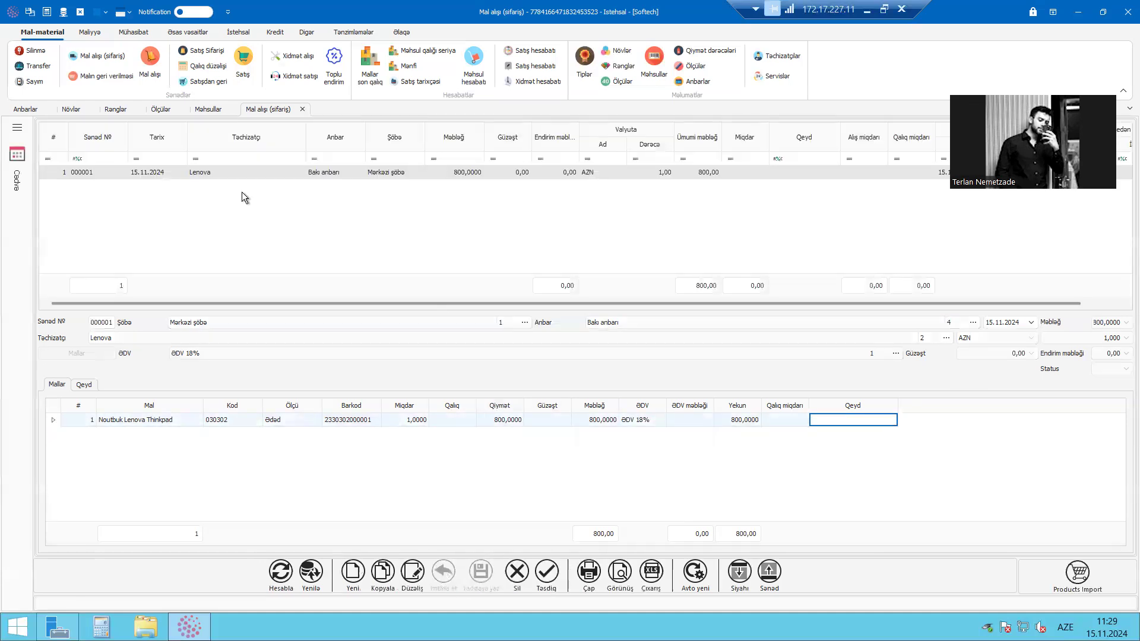
click(237, 173)
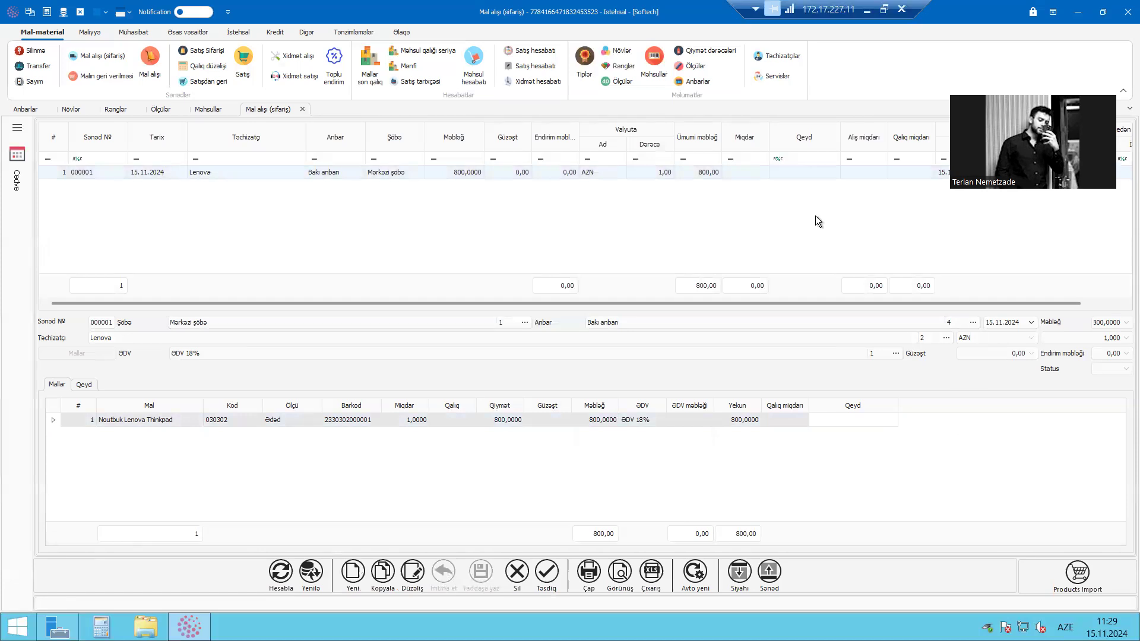
click(369, 159)
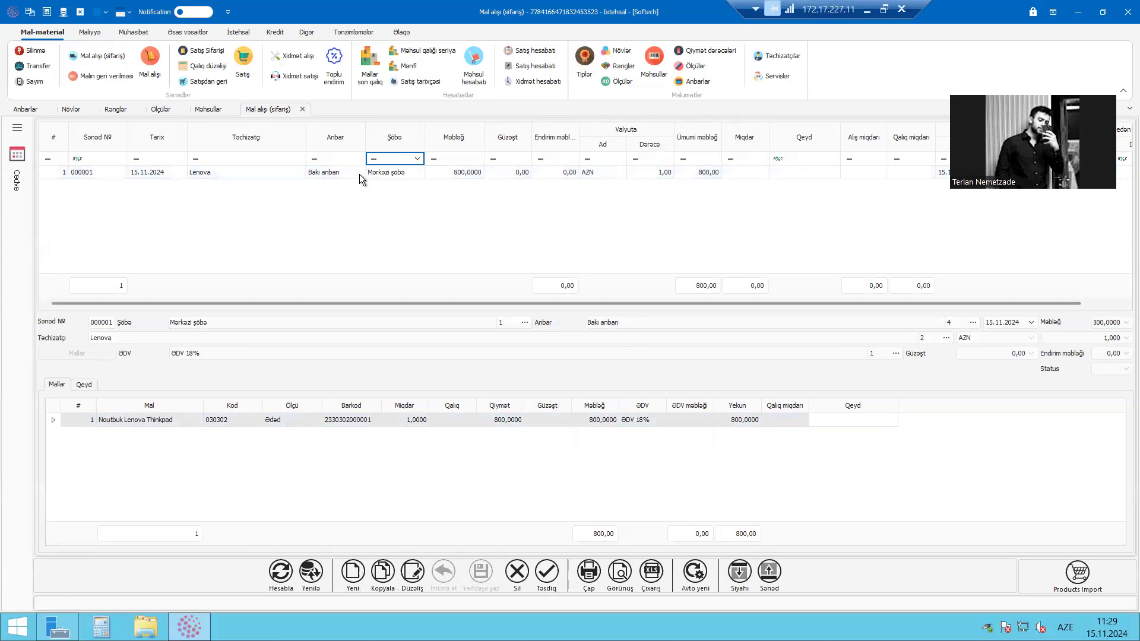
click(361, 173)
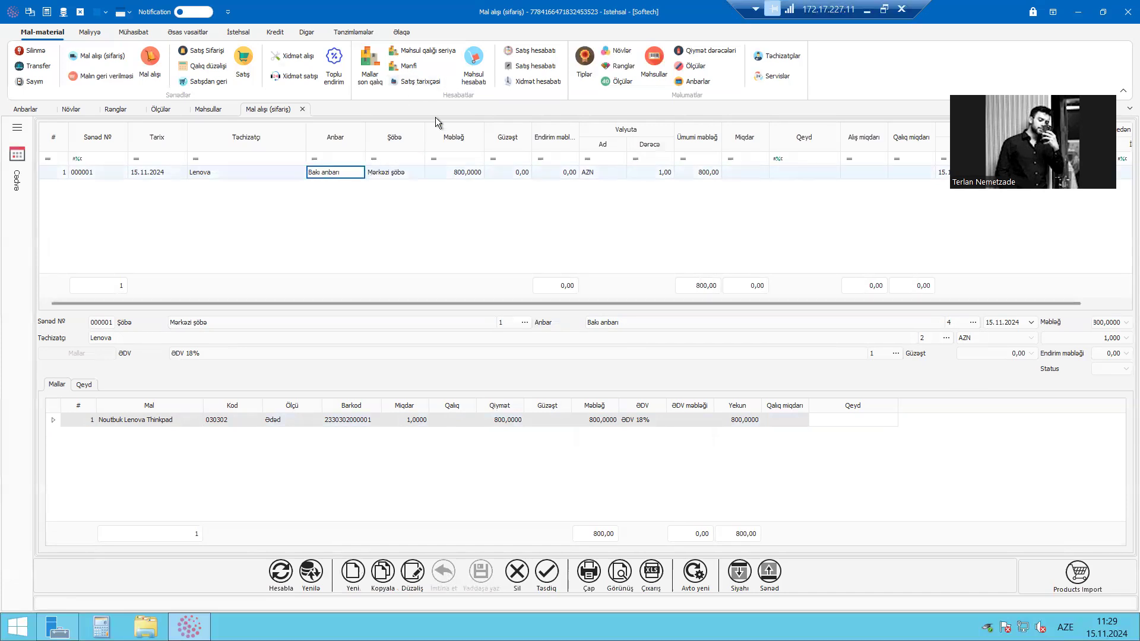
drag(365, 137, 378, 137)
drag(453, 135, 453, 135)
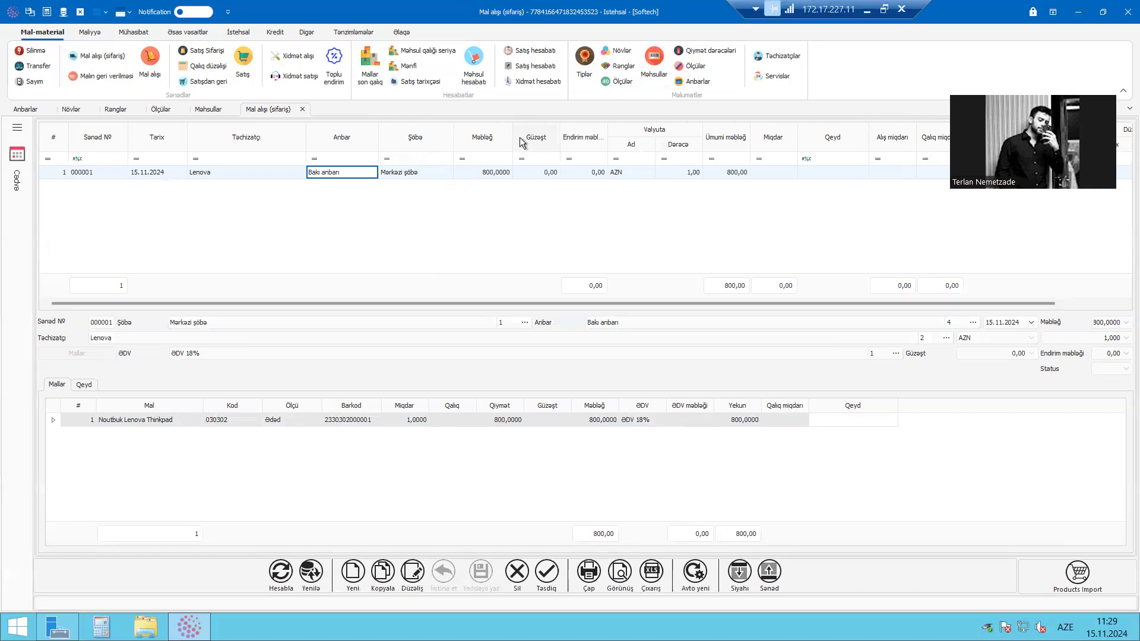
click(411, 172)
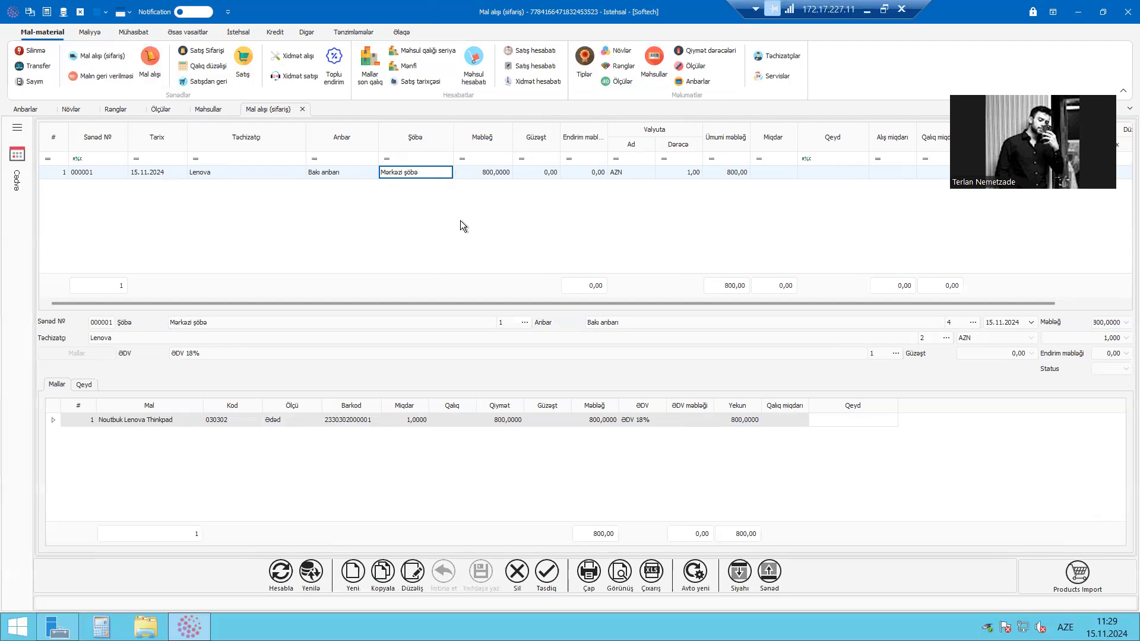
click(473, 172)
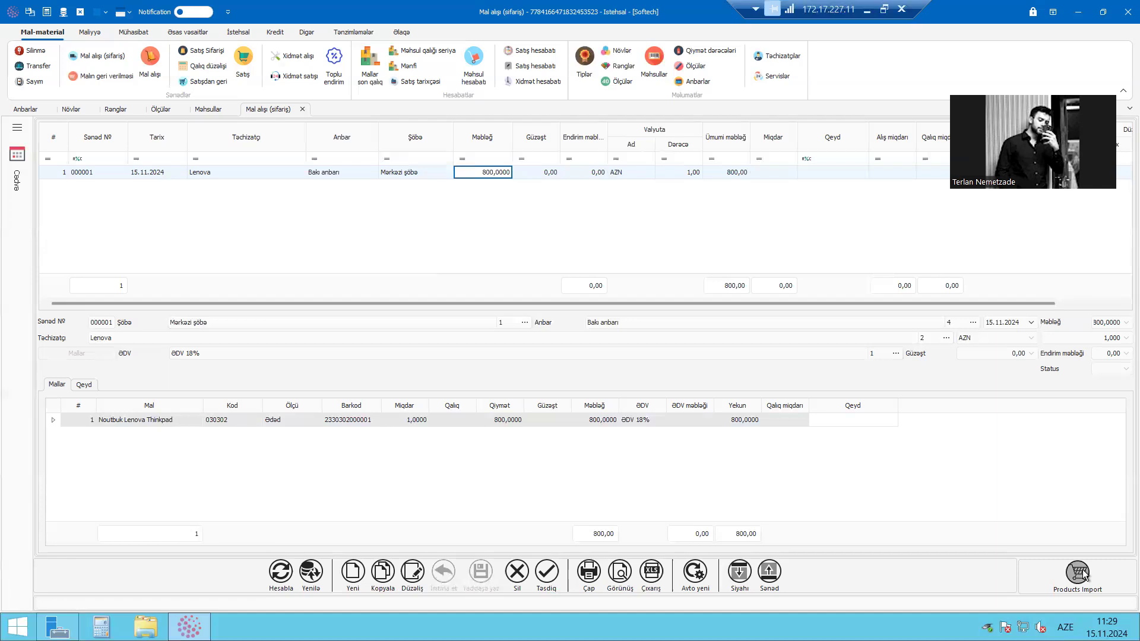
Generate a goods purchase document from the saved order with Products Import, maximize it, and review its supplier, warehouse and order fields
click(1085, 596)
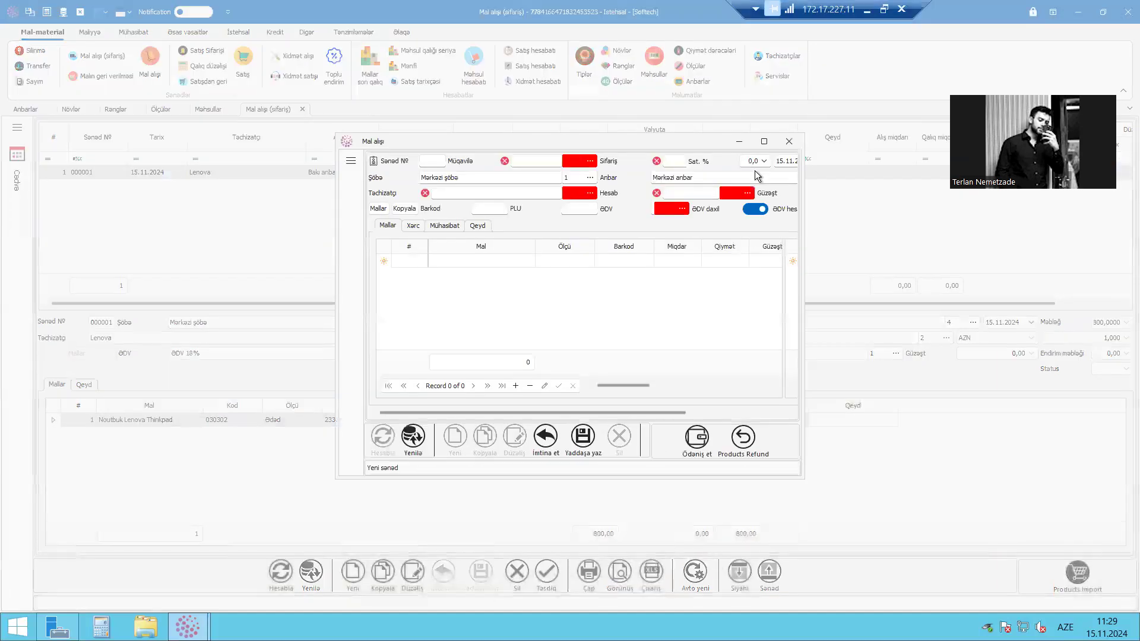
click(764, 143)
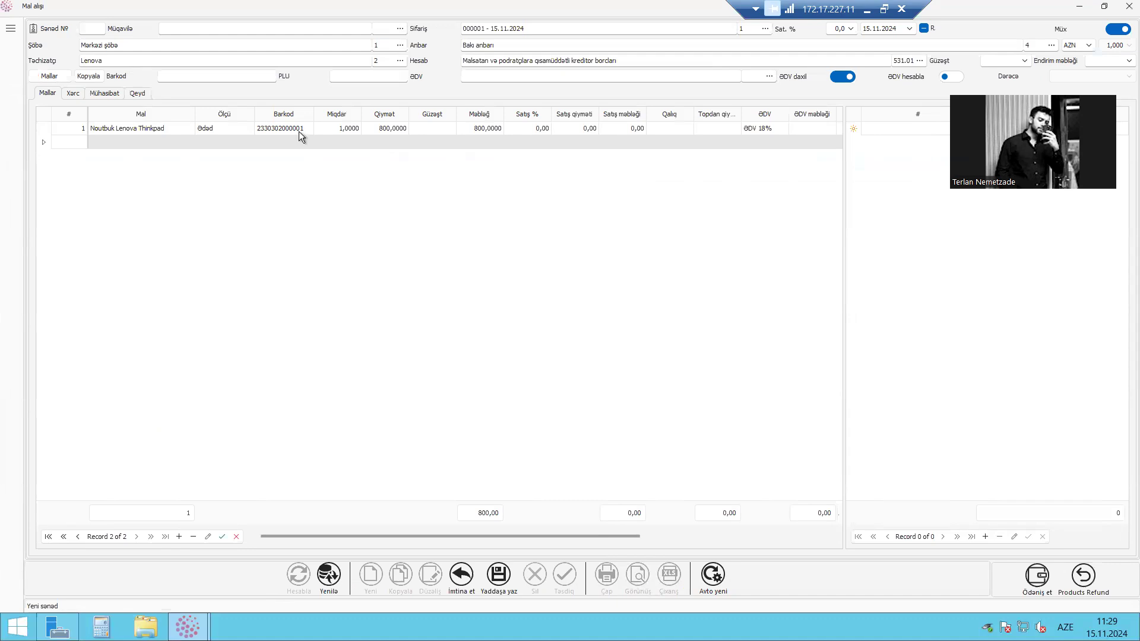
click(155, 58)
click(508, 48)
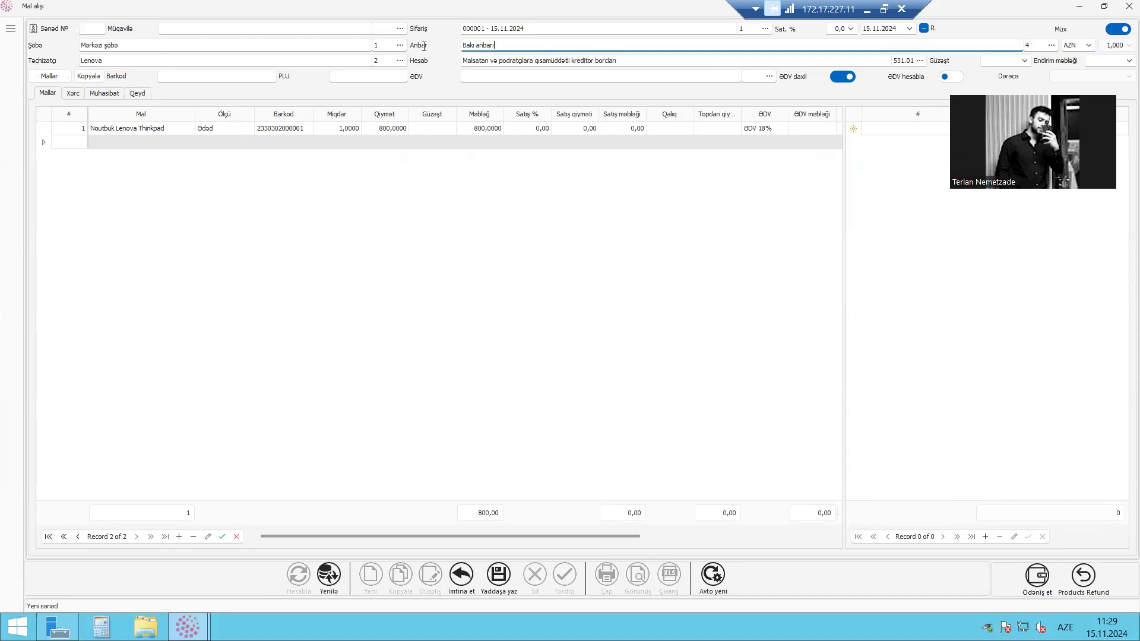
drag(867, 8, 326, 6)
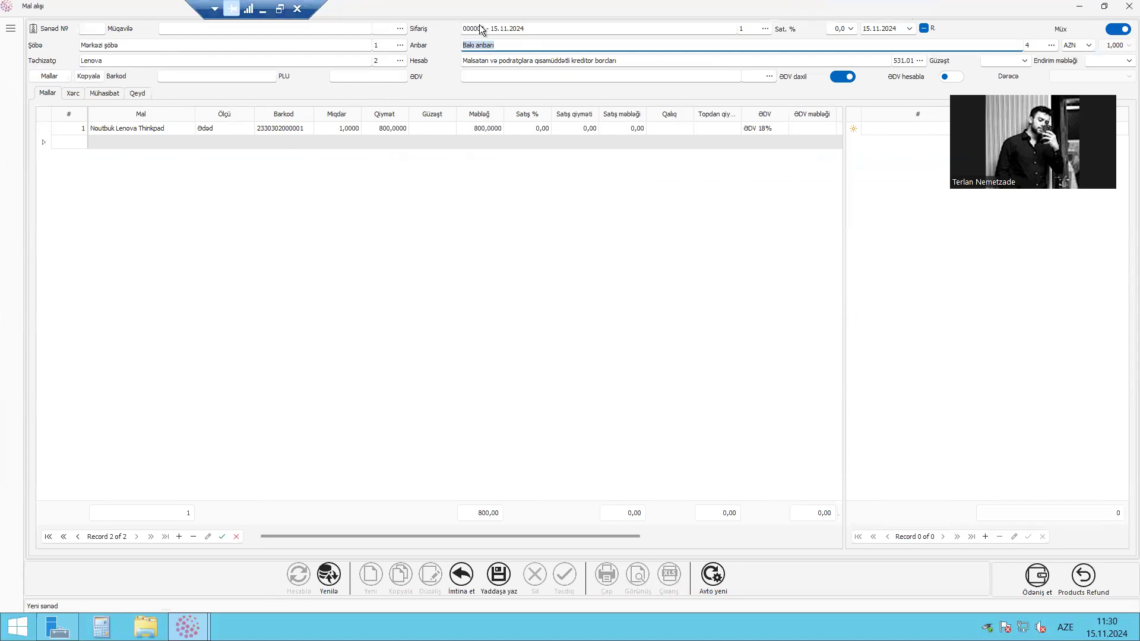
drag(556, 28, 418, 33)
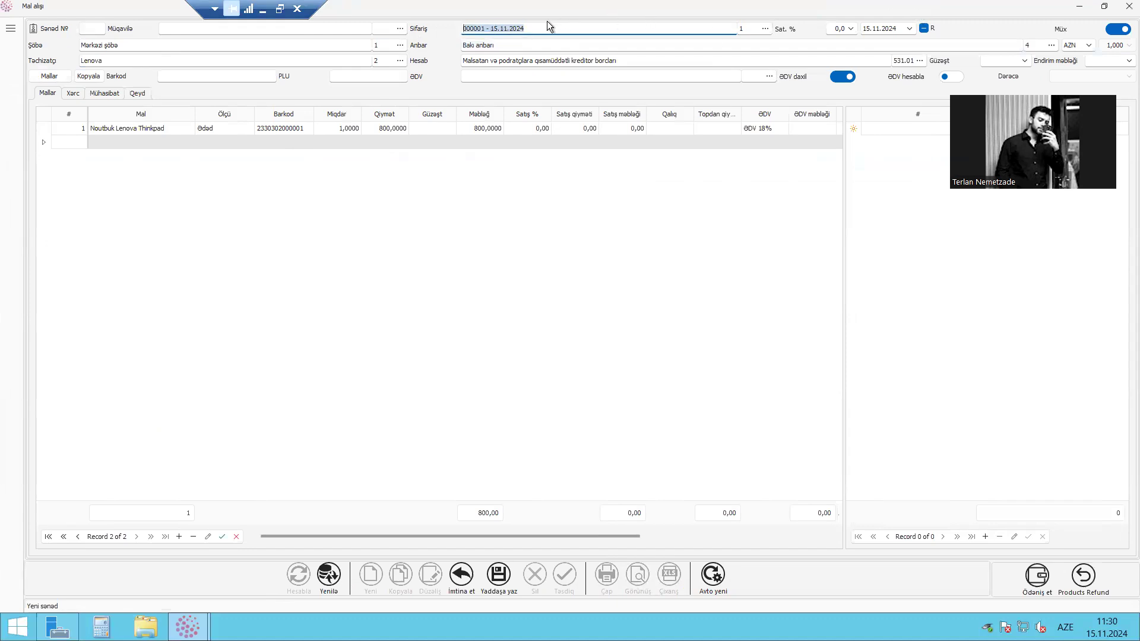
click(570, 30)
Save the goods purchase document, accepting the selling price below cost, and close the document
click(497, 576)
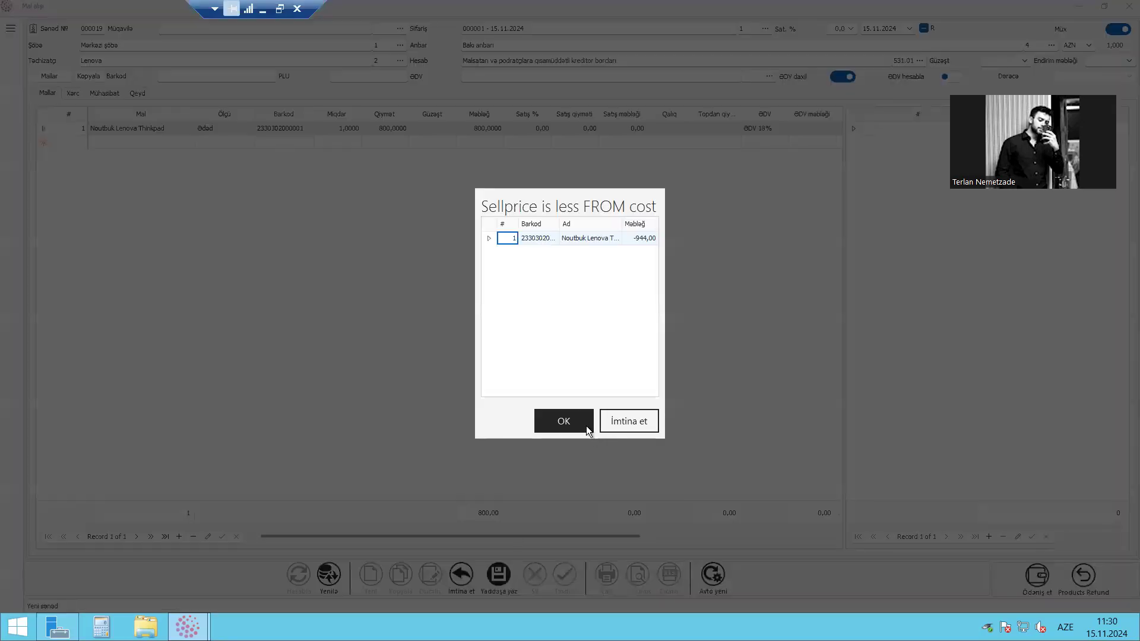
click(588, 428)
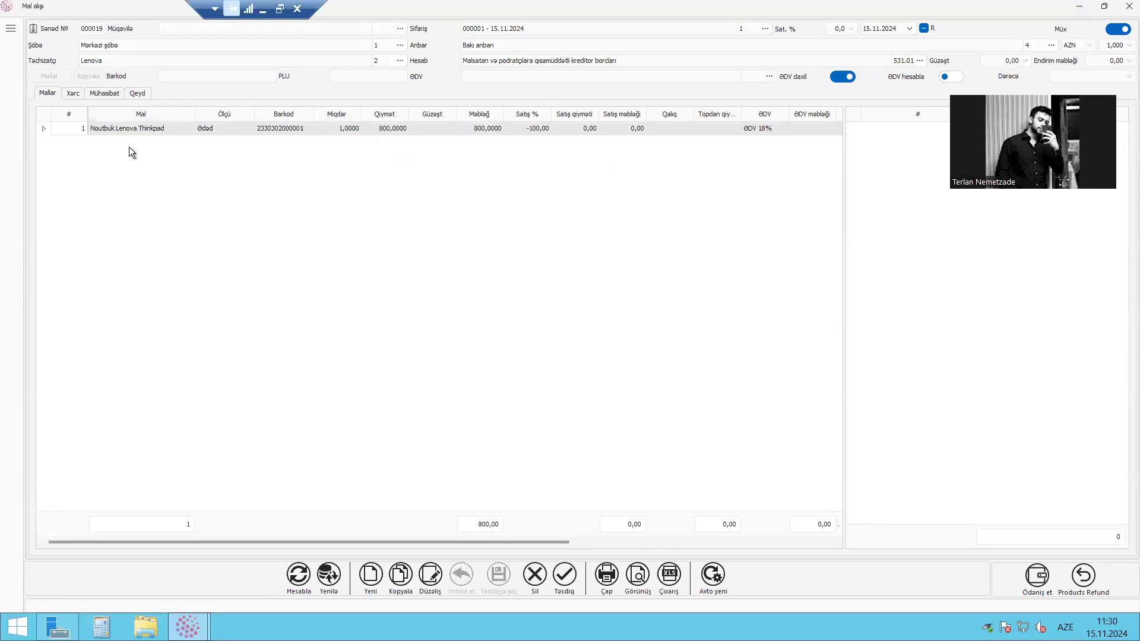
click(136, 128)
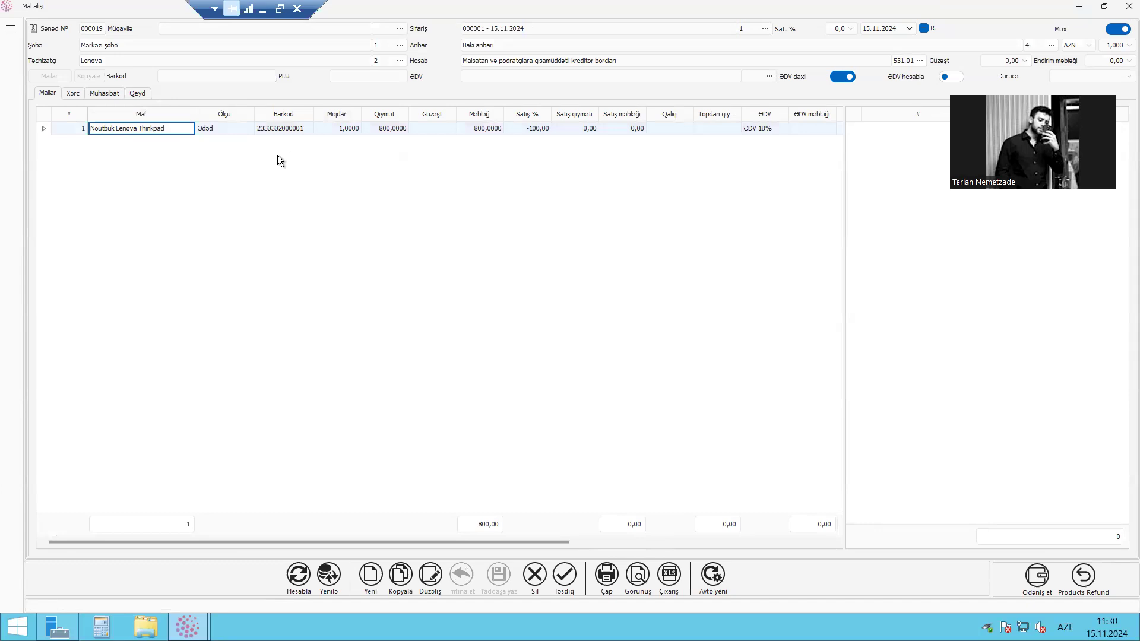
click(1125, 10)
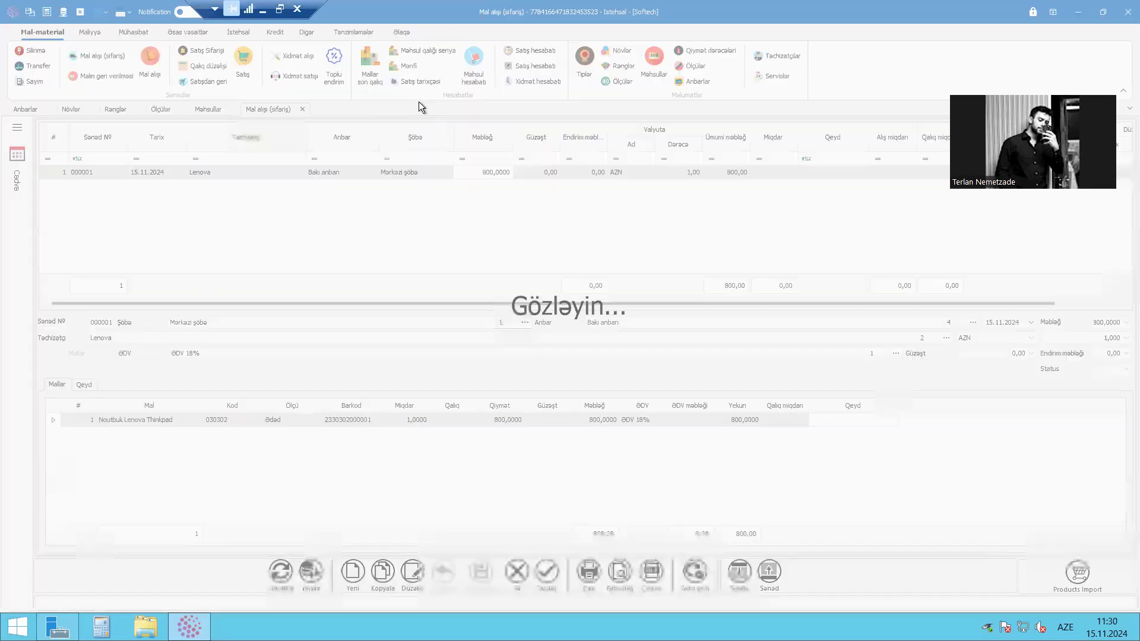
Open the remaining stock report (Mallar son qalıq) and examine Noutbuk Lenova Thinkpad's balance, price and receipt document
click(362, 69)
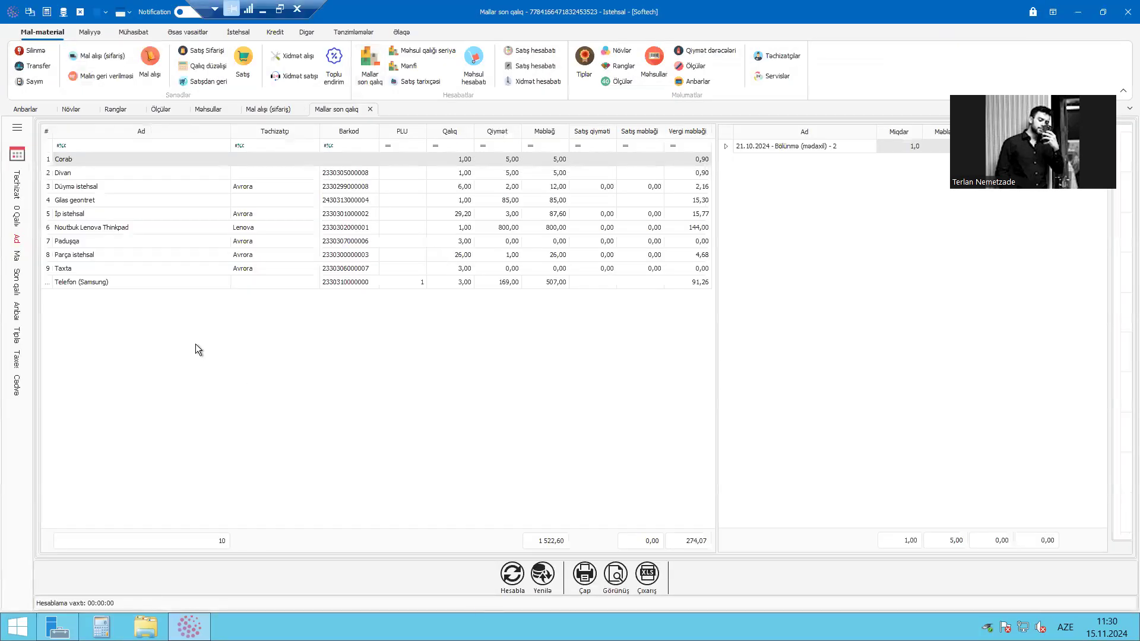
click(76, 229)
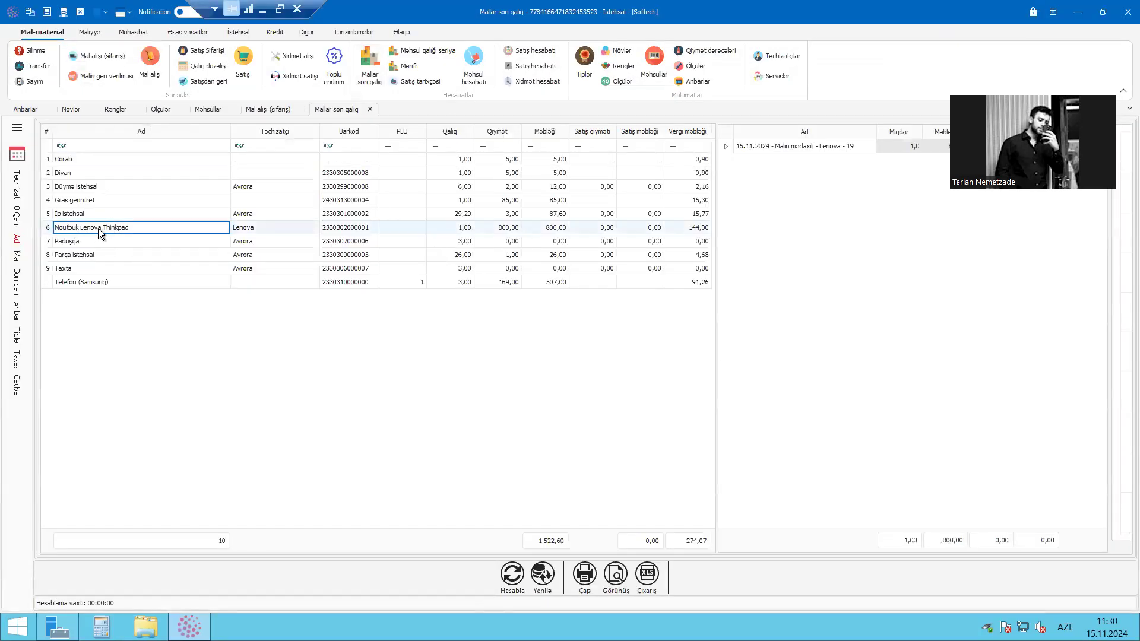
click(459, 228)
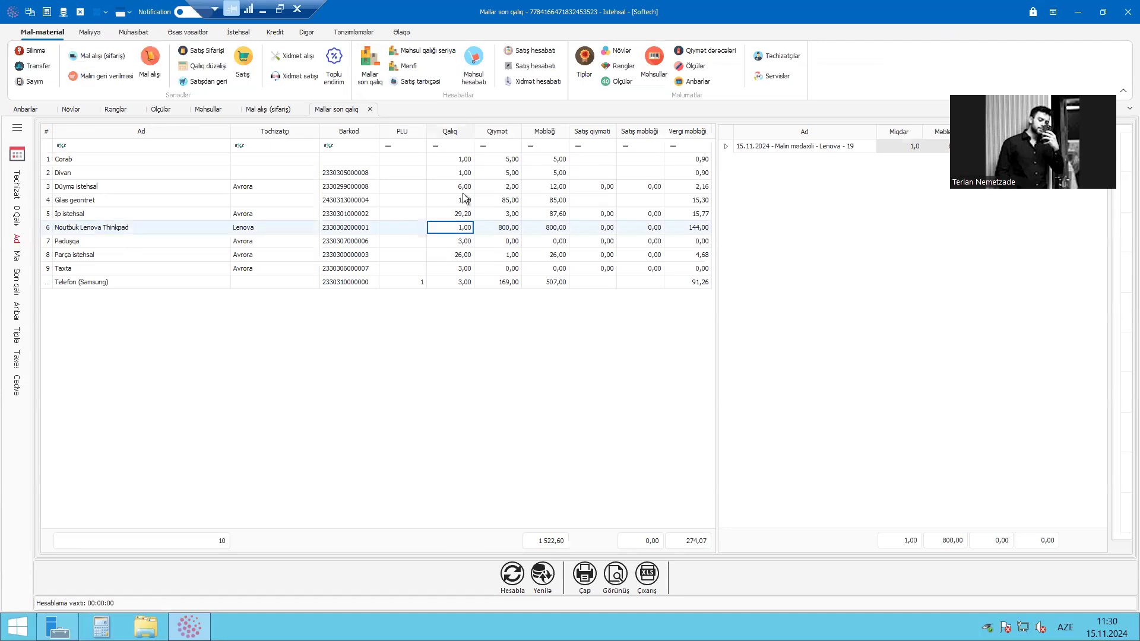
click(498, 228)
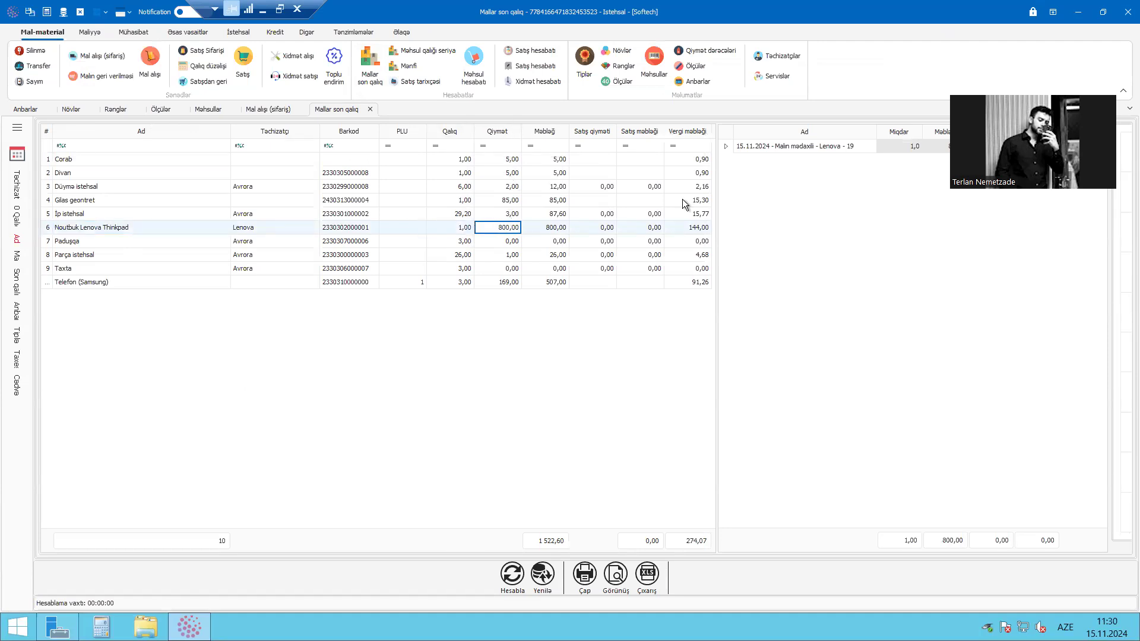
click(900, 140)
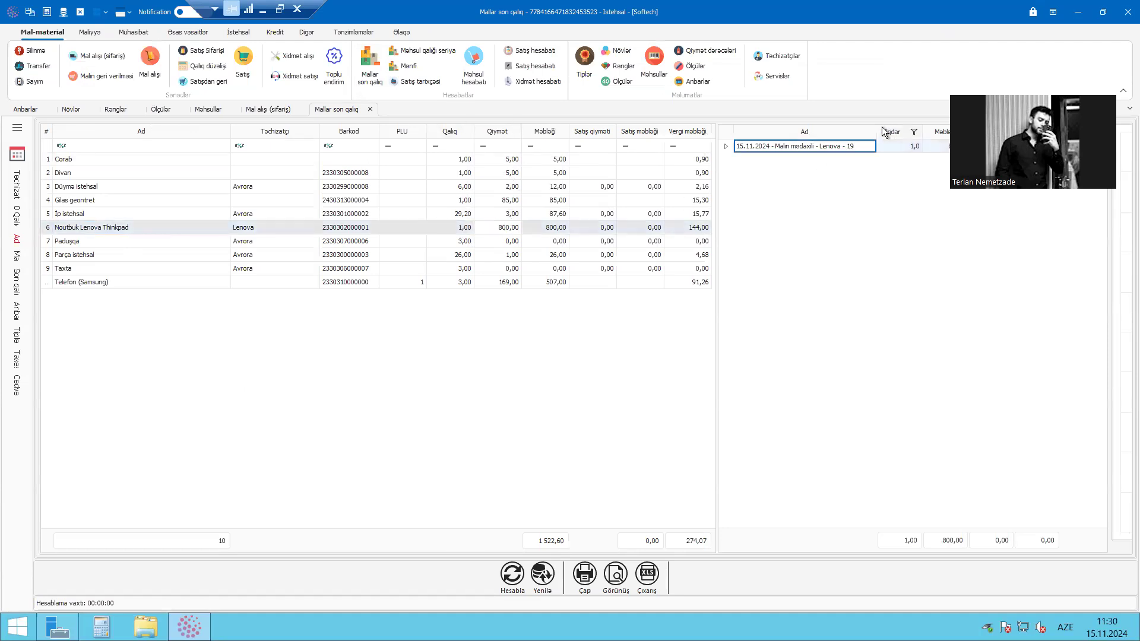
drag(879, 127, 896, 127)
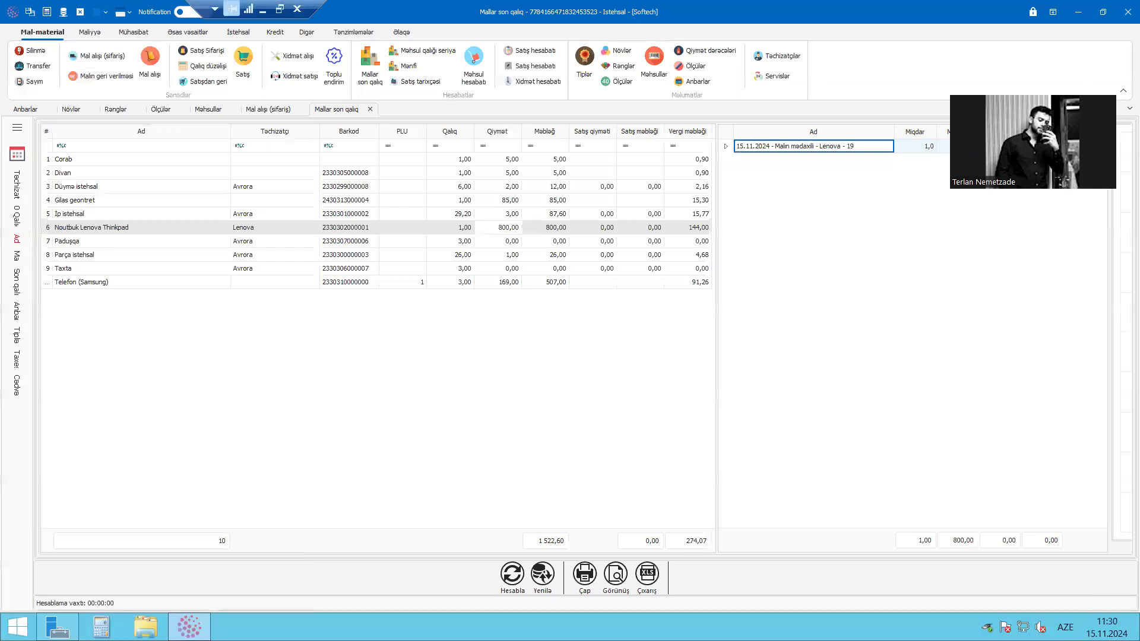
click(973, 146)
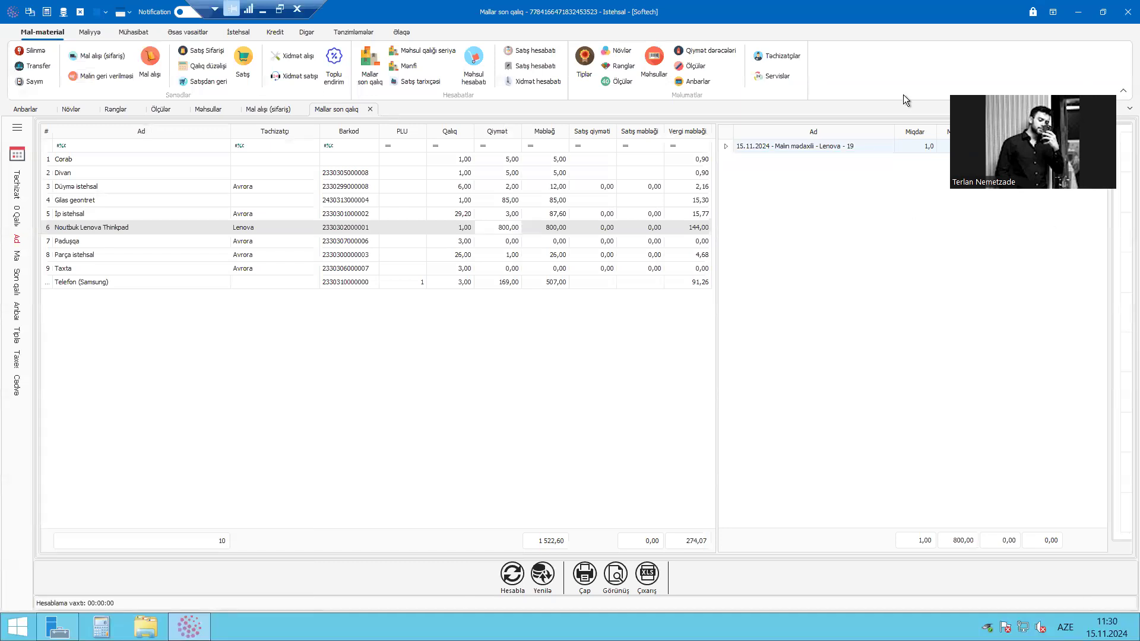
Open the goods purchase list (Mal alışı) and compare its documents with the Lenova purchase order
click(158, 78)
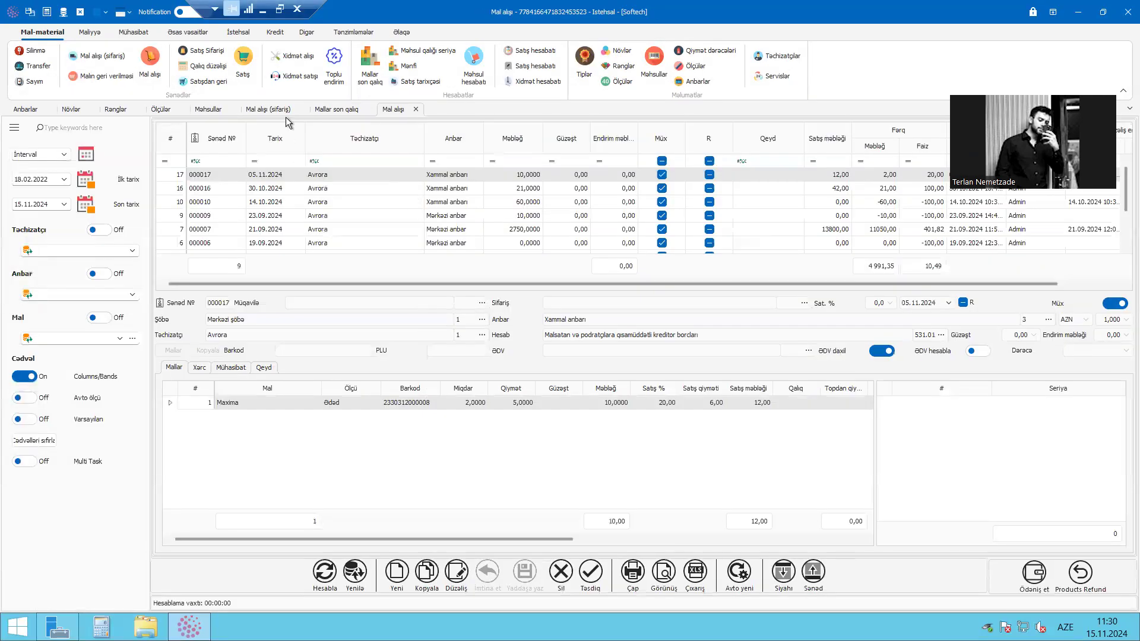
click(275, 112)
click(393, 108)
click(280, 176)
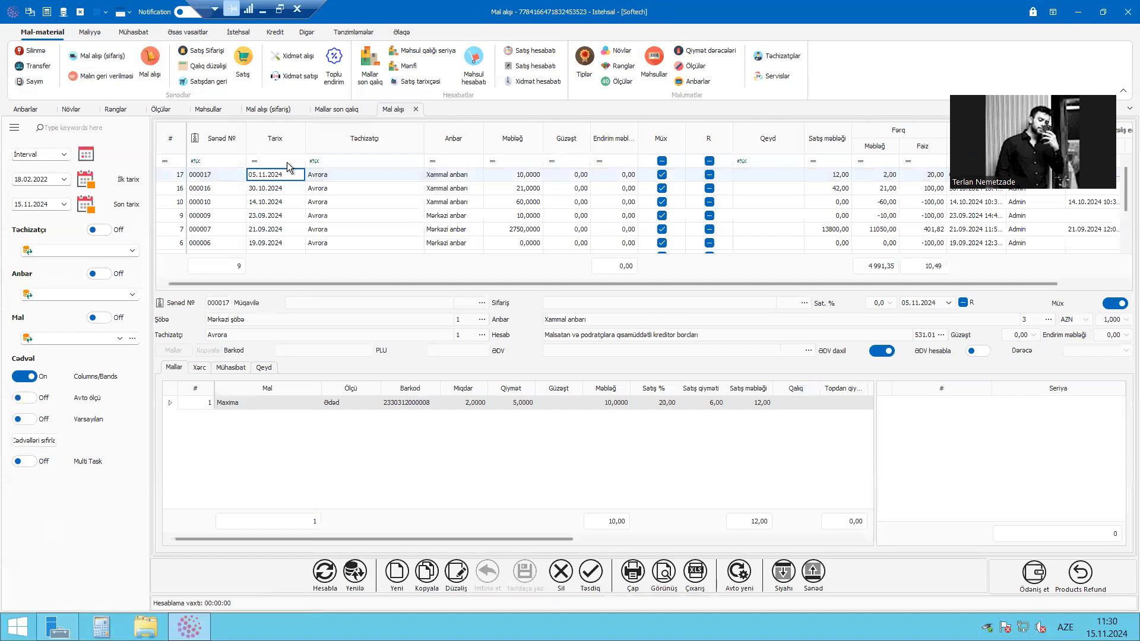
click(362, 181)
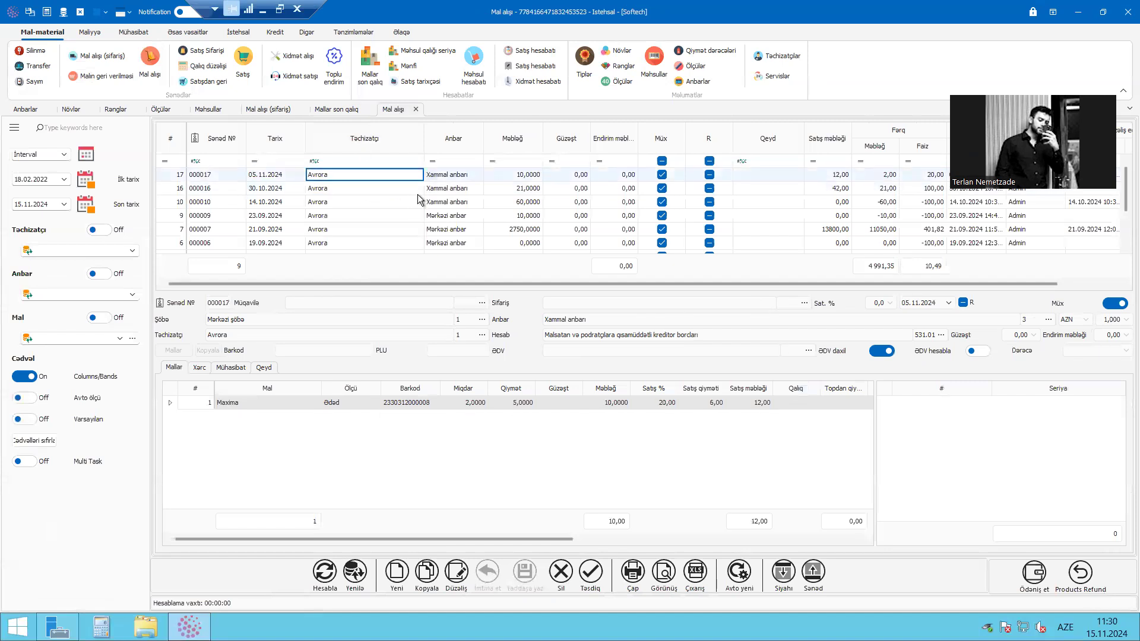
click(268, 110)
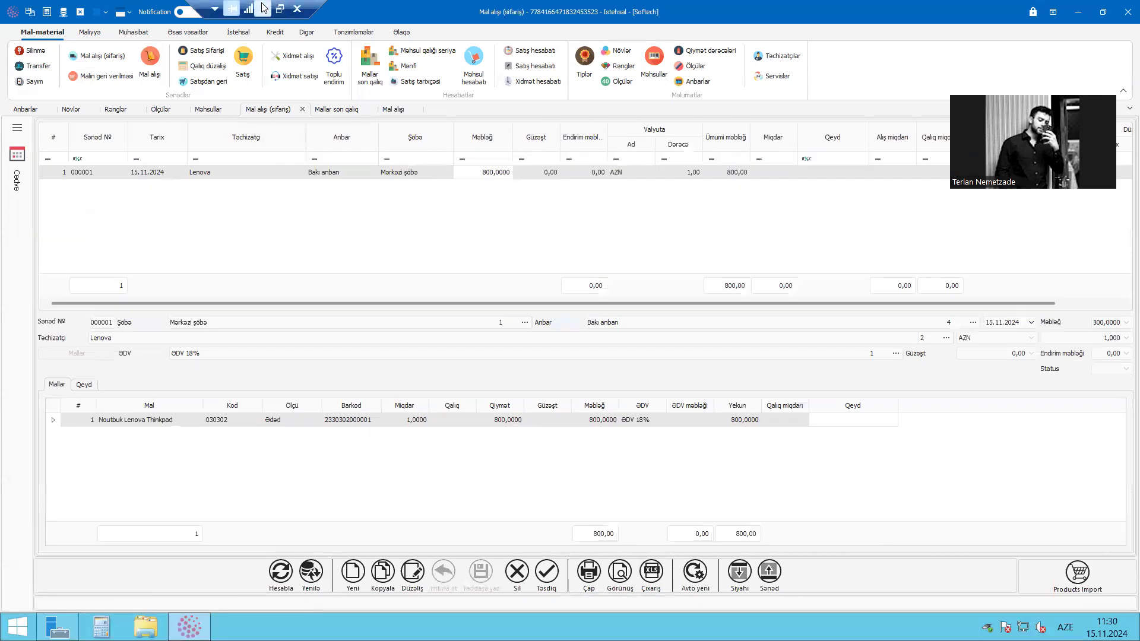
click(289, 175)
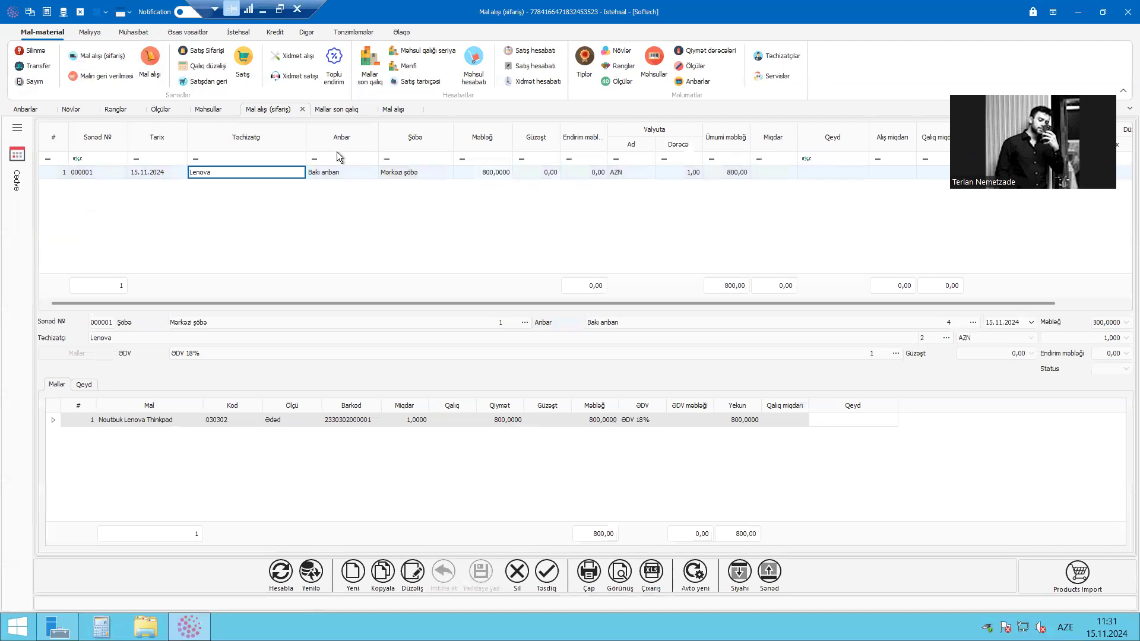
drag(313, 8, 346, 8)
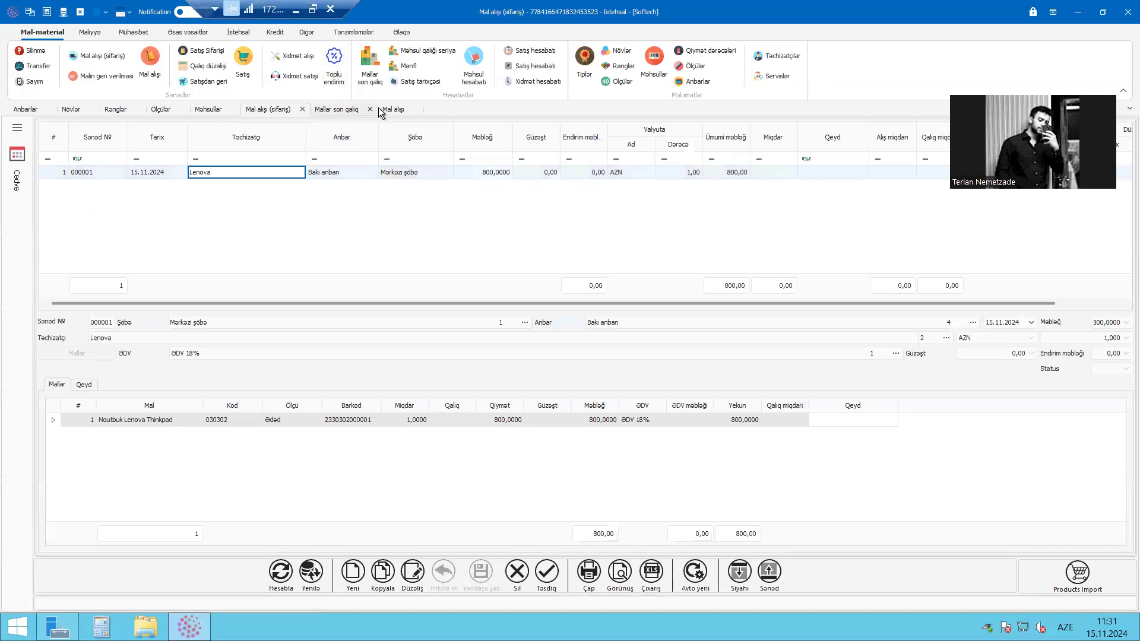
click(400, 113)
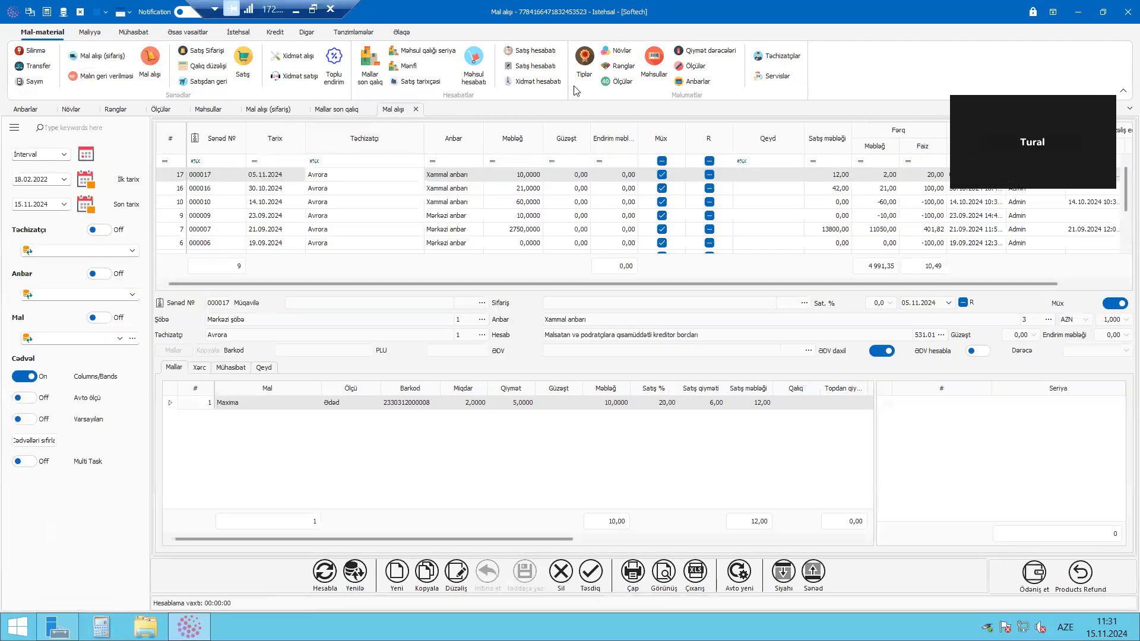
click(295, 11)
click(552, 623)
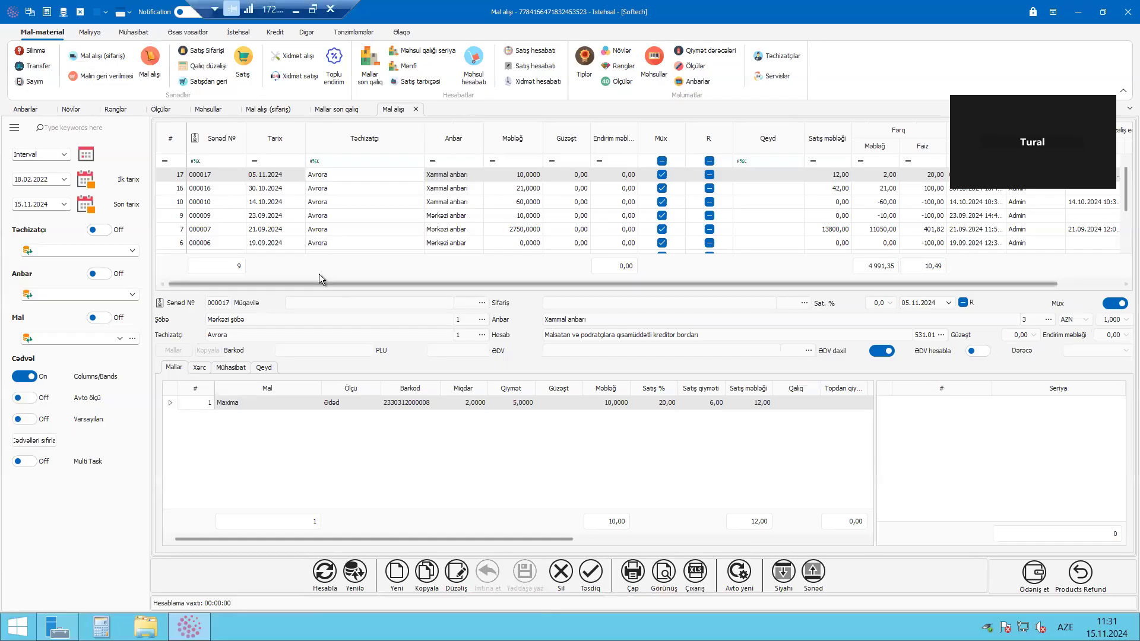
click(302, 177)
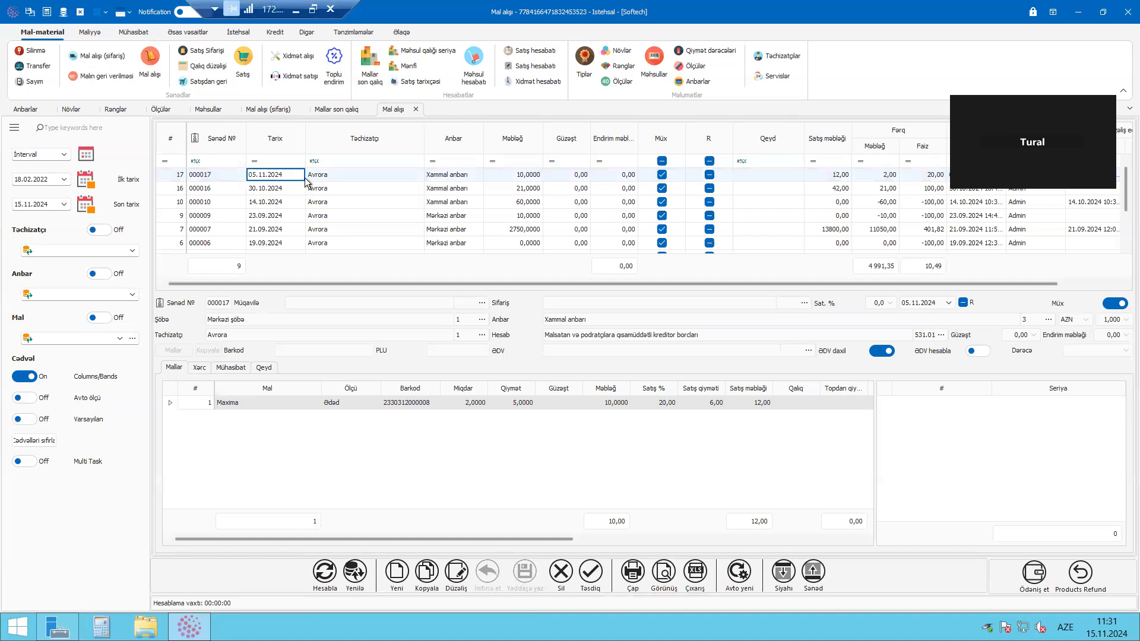
click(386, 178)
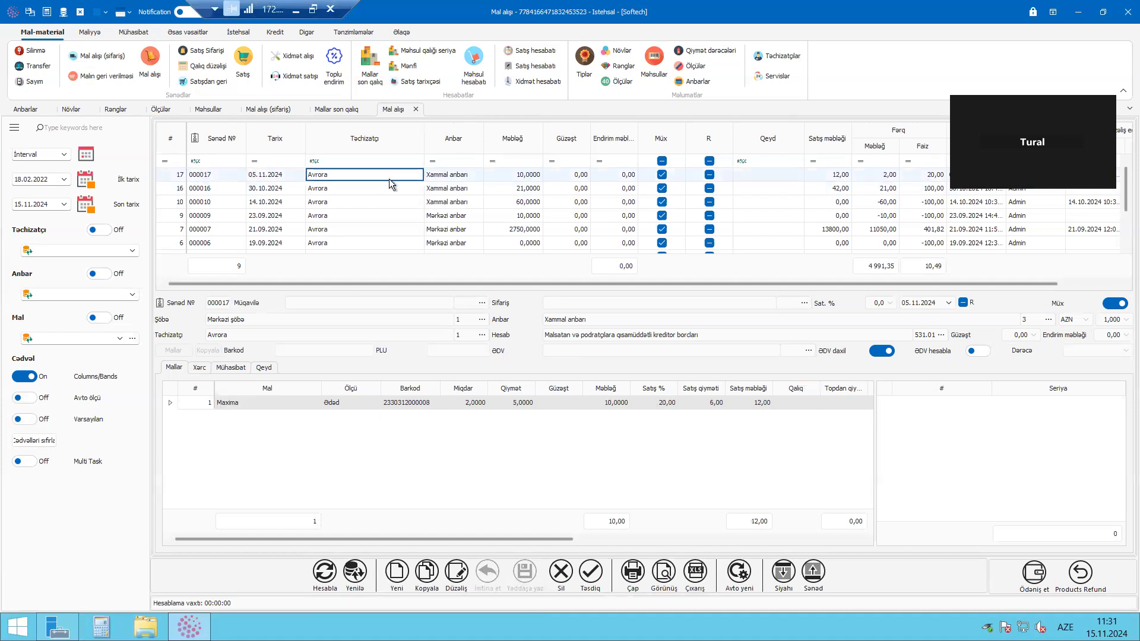
click(1078, 13)
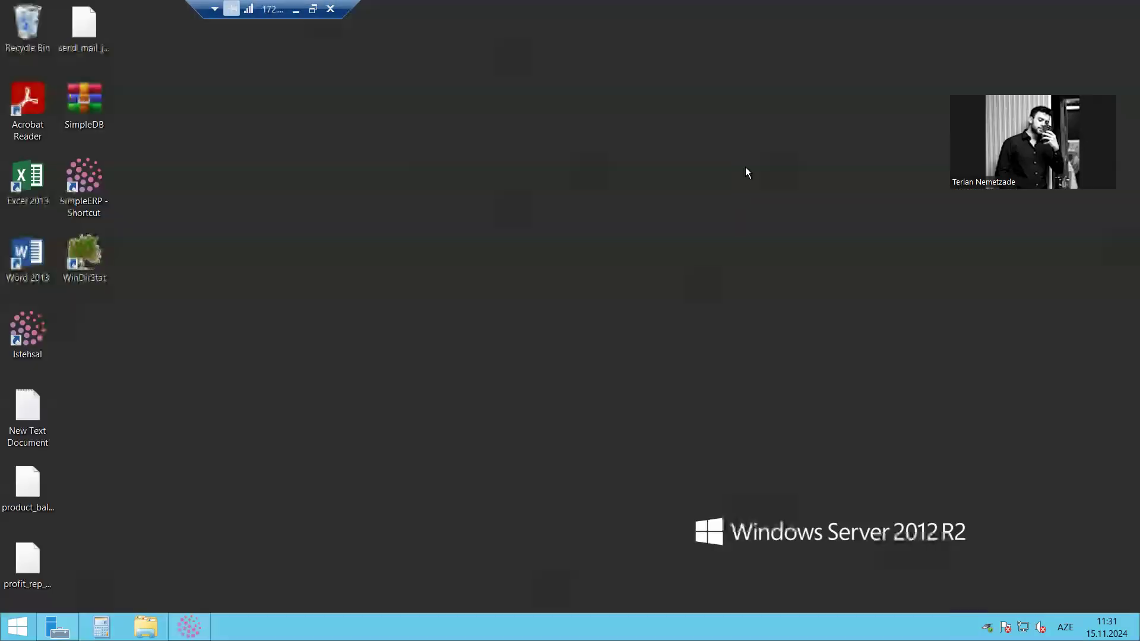
right_click(407, 158)
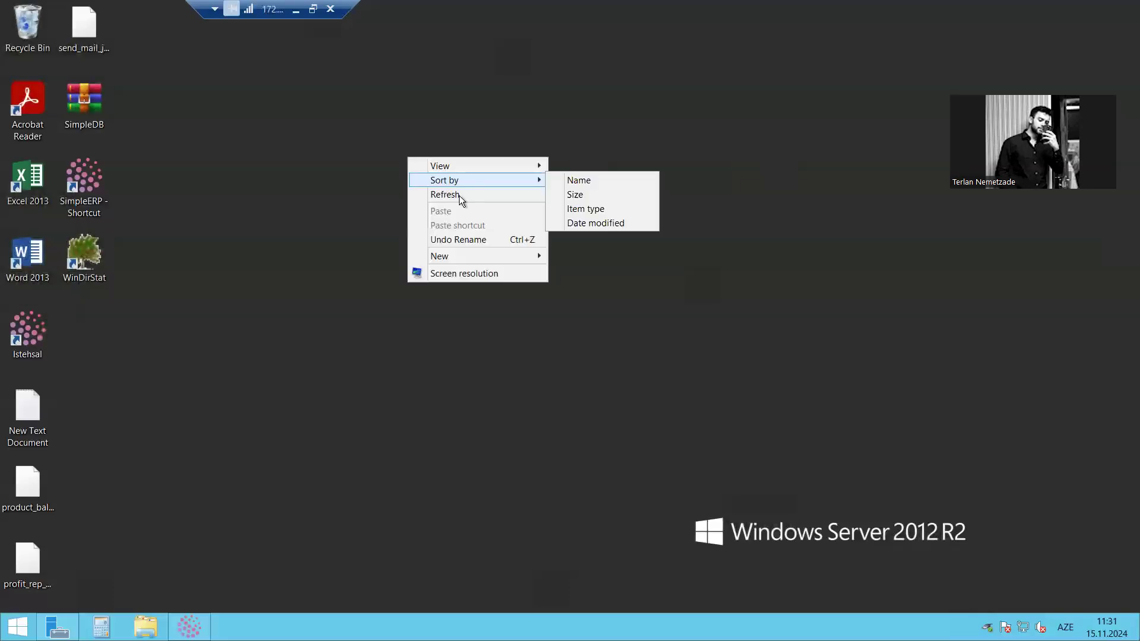
click(459, 195)
click(189, 627)
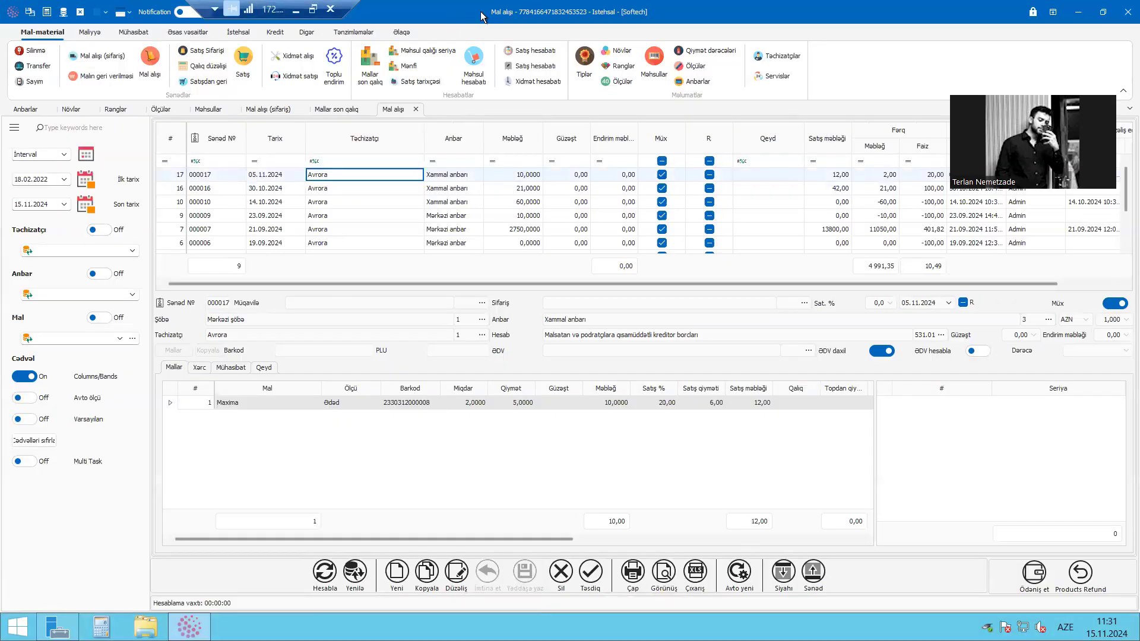
Bring up the settings (Tənzimləmələr) commands
click(376, 27)
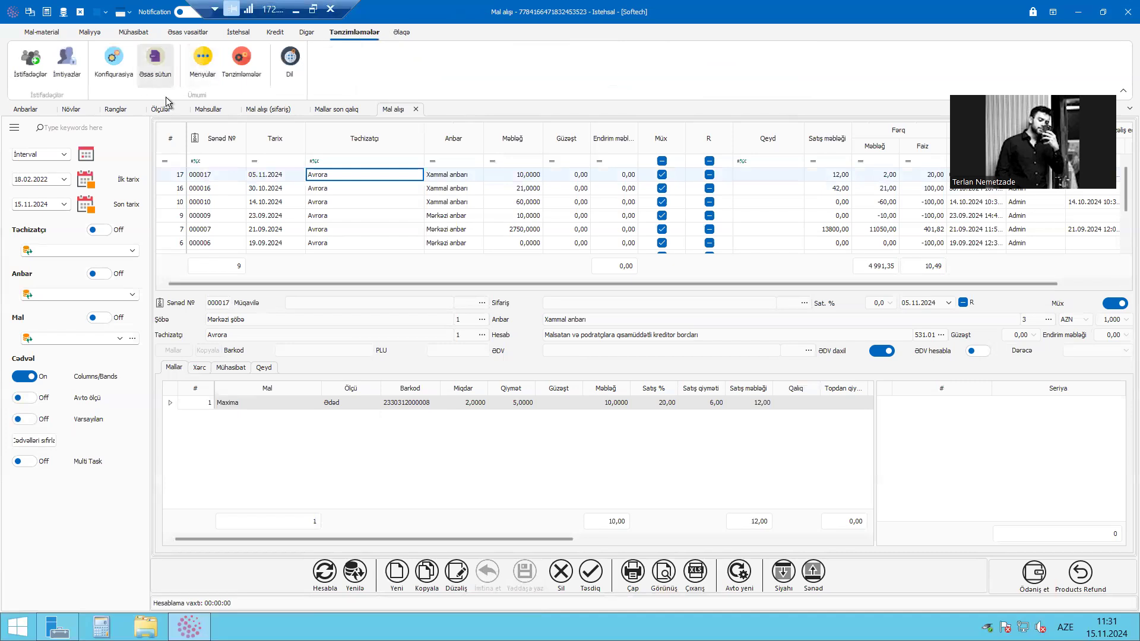
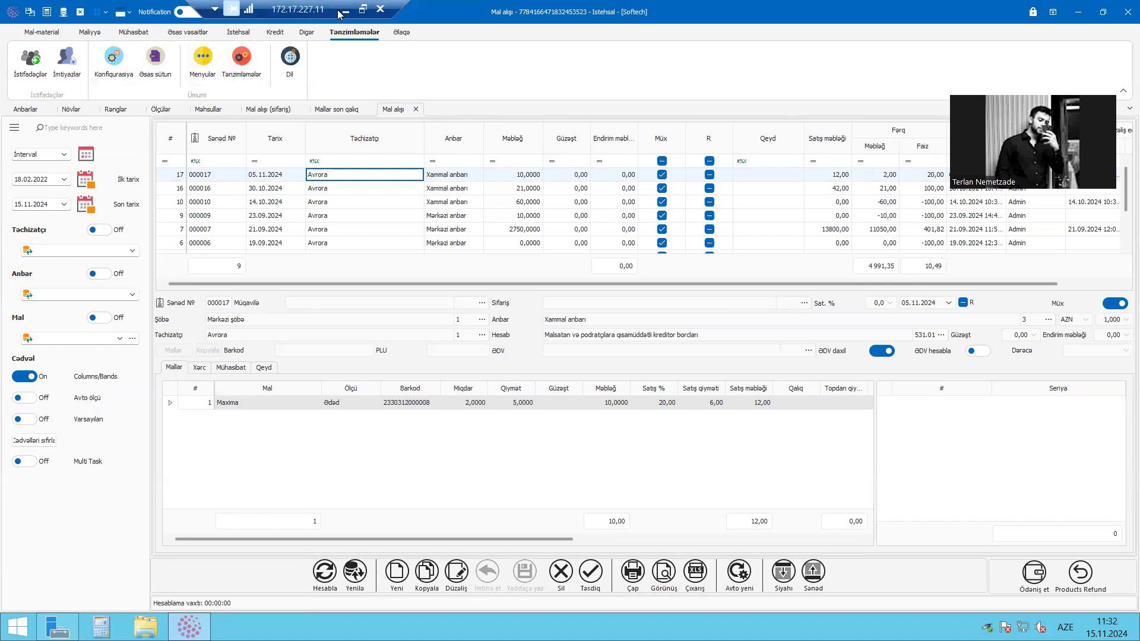
Open the sales list (Satış) and compare its documents' amounts, discounts and item lines
click(106, 34)
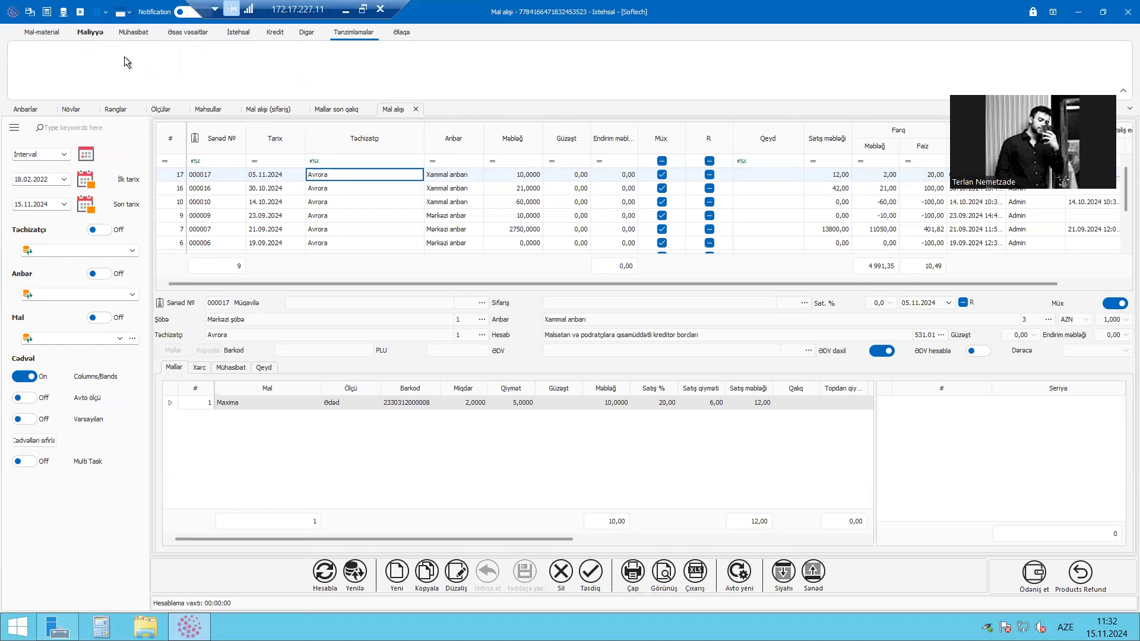
click(129, 33)
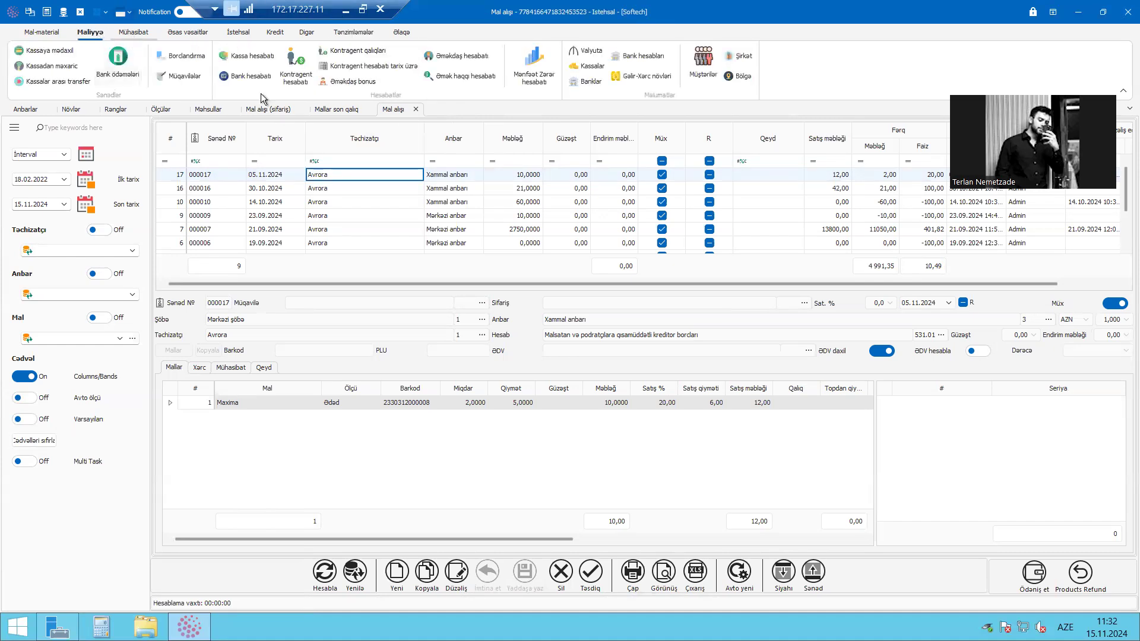
click(42, 32)
click(193, 65)
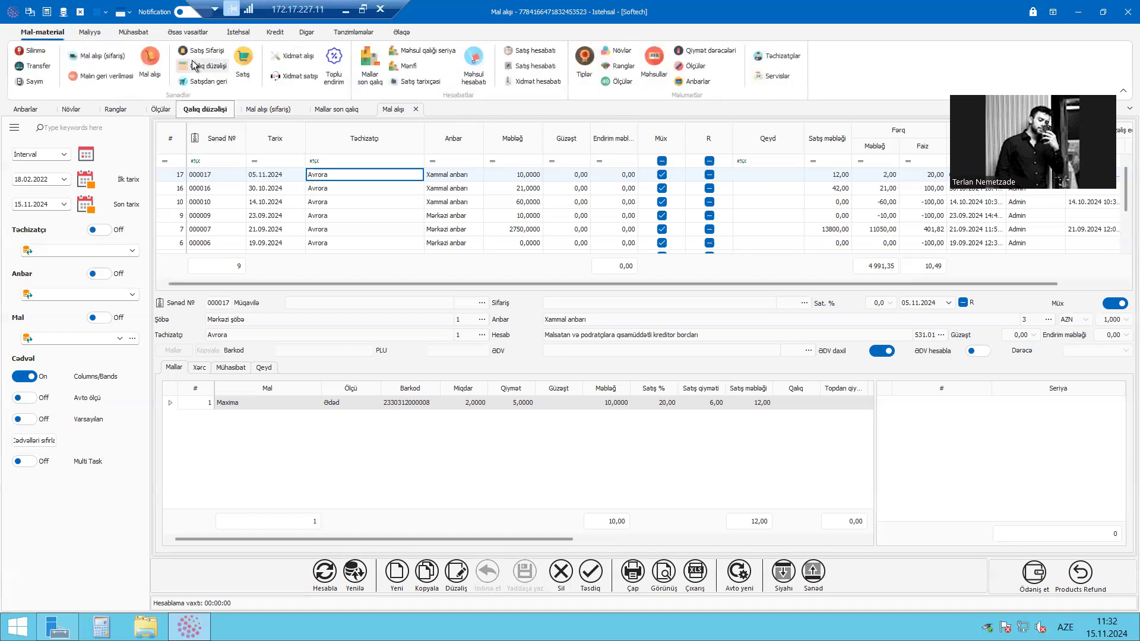
click(251, 71)
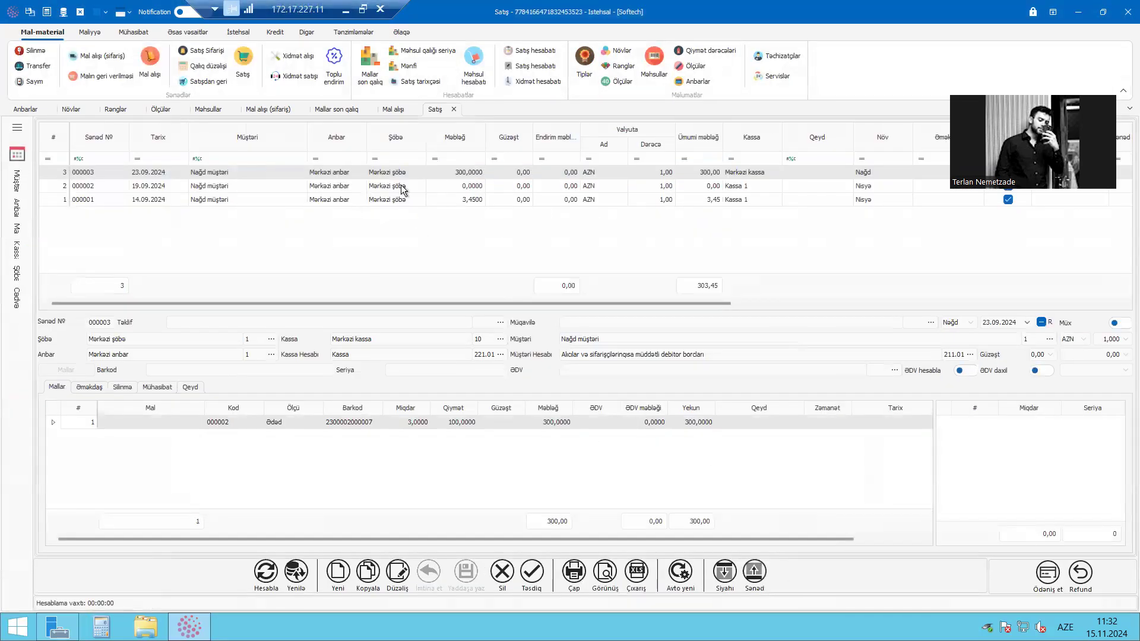
click(458, 187)
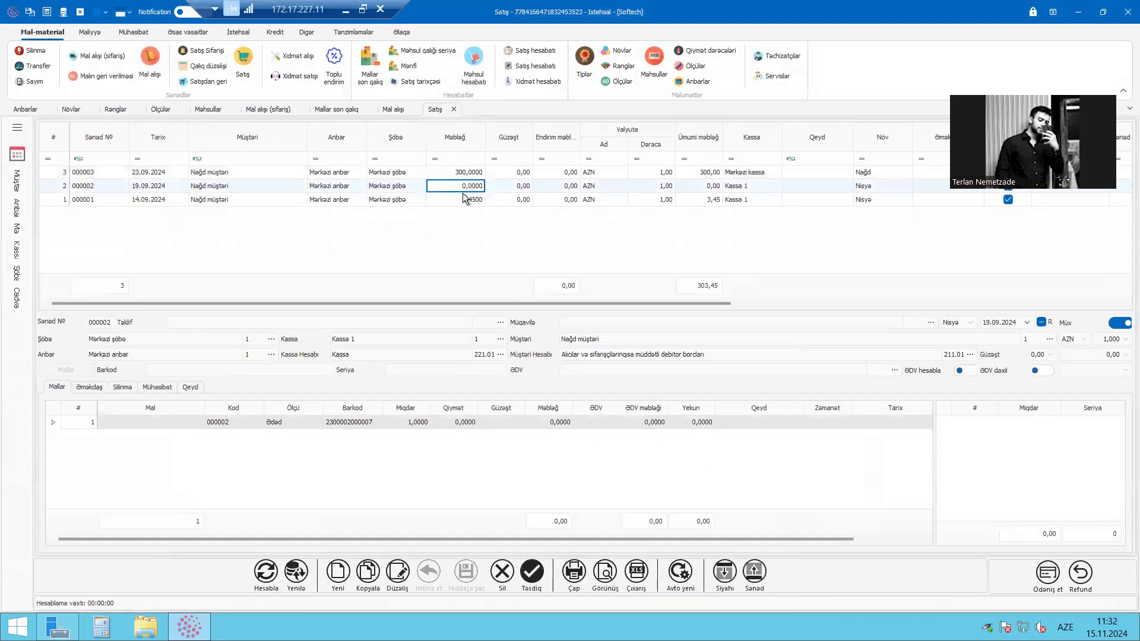
click(457, 198)
click(463, 186)
click(473, 174)
click(496, 198)
click(506, 185)
click(508, 174)
click(509, 185)
click(513, 199)
click(527, 174)
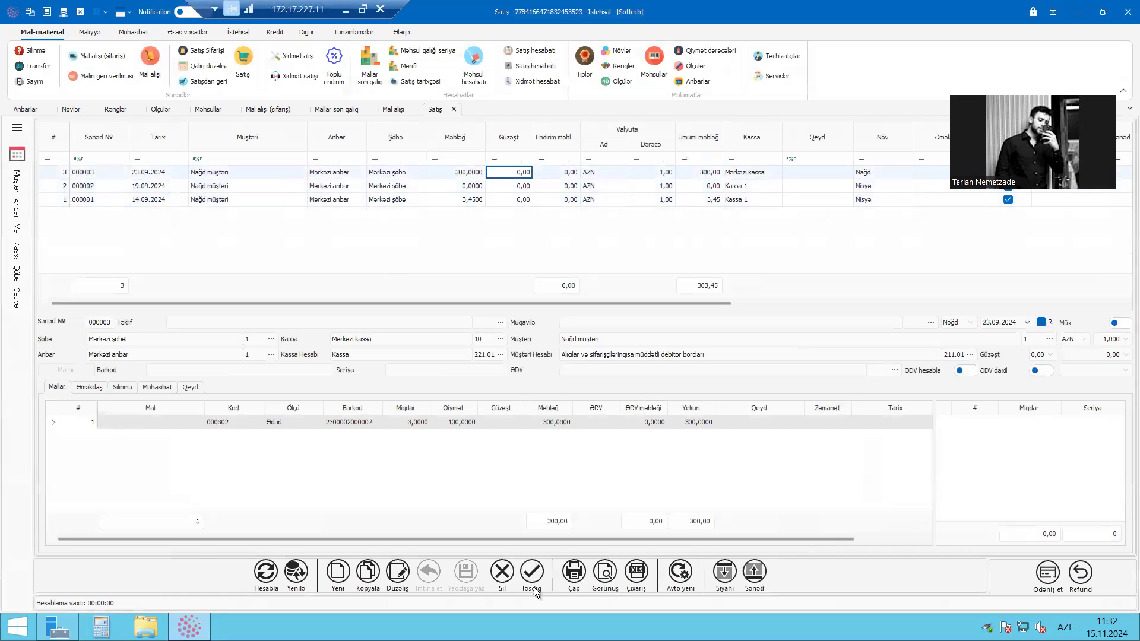
click(529, 200)
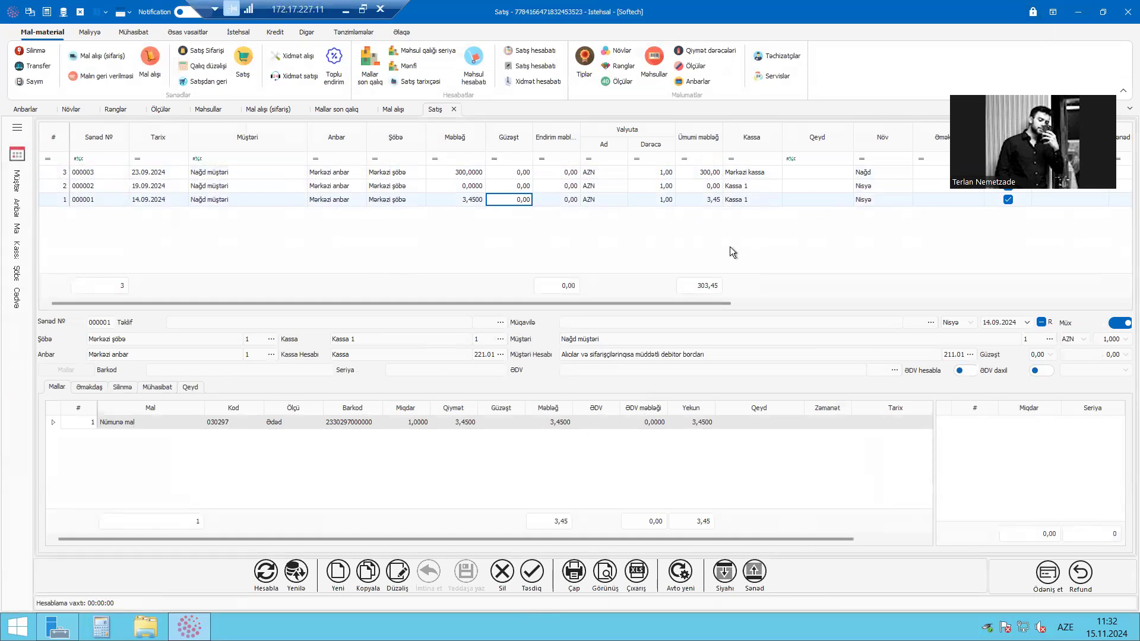
click(463, 199)
click(469, 185)
click(476, 200)
click(497, 196)
Reposition the remote desktop connection bar and restore the minimized remote session
drag(393, 2, 567, 9)
click(567, 9)
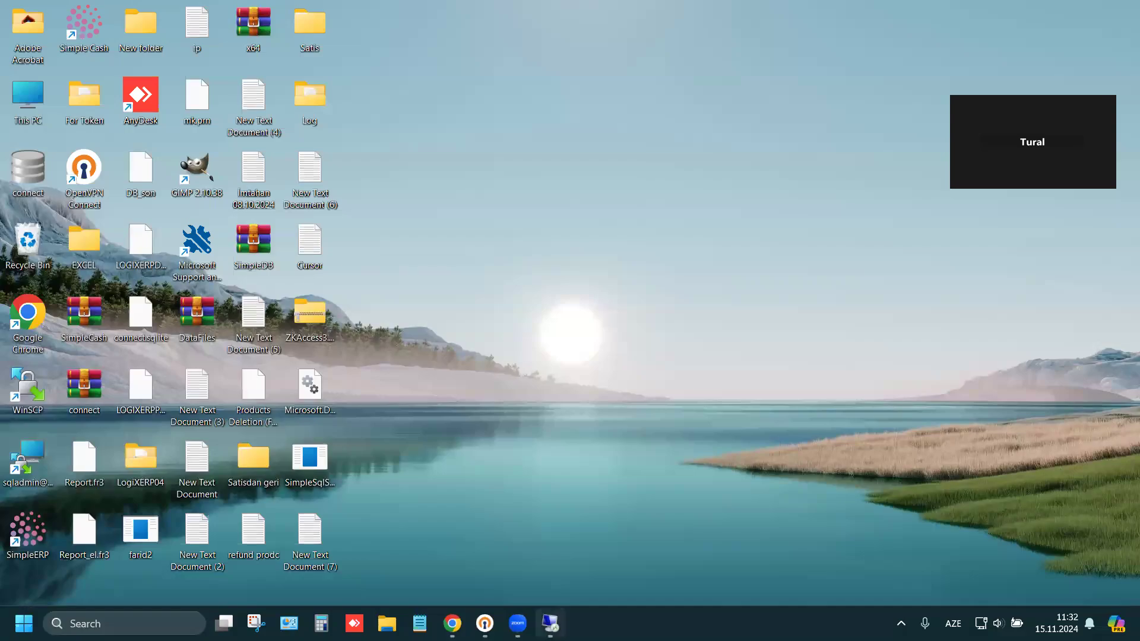
click(550, 623)
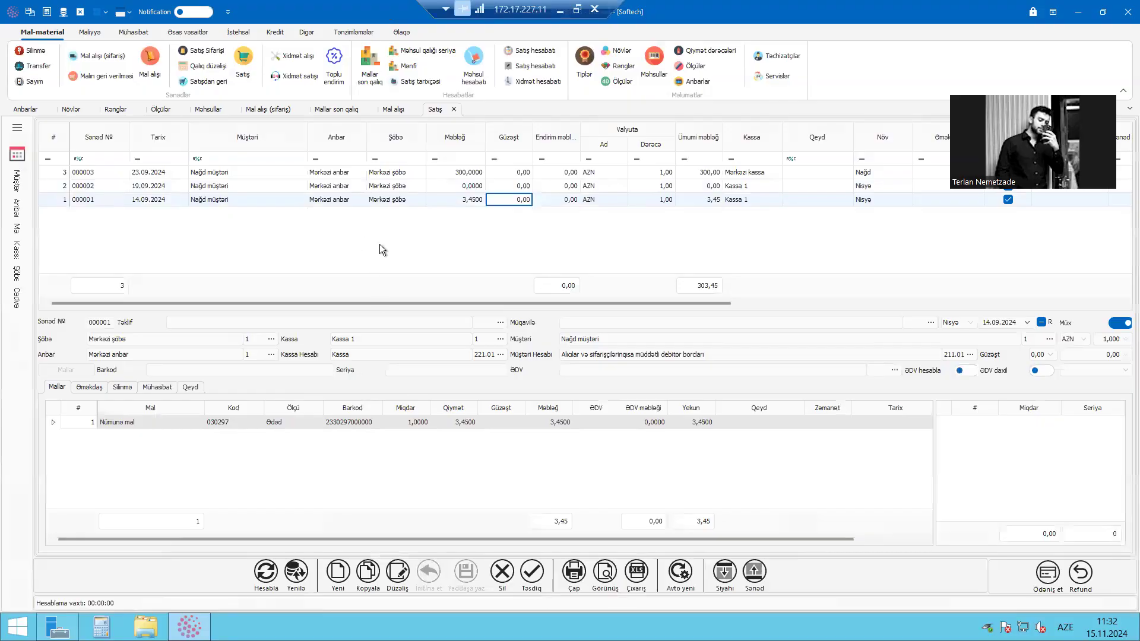
Review the branches and amounts of the sales documents and switch the keyboard layout to English
click(380, 199)
click(390, 185)
click(402, 173)
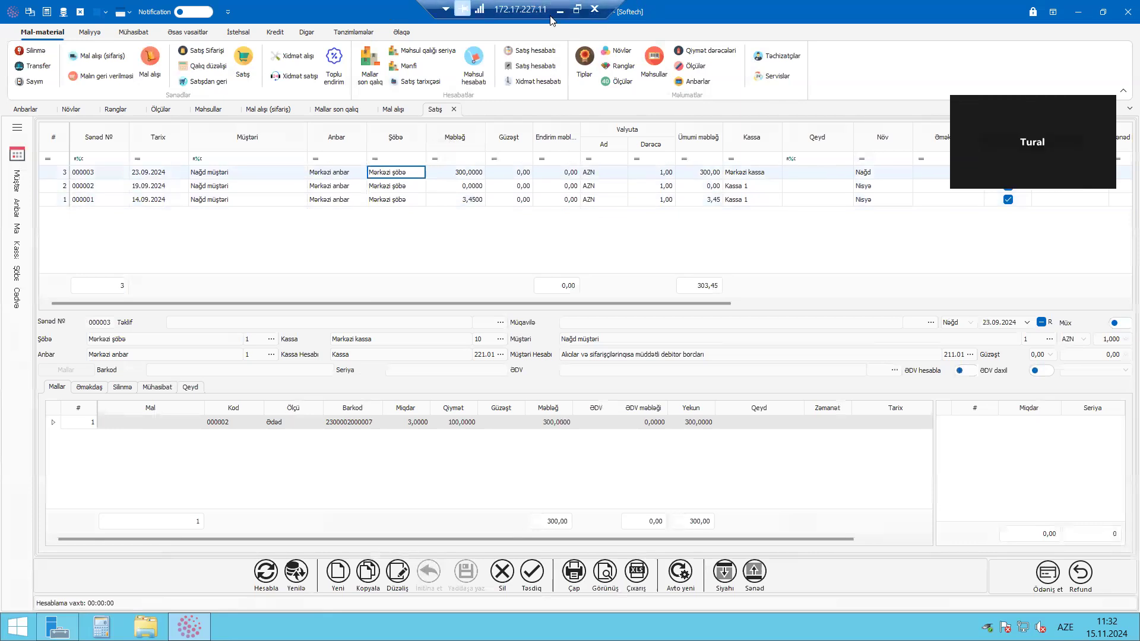
click(474, 186)
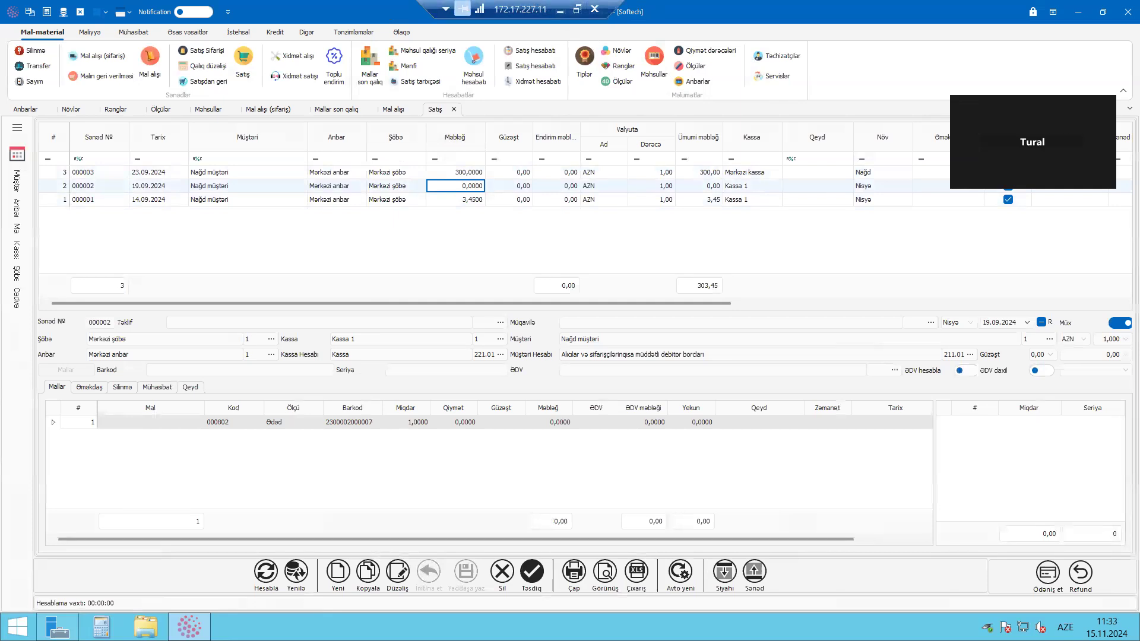
key(super+space)
click(472, 187)
click(373, 185)
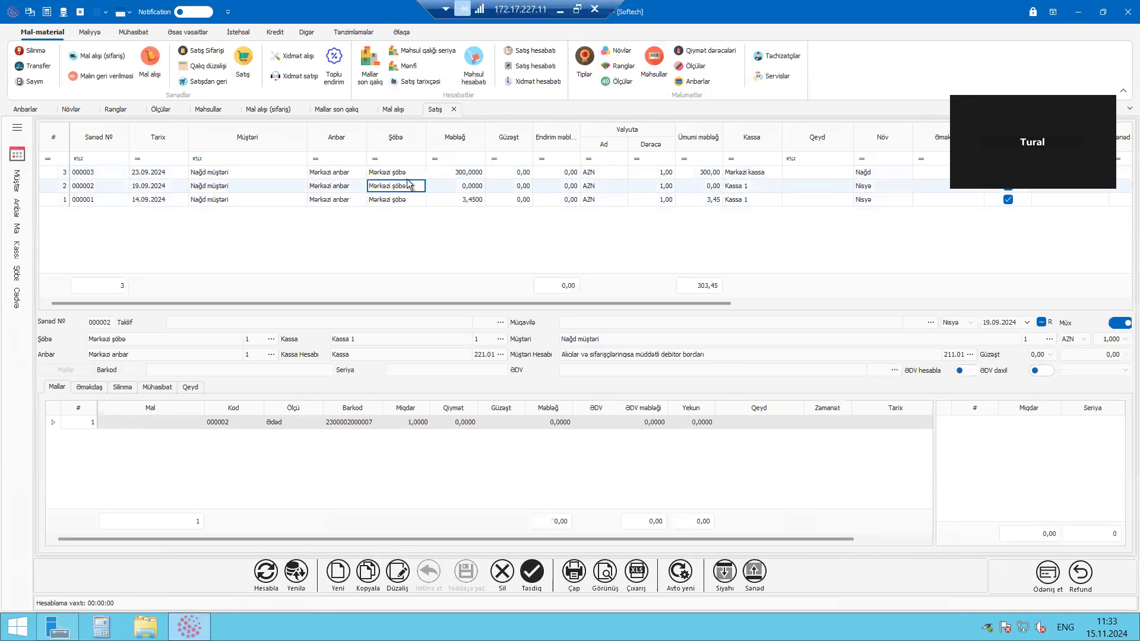
click(438, 174)
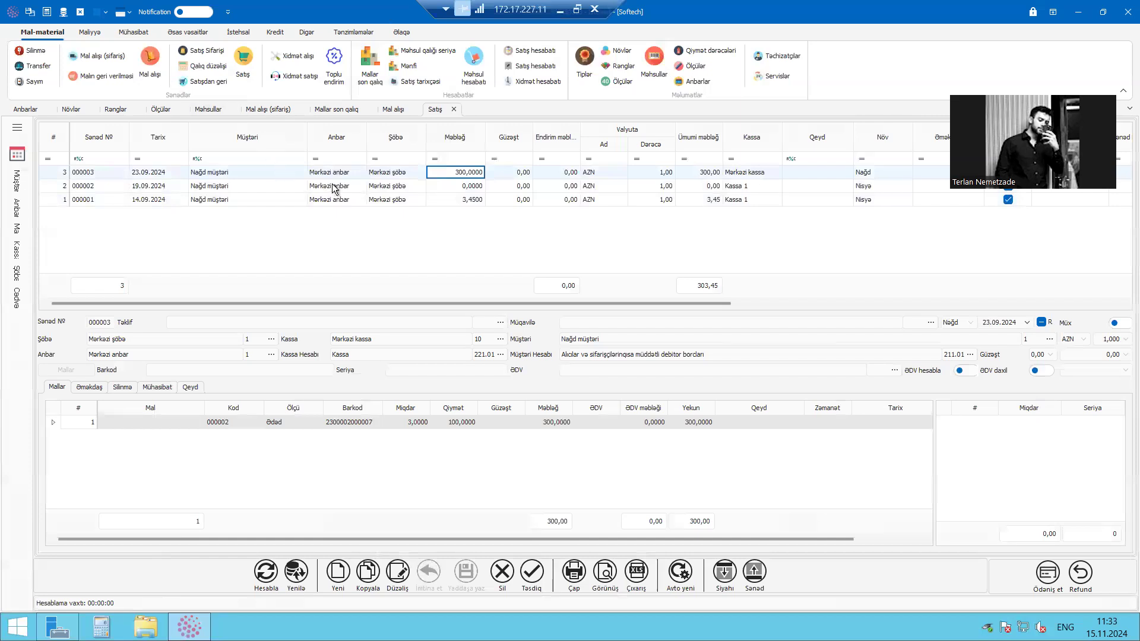
Return to the goods purchase list (Mal alışı) and look through its documents and their item details
click(161, 69)
click(350, 178)
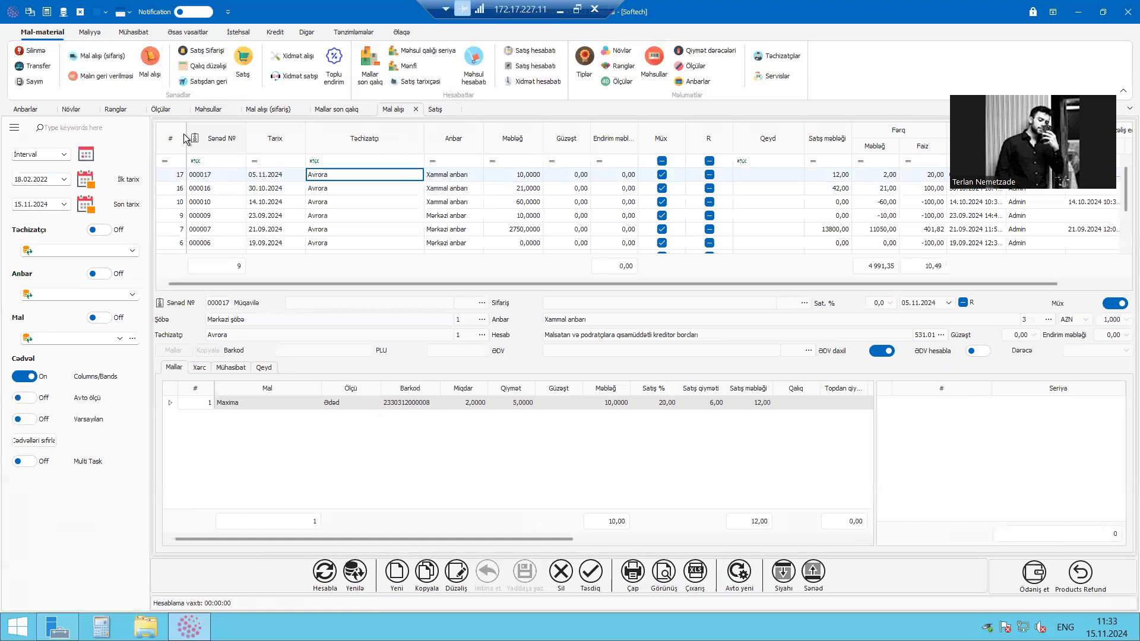
click(231, 69)
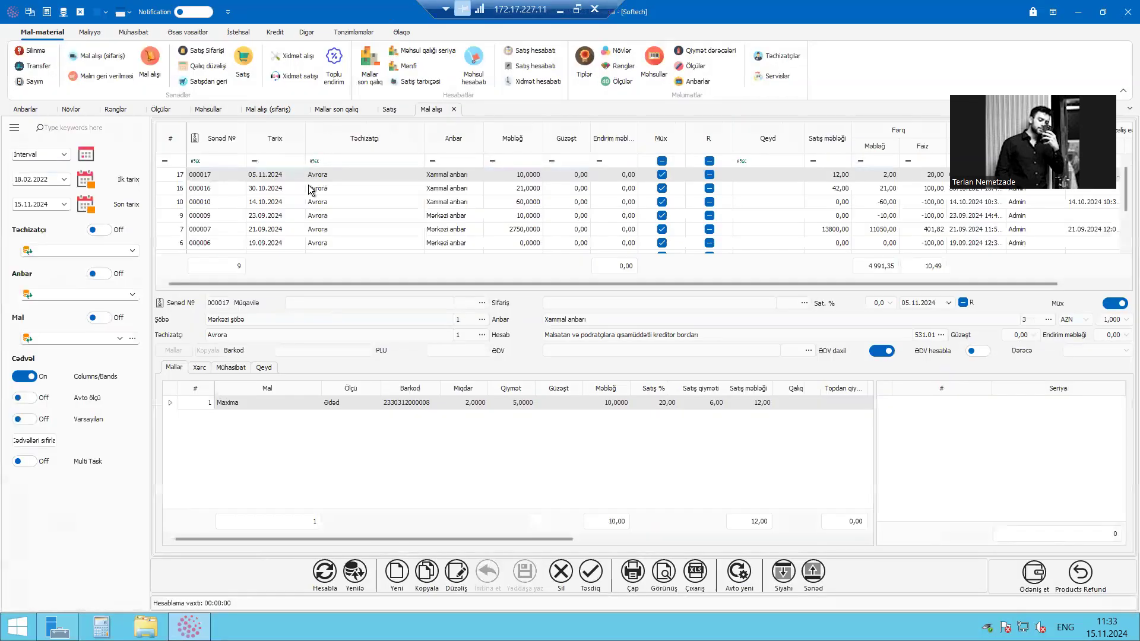
click(329, 173)
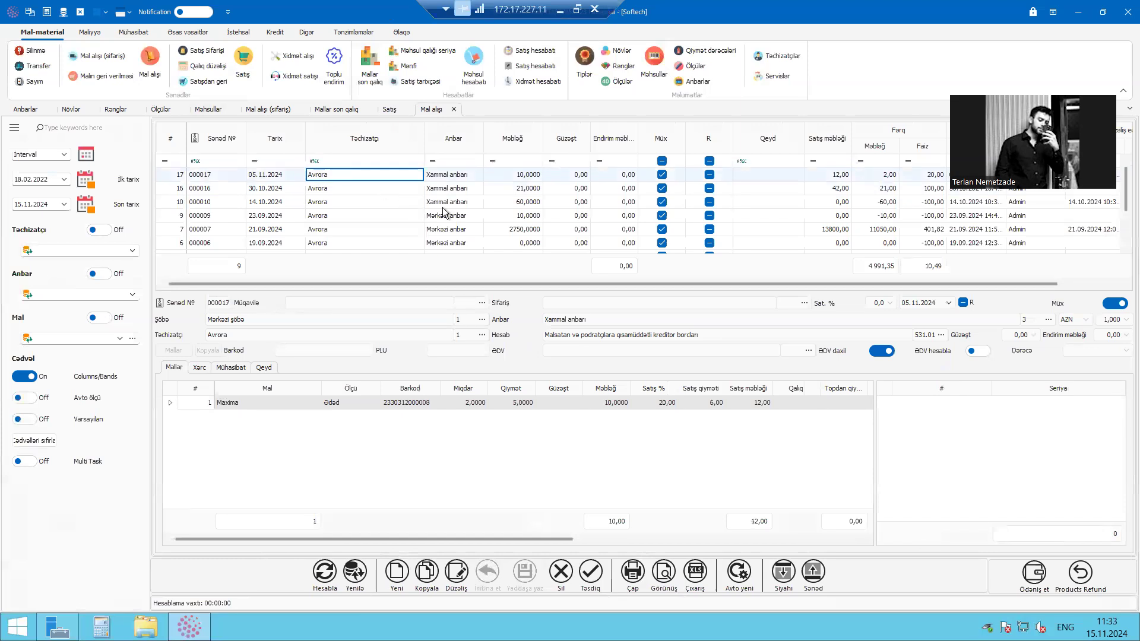
scroll(457, 210, down, 1)
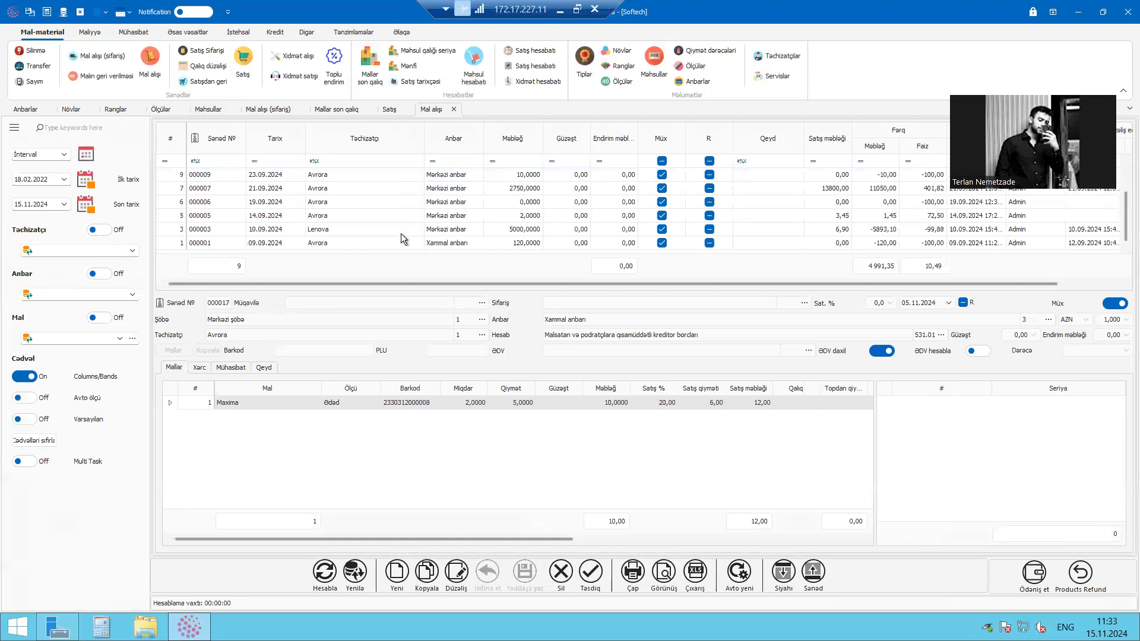
click(401, 233)
drag(430, 539, 515, 500)
click(391, 205)
scroll(357, 188, up, 1)
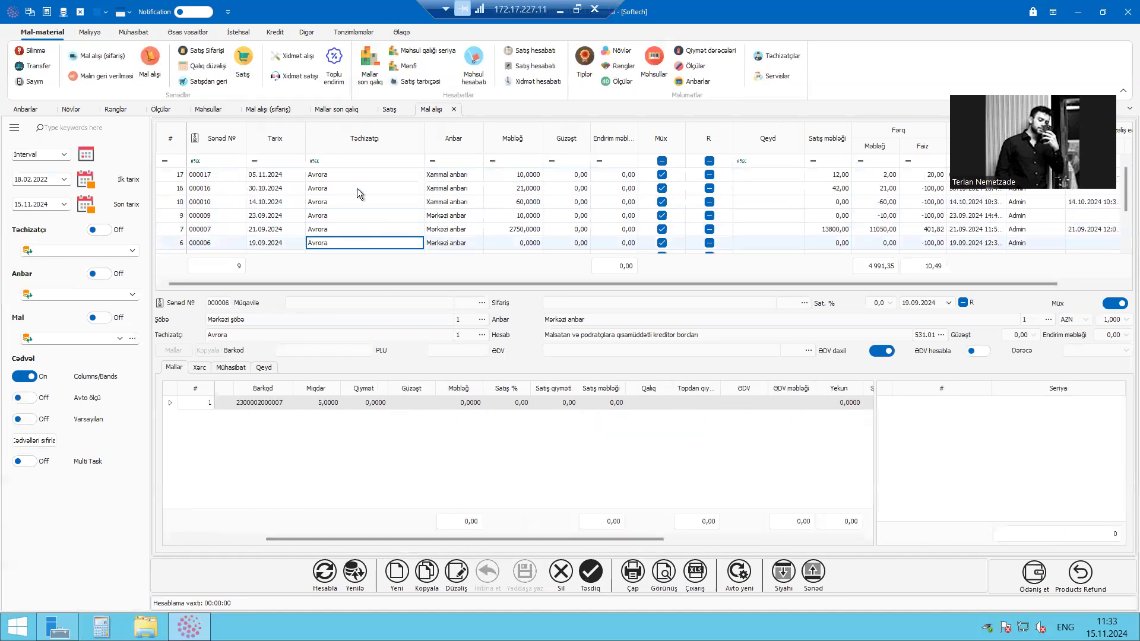
Check the item in the Lenova purchase order against Noutbuk Lenova Thinkpad in the remaining stock report (Mallar son qalıq)
click(283, 111)
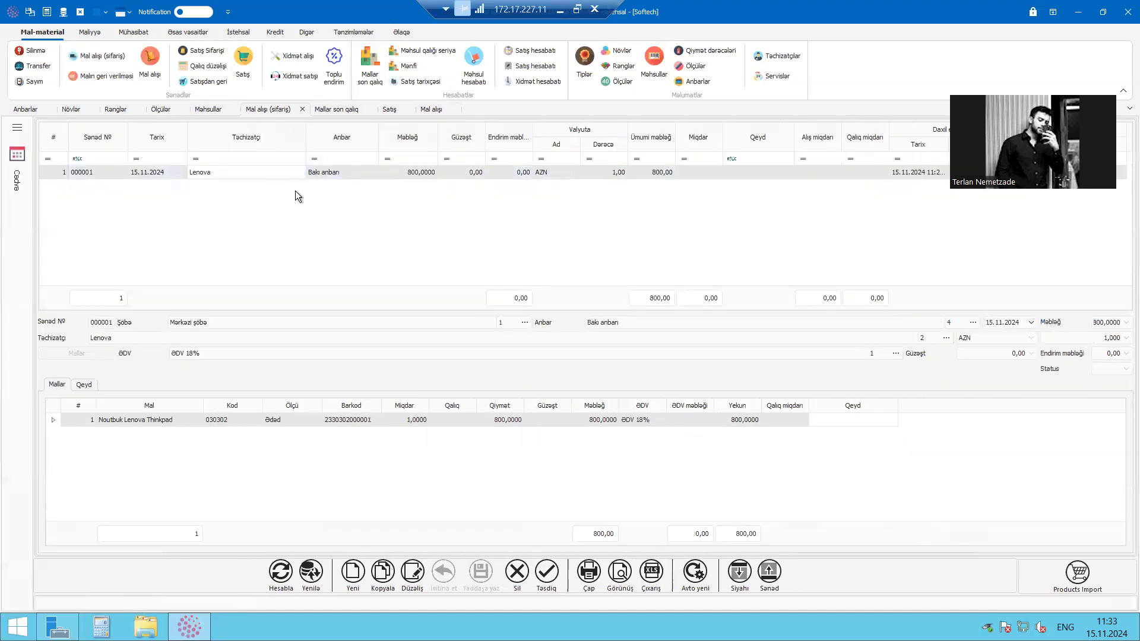
click(158, 421)
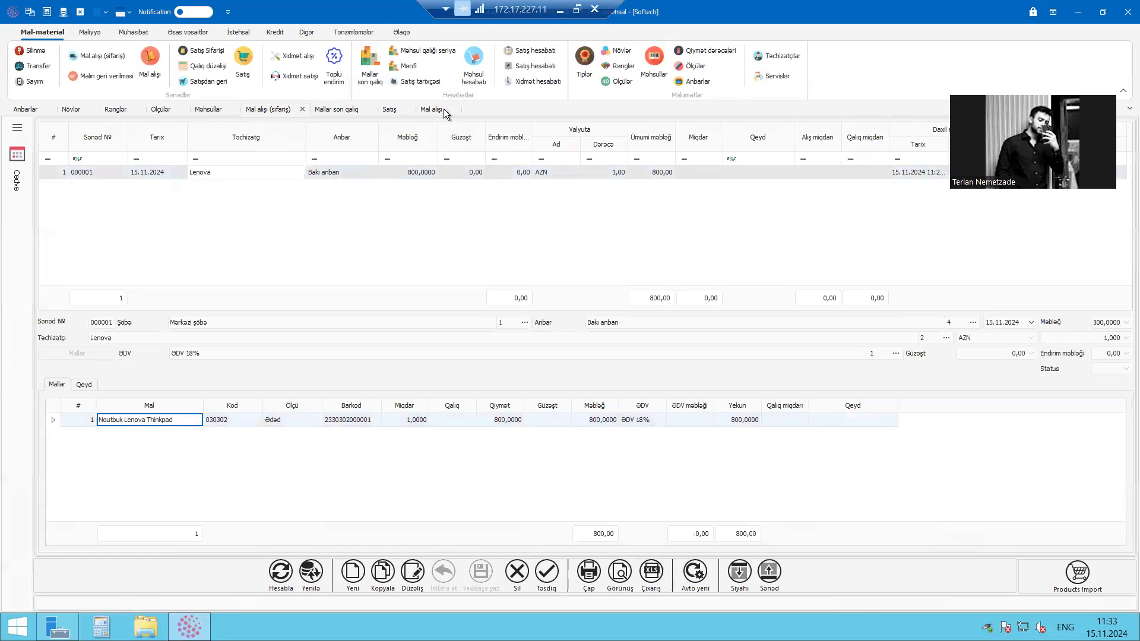
click(347, 108)
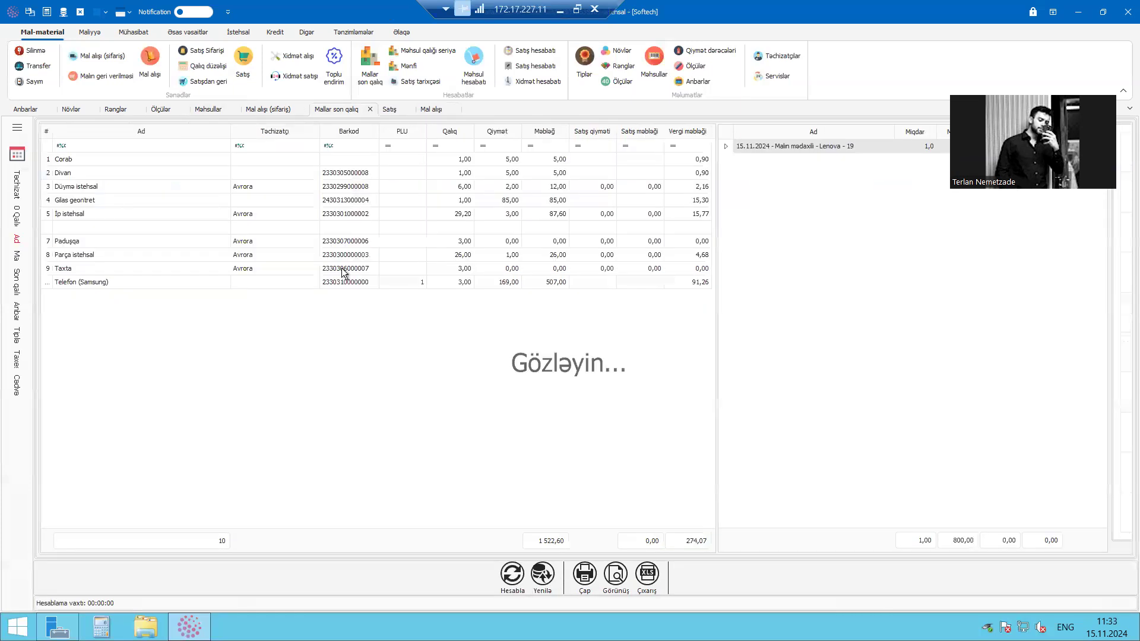
click(283, 256)
click(271, 241)
click(266, 217)
click(369, 240)
click(393, 230)
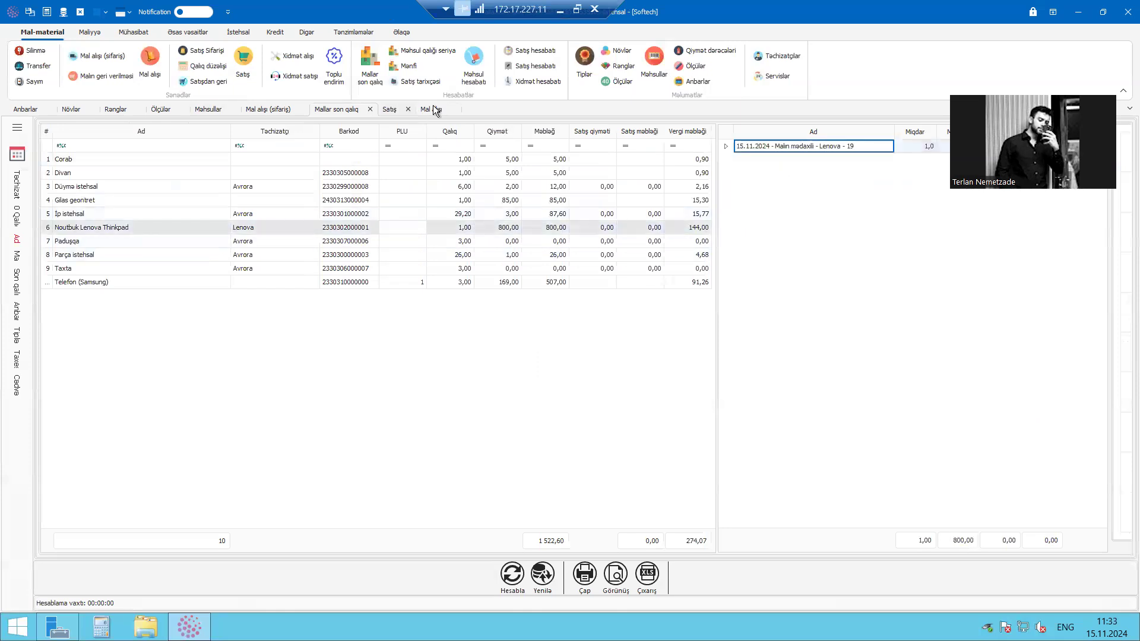
Set the end date (Son tarix) of the goods purchase list to 16.11.2024 and review document 000017's item line
click(432, 109)
click(440, 216)
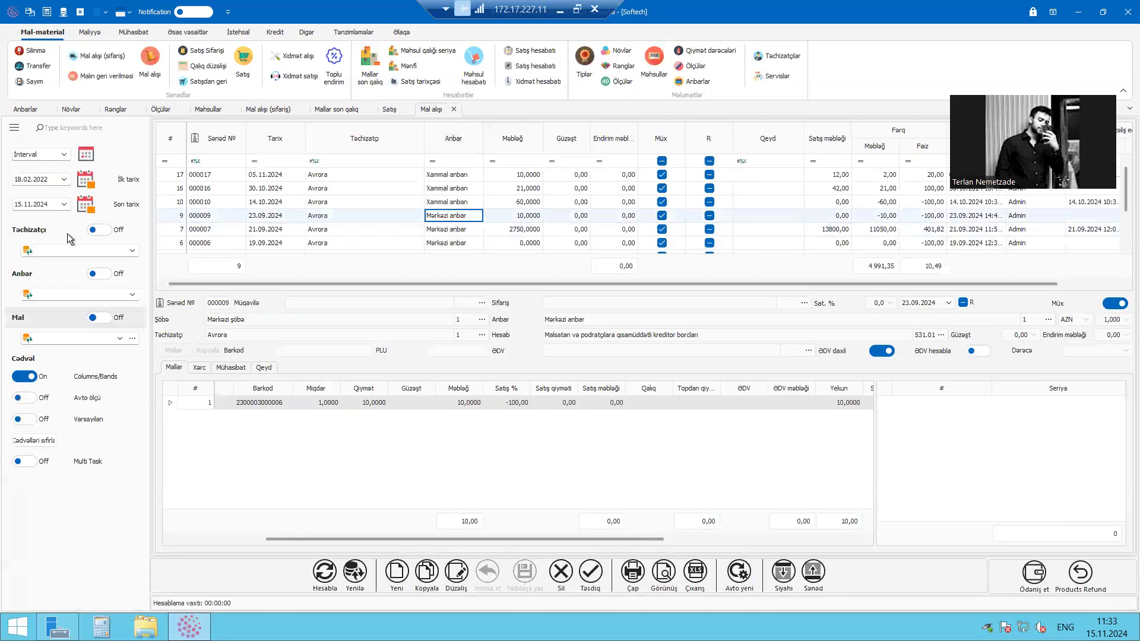
click(45, 204)
click(64, 204)
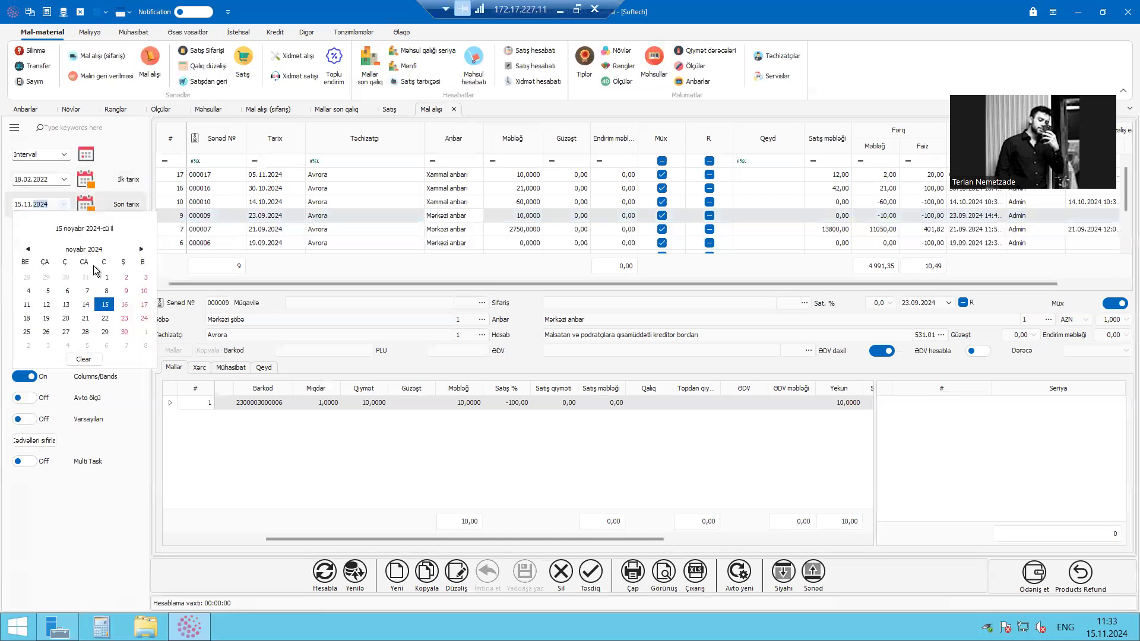
click(124, 304)
click(341, 188)
click(356, 177)
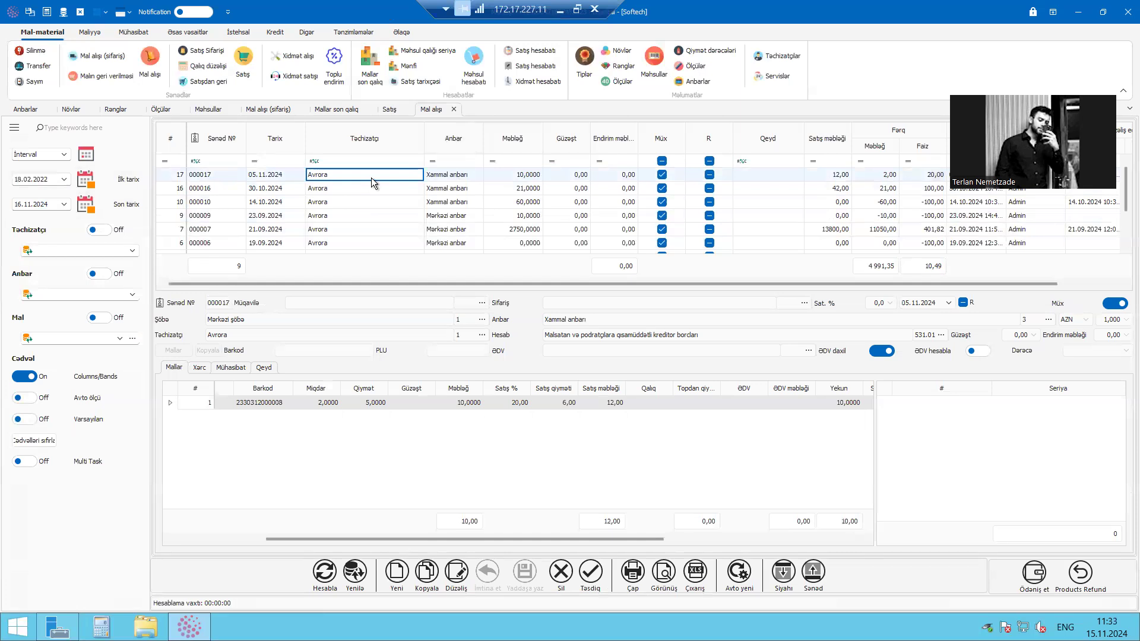
drag(456, 539, 330, 536)
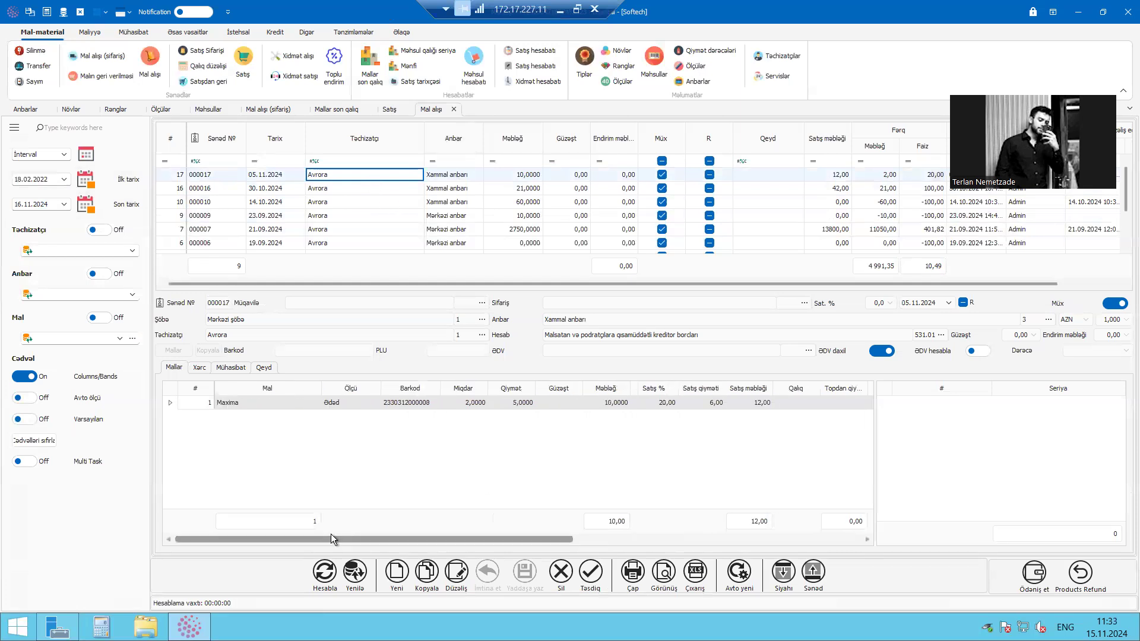
click(301, 416)
click(386, 174)
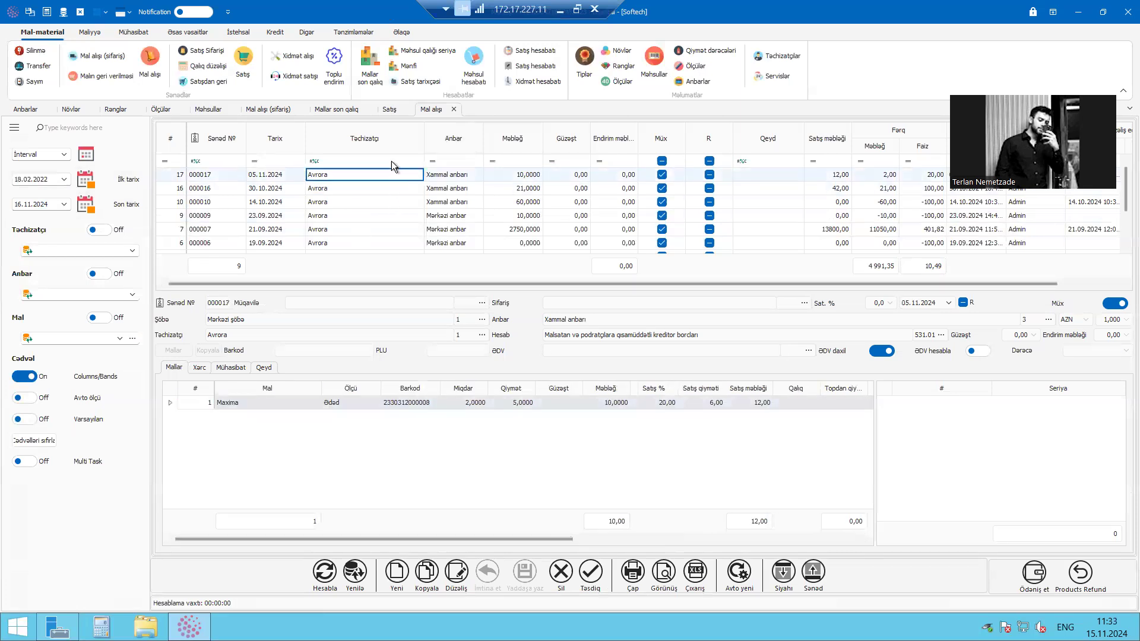
Check Noutbuk Lenova Thinkpad's selling price in the remaining stock report
click(345, 110)
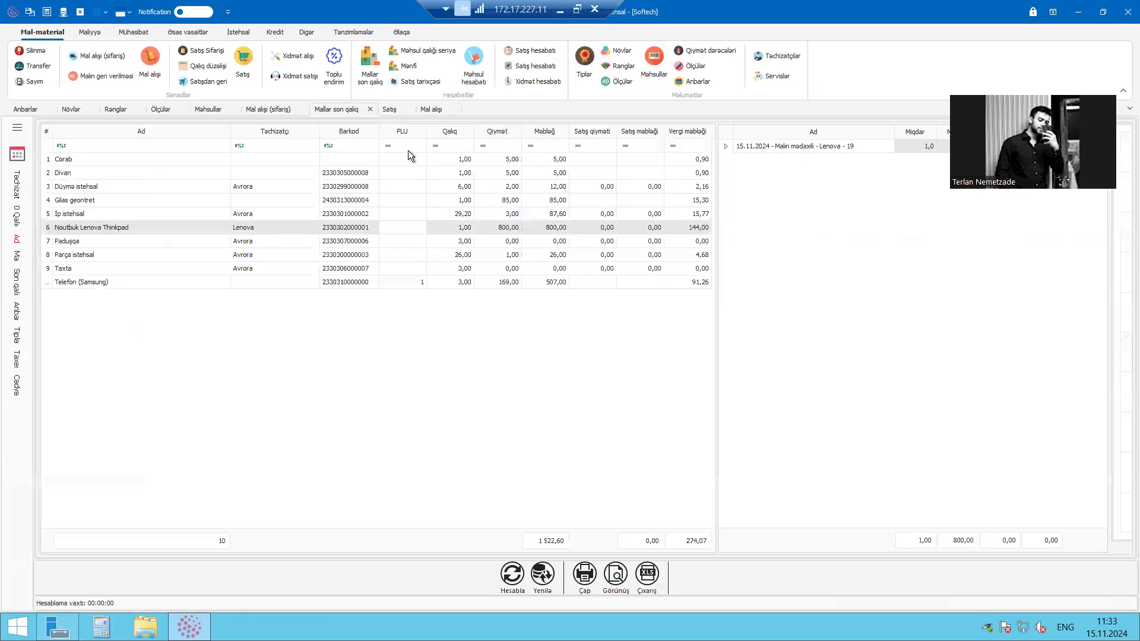
click(593, 214)
click(611, 228)
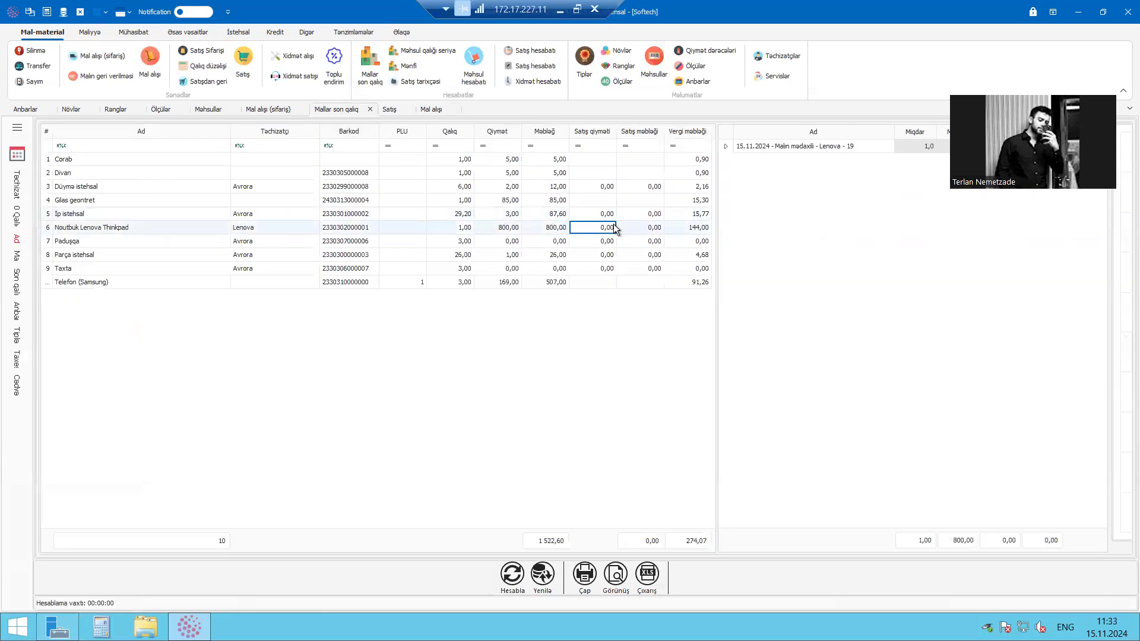
Look through the whole goods purchase list again for the Lenova receipt document
click(433, 110)
click(341, 189)
click(371, 174)
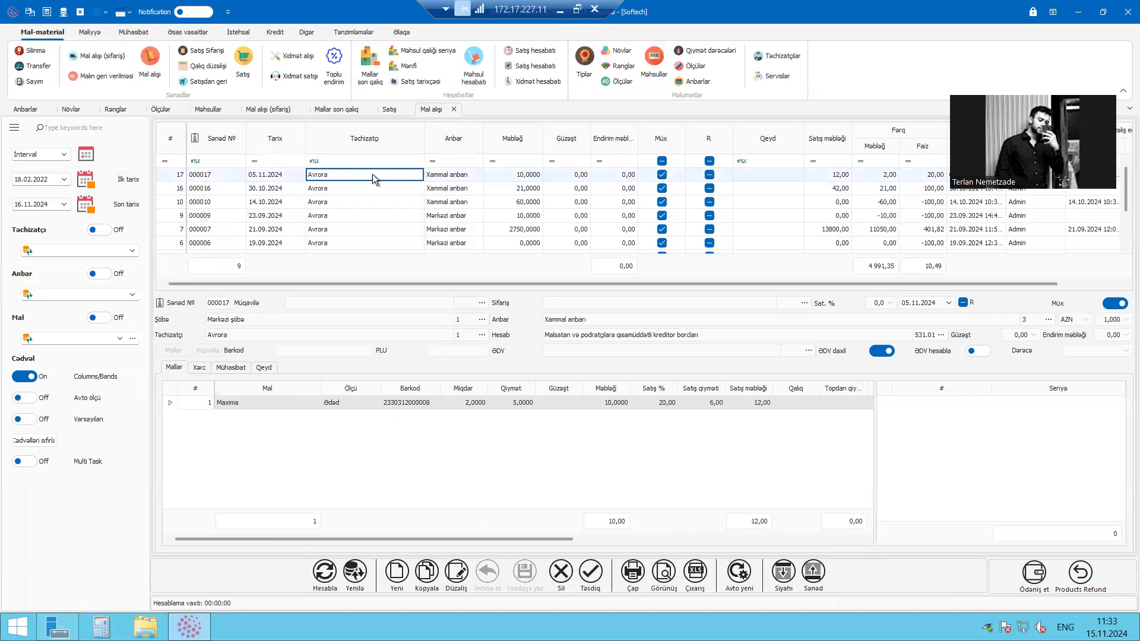
scroll(504, 208, down, 1)
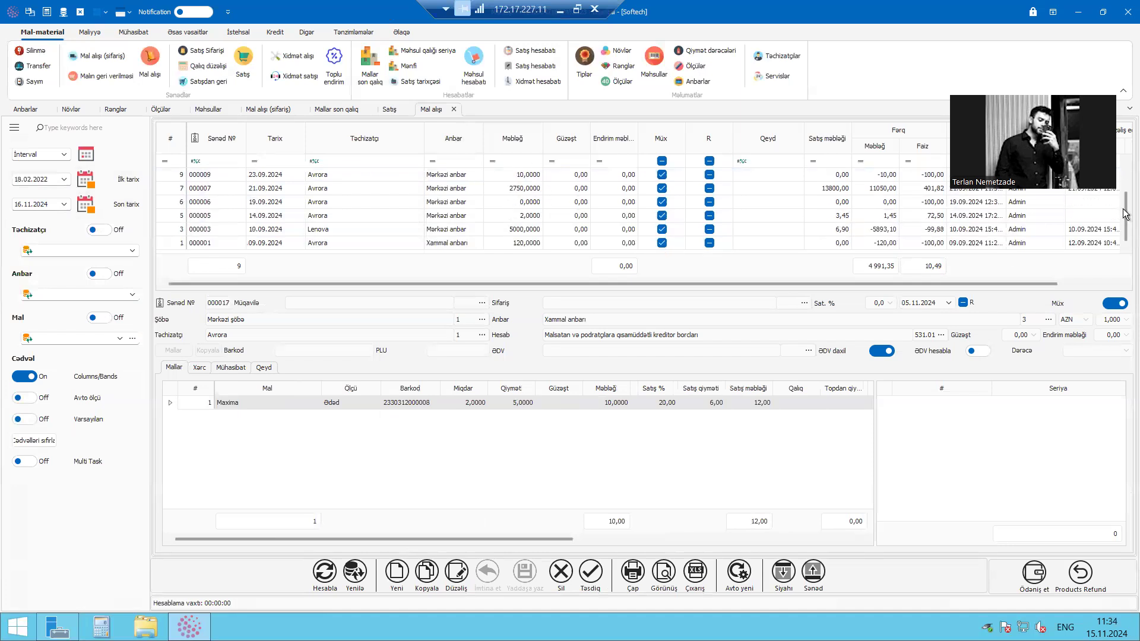
scroll(543, 252, up, 1)
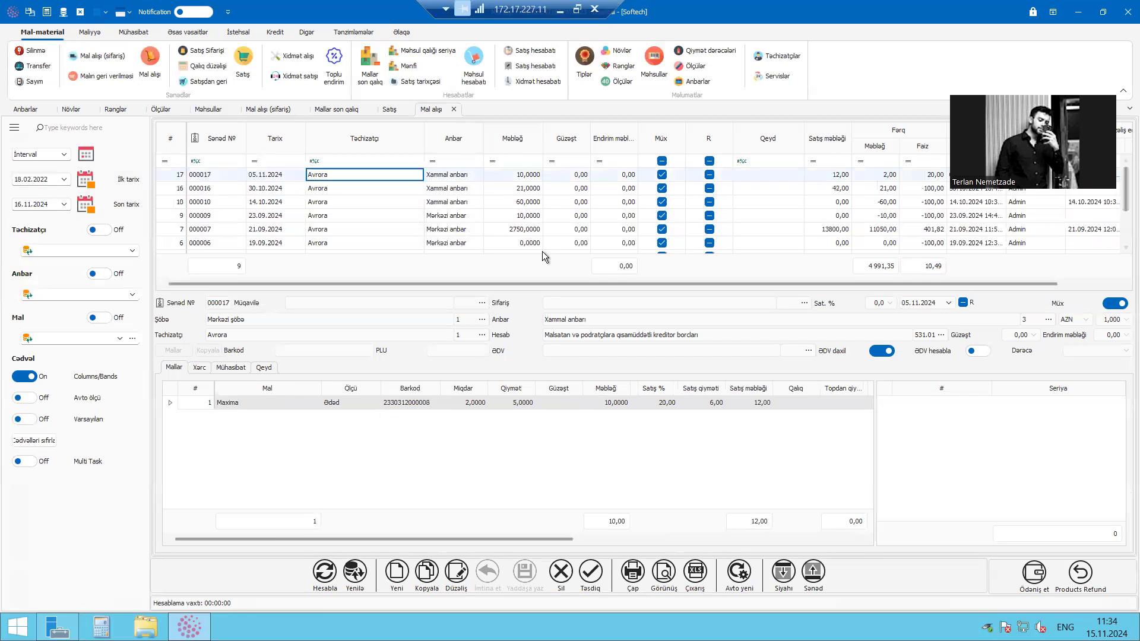
click(446, 192)
key(Up)
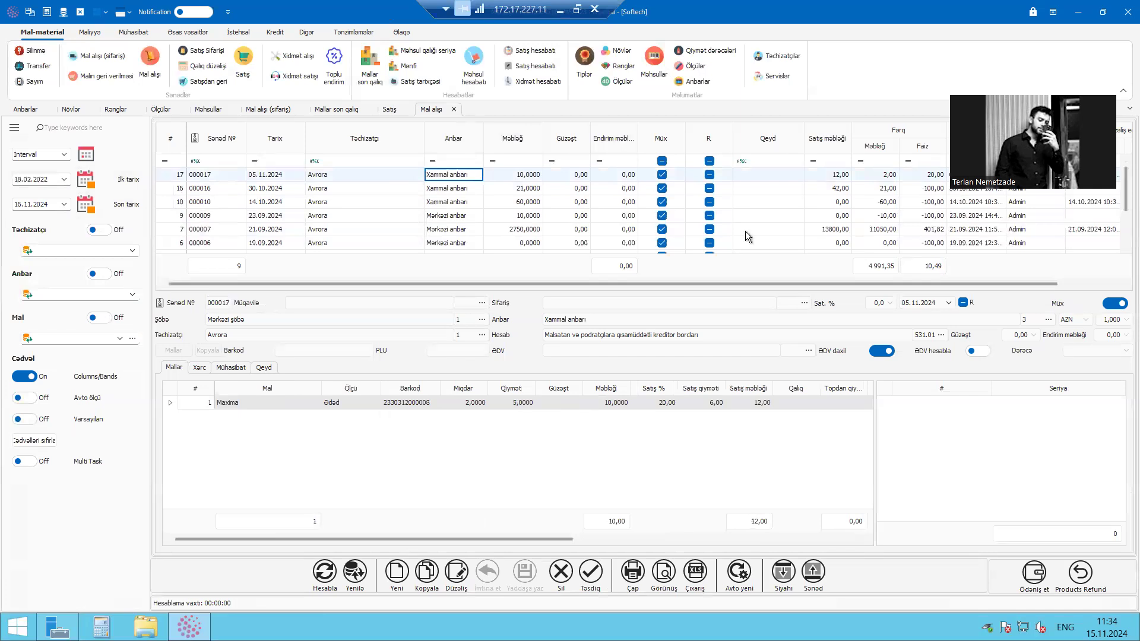
drag(807, 284, 870, 283)
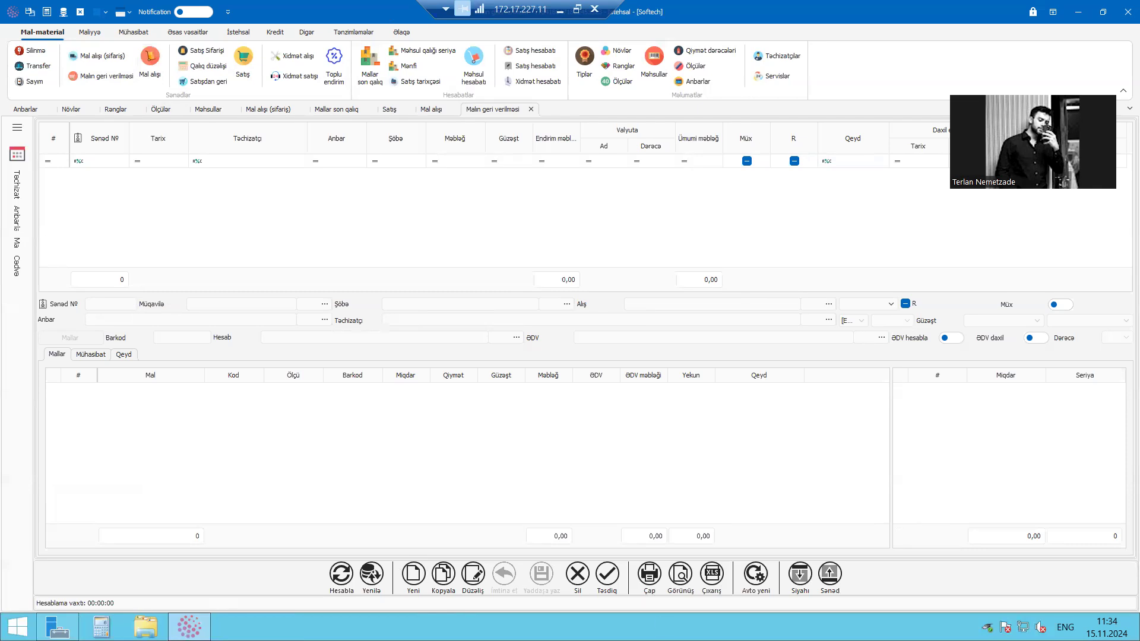
Create a new goods return (Malın geri verilməsi) based on the Avrora purchase document 000005 dated 14.09.2024
click(414, 574)
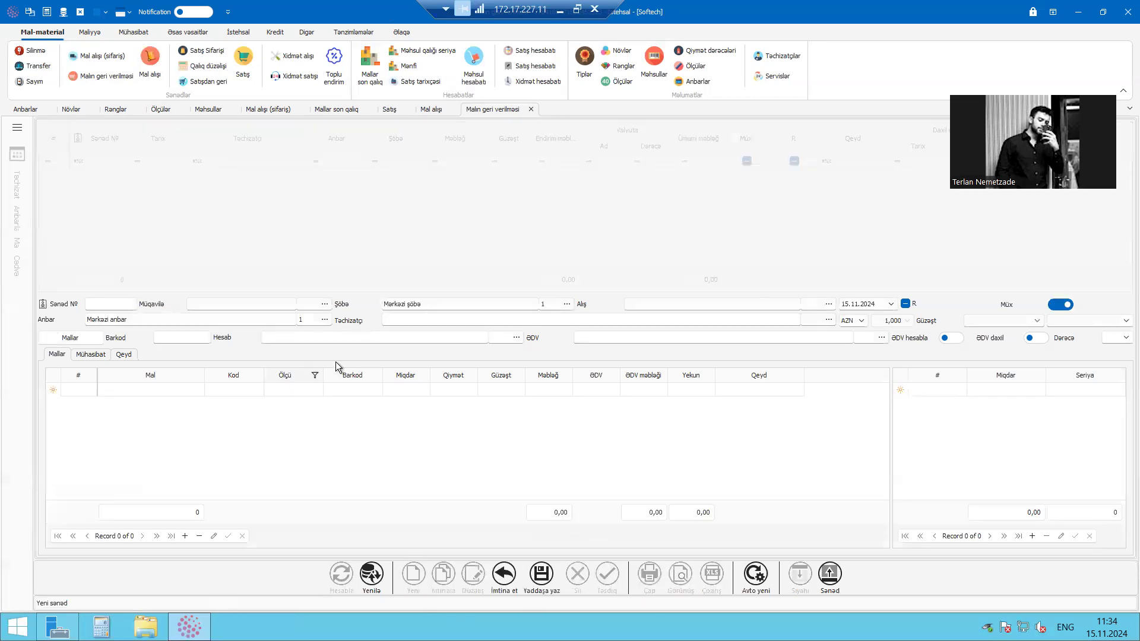
click(824, 319)
click(829, 303)
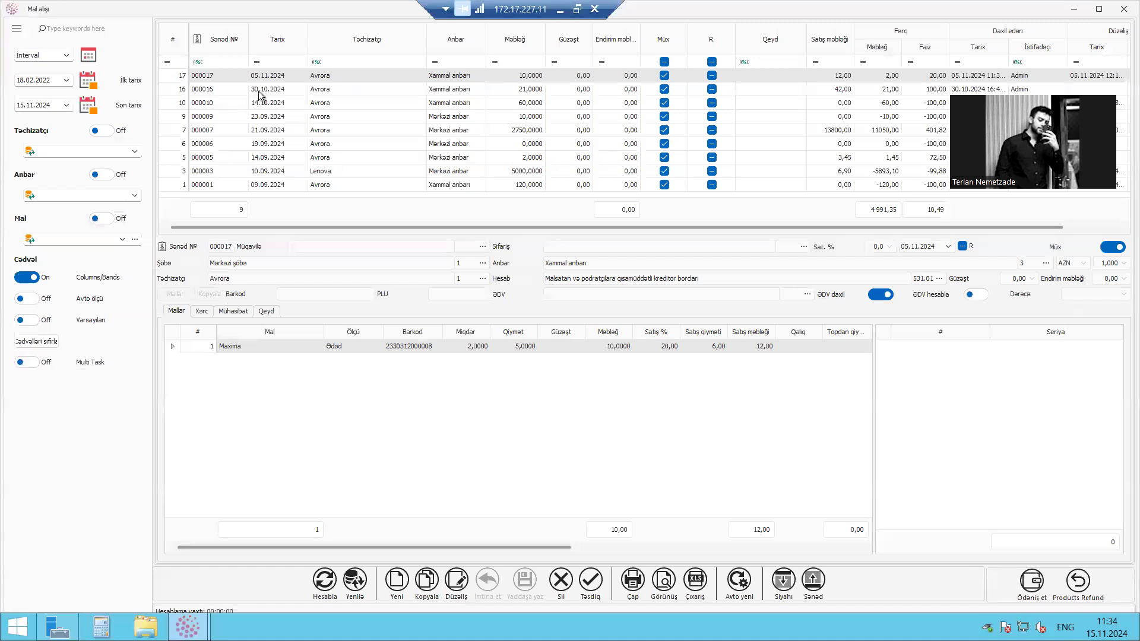
click(401, 187)
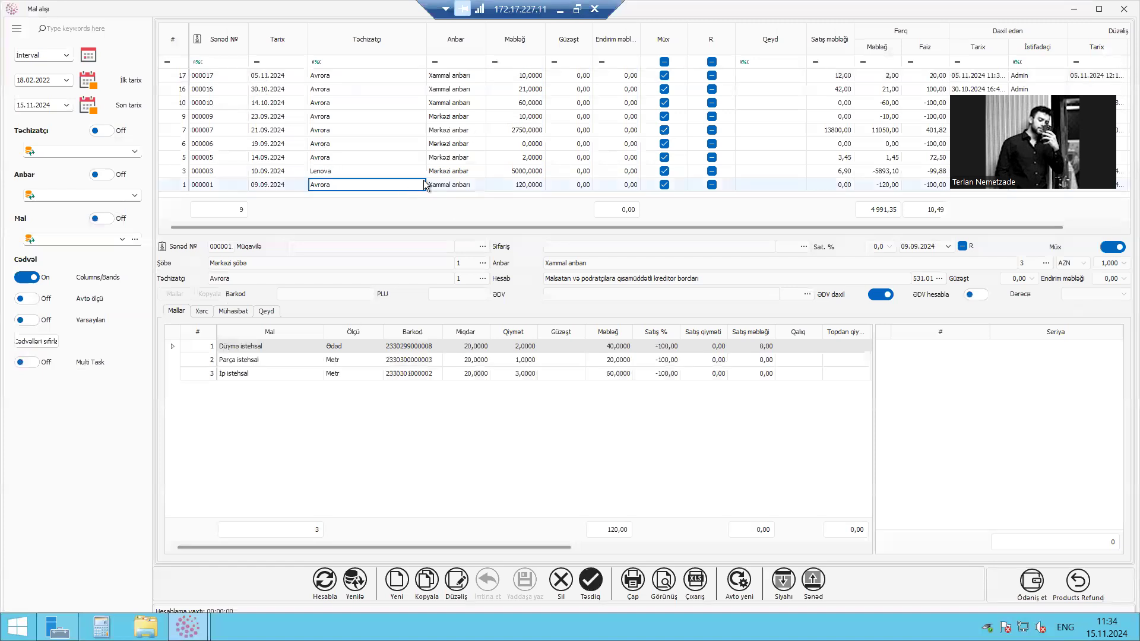
click(432, 173)
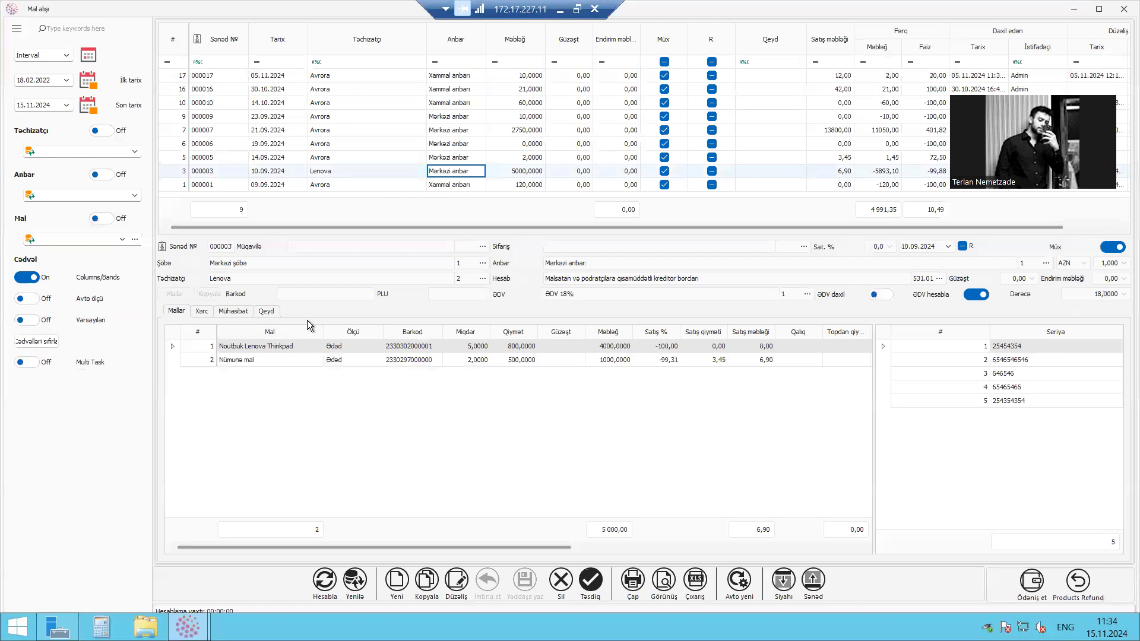
click(362, 159)
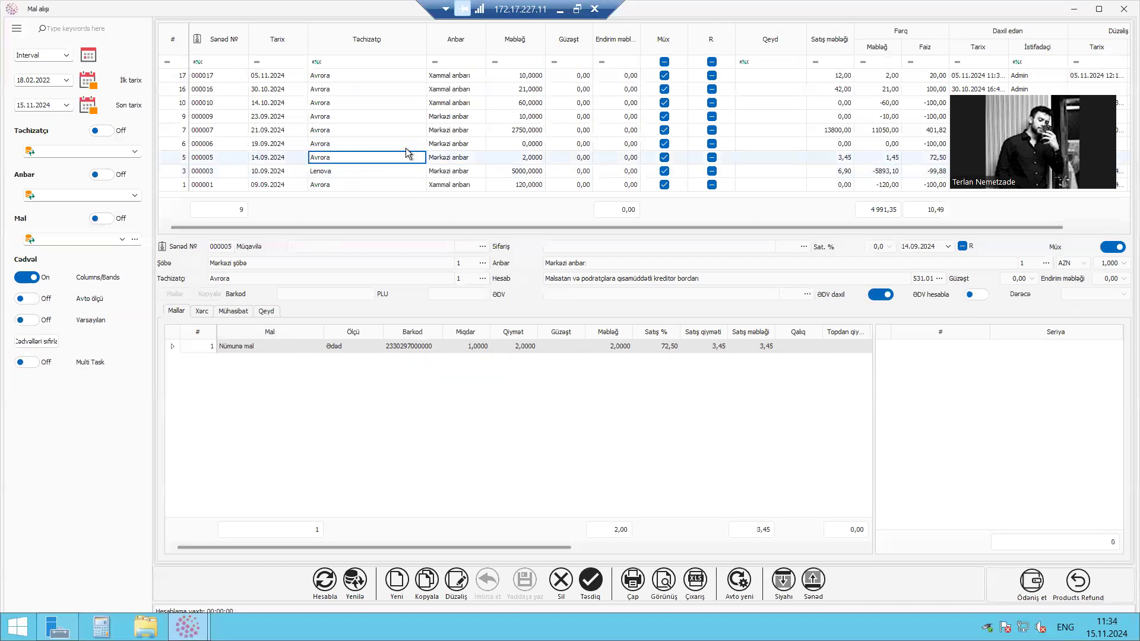
double_click(318, 157)
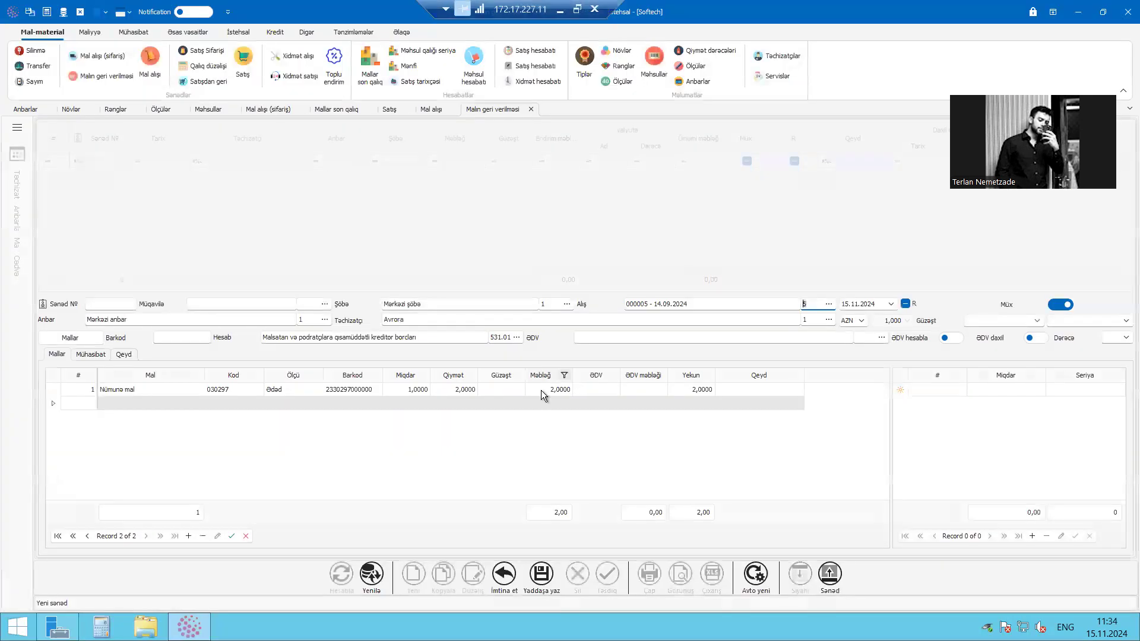
Review the return's linked purchase (Alış), supplier (Təchizatçı) and the quantity and price on its item line
click(421, 443)
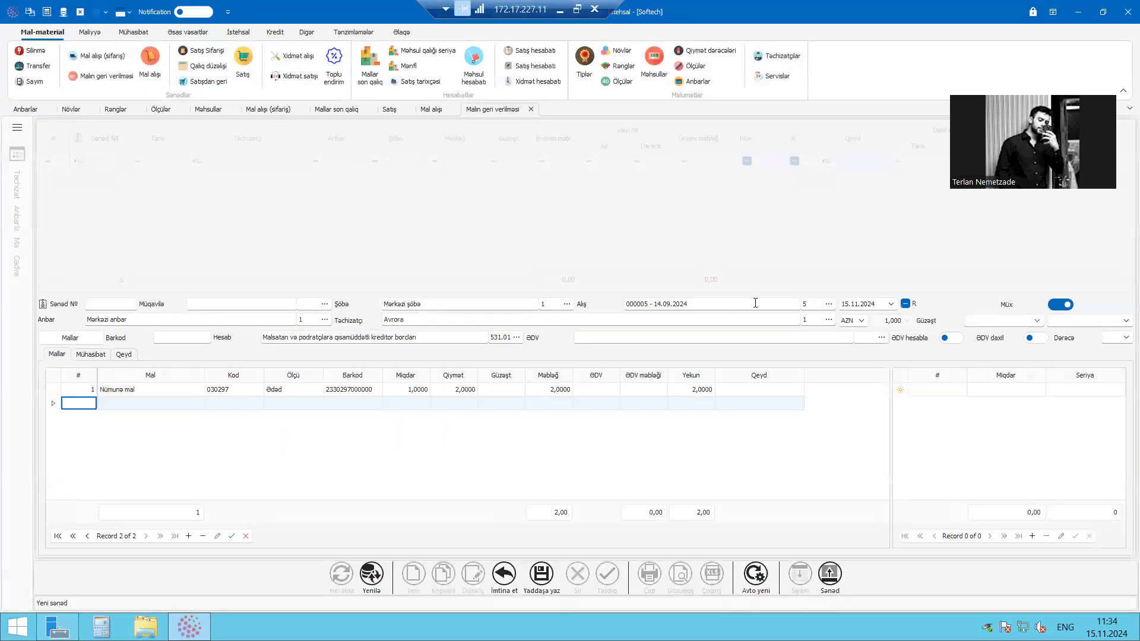
drag(753, 304, 567, 304)
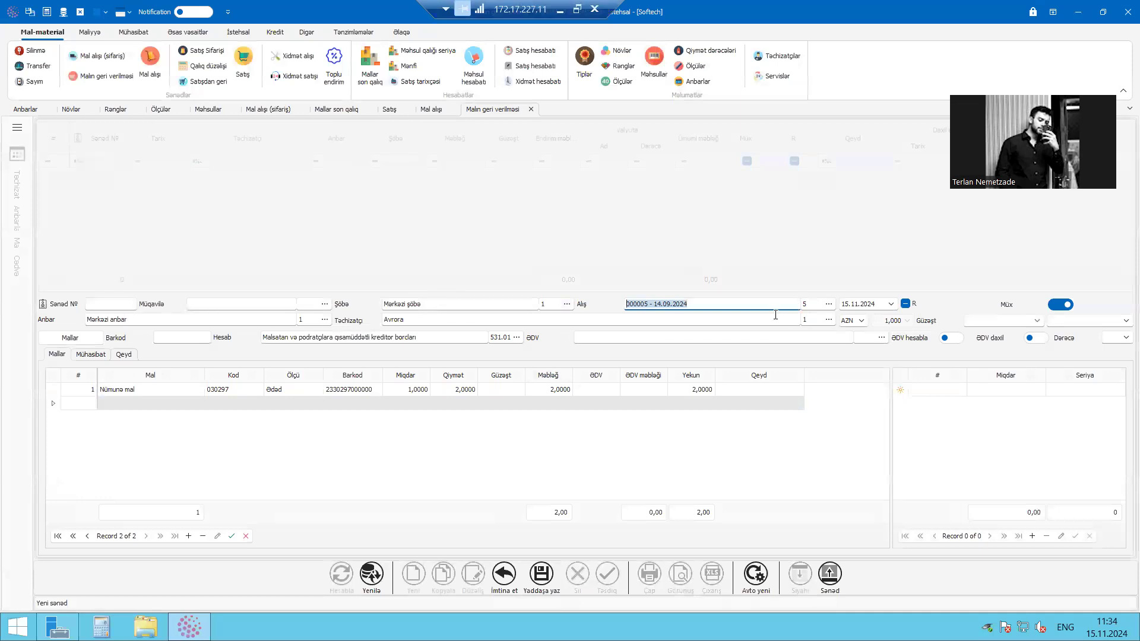
key(Tab)
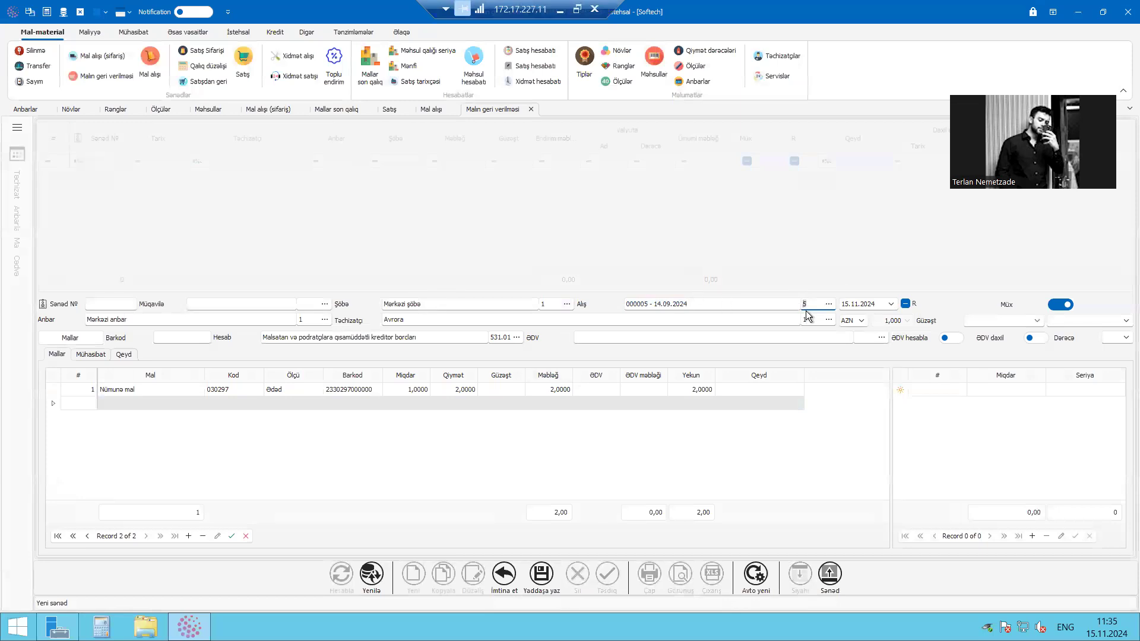
click(383, 319)
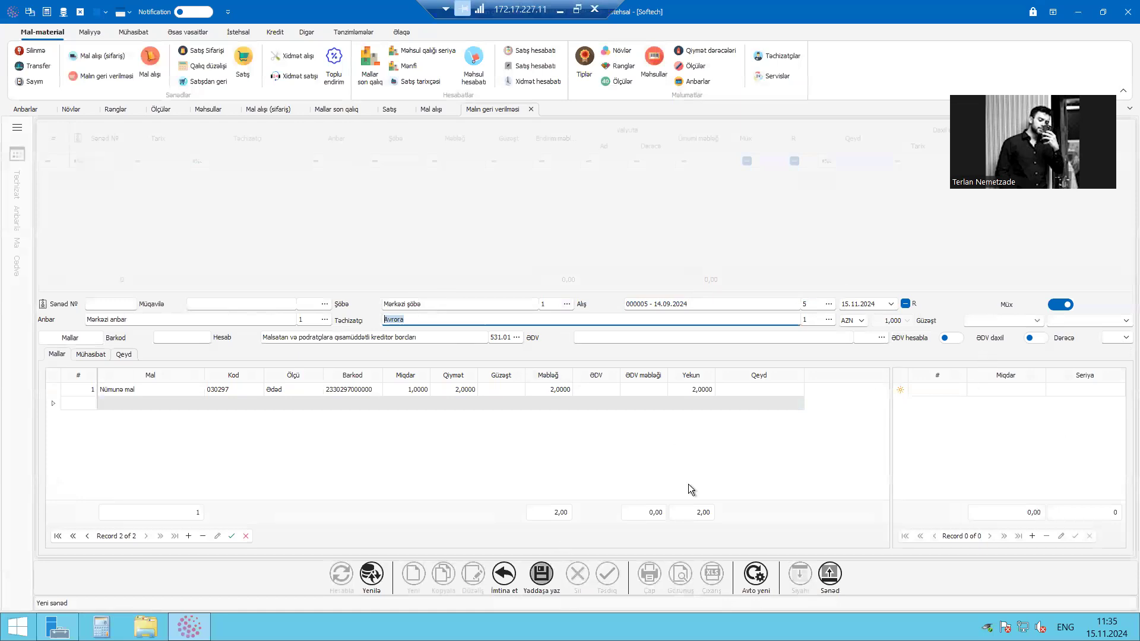
click(754, 405)
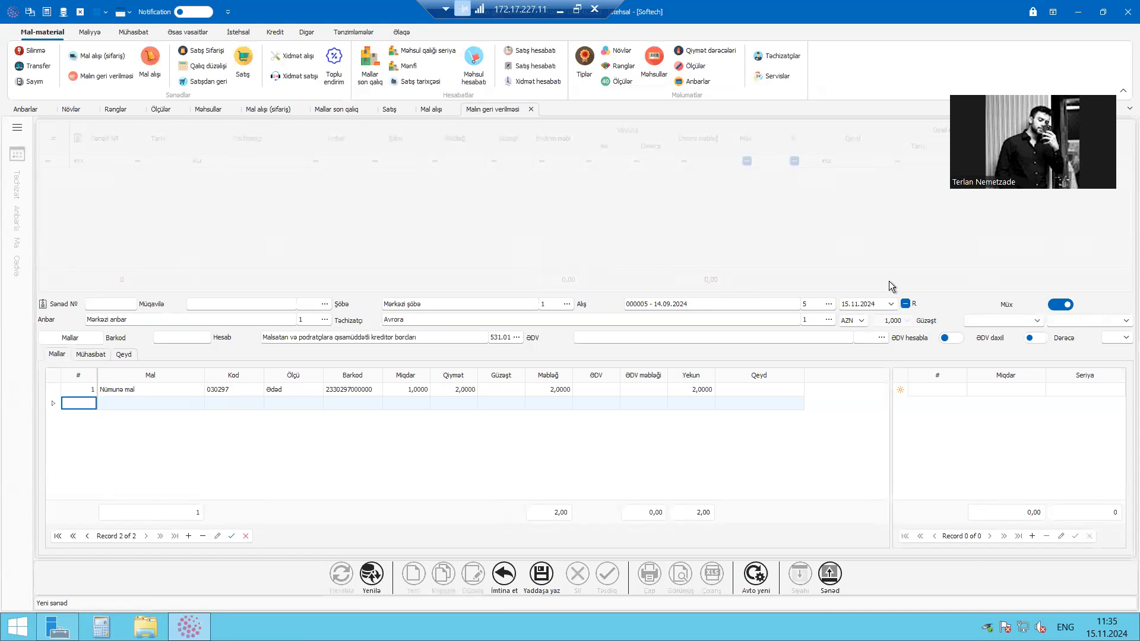
click(446, 390)
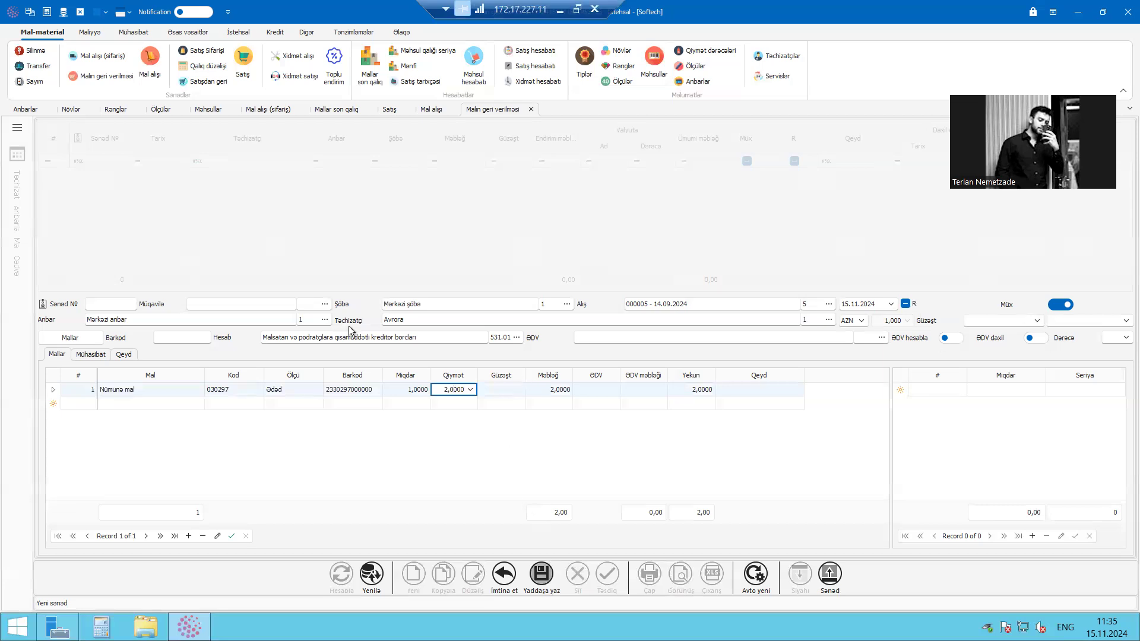
click(810, 305)
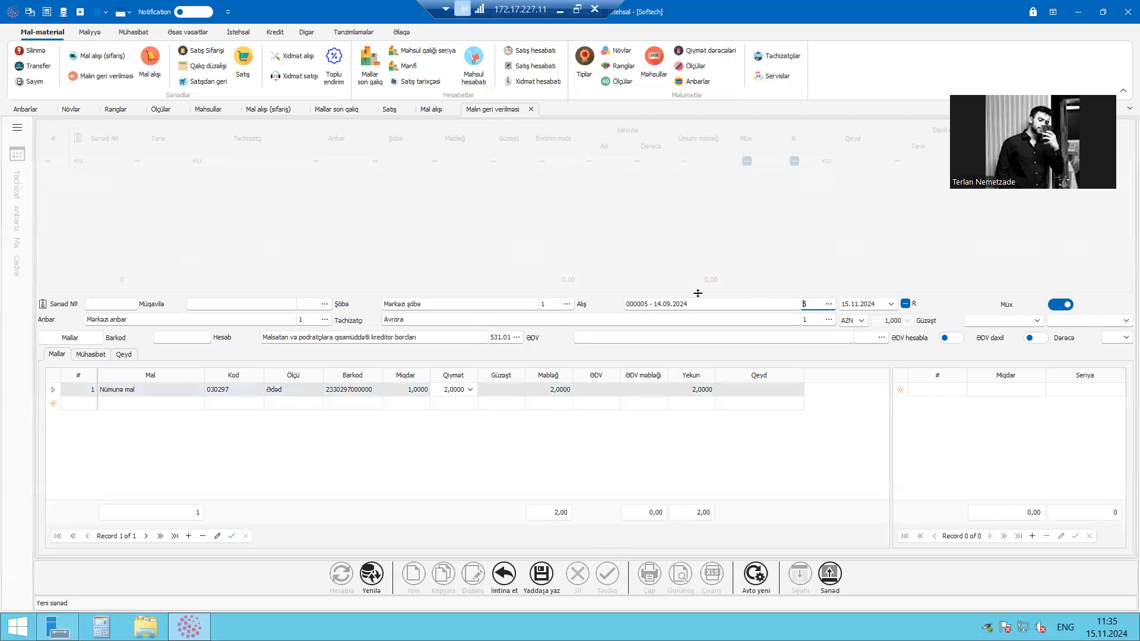
Try to save the goods return with Nümunə mal from Mərkəzi anbar
click(159, 405)
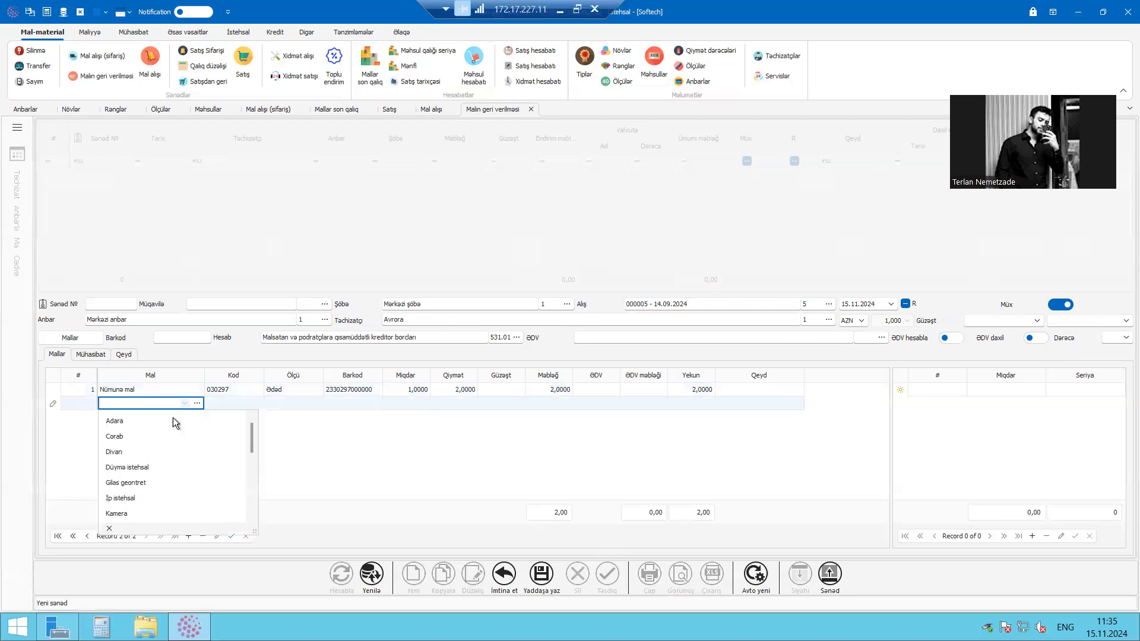
click(389, 470)
click(543, 572)
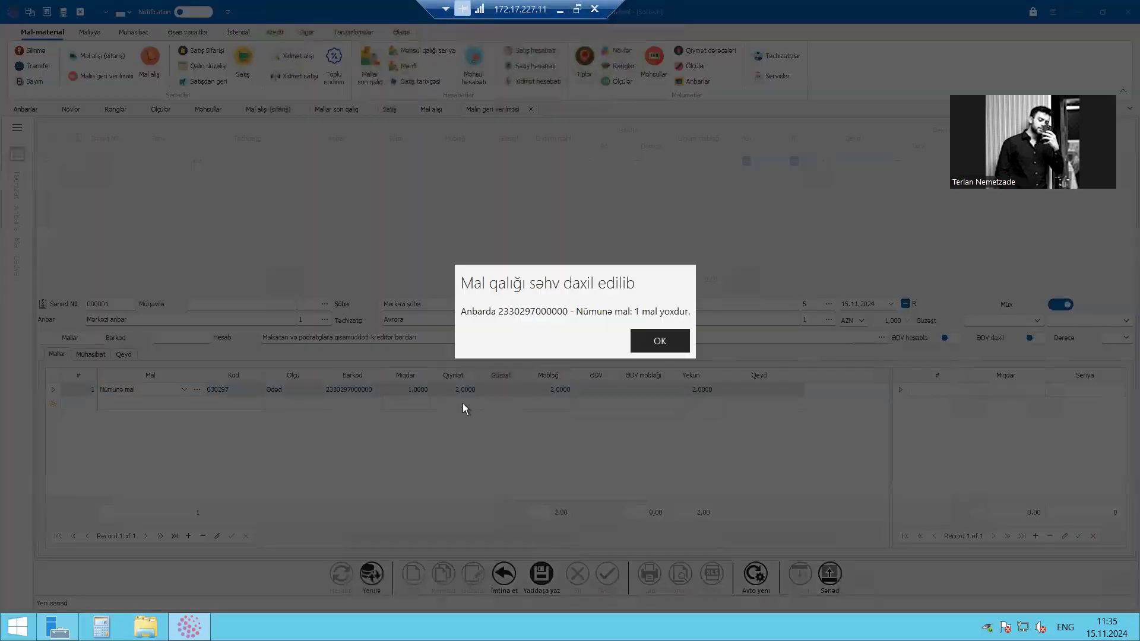
key(Return)
click(412, 402)
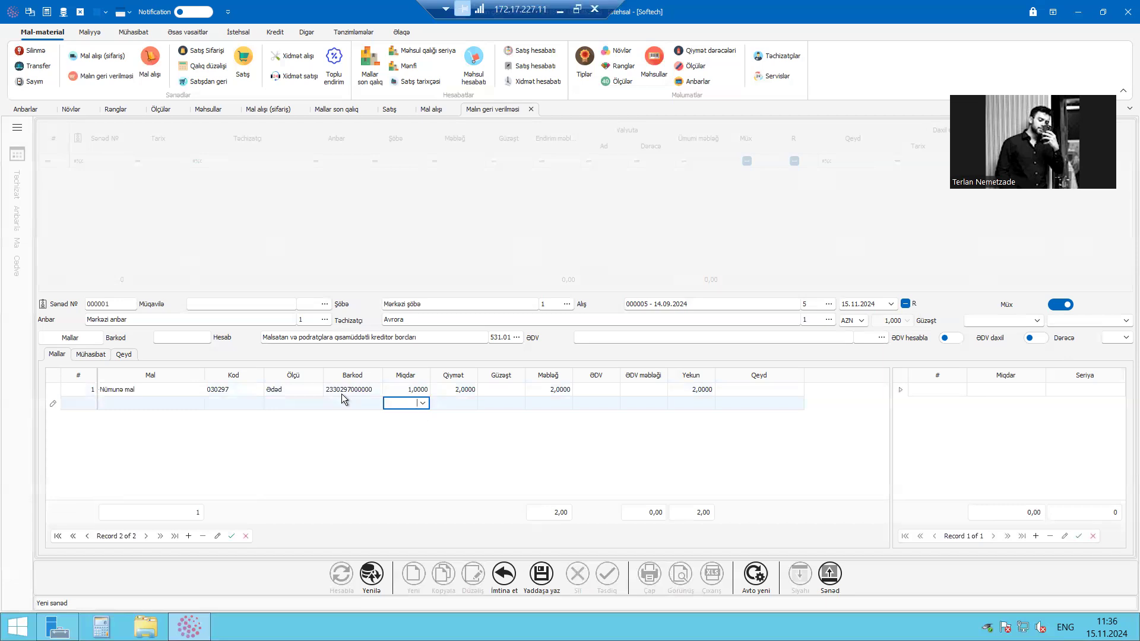
Replace the return's item with Noutbuk Lenova Thinkpad and try to save the document
click(184, 391)
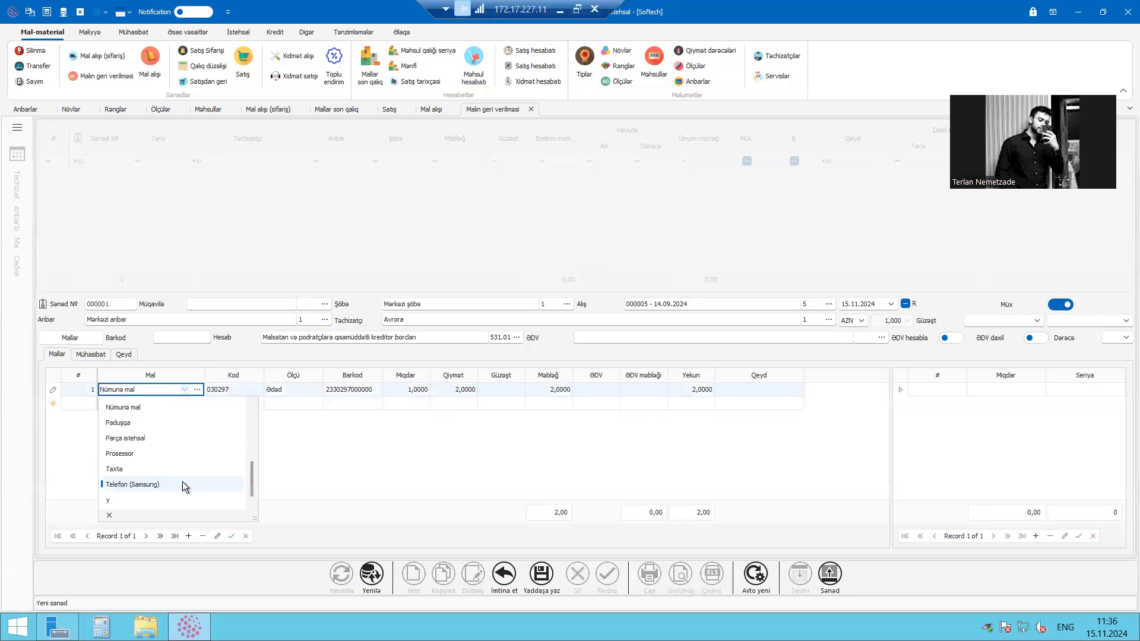
scroll(147, 439, up, 1)
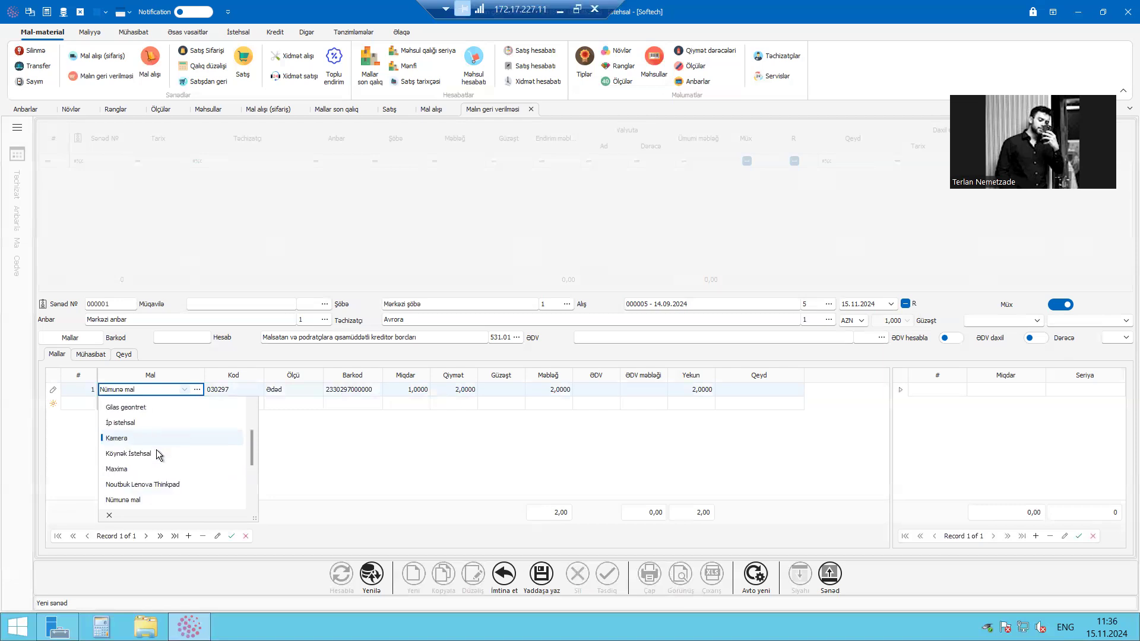
click(183, 484)
click(292, 394)
click(344, 394)
click(400, 394)
click(492, 404)
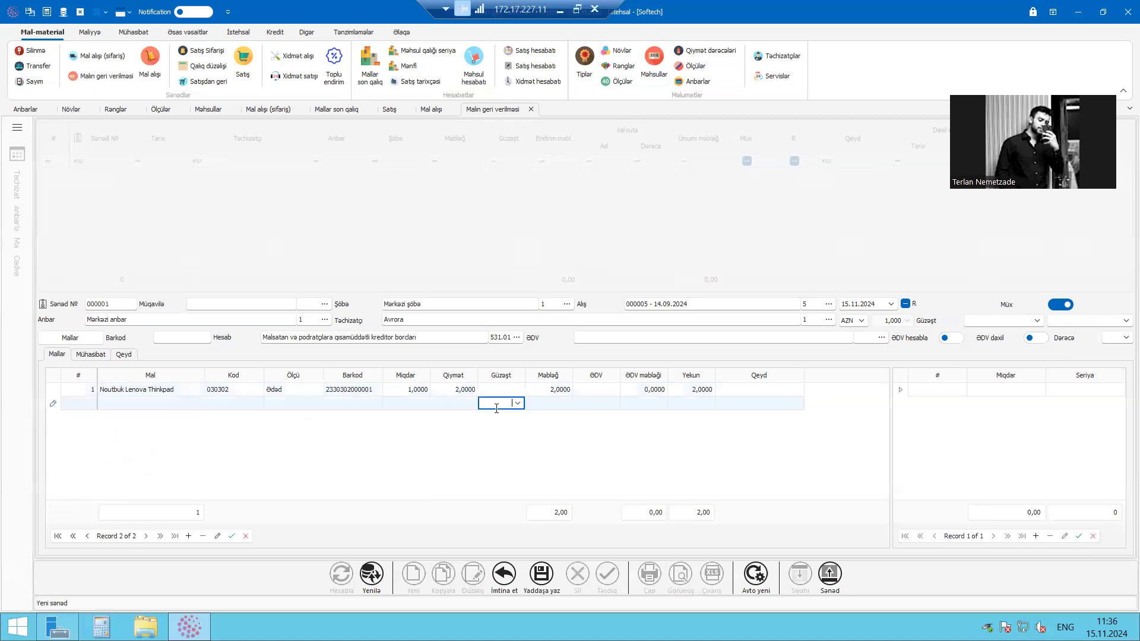
click(554, 575)
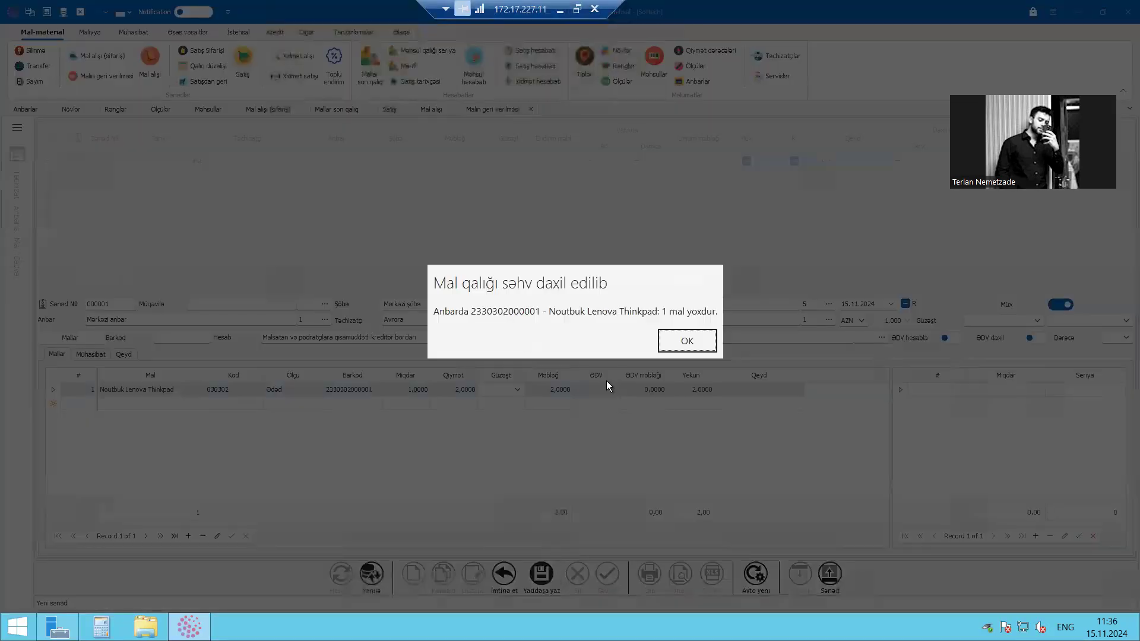
key(Return)
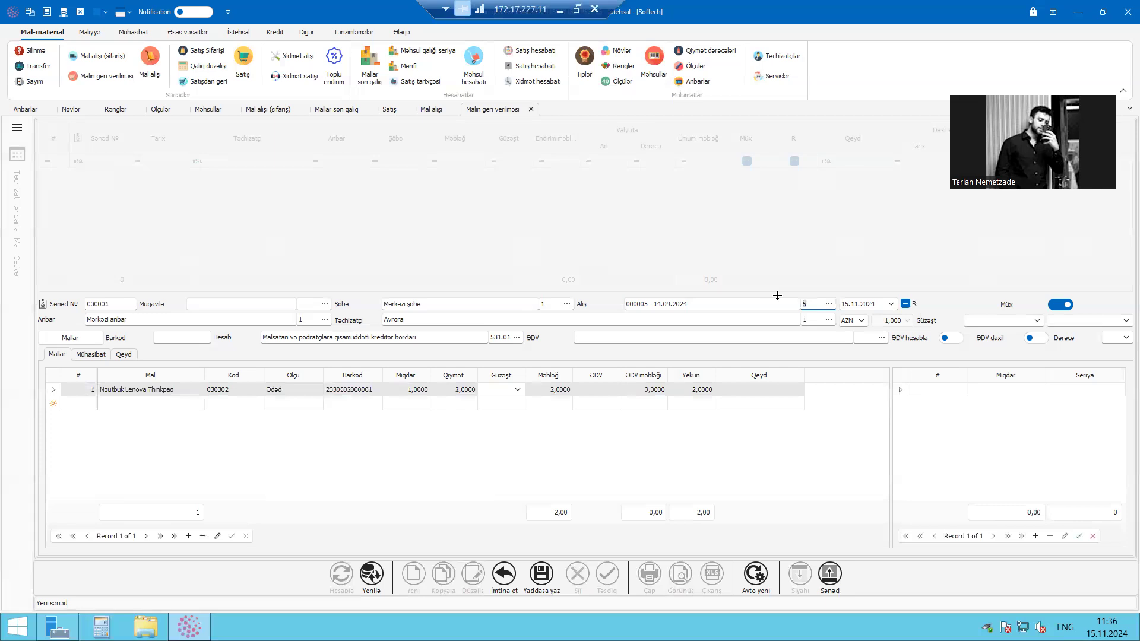
Set the return's warehouse (Anbar) to Bakı anbarı and save the document
drag(203, 318, 11, 263)
text(bak)
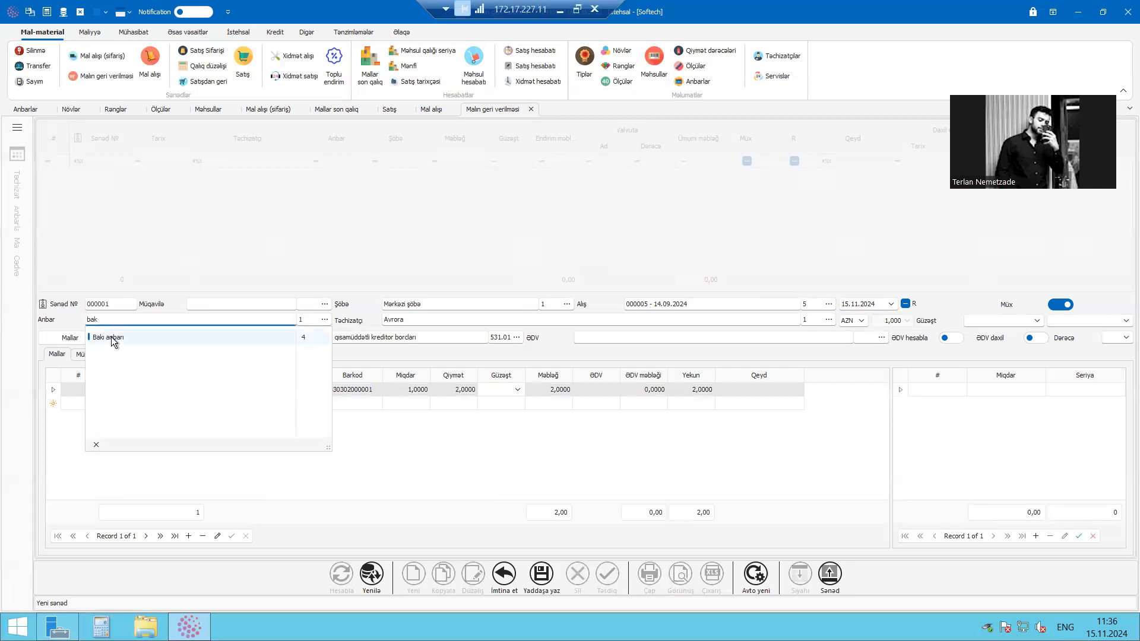
click(111, 339)
click(540, 573)
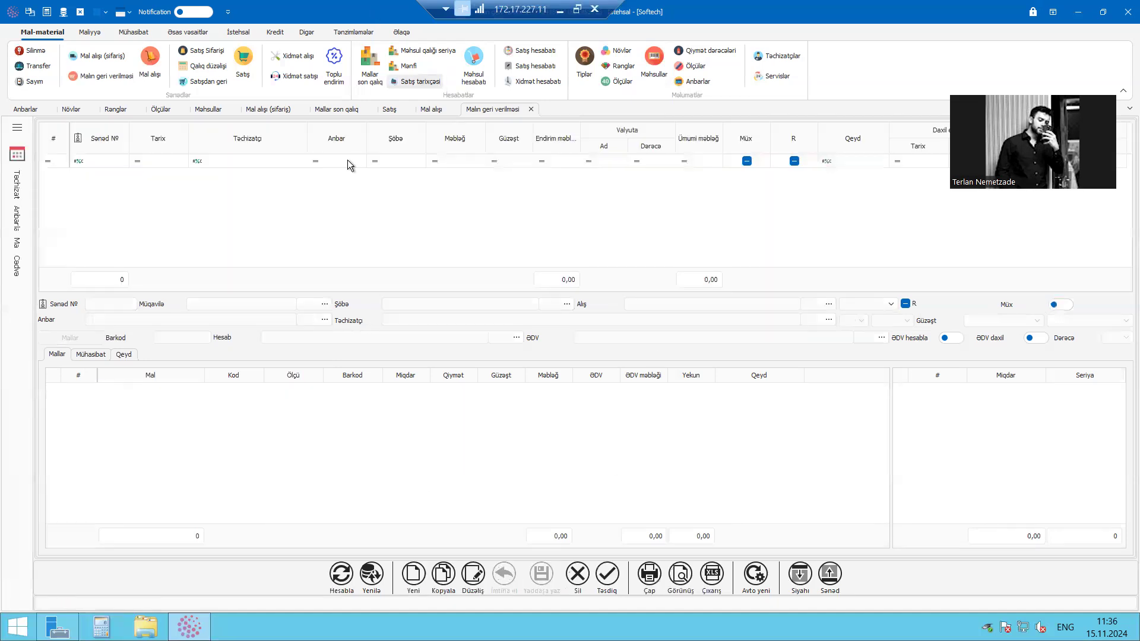
Add Bakı anbarı to the Softech user's permitted warehouses in the privileges (İmtiyazlar) and save
drag(541, 5, 811, 5)
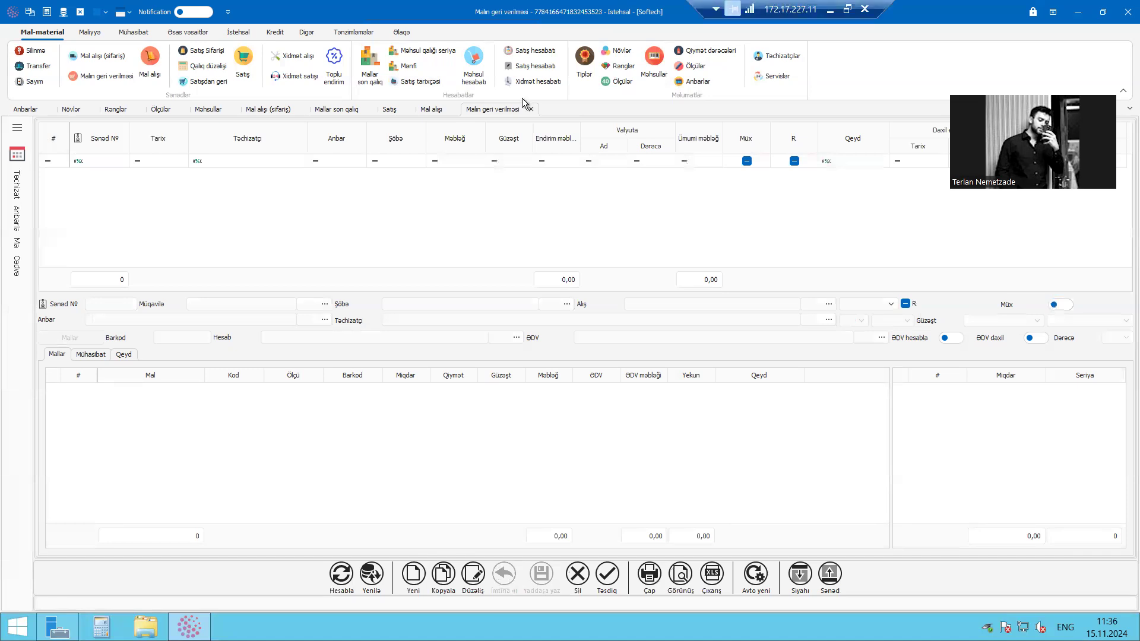
click(336, 36)
click(66, 61)
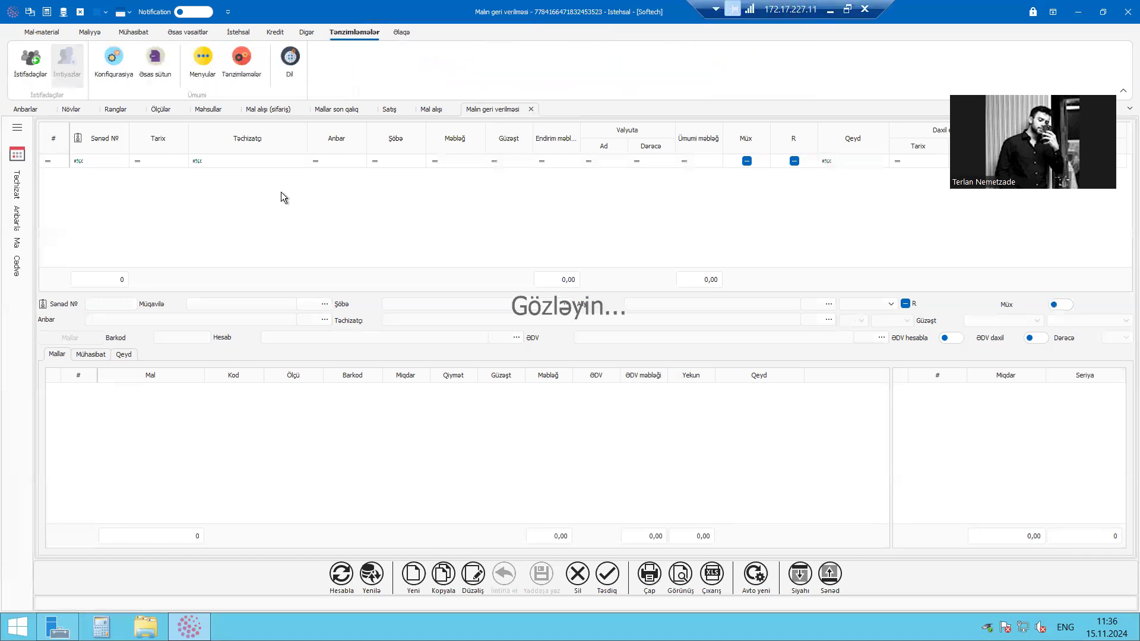
click(204, 171)
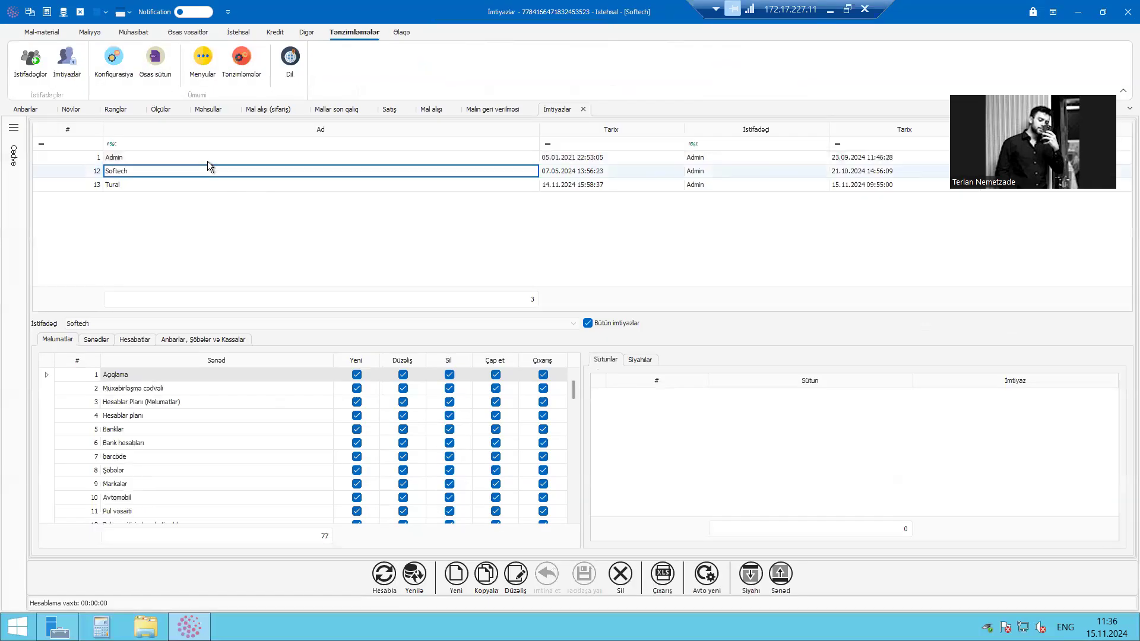
click(523, 585)
click(196, 339)
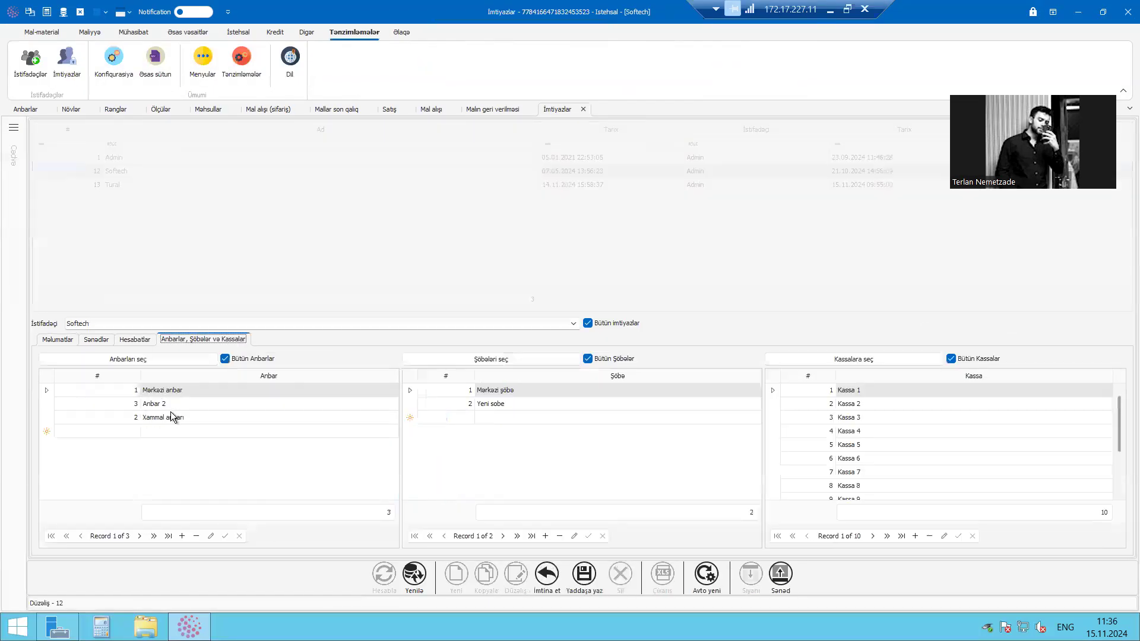
click(205, 432)
click(194, 463)
click(531, 417)
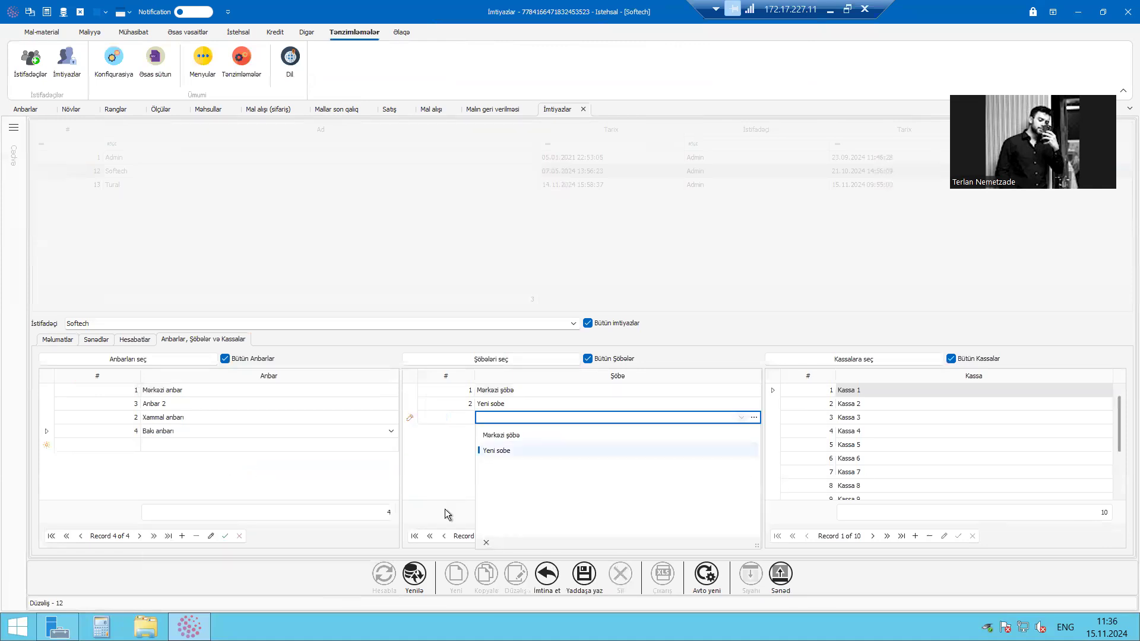
key(Escape)
click(584, 574)
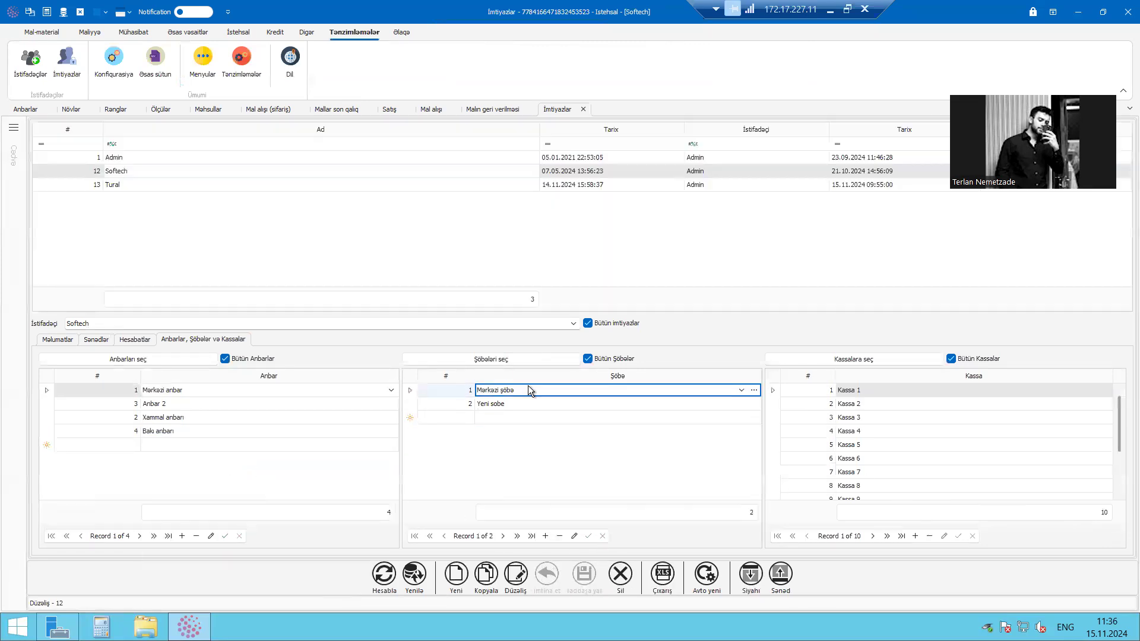
Reload the program data and recalculate the goods purchase list (Mal alışı) to check the Lenova document
click(63, 13)
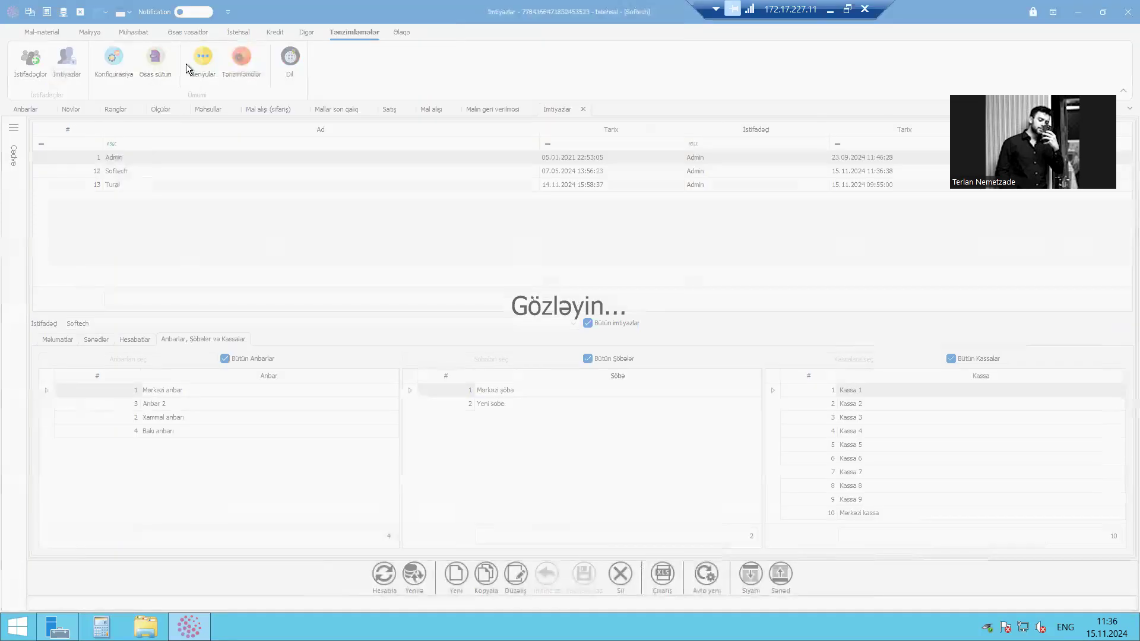
click(55, 33)
click(150, 64)
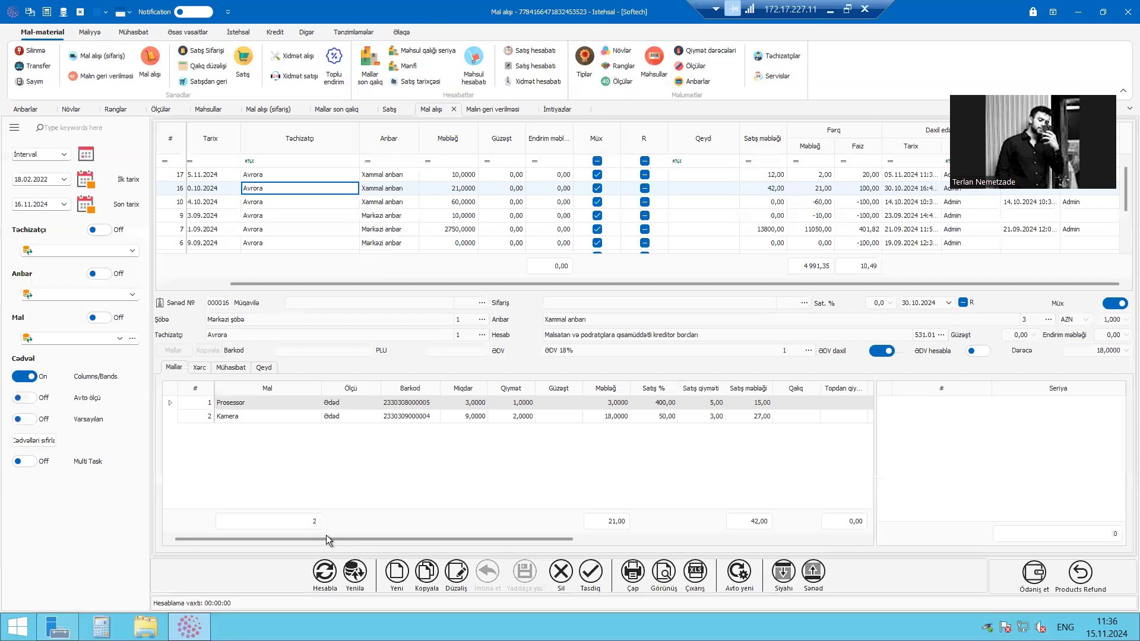
click(268, 174)
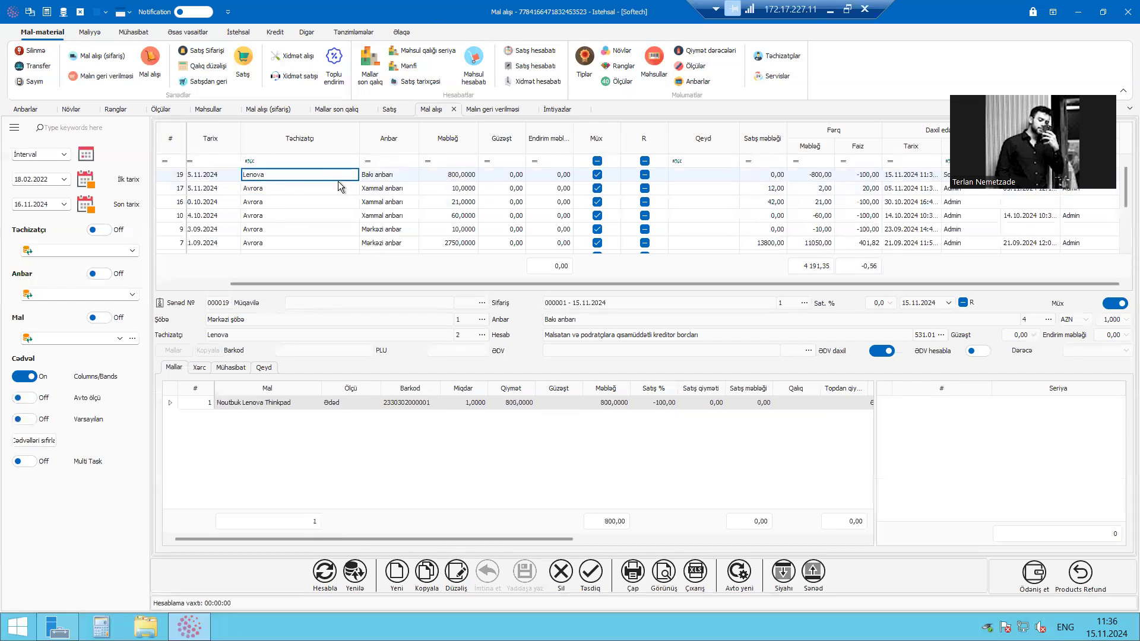
Recalculate the goods return list, check return document 000001, and go back to the goods purchase list
click(347, 576)
click(159, 172)
click(296, 169)
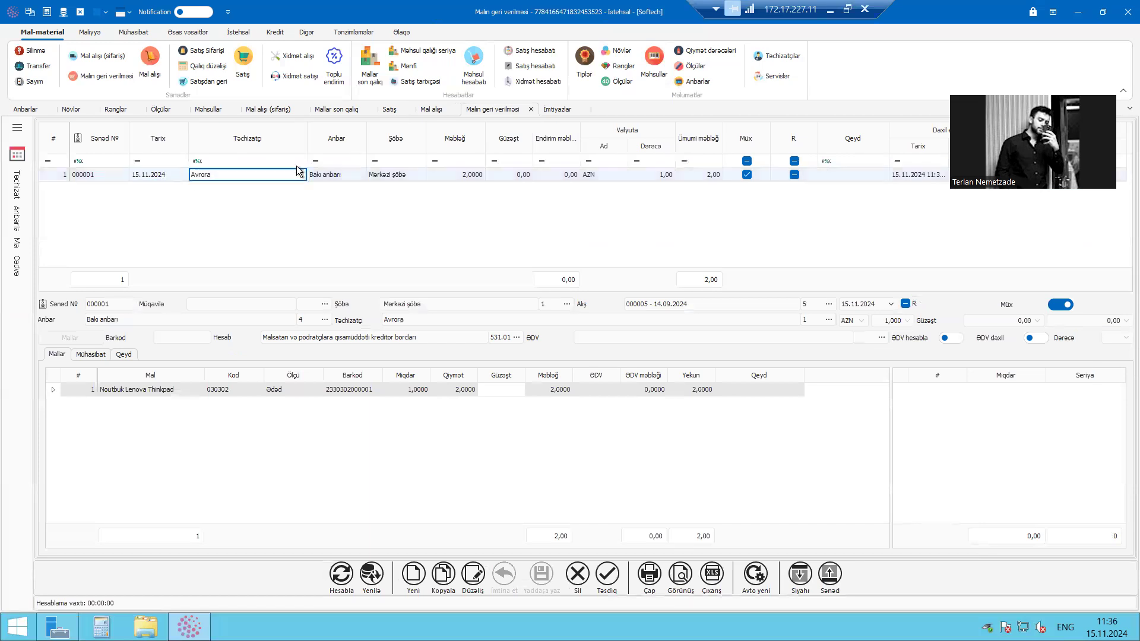
click(431, 109)
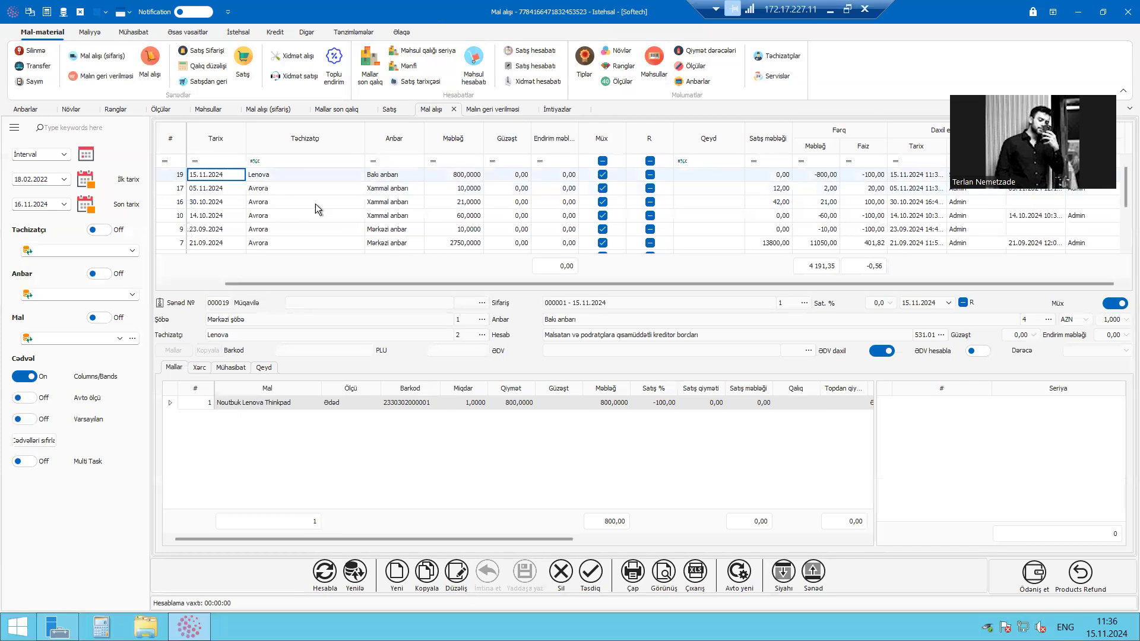
Compare the Noutbuk Lenova Thinkpad line in the purchase document with the line in return document 000001
click(285, 406)
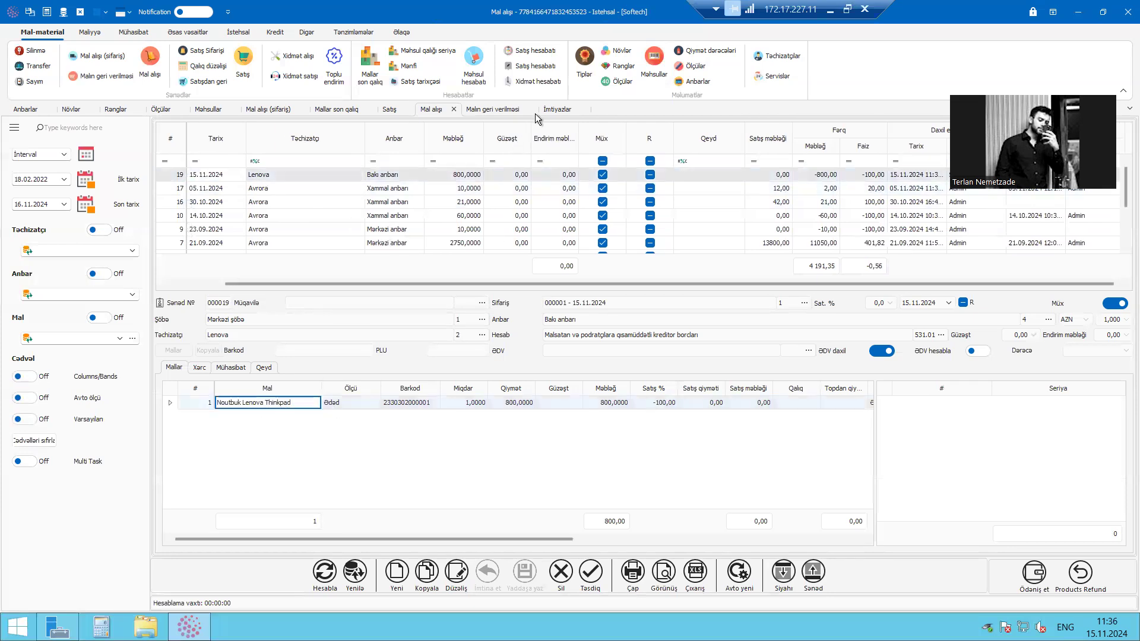
click(497, 109)
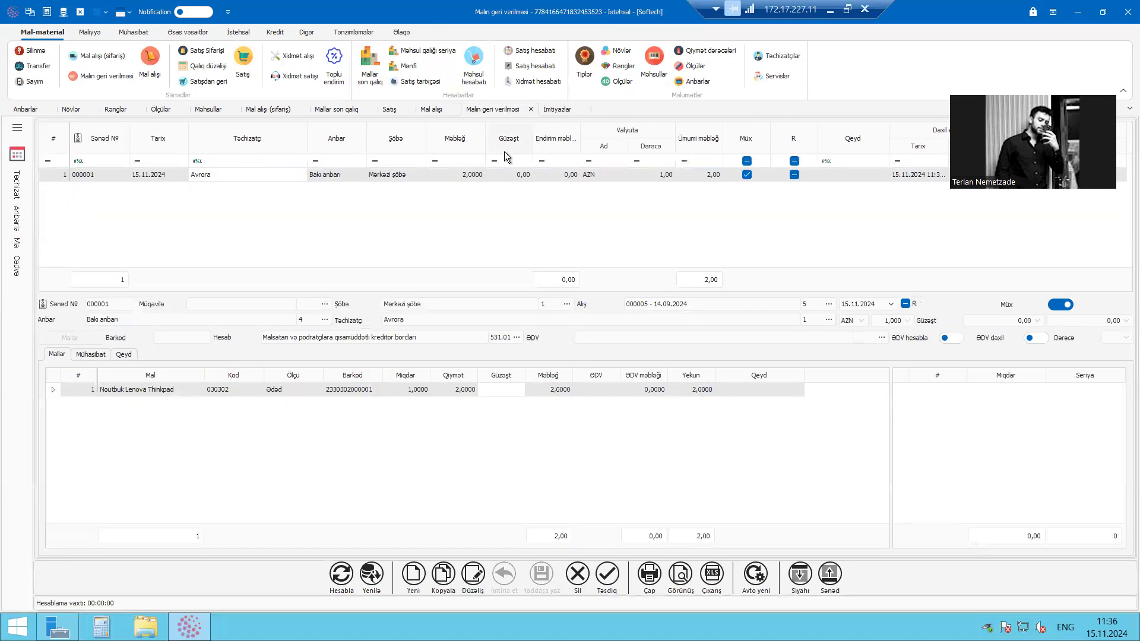
click(149, 397)
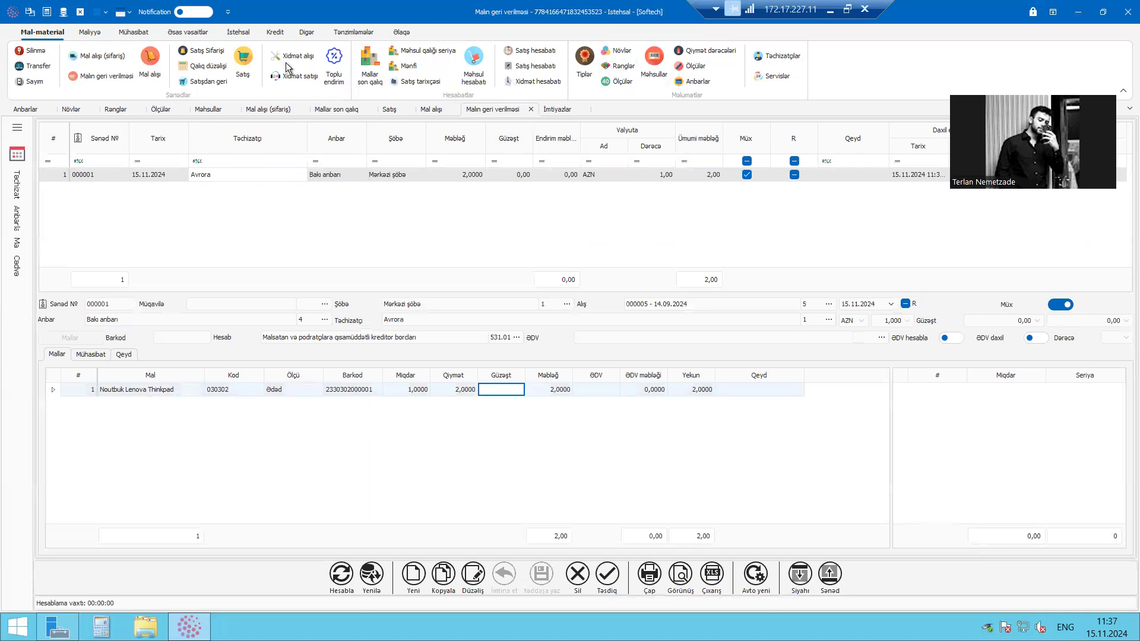
Open the stock balance report (Mallar son qalıq) and recalculate it to check the Noutbuk Lenova Thinkpad stock
click(370, 67)
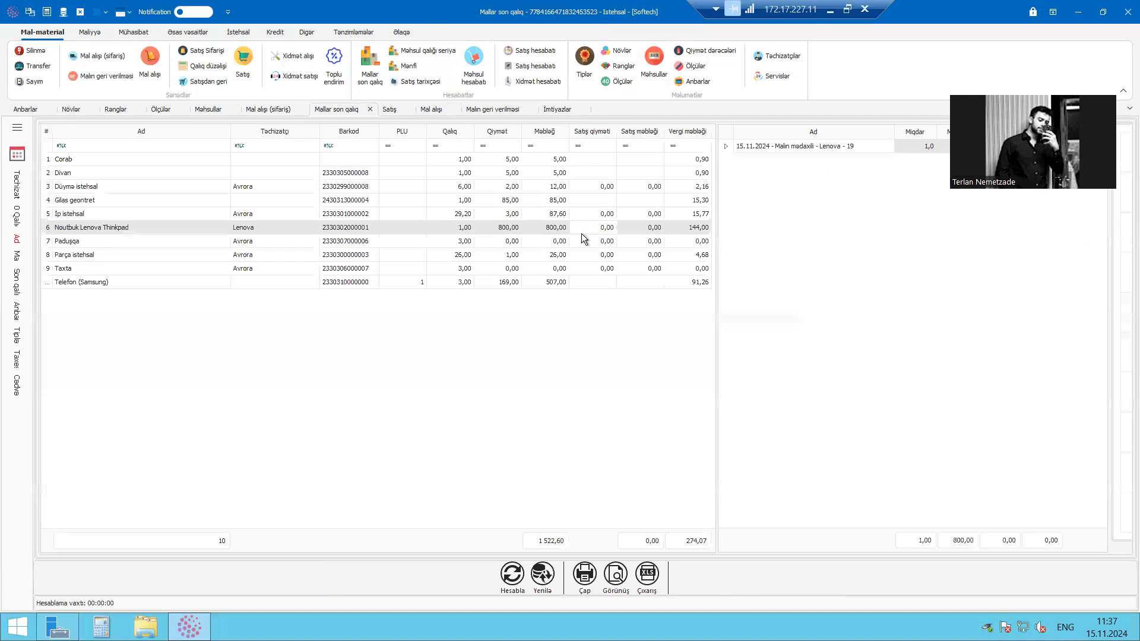
click(444, 226)
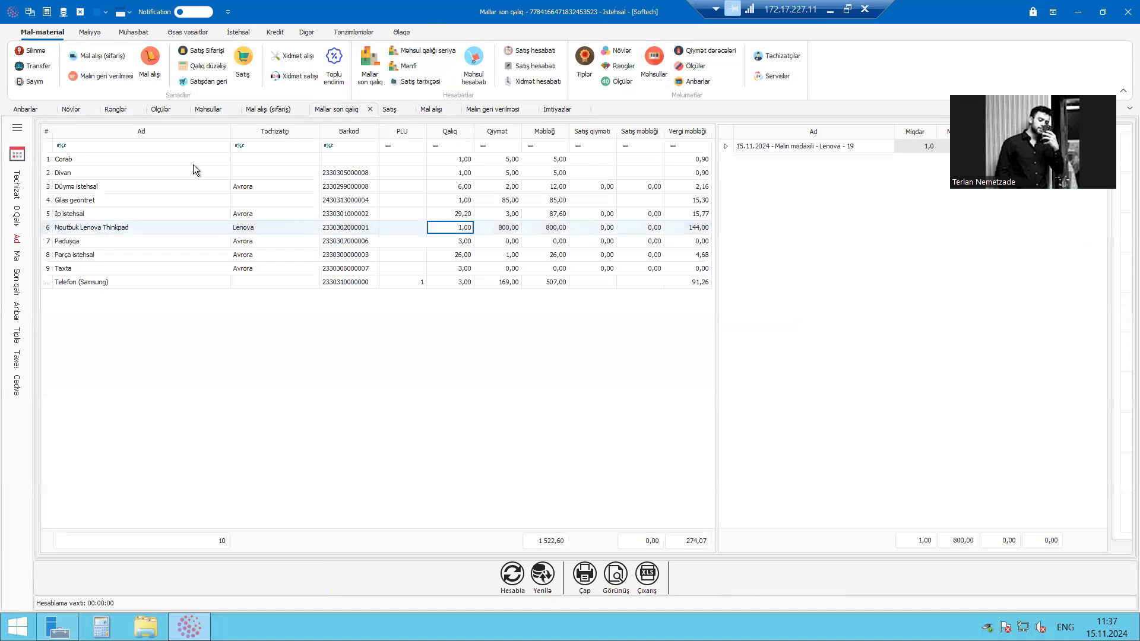
click(514, 573)
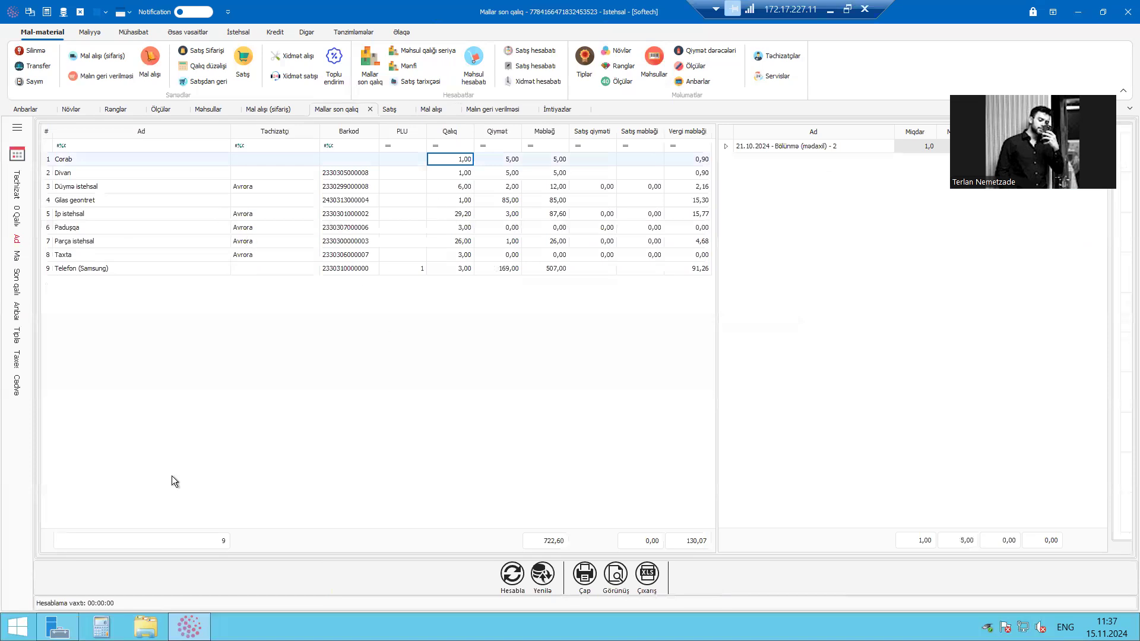
click(126, 177)
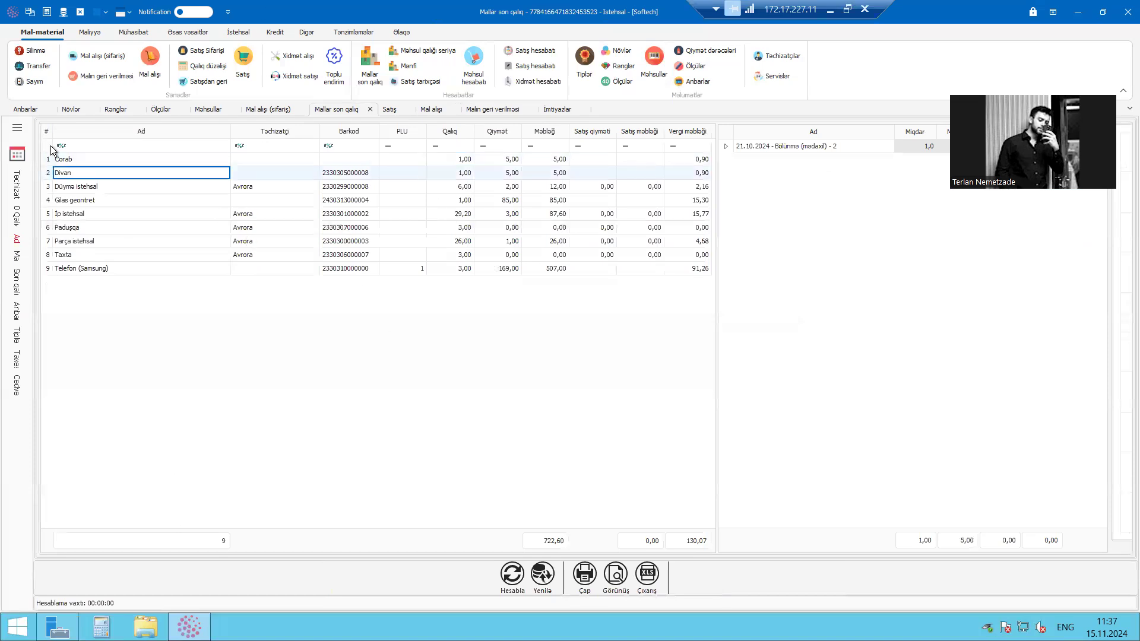
Turn on the zero balance filter (0 Qalıq) in the stock balance report and recalculate it
click(16, 127)
click(138, 273)
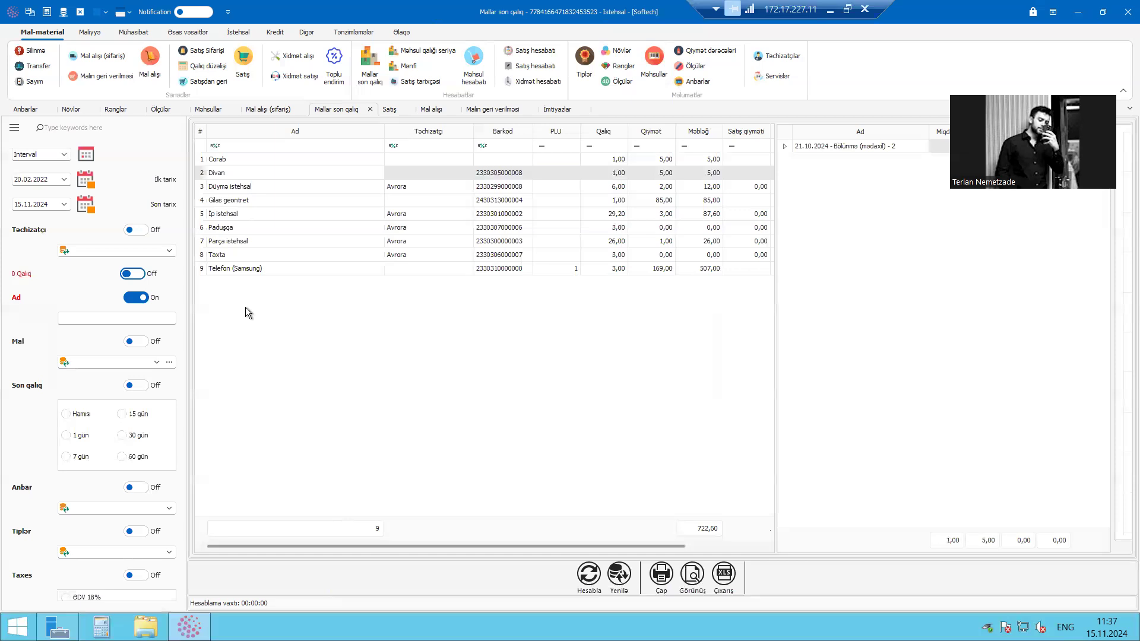
click(304, 270)
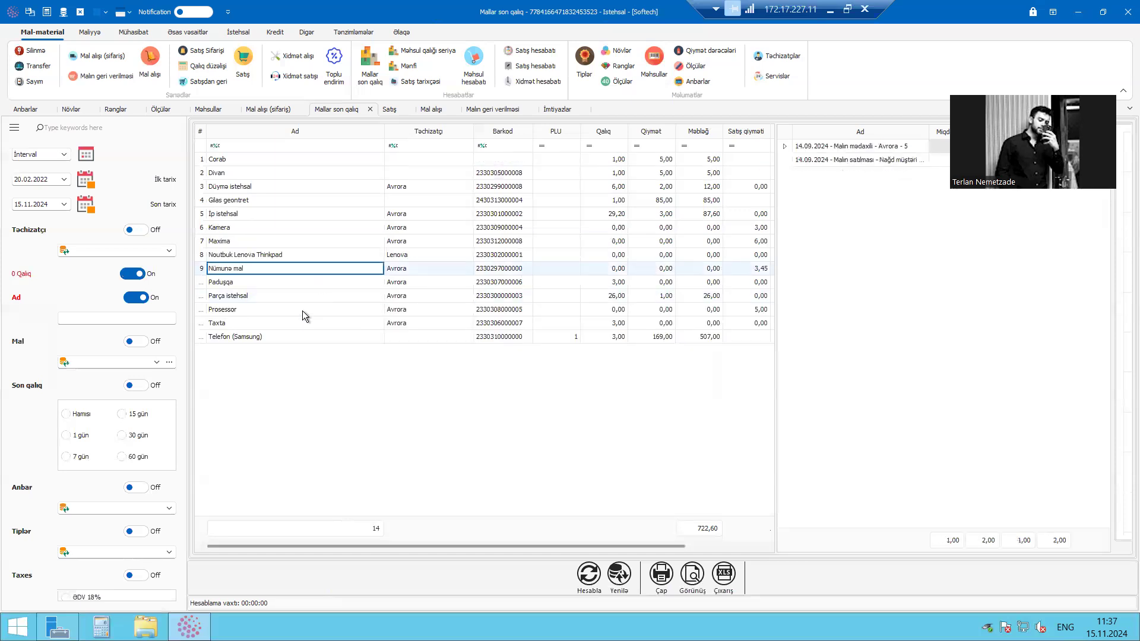
Examine the purchase and return movements of Noutbuk Lenova Thinkpad in the stock balance report
click(306, 258)
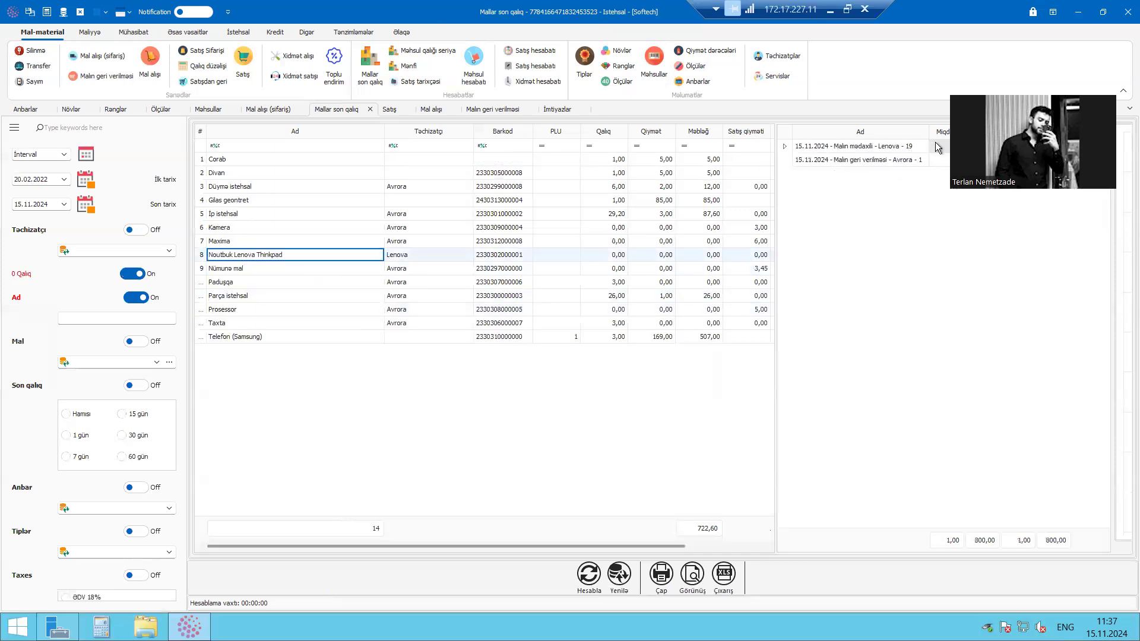
click(907, 148)
click(945, 146)
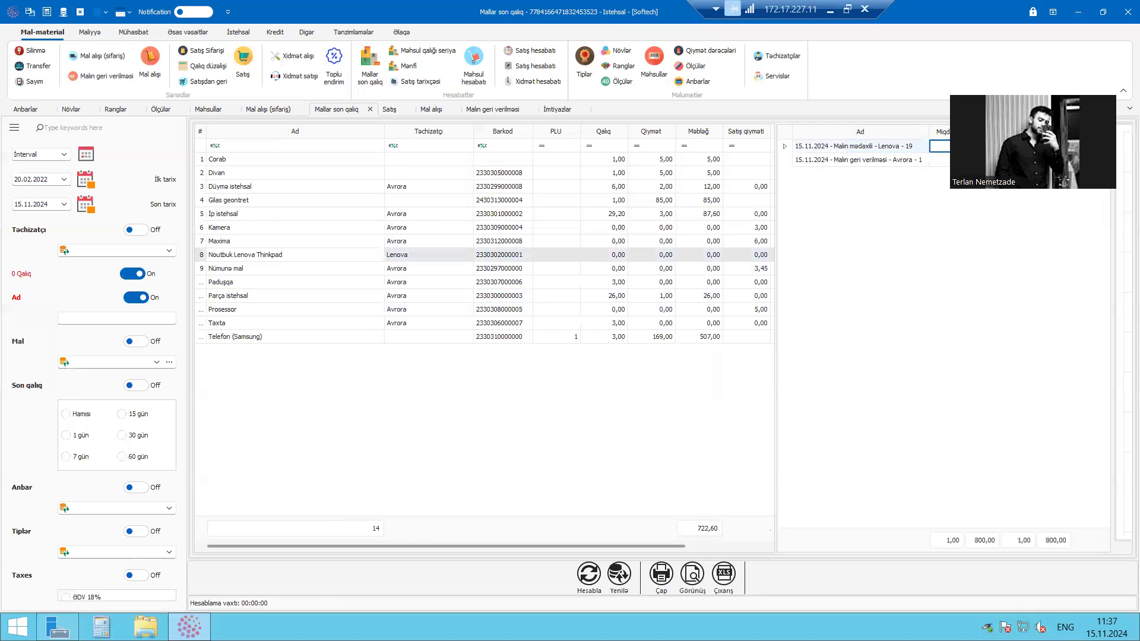
click(914, 162)
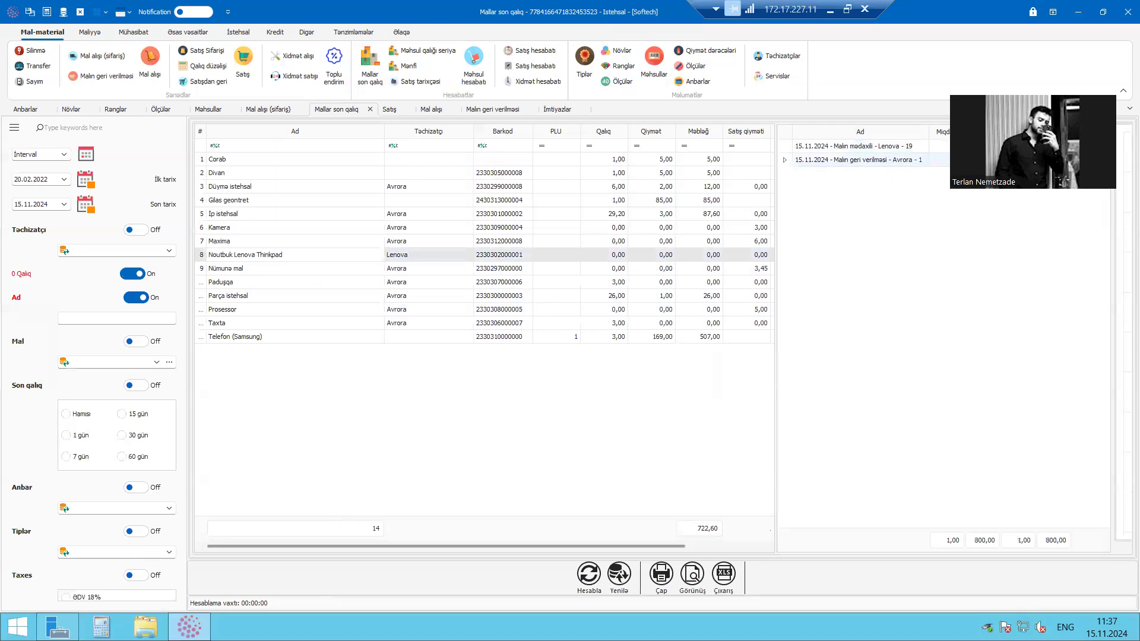
click(604, 267)
click(637, 252)
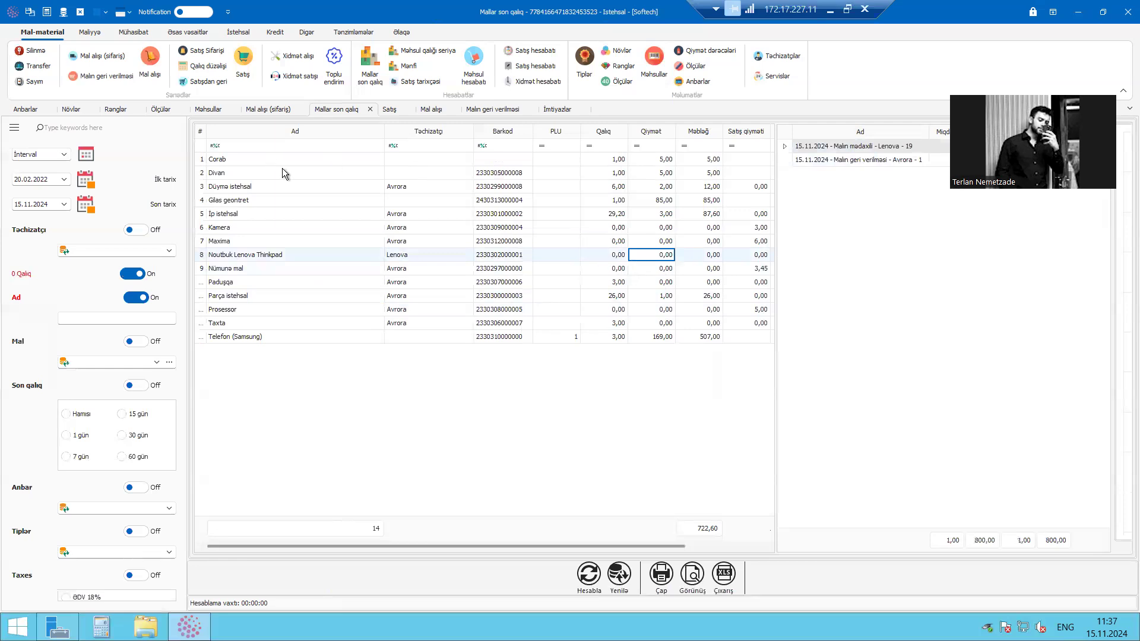
Close the stock balance report, the goods return list and the goods purchase list
click(370, 109)
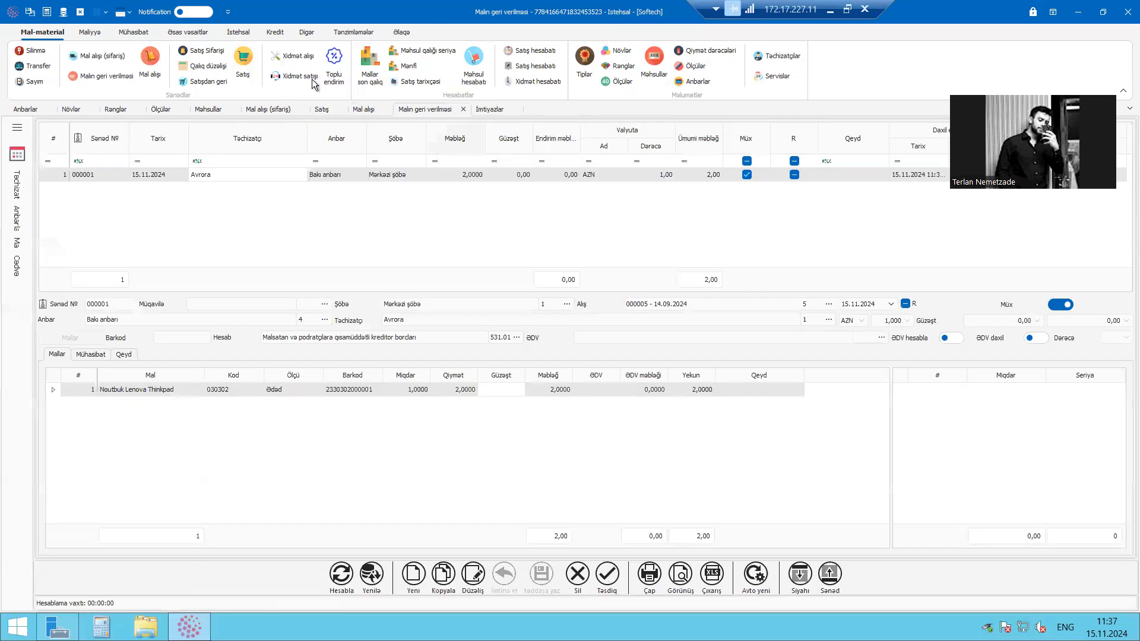
click(193, 66)
click(463, 110)
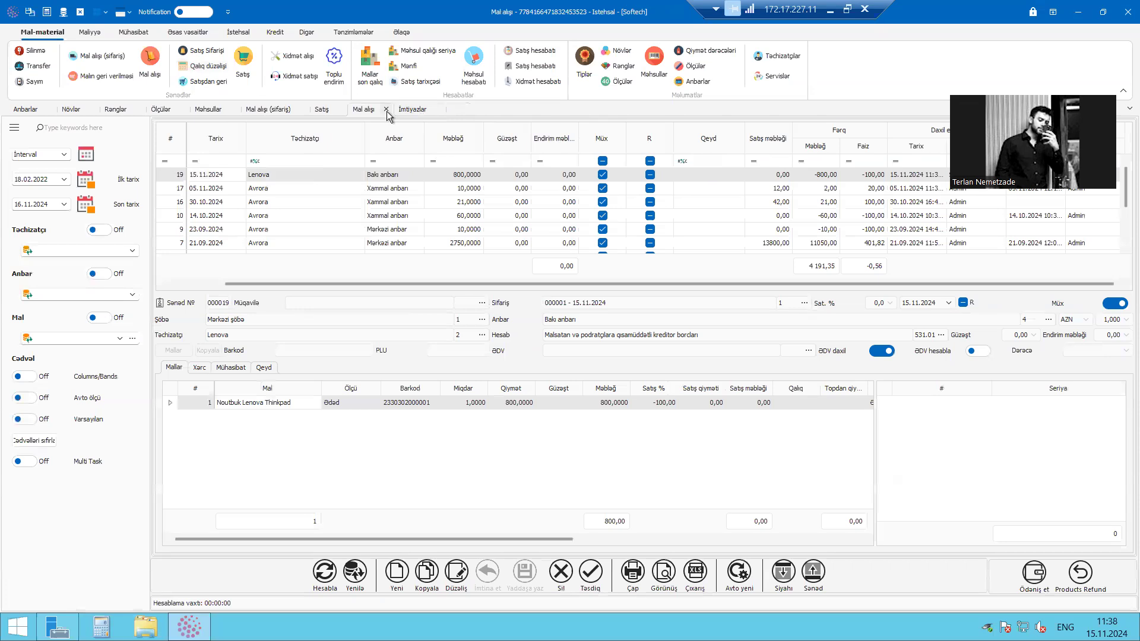
click(385, 109)
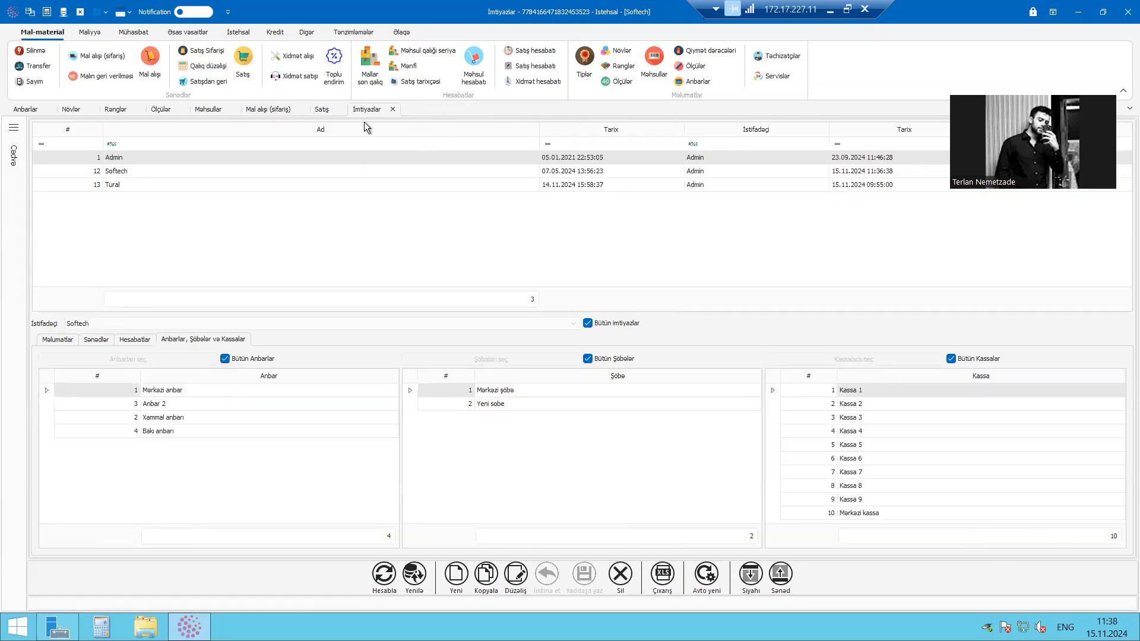
Open the write-off documents (Silinmə) and start a new document
click(242, 70)
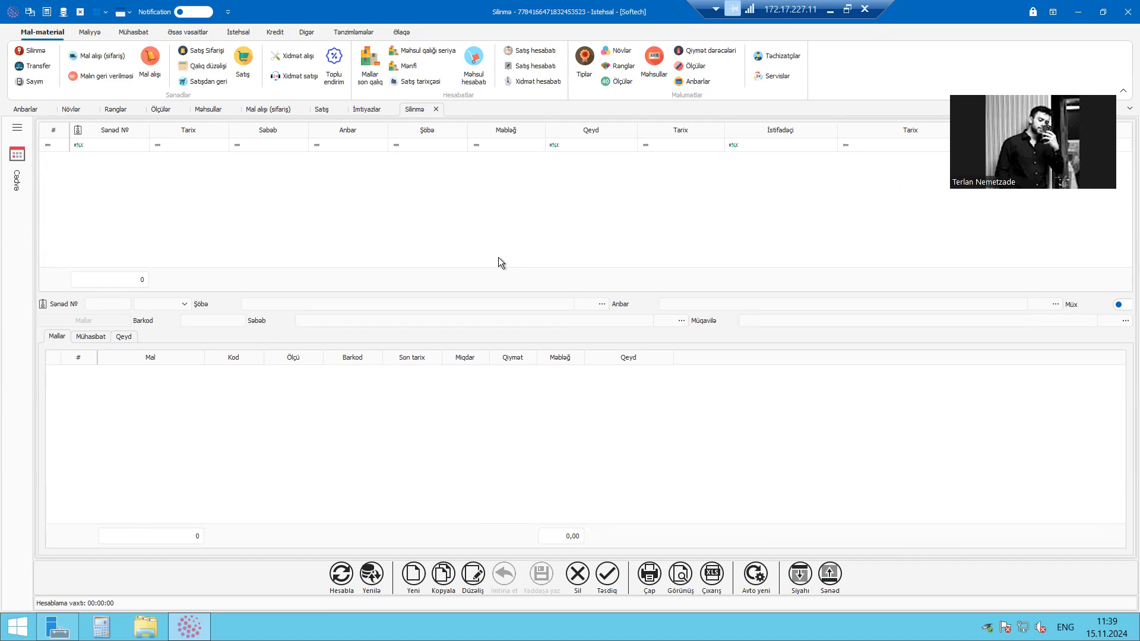
click(415, 573)
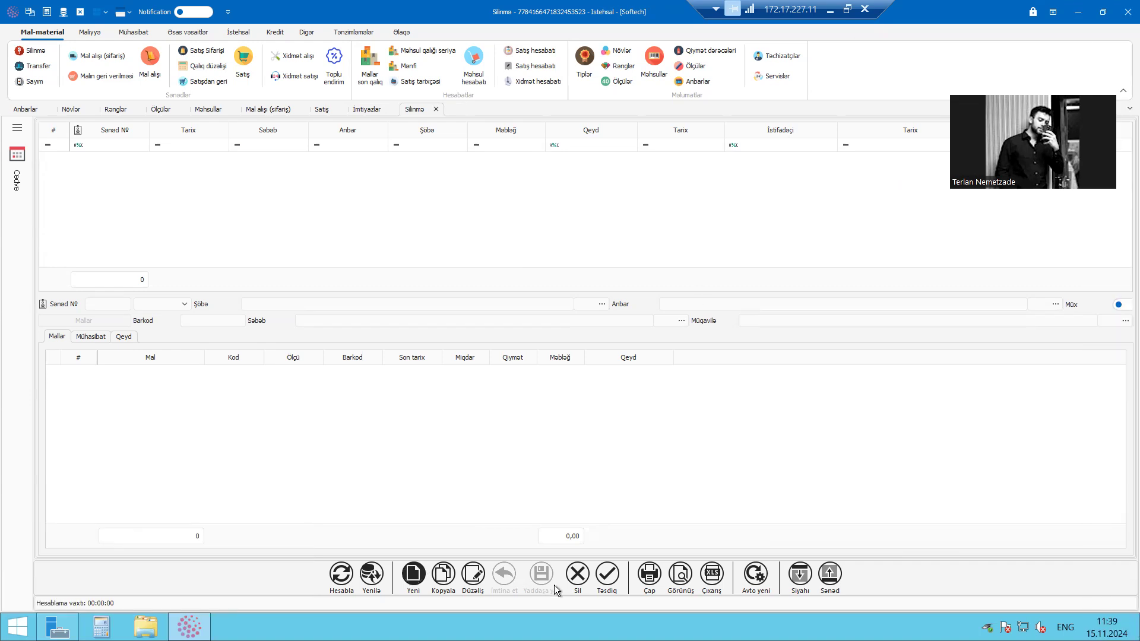
click(94, 32)
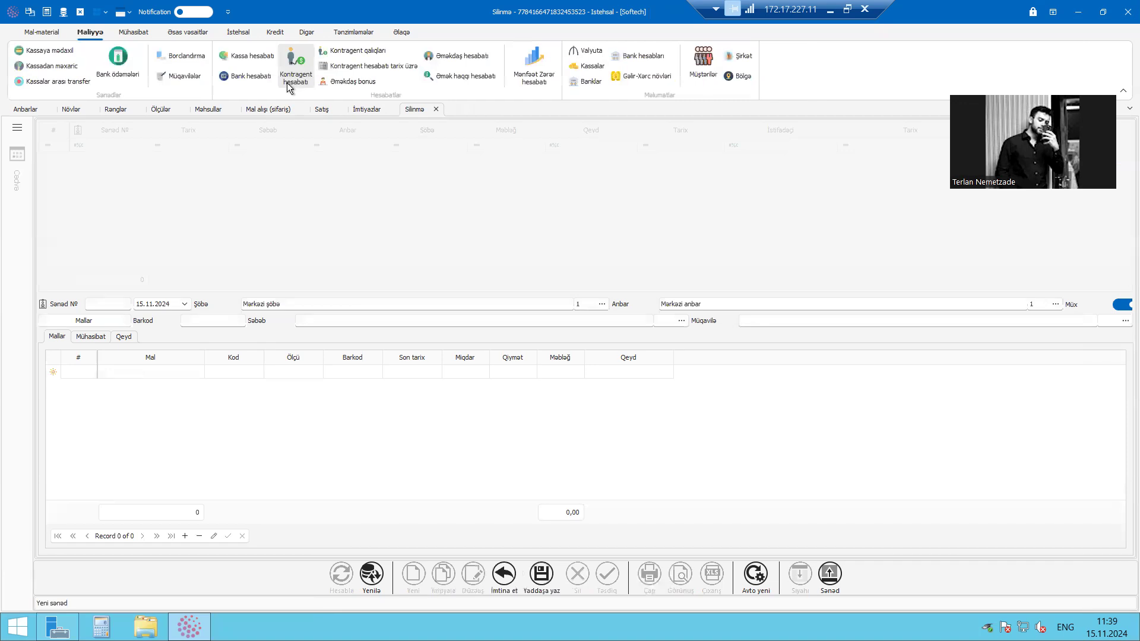
click(52, 35)
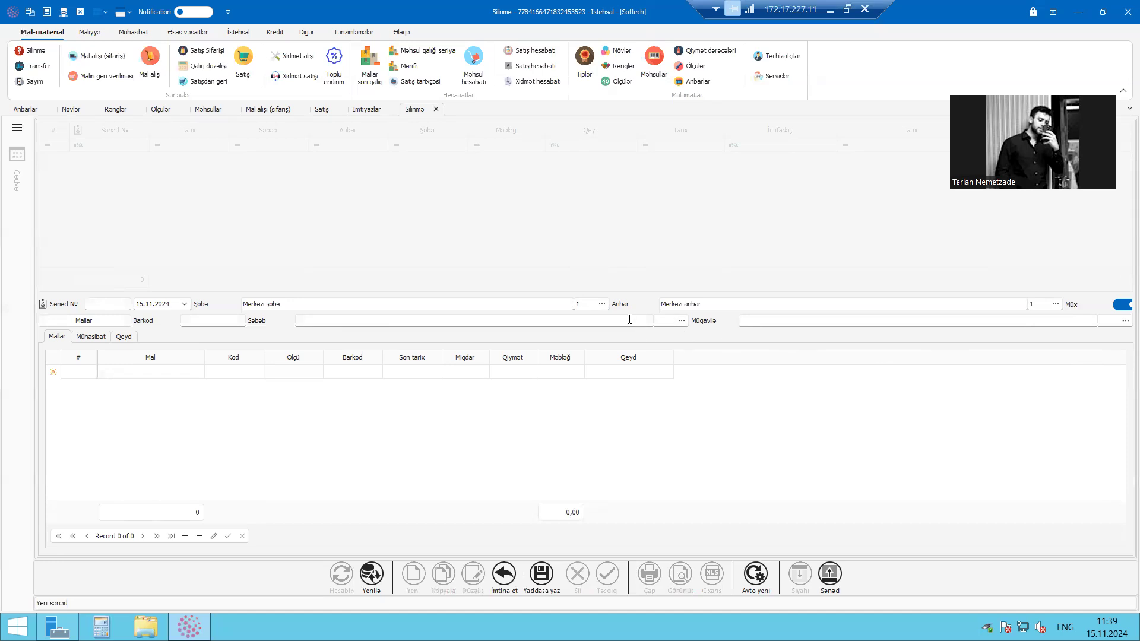
Set the write-off document's reason (Səbəb) to Yararsiz haldadir from the income and expense types
click(672, 325)
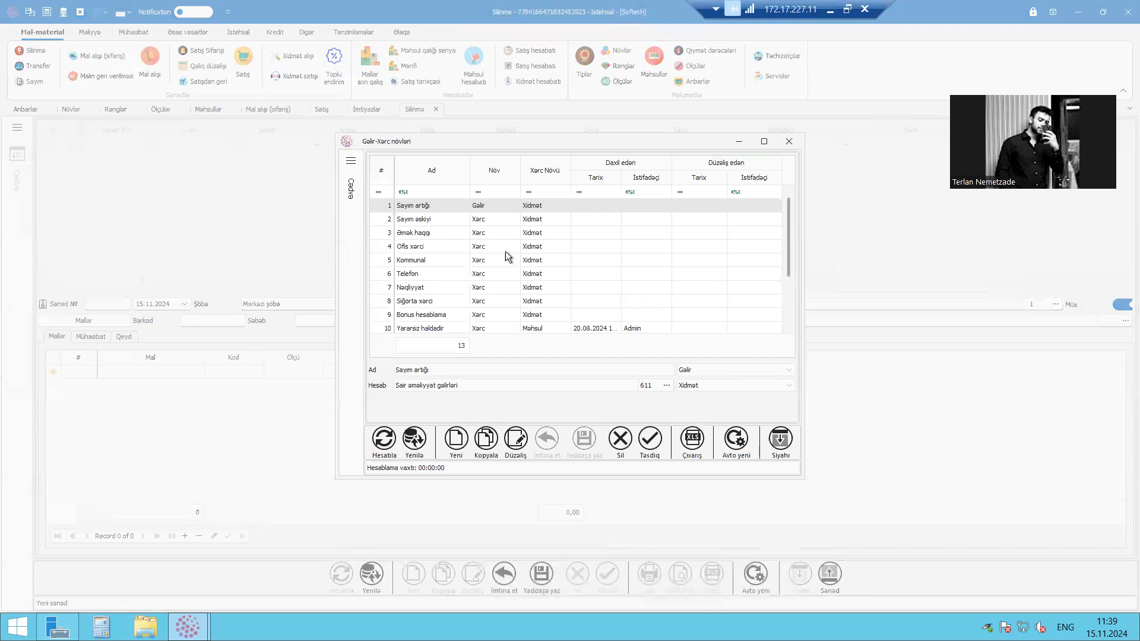
click(505, 252)
double_click(432, 145)
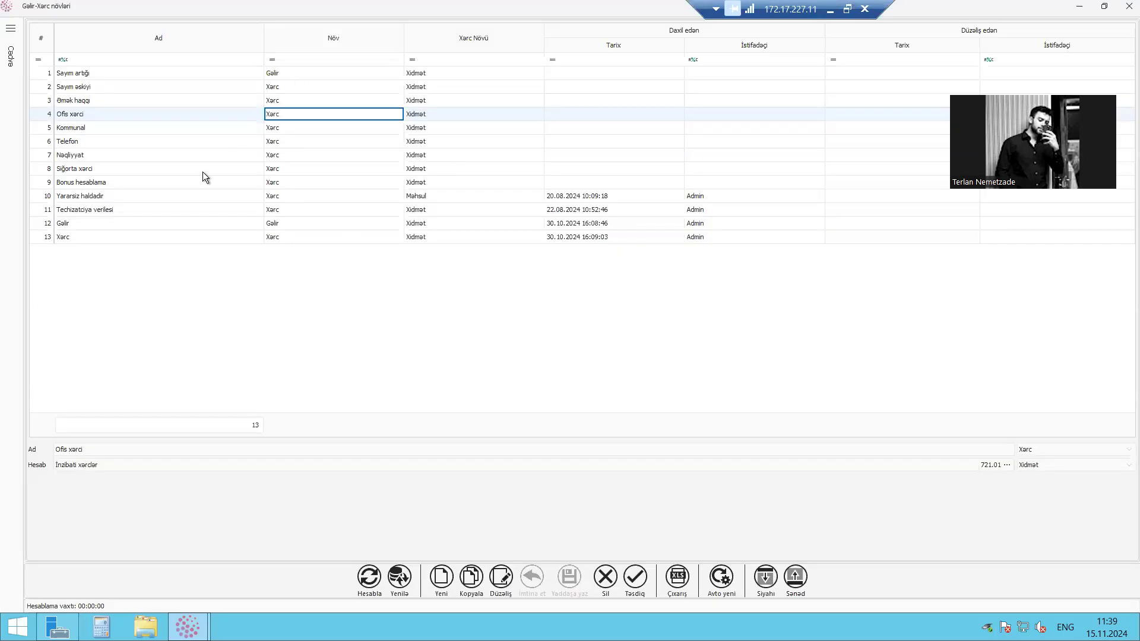
drag(300, 8, 436, 109)
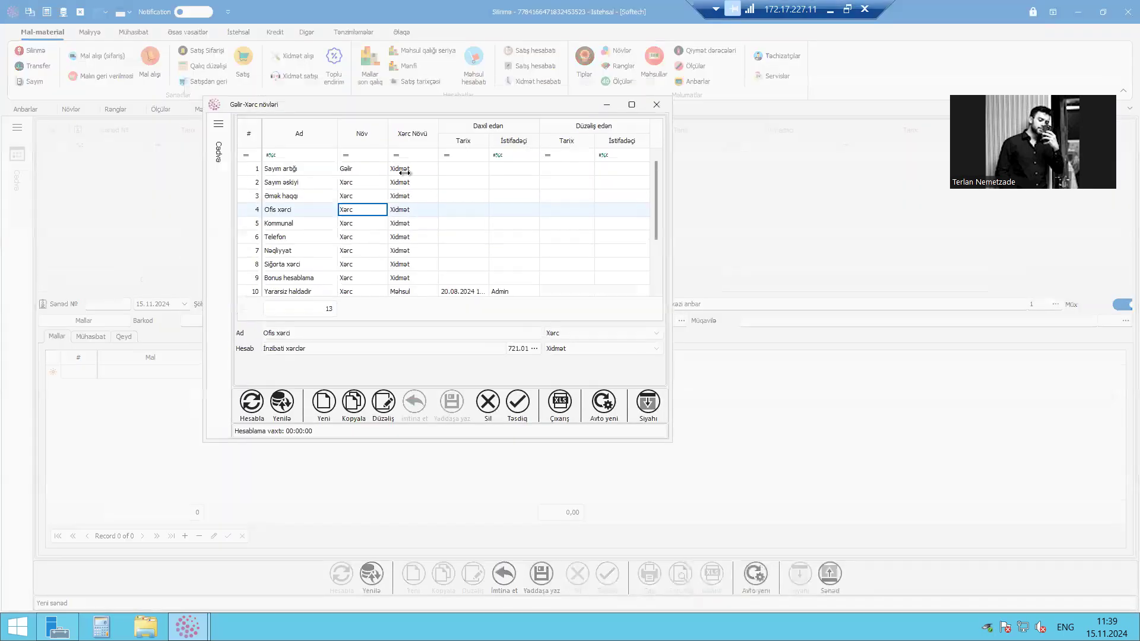
drag(658, 200, 425, 311)
scroll(425, 312, down, 1)
scroll(372, 244, up, 2)
scroll(304, 281, down, 1)
scroll(304, 288, down, 1)
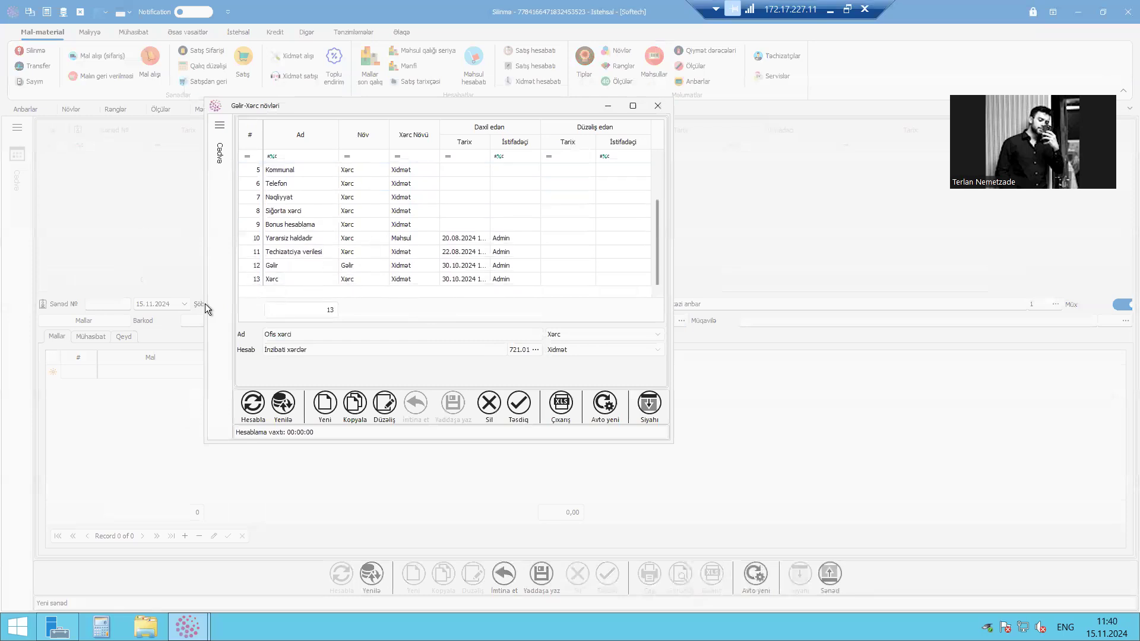
click(299, 239)
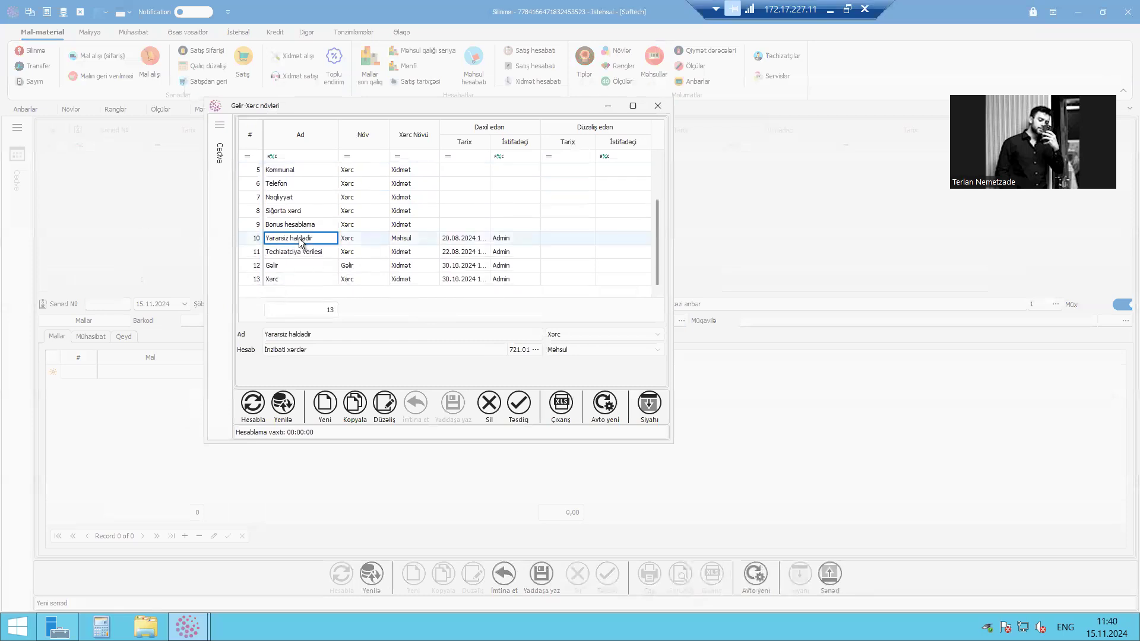
double_click(301, 239)
click(510, 320)
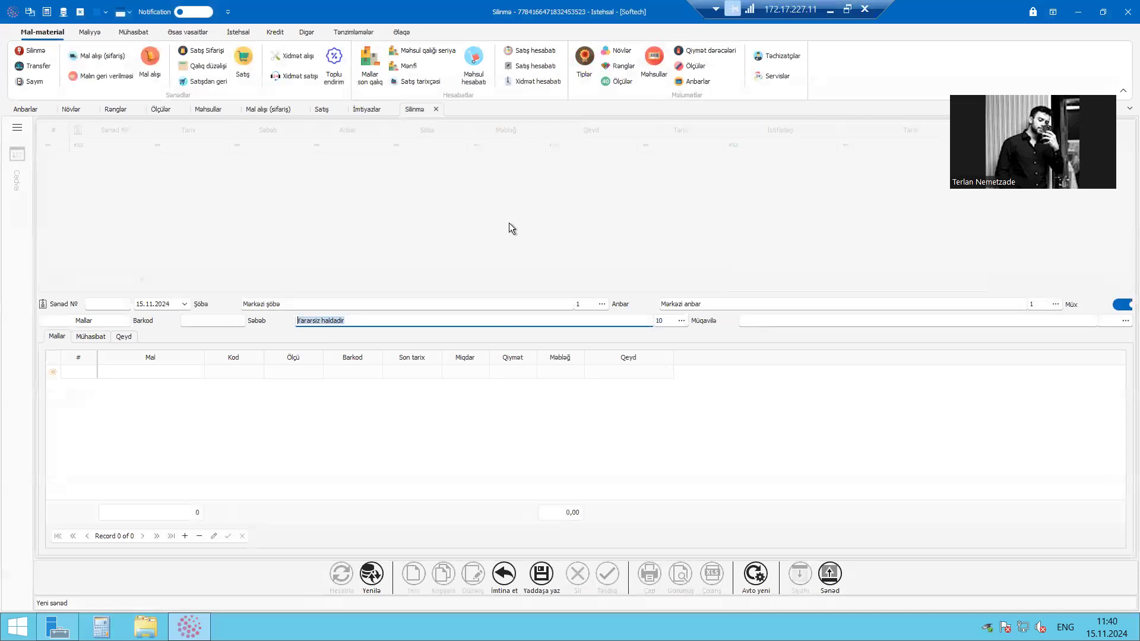
click(838, 320)
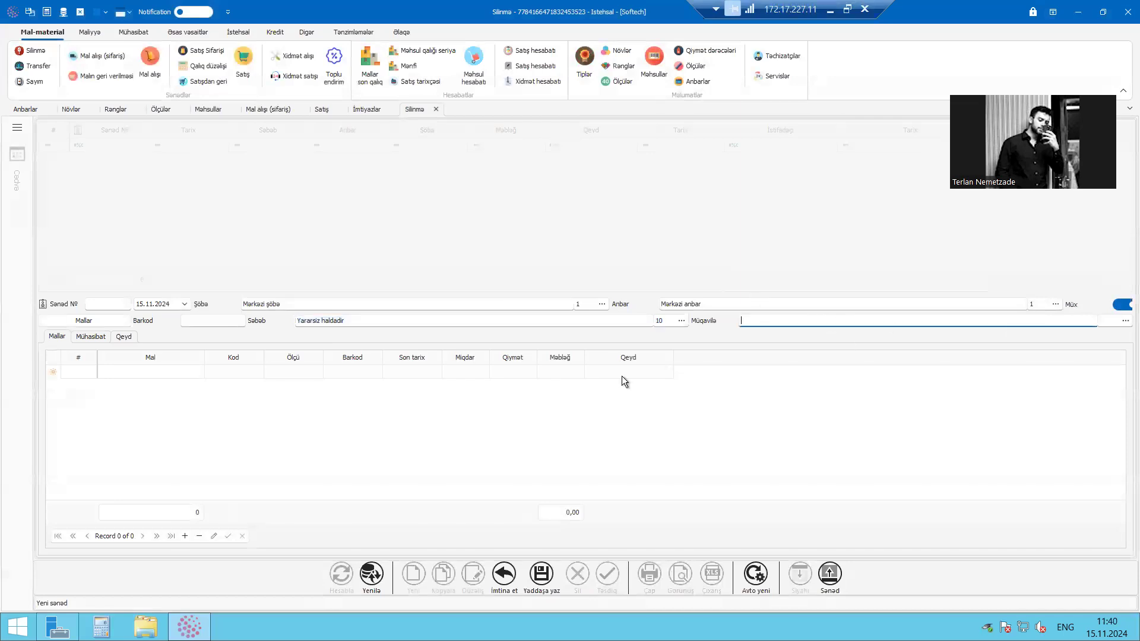
click(668, 300)
text(Mba)
key(BackSpace)
key(BackSpace)
key(BackSpace)
text(m)
click(707, 321)
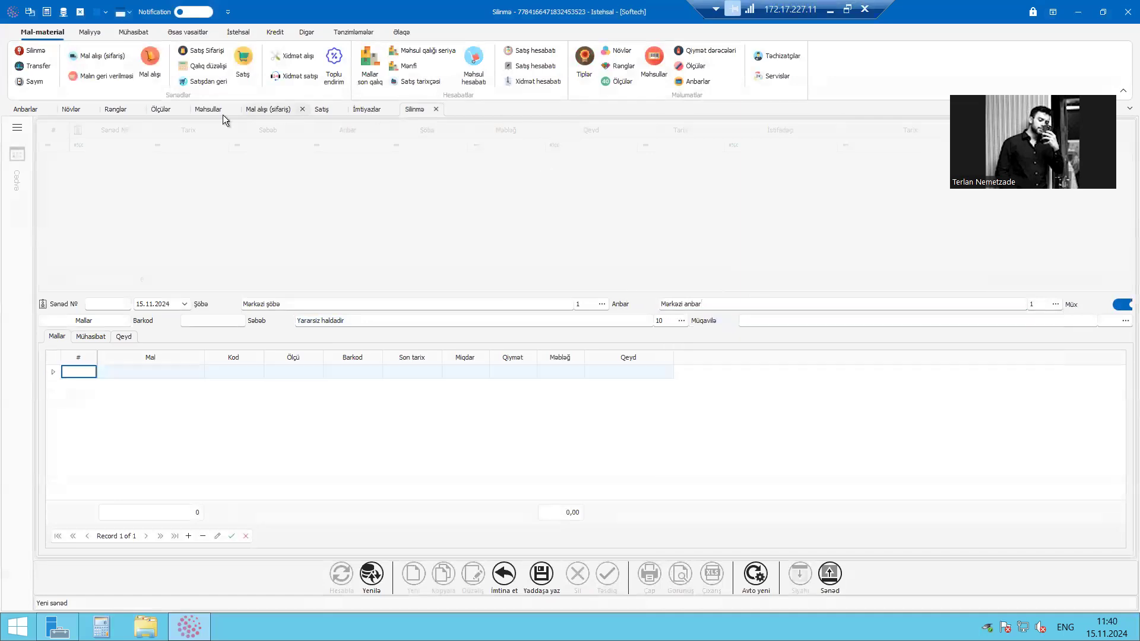
Delete return document 000001 from the goods return list and go back to the write-off document
click(117, 78)
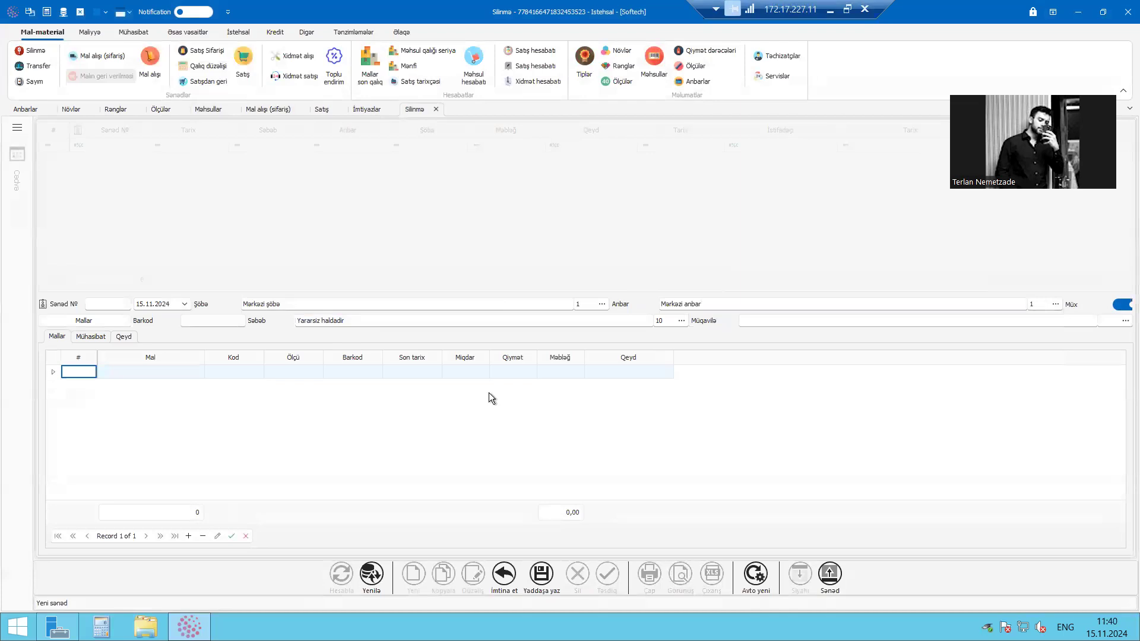
click(578, 576)
key(Return)
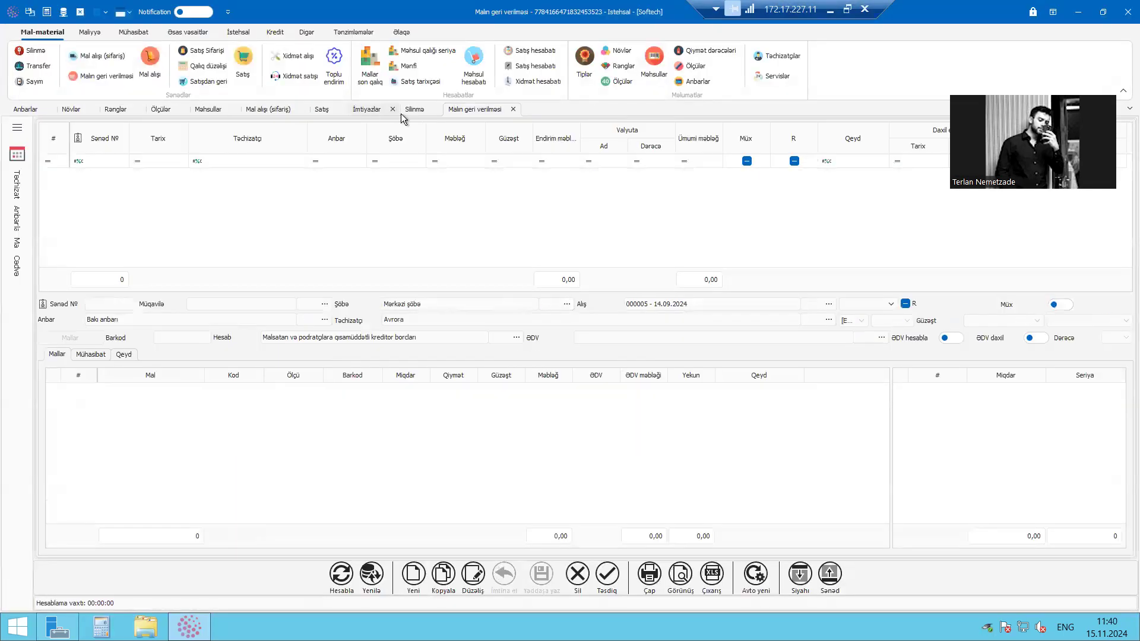
click(400, 113)
Add Noutbuk Lenova Thinkpad as the item (Mal) in the write-off document's first row with unit Ədəd
click(181, 373)
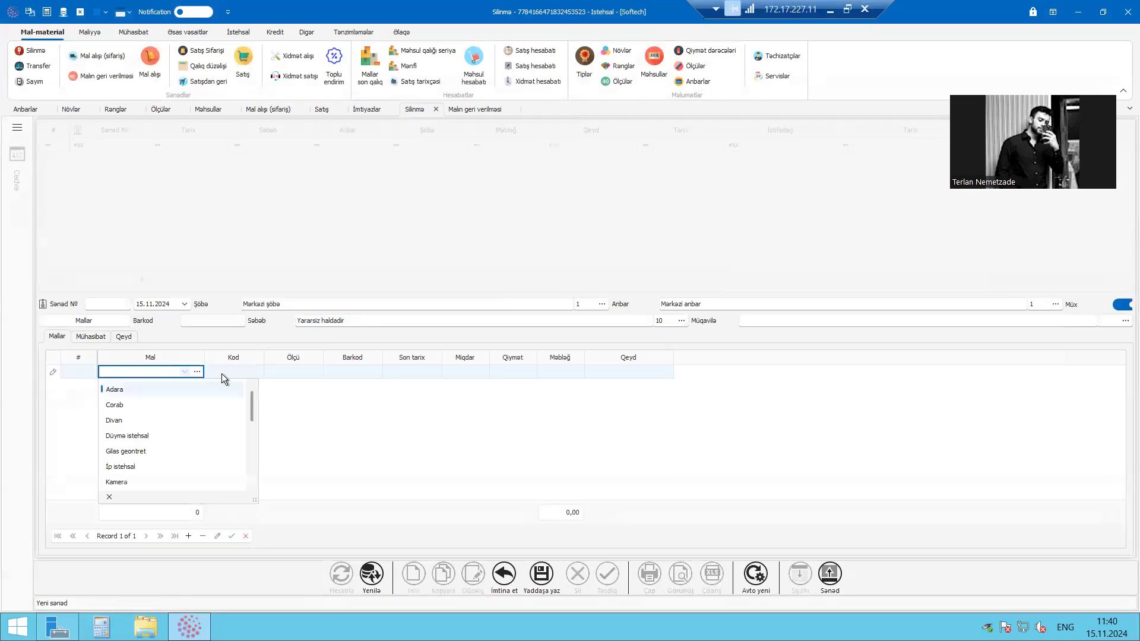
click(222, 373)
text(sa)
key(Return)
click(176, 376)
scroll(172, 451, up, 5)
click(177, 467)
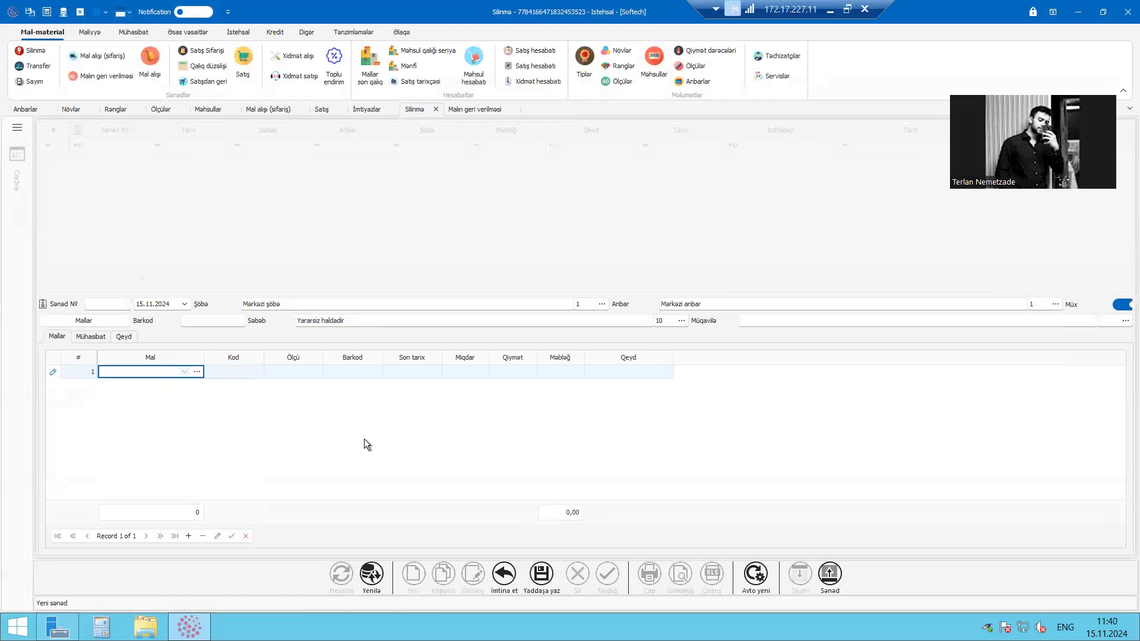
click(545, 337)
click(293, 371)
click(305, 387)
Complete the laptop's write-off row with end date (Son tarix) 01.01.2100 and quantity (Miqdar) 1
key(Tab)
key(Tab)
key(Tab)
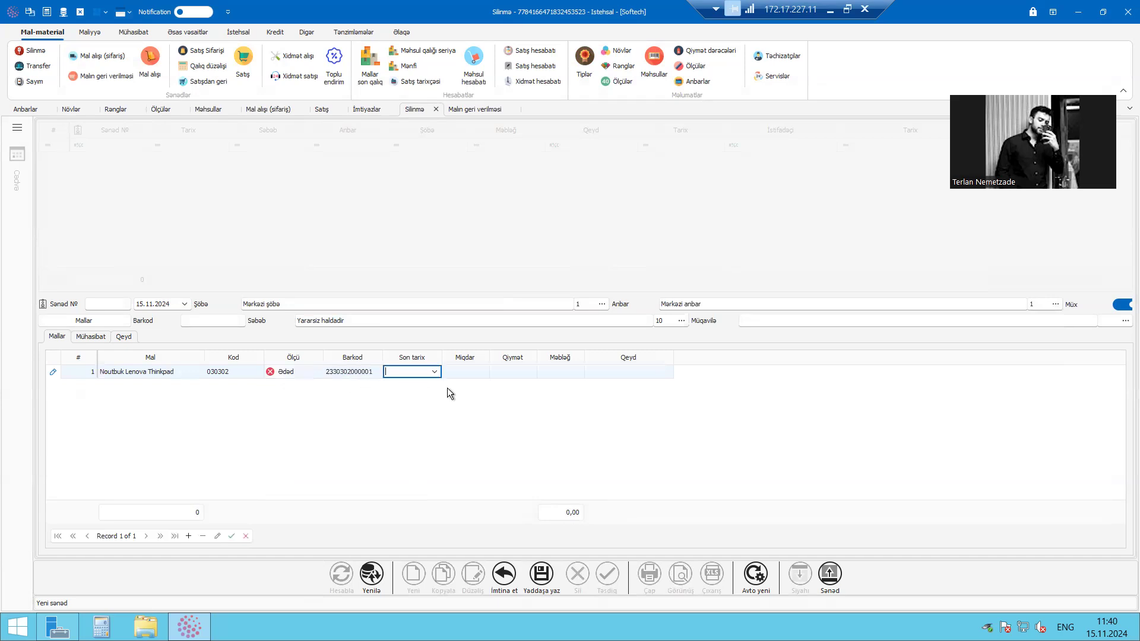
key(Return)
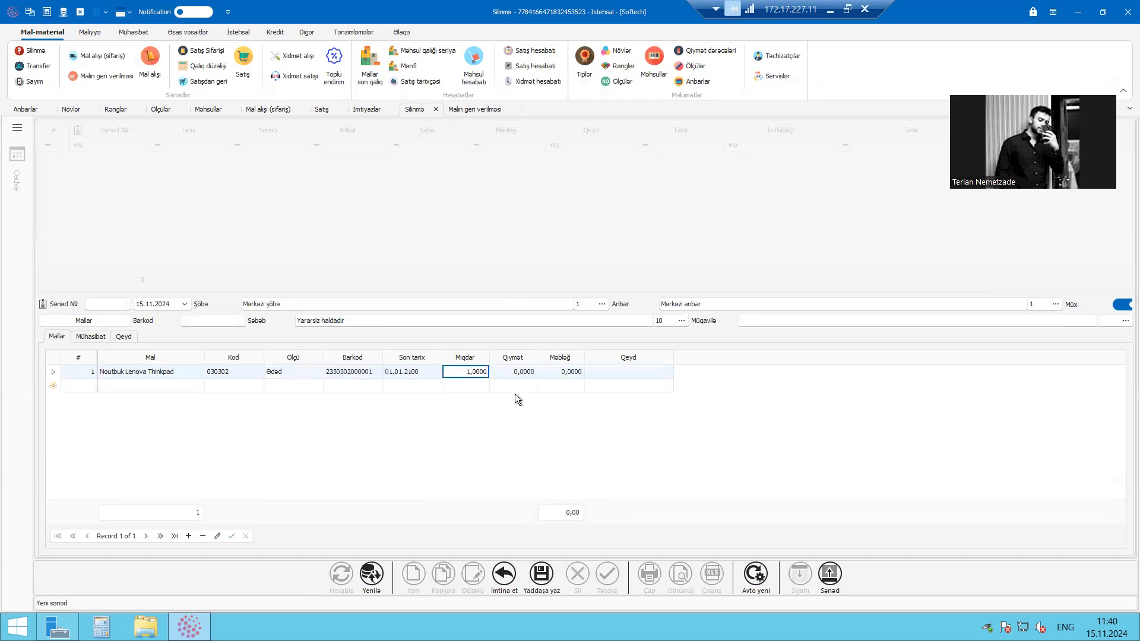
click(511, 372)
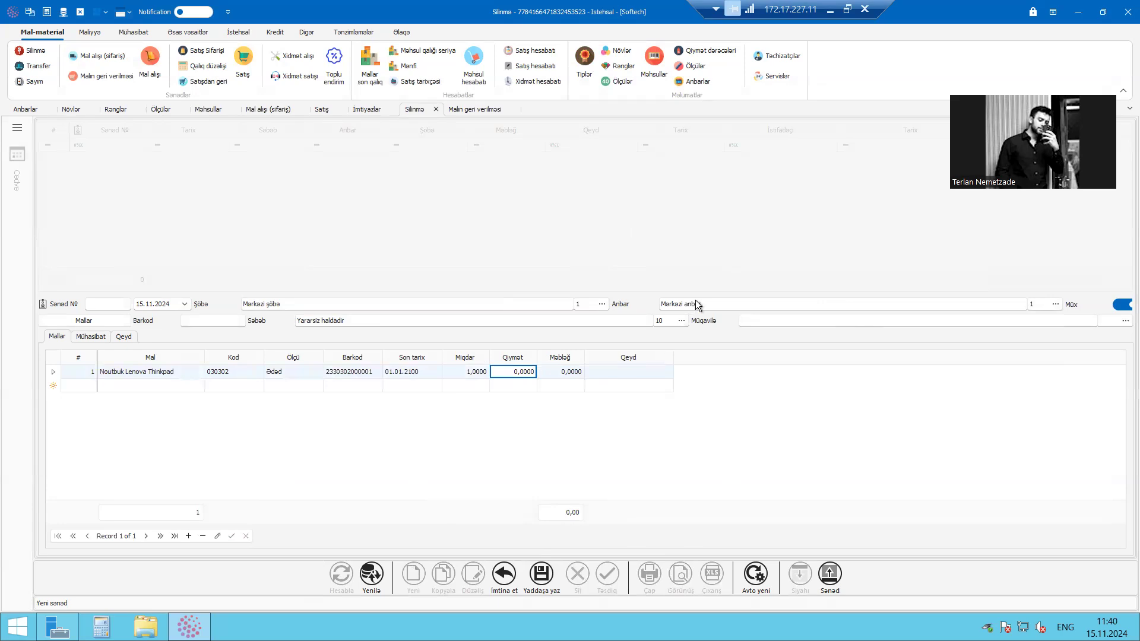
Set the write-off document's warehouse (Anbar) to Bakı anbarı and save the document
drag(700, 304, 663, 304)
text(bak)
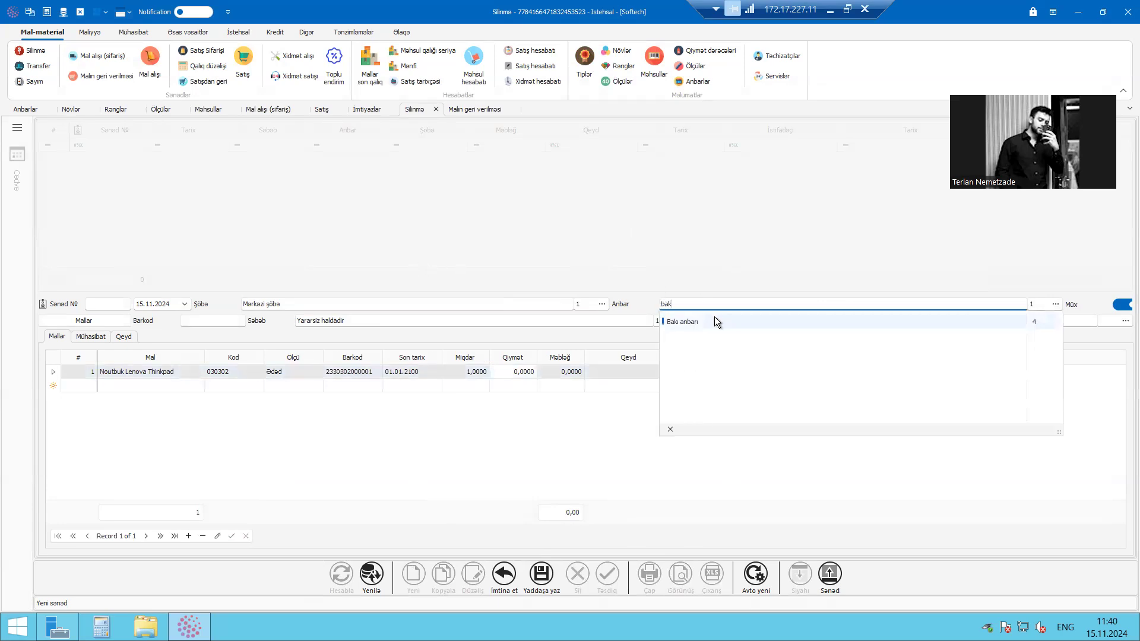
click(714, 321)
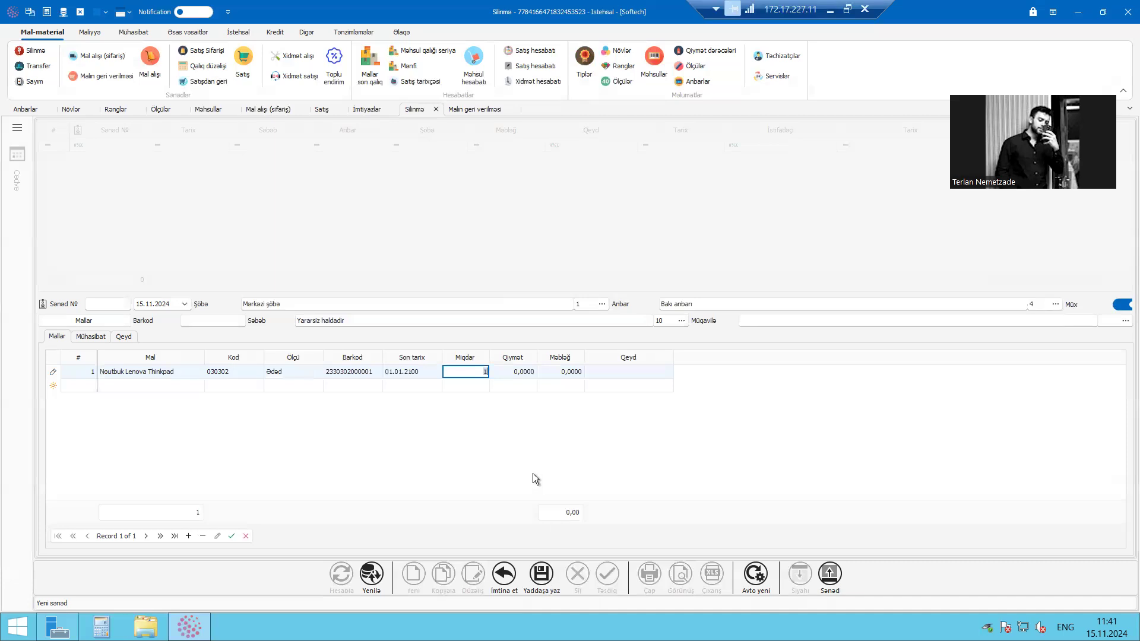
click(542, 573)
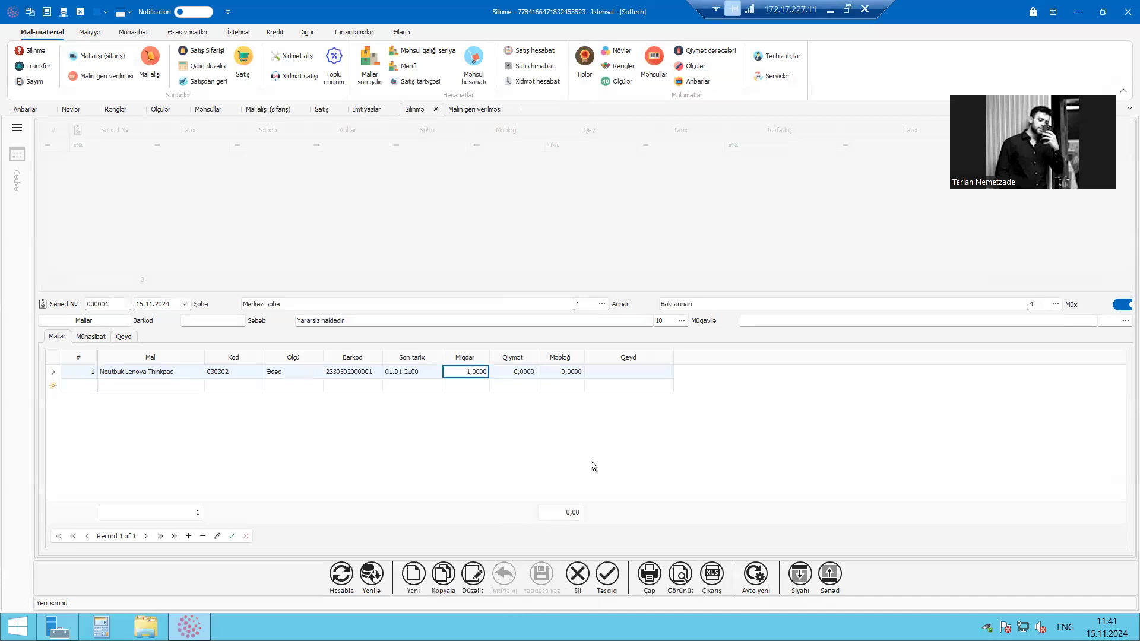
Review the saved write-off document's list entry, the laptop's price and the write-off reason
click(457, 162)
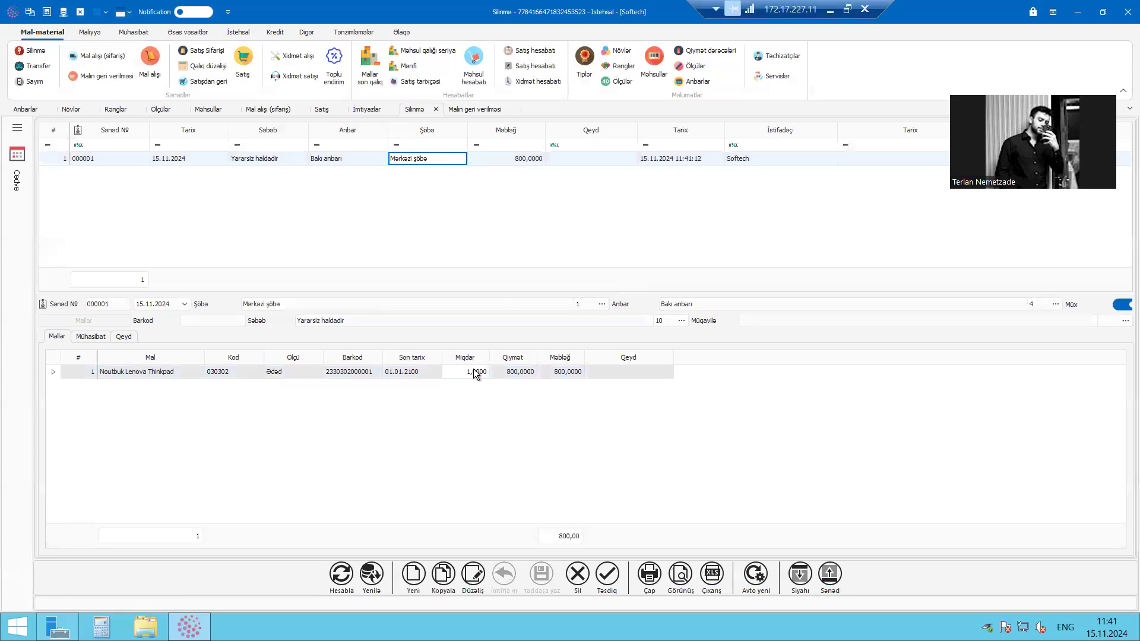
click(529, 397)
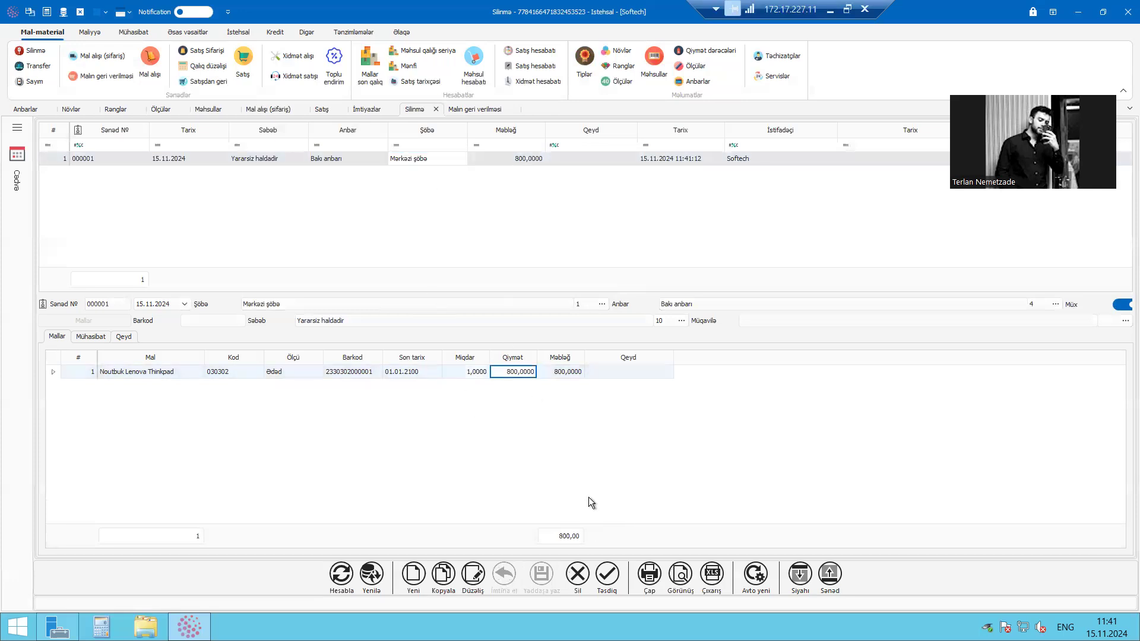
click(659, 160)
click(434, 324)
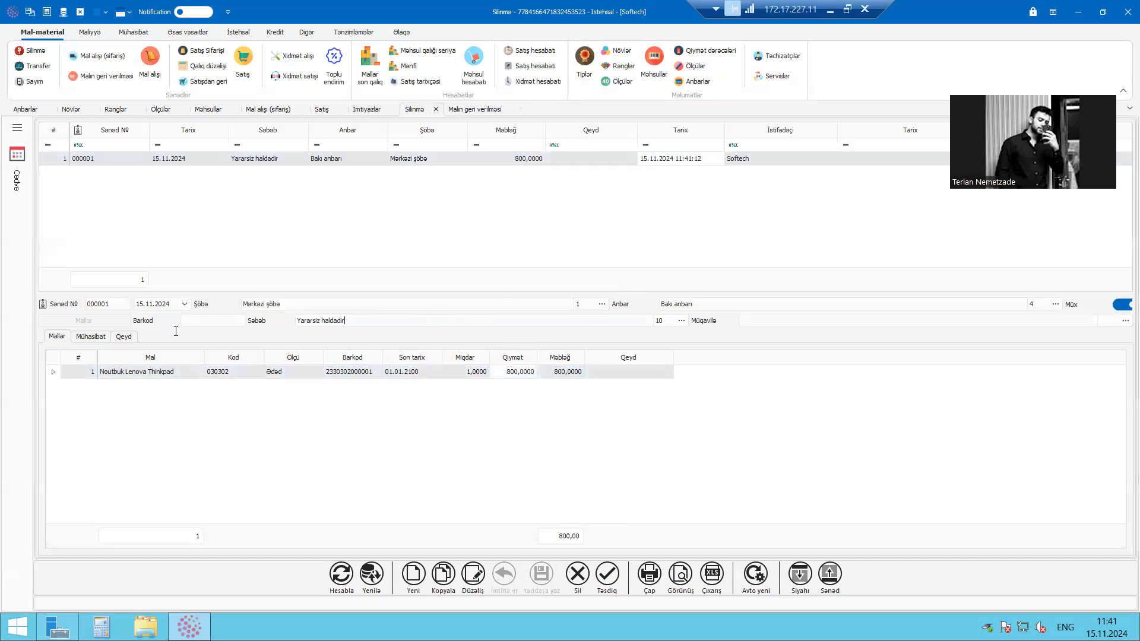
Open the profit and loss report (Mənfəət Zərər hesabatı) and recalculate it with end date 16.11.2024
click(97, 31)
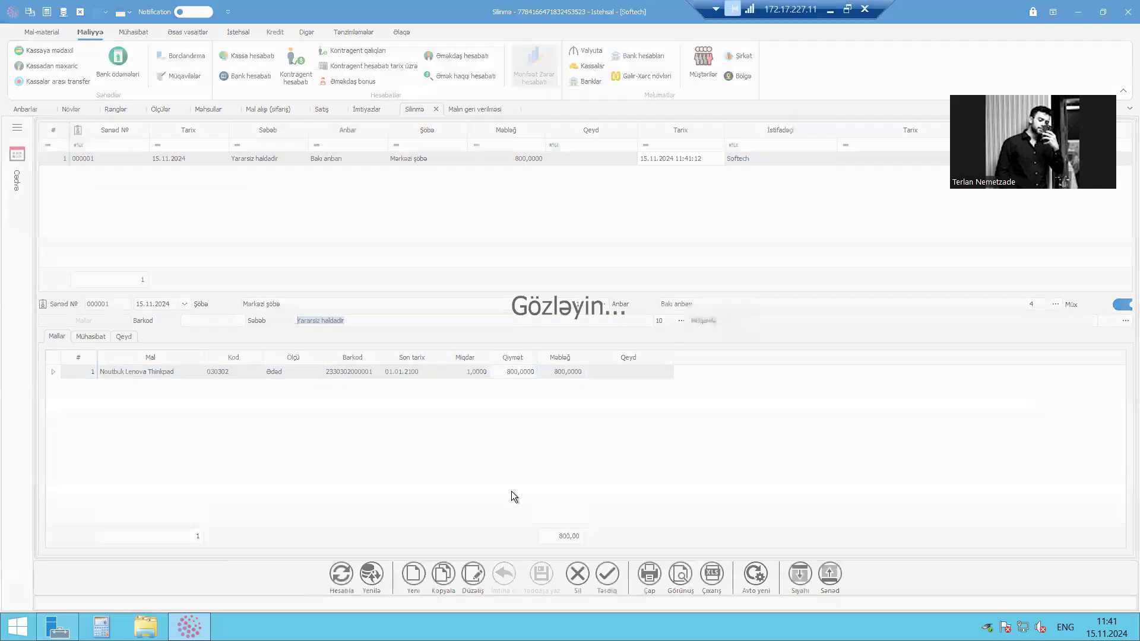
click(512, 558)
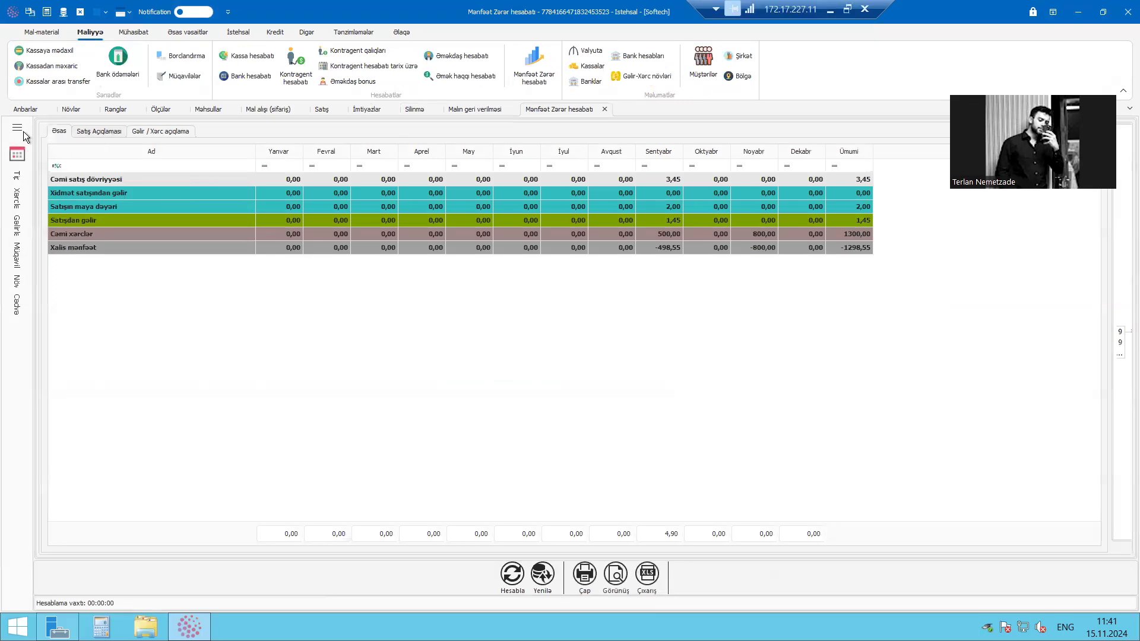
click(22, 130)
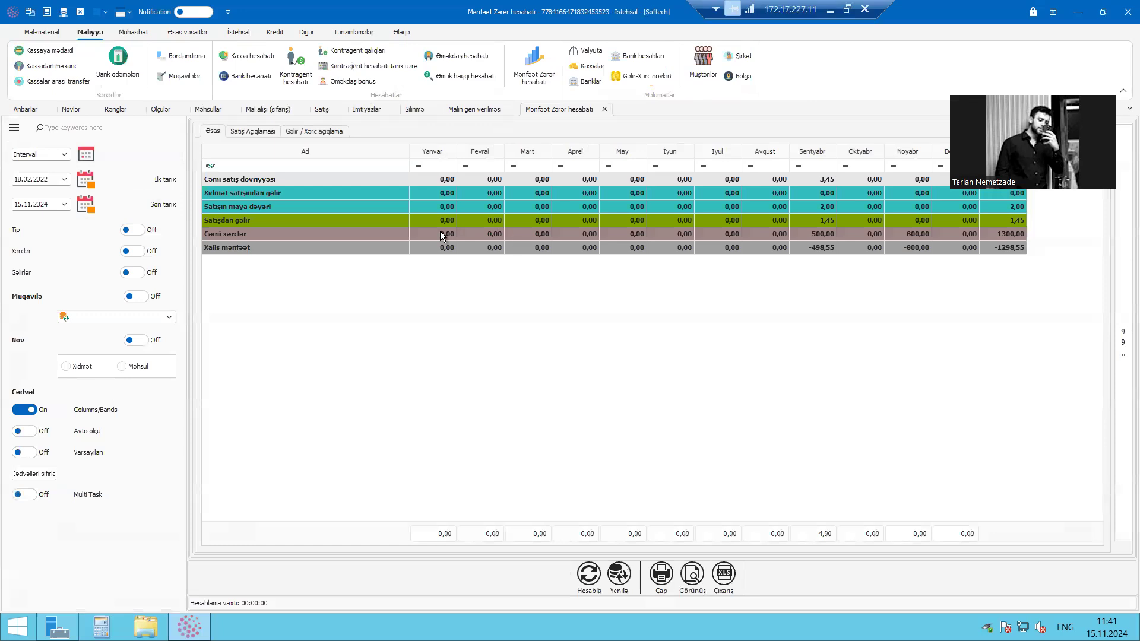
click(64, 204)
click(124, 304)
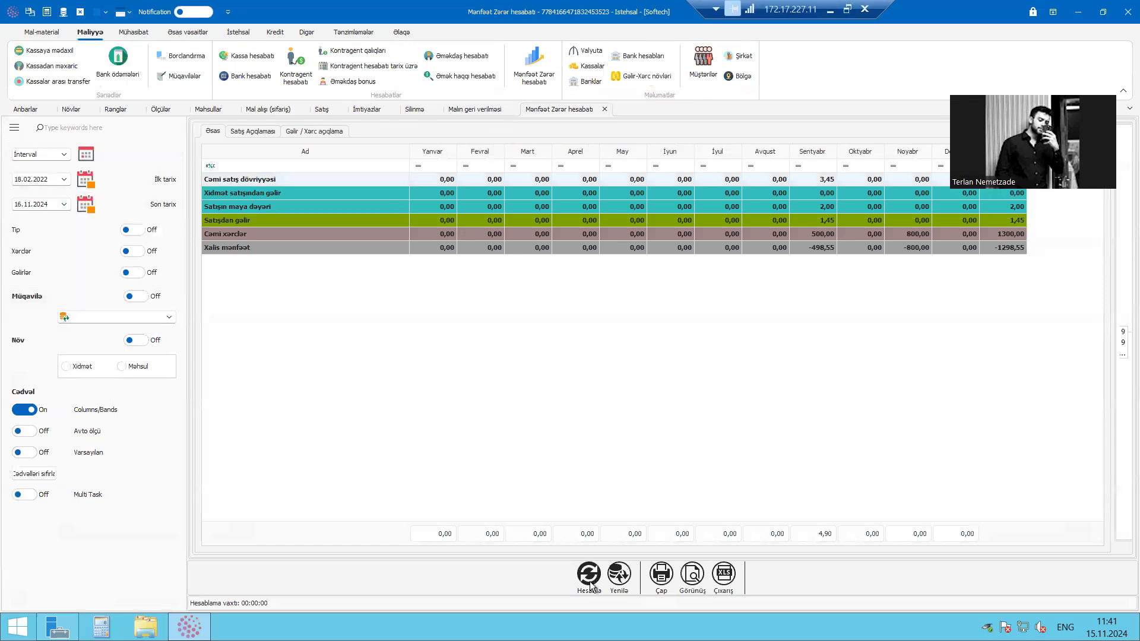
Examine the total expenses row (Cəmi xərclər) of the profit and loss report, especially the November amount
click(424, 233)
click(670, 248)
click(940, 242)
click(939, 239)
click(911, 239)
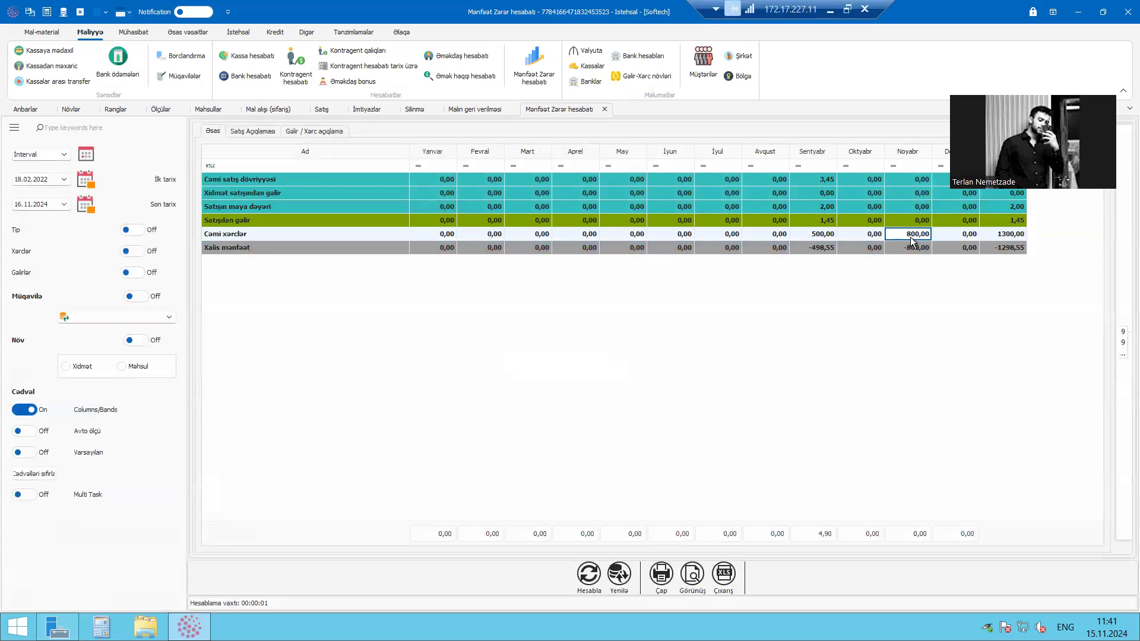
Turn on the expense breakdown (Xərclər) in the report and check the November amount for Yararsiz haldadir
click(134, 251)
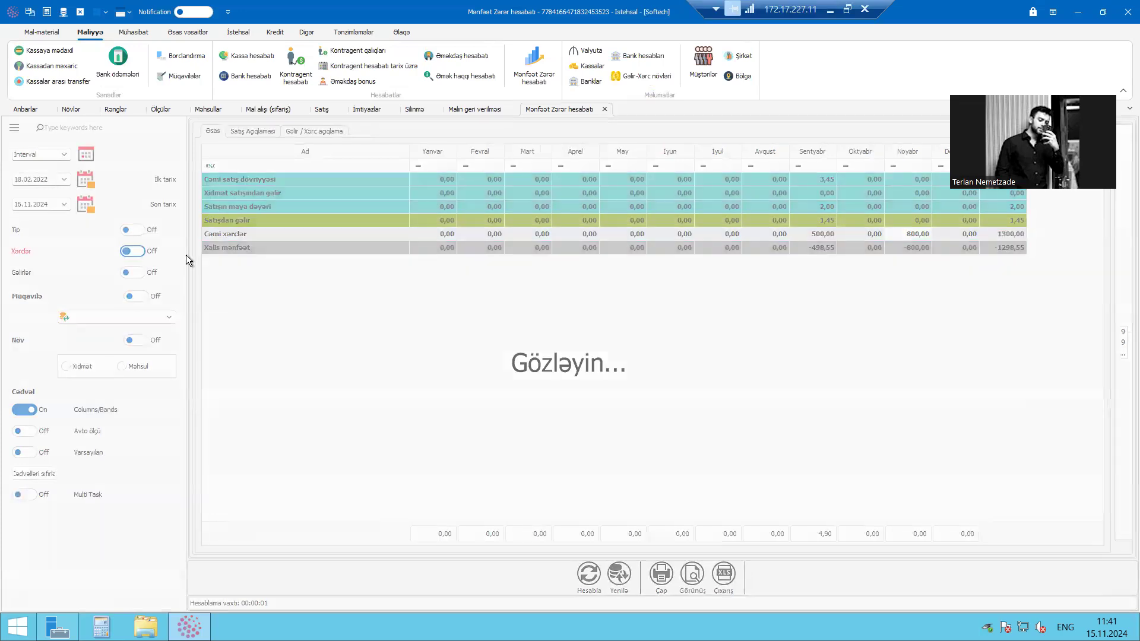
click(302, 251)
click(243, 263)
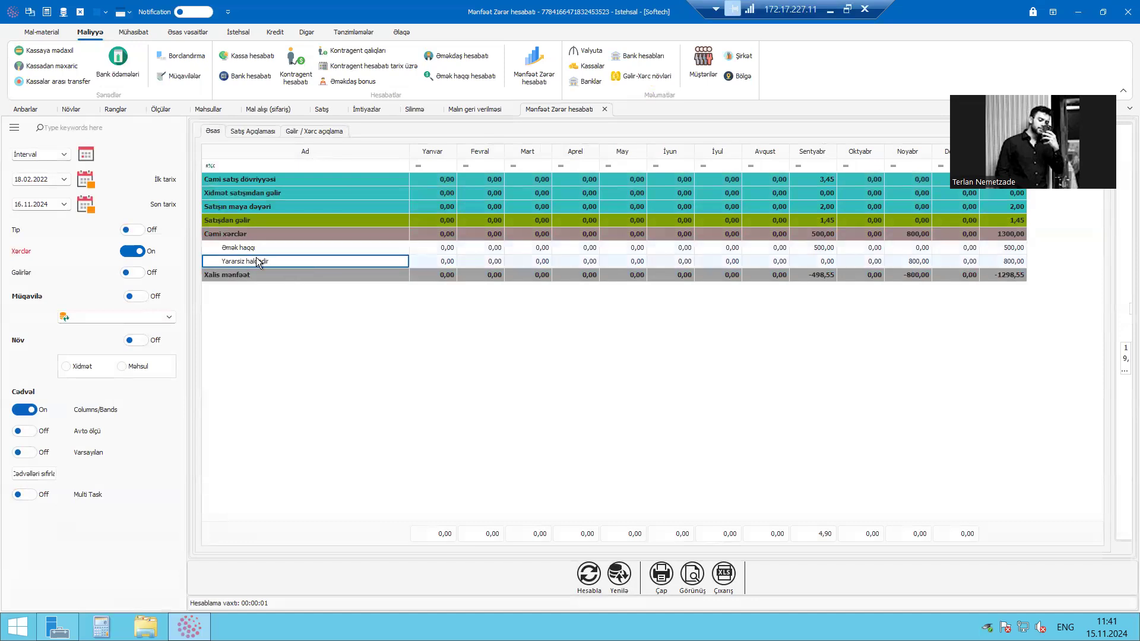
click(913, 261)
click(337, 248)
click(282, 263)
Check the source document and amount behind Yararsiz haldadir in the income and expense details (Gəlir / Xərc açıqlama)
click(314, 131)
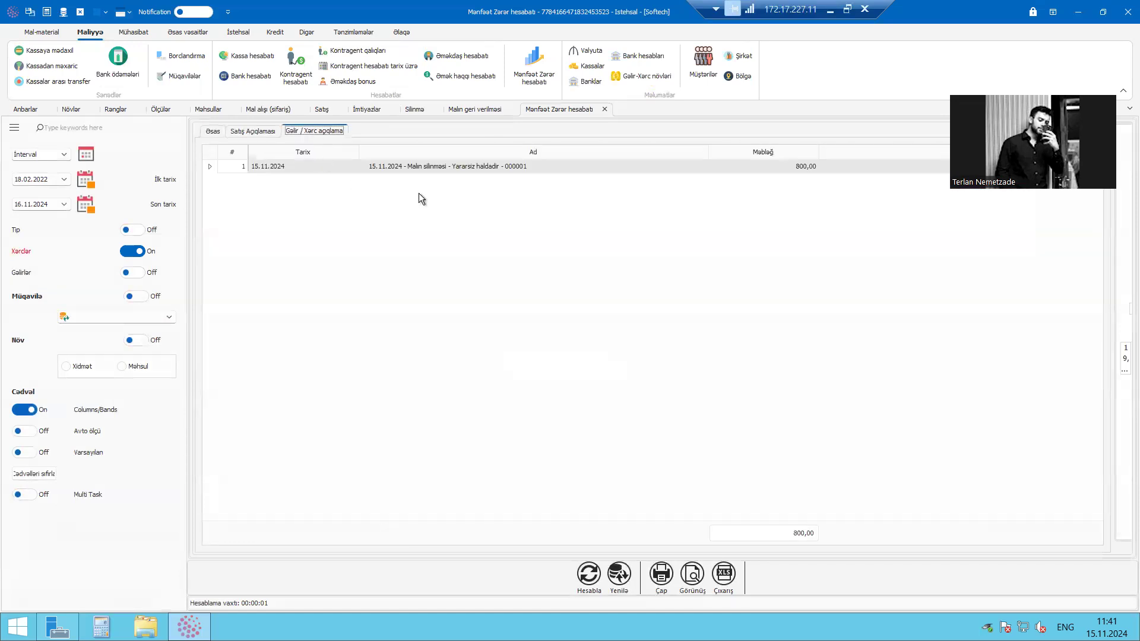
click(480, 170)
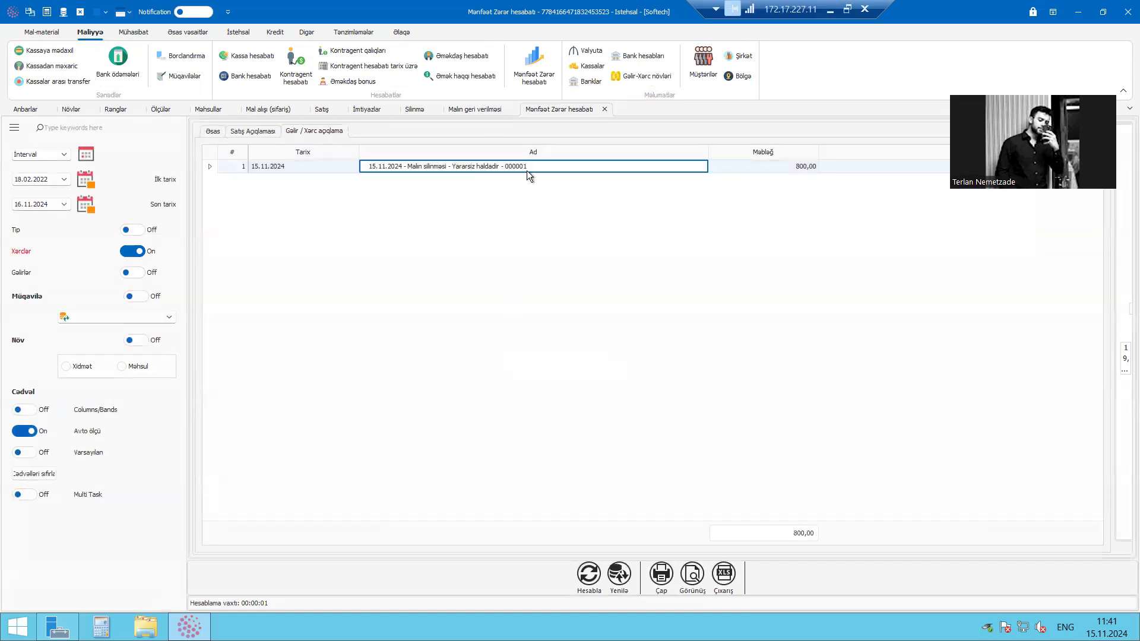
click(771, 168)
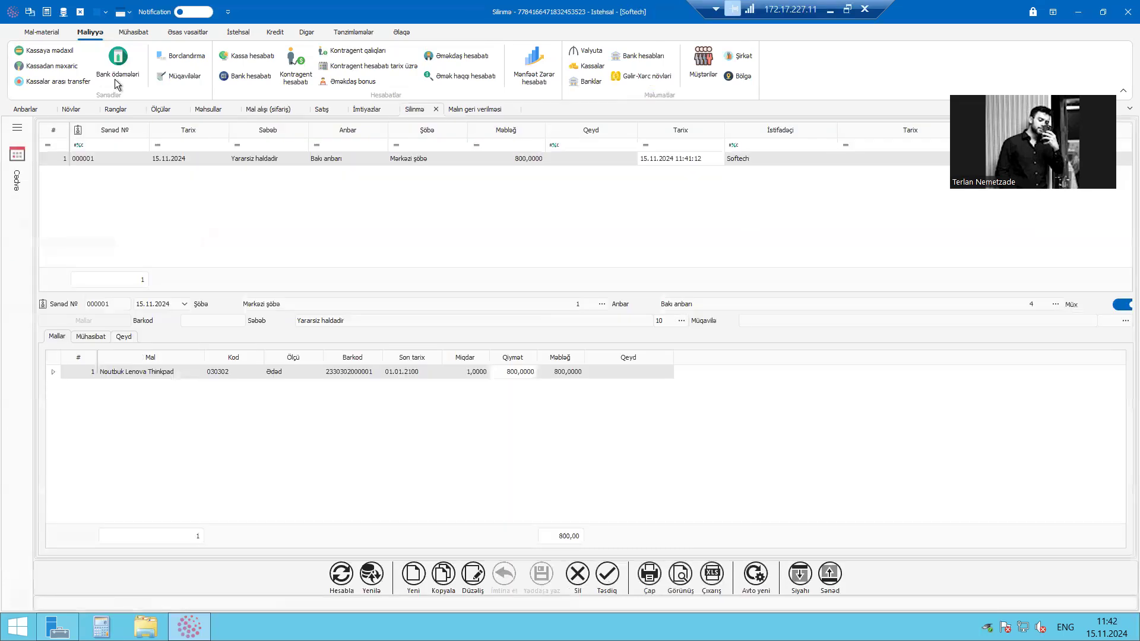
Return to the write-off (Silinmə) list and delete write-off document 000001
click(42, 32)
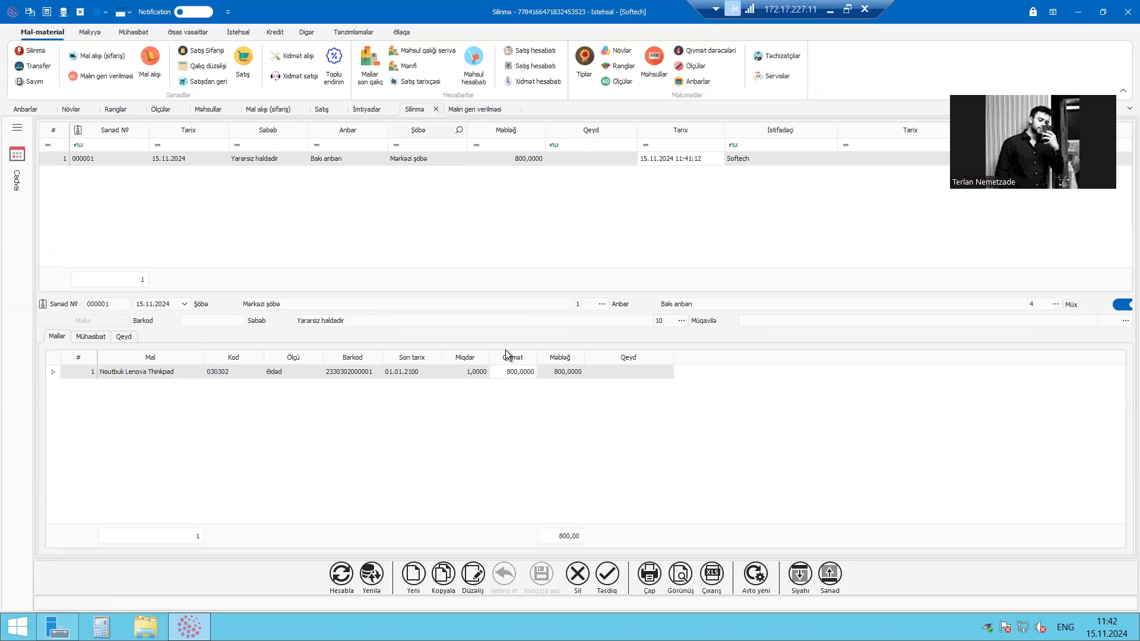
click(515, 374)
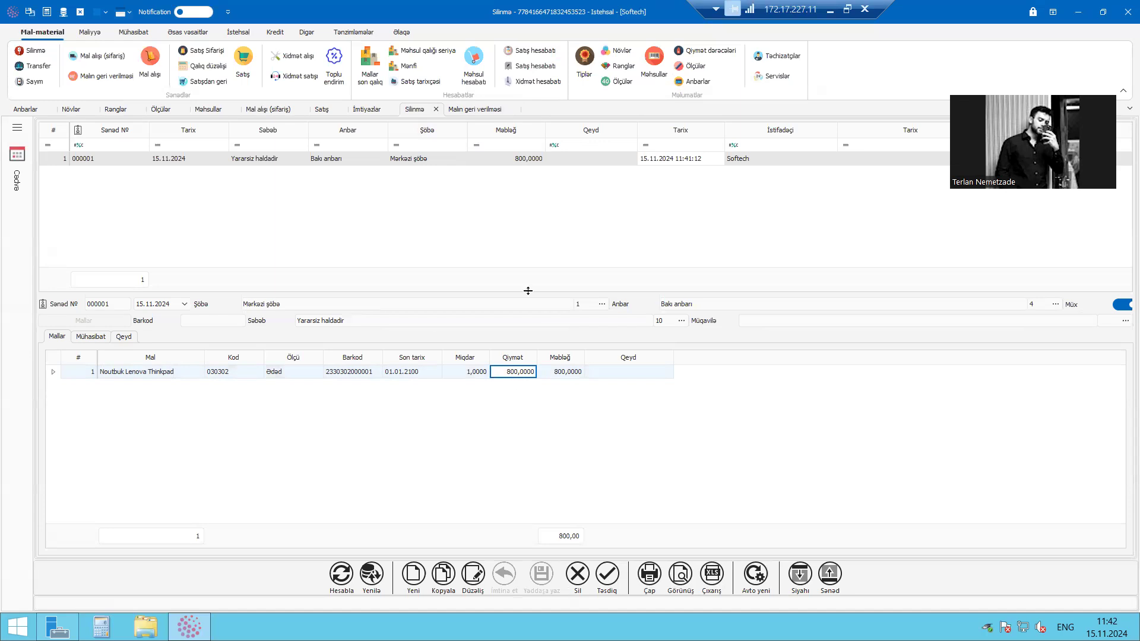
click(435, 109)
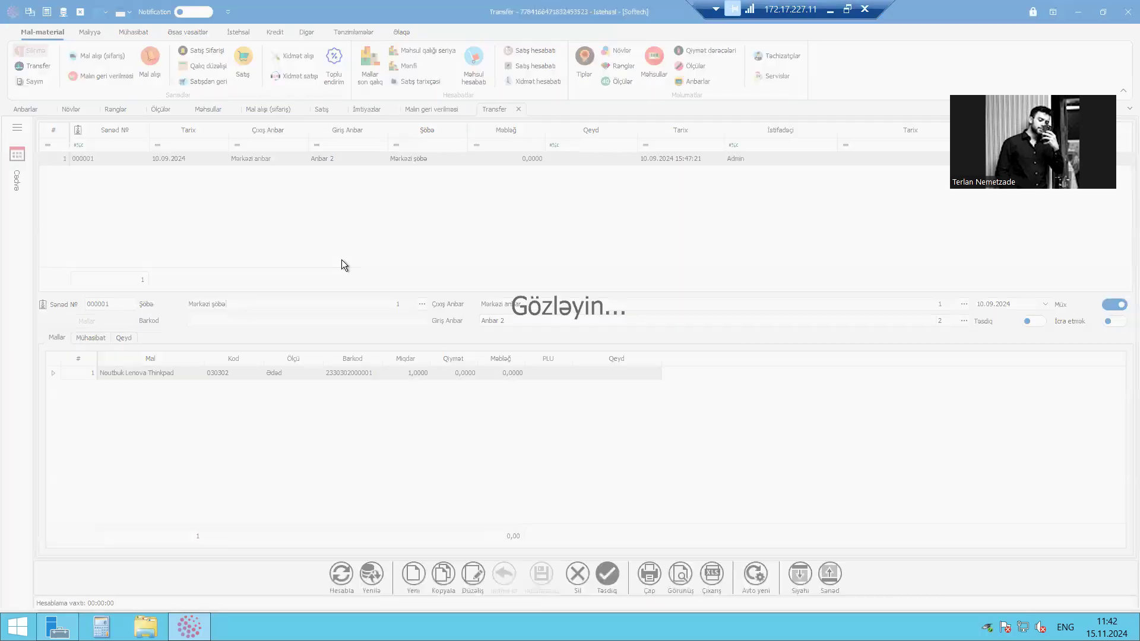
click(577, 584)
click(557, 339)
Create a new transfer document from Bakı anbarı to Mərkəzi anbar with execution (İcra etmək) switched on
click(38, 66)
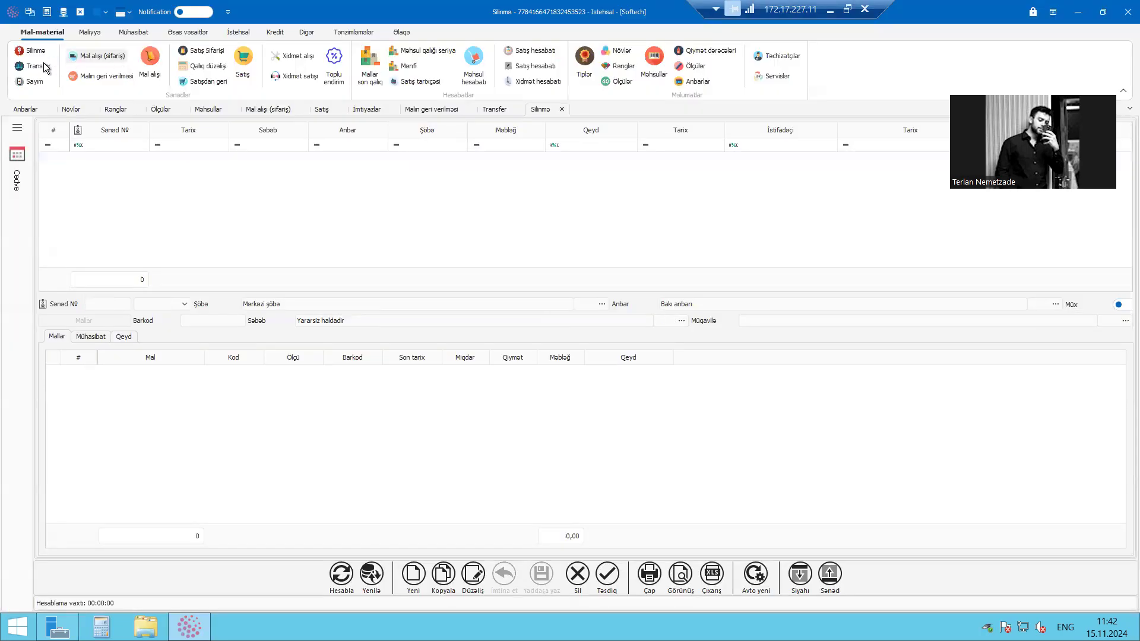
click(369, 160)
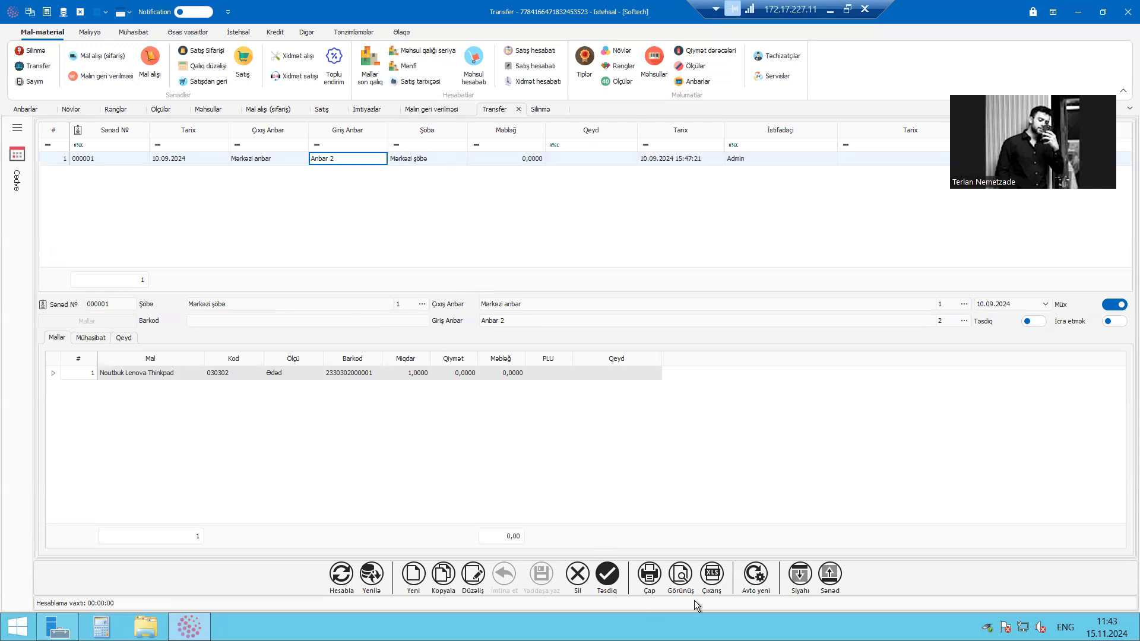
click(413, 576)
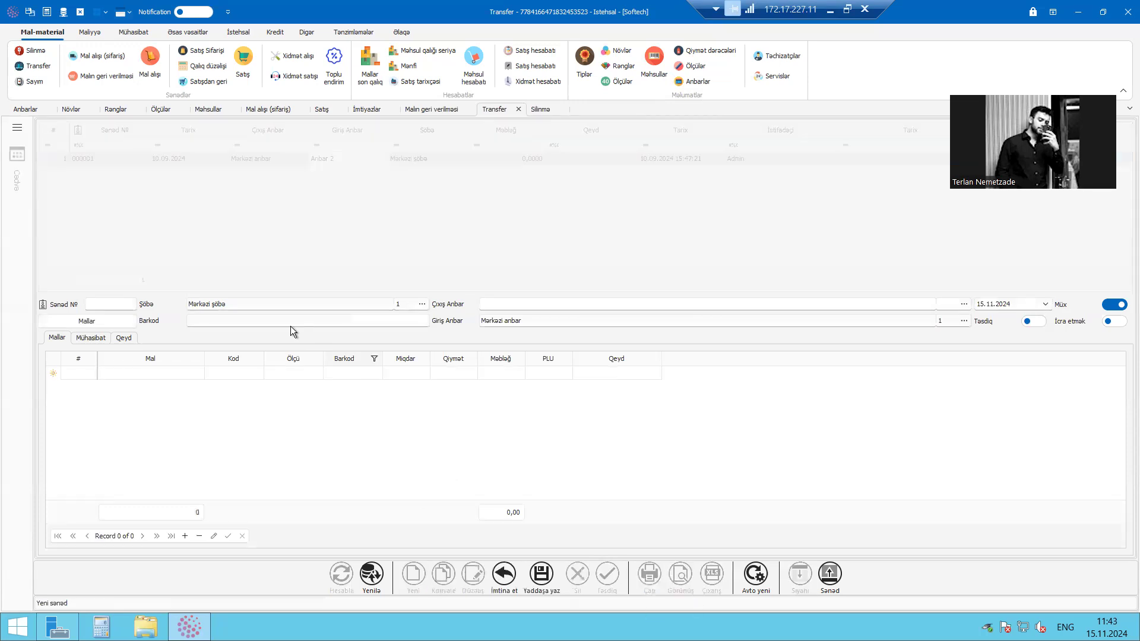
click(556, 302)
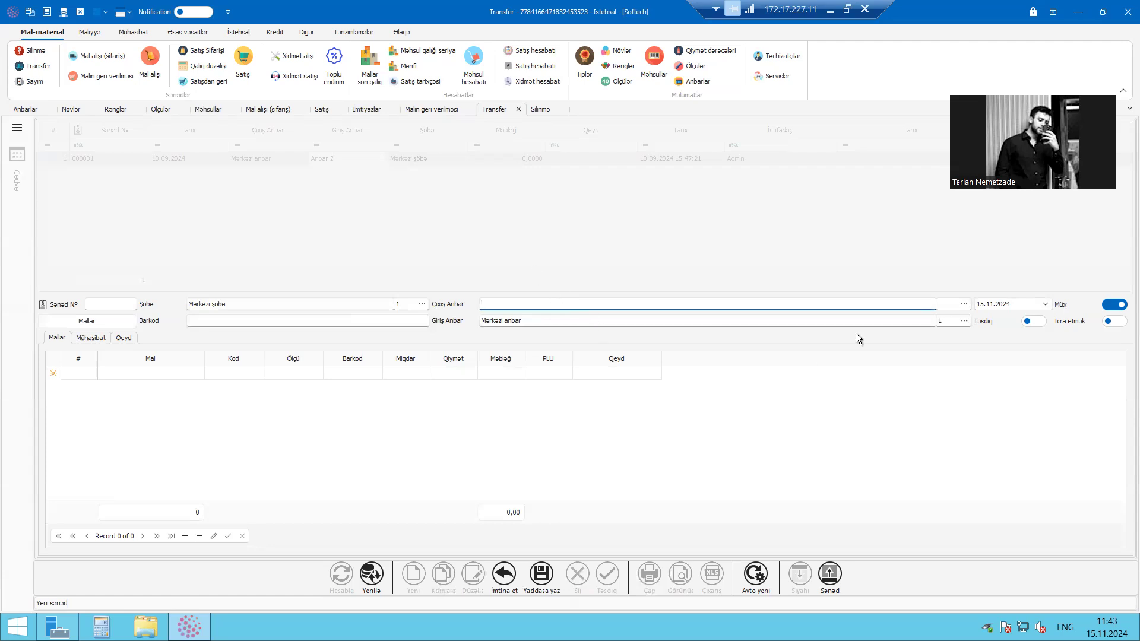
text(bak)
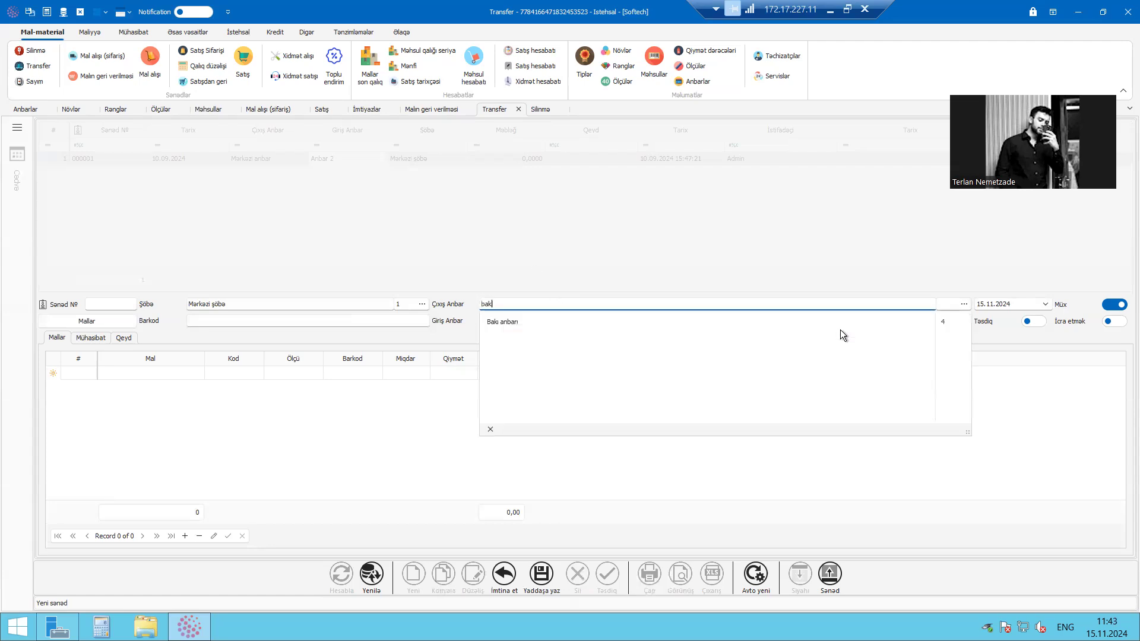
click(606, 320)
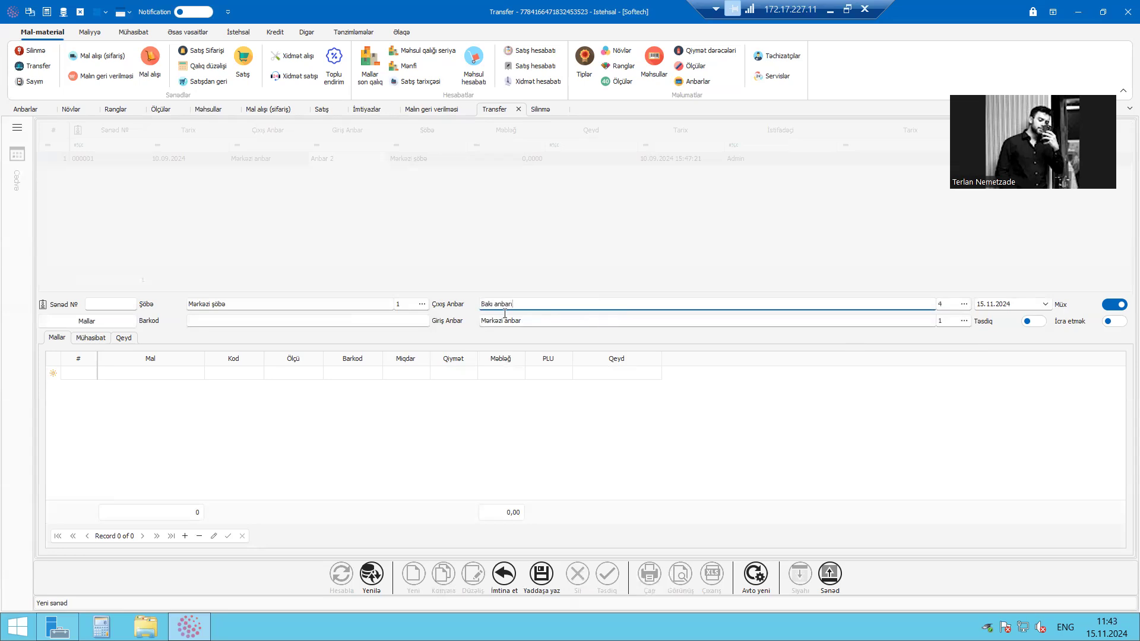
drag(561, 322, 458, 319)
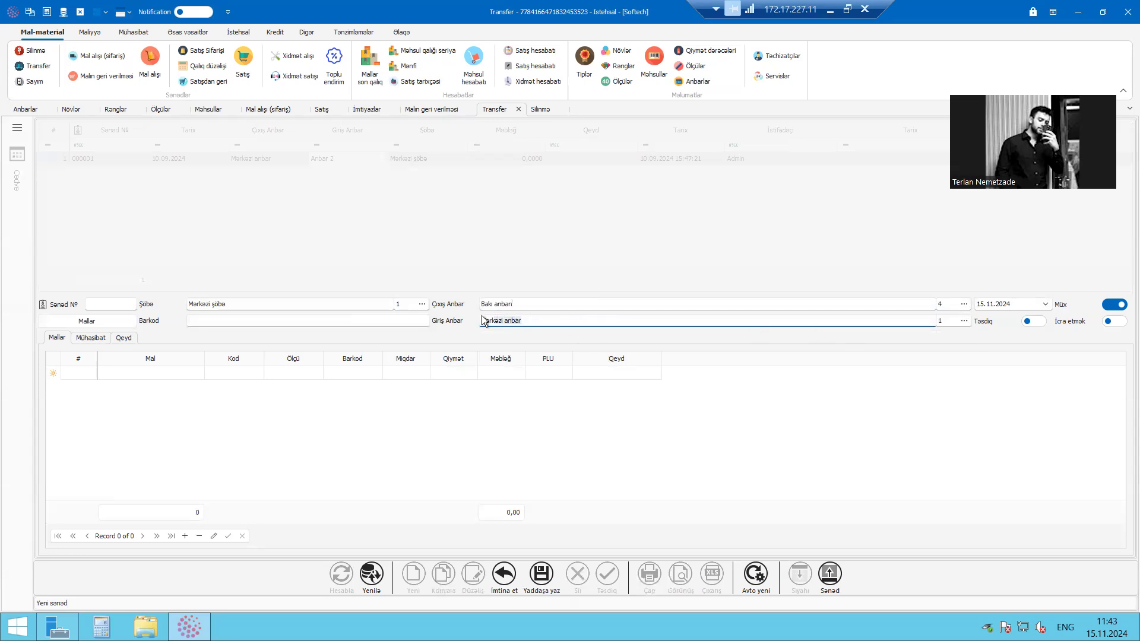
drag(543, 302, 470, 303)
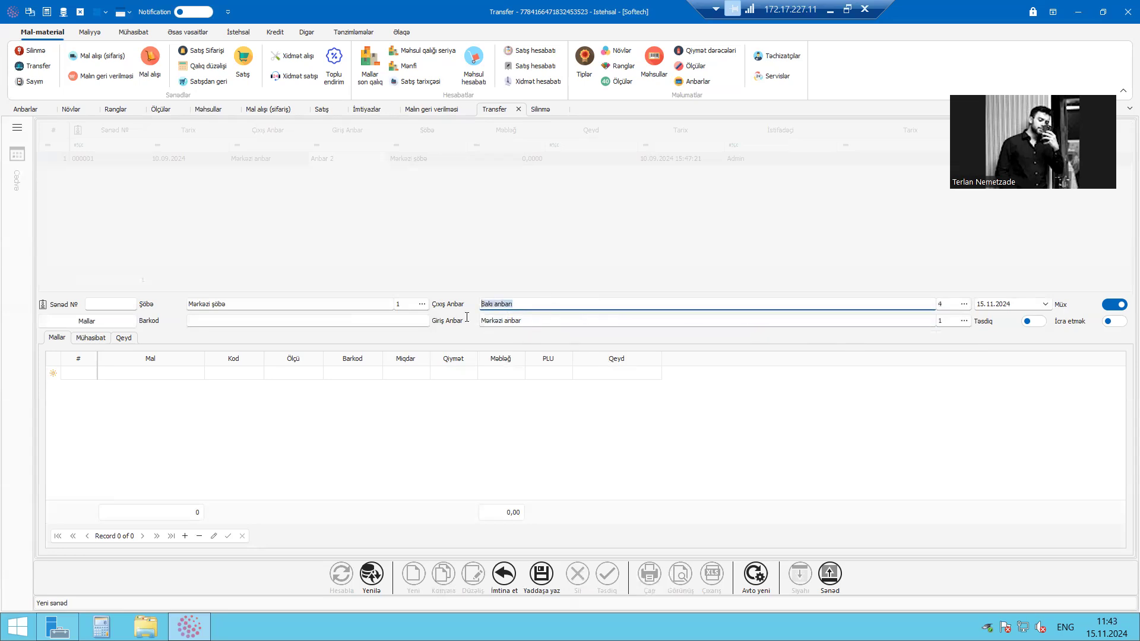
key(Tab)
click(1104, 322)
Add Noutbuk Lenova Thinkpad with unit Ədəd and quantity 1 to the transfer and save the document
click(184, 375)
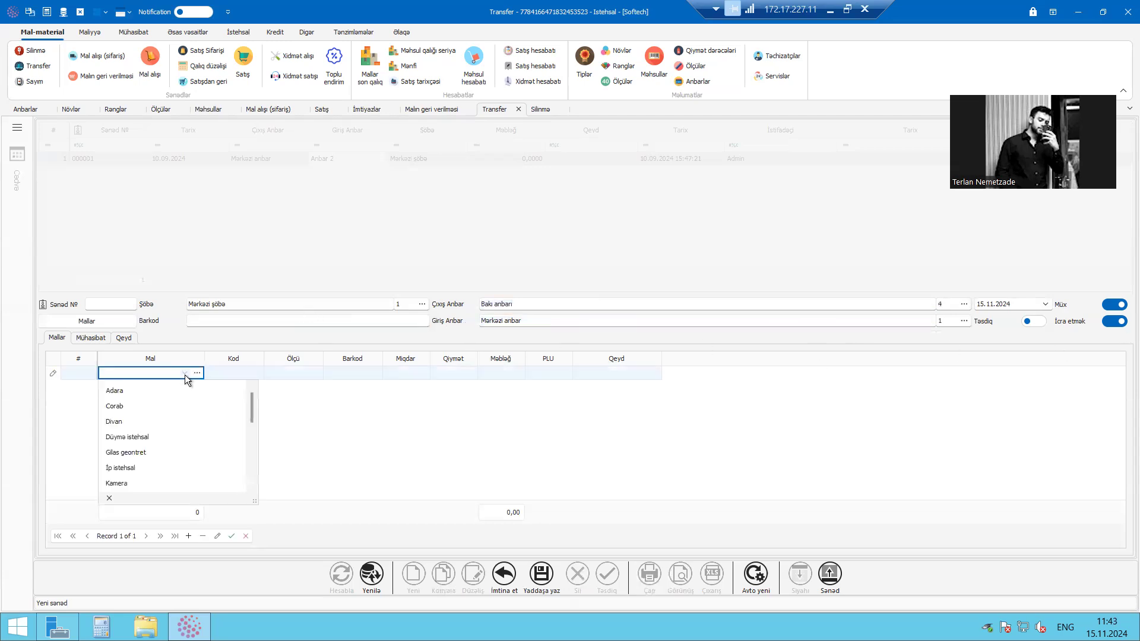
text(Noutbuk Lenova Thinkpad)
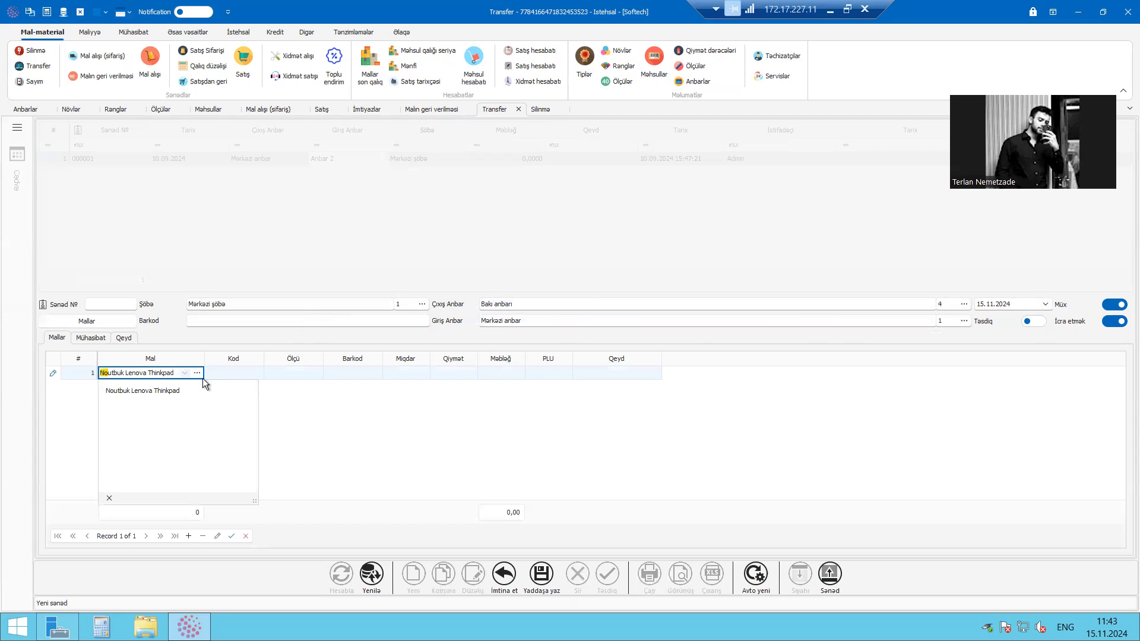
click(227, 394)
click(301, 376)
click(298, 390)
click(471, 391)
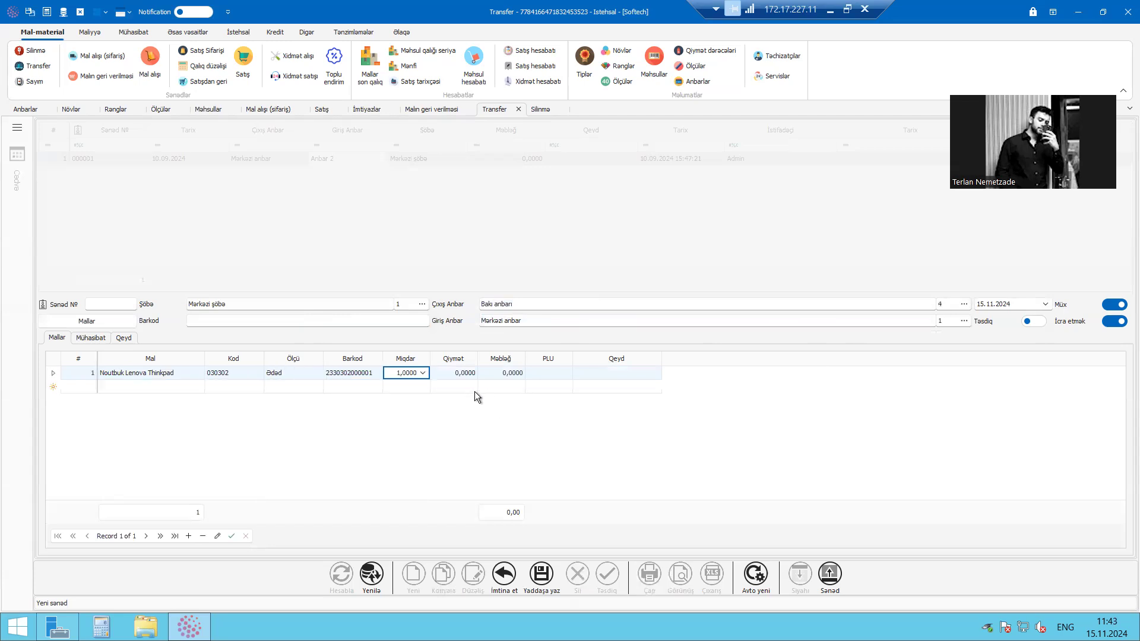
click(468, 374)
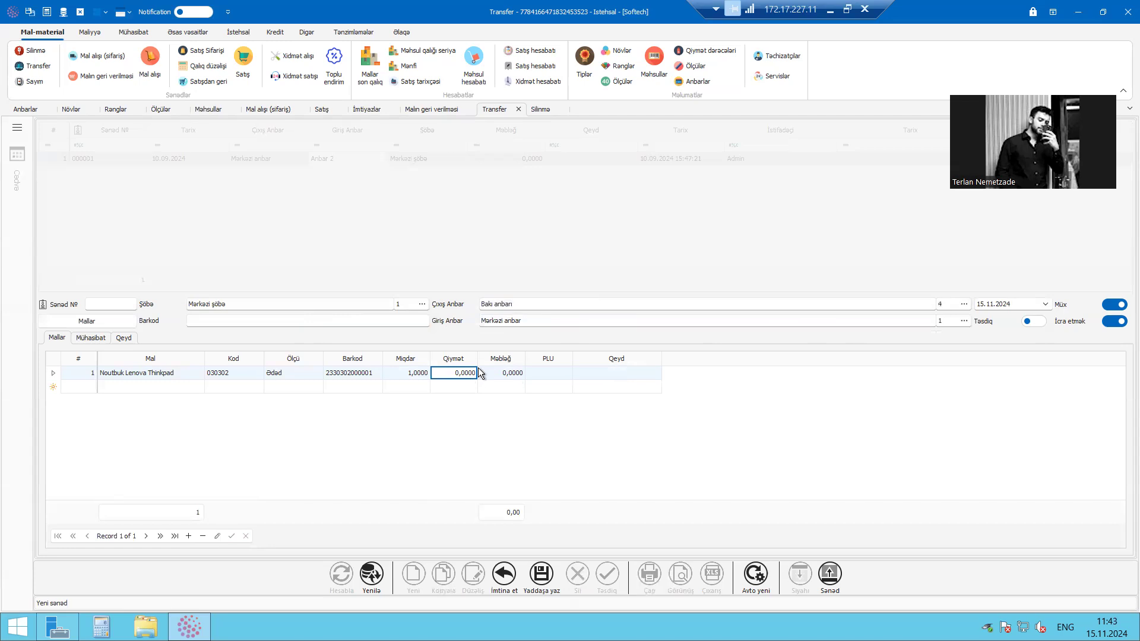
click(542, 578)
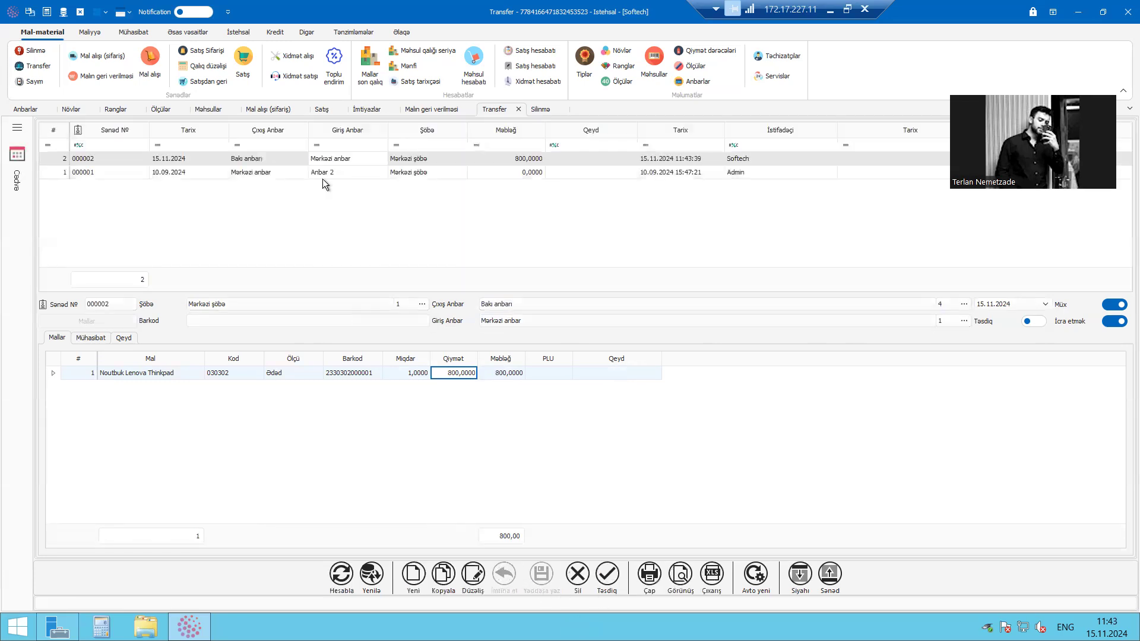
Review the source and destination warehouses of the saved transfer dated 15.11.2024
click(251, 163)
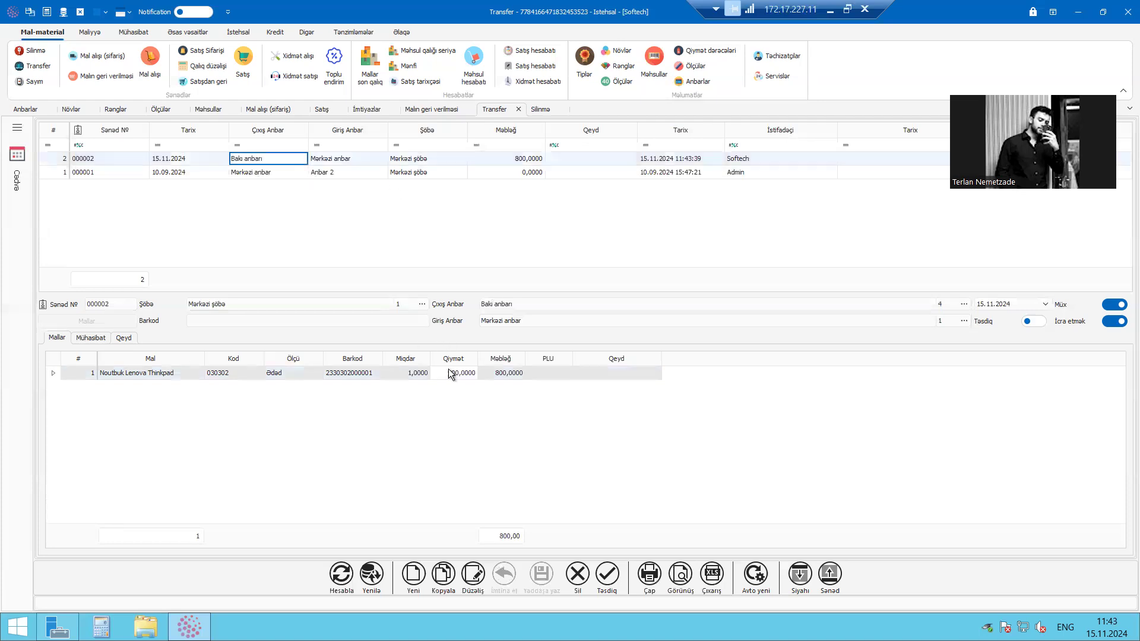
click(466, 303)
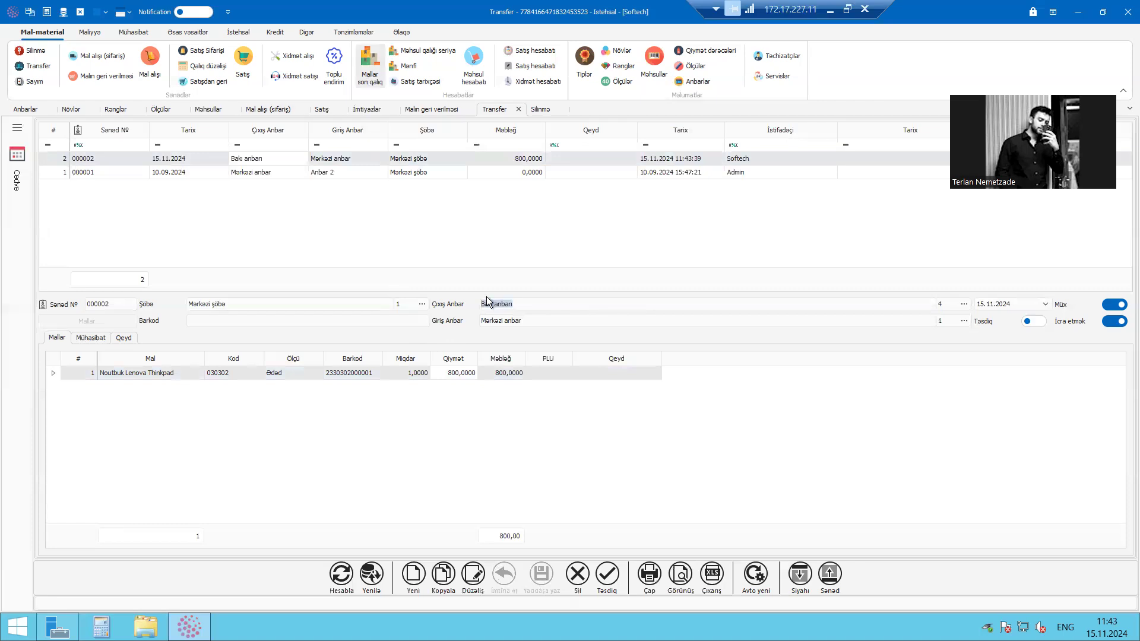
key(Tab)
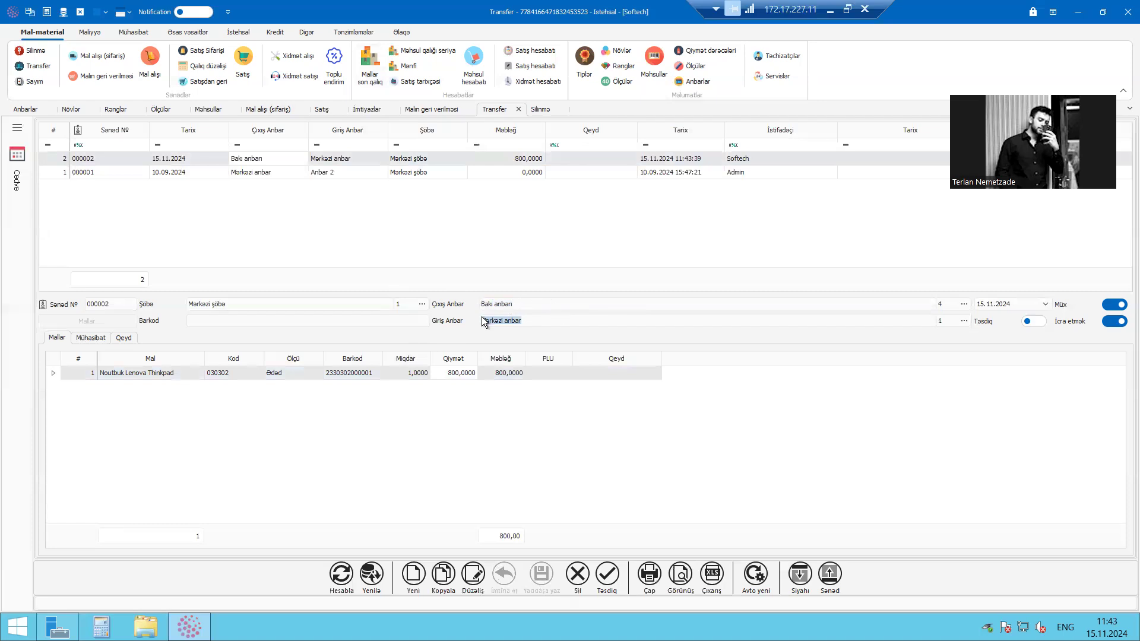
Review the item price (Qiymət), source warehouse (Çıxış Anbar) and destination warehouse (Giriş Anbar) of the saved transfer
click(461, 377)
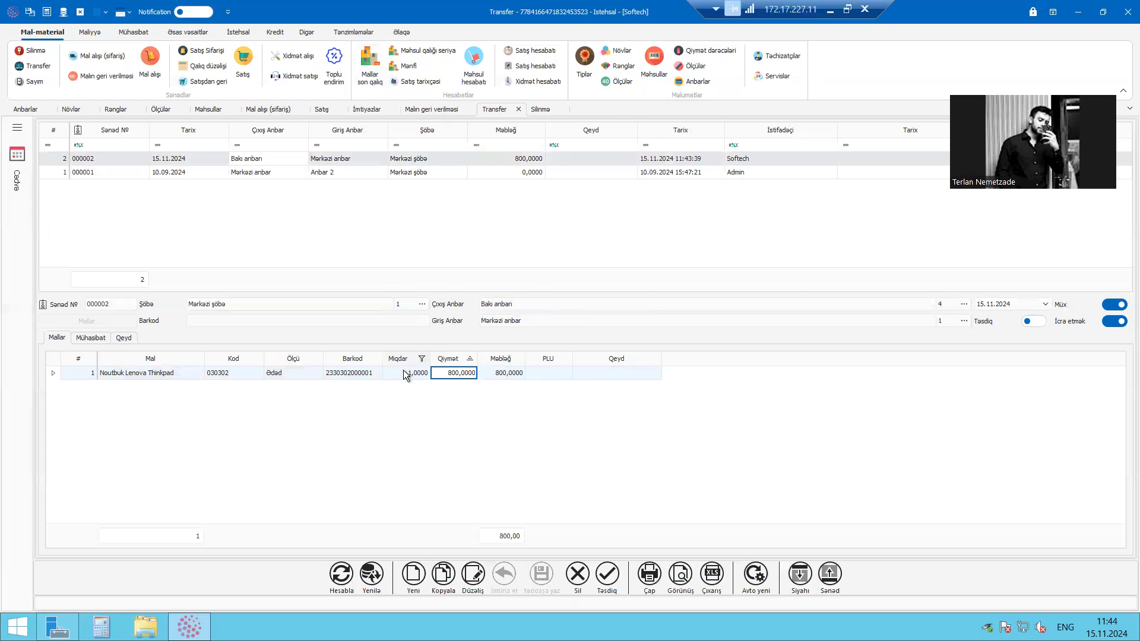
click(579, 319)
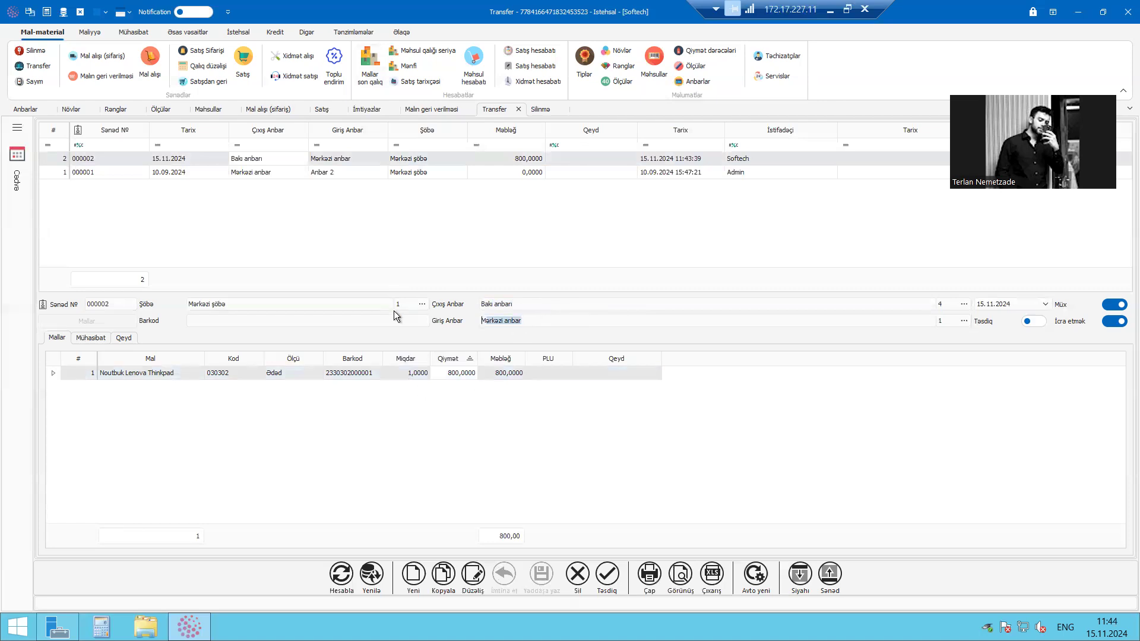
drag(618, 322, 478, 324)
click(565, 321)
click(540, 374)
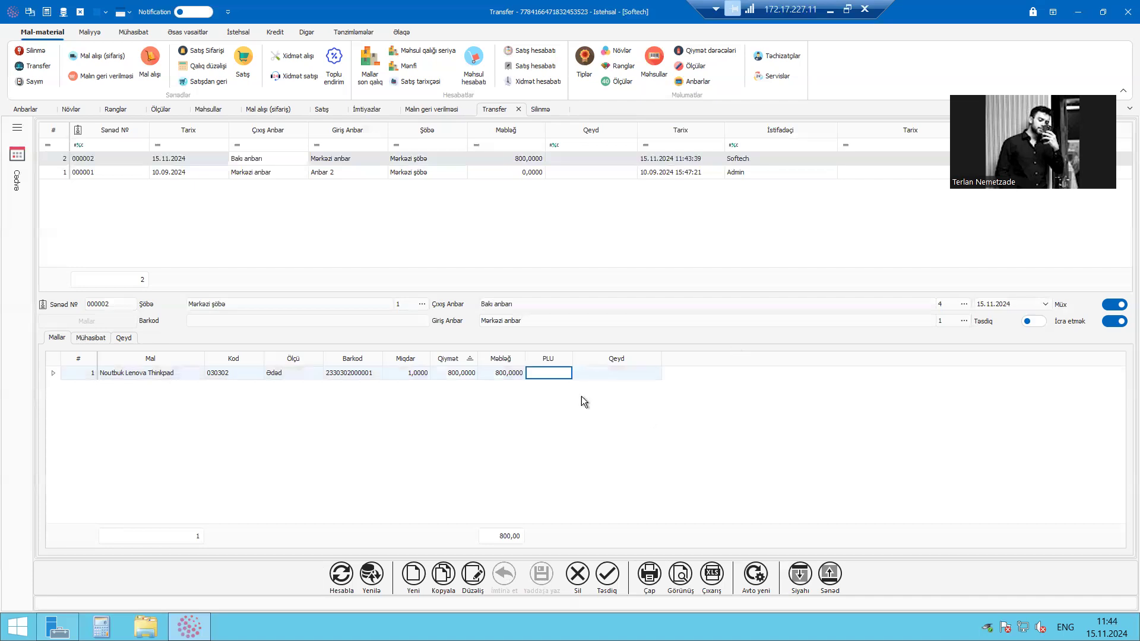
click(532, 321)
click(490, 304)
key(Tab)
click(552, 322)
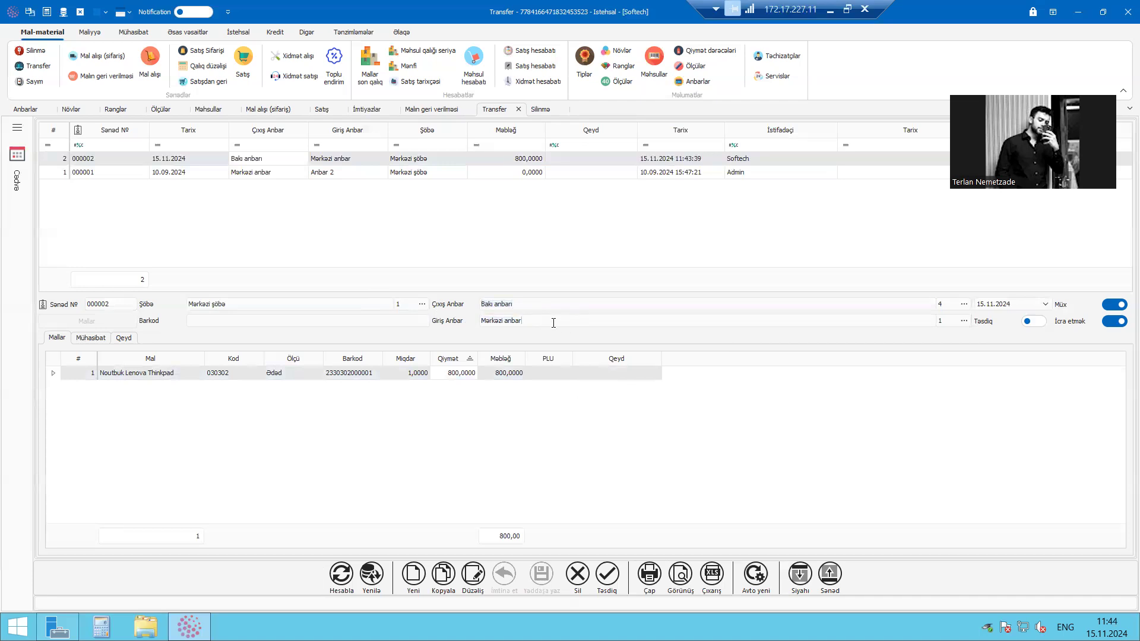
click(453, 373)
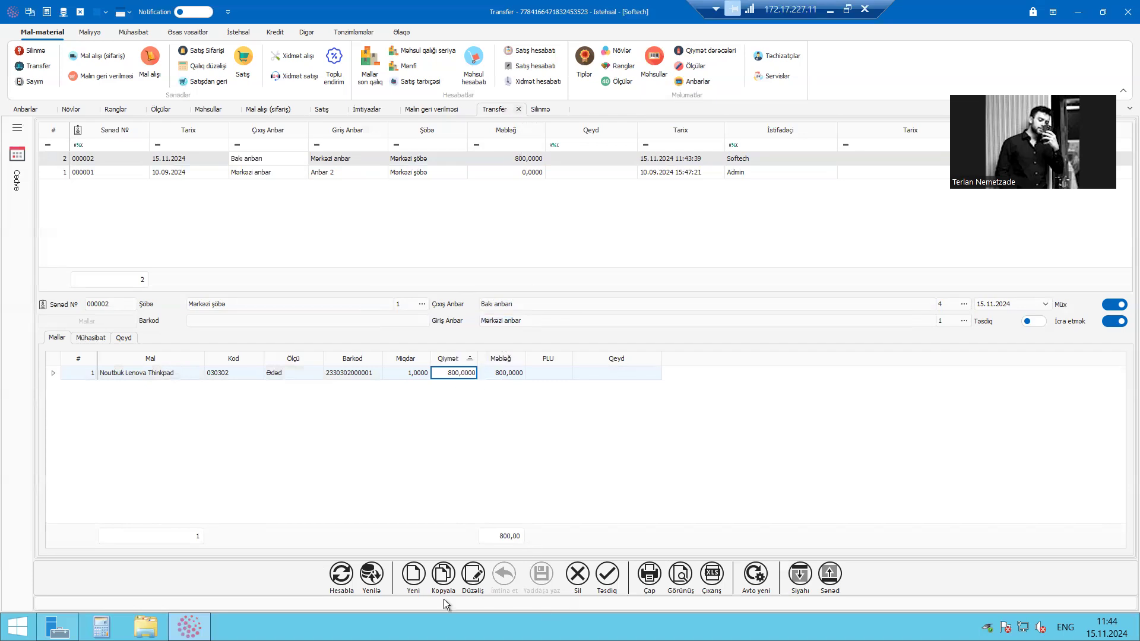
click(422, 579)
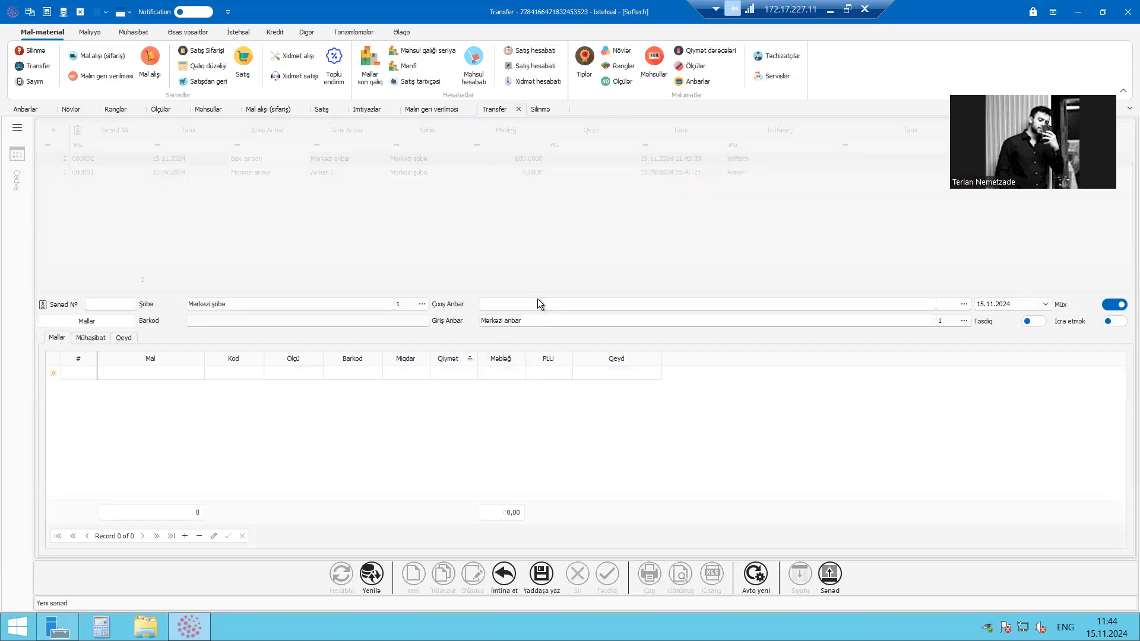
click(529, 304)
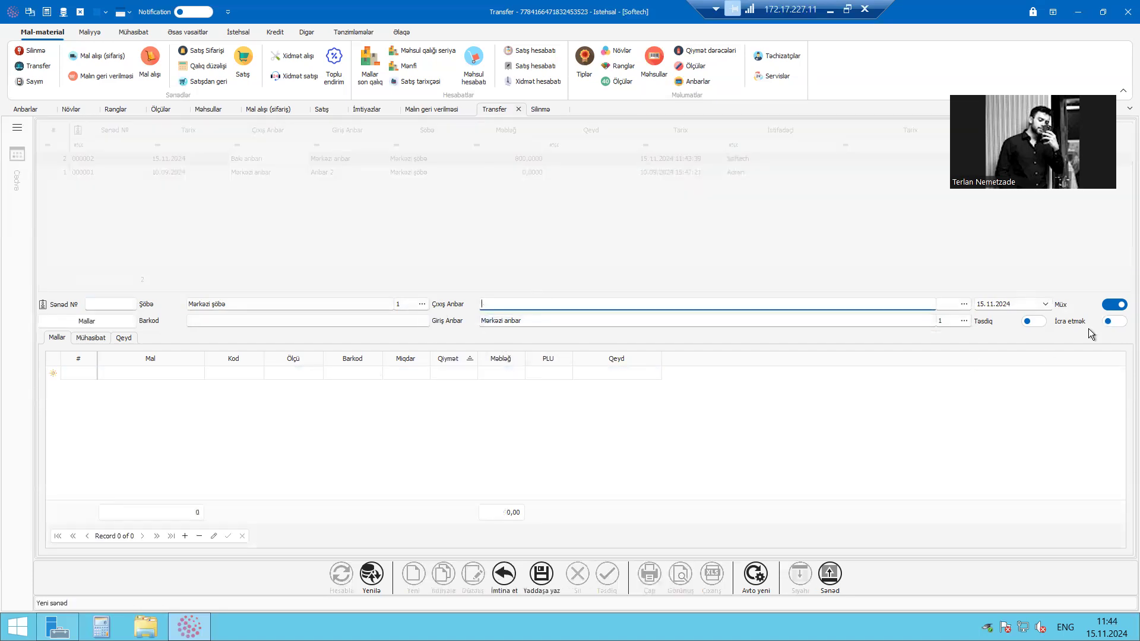
click(179, 374)
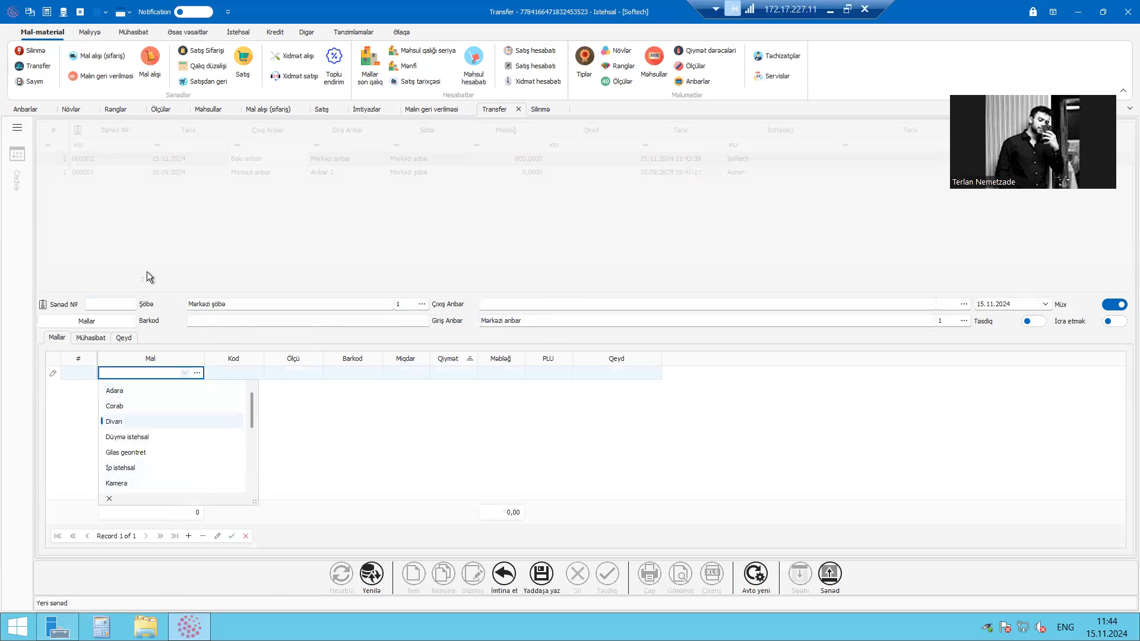
click(544, 303)
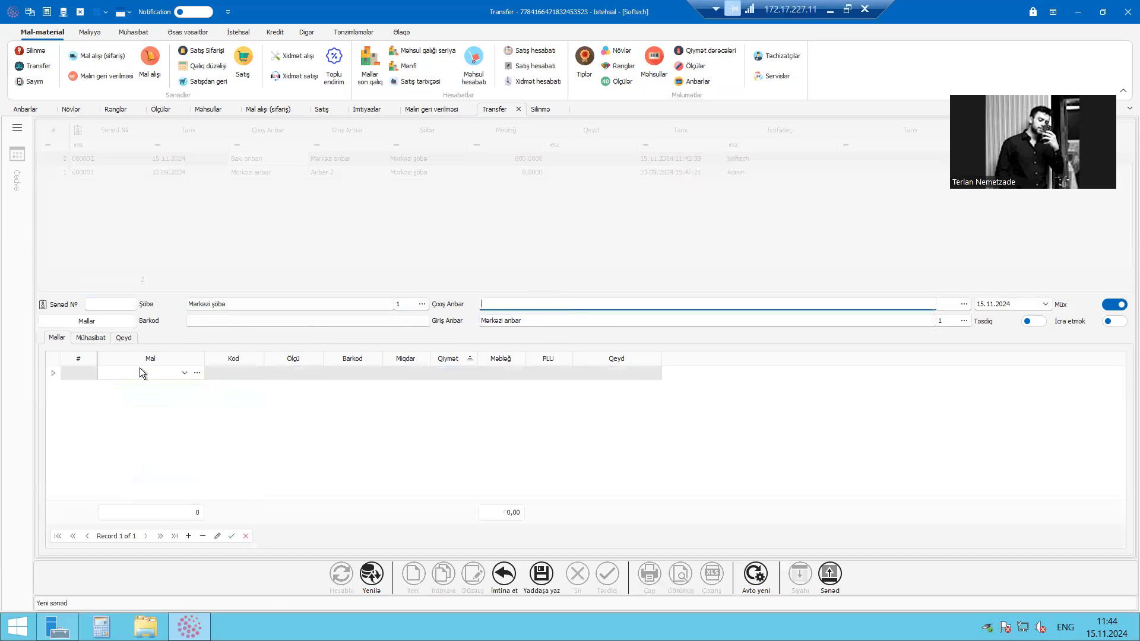
click(516, 411)
click(394, 375)
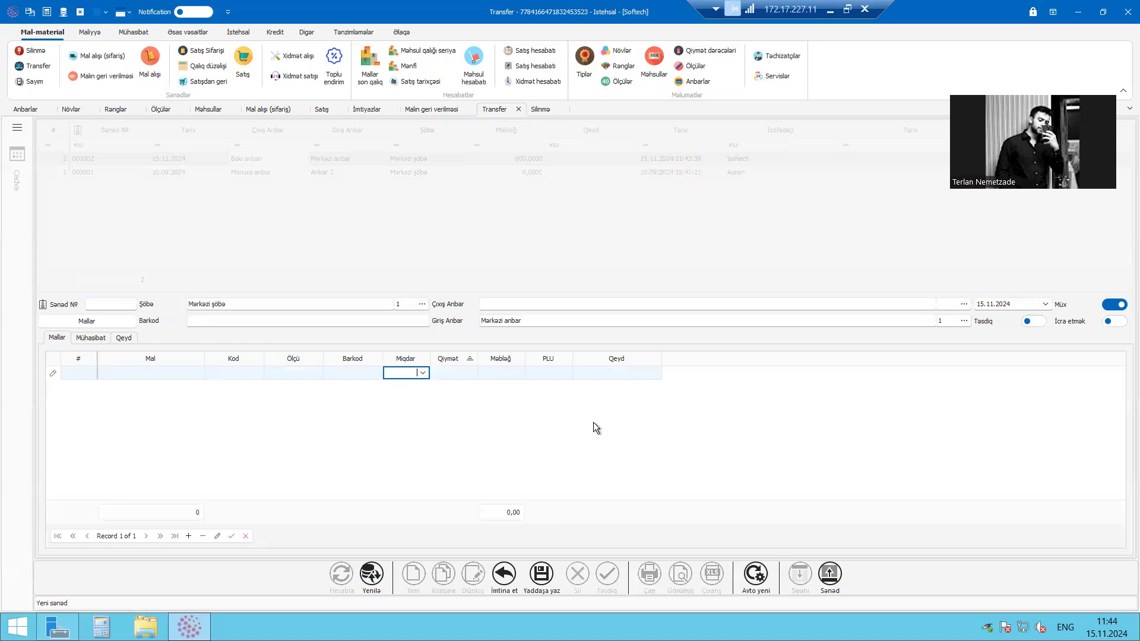
click(1113, 321)
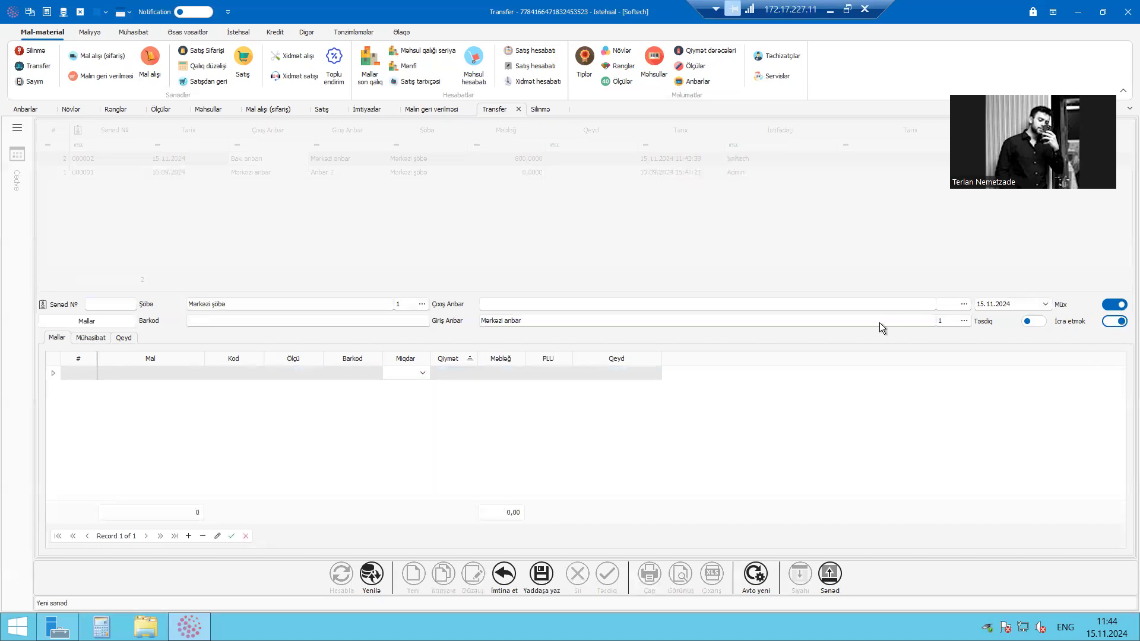
click(491, 579)
click(546, 337)
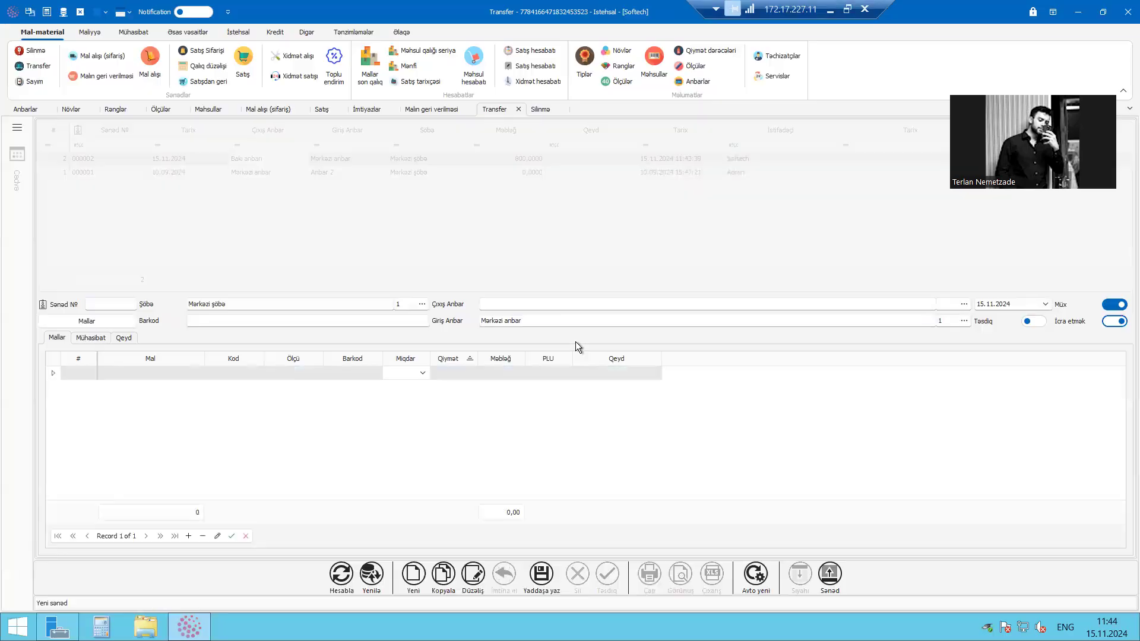
Open the remaining stock report (Mallar son qalıq) and bring up the movements of Noutbuk Lenova Thinkpad
click(370, 65)
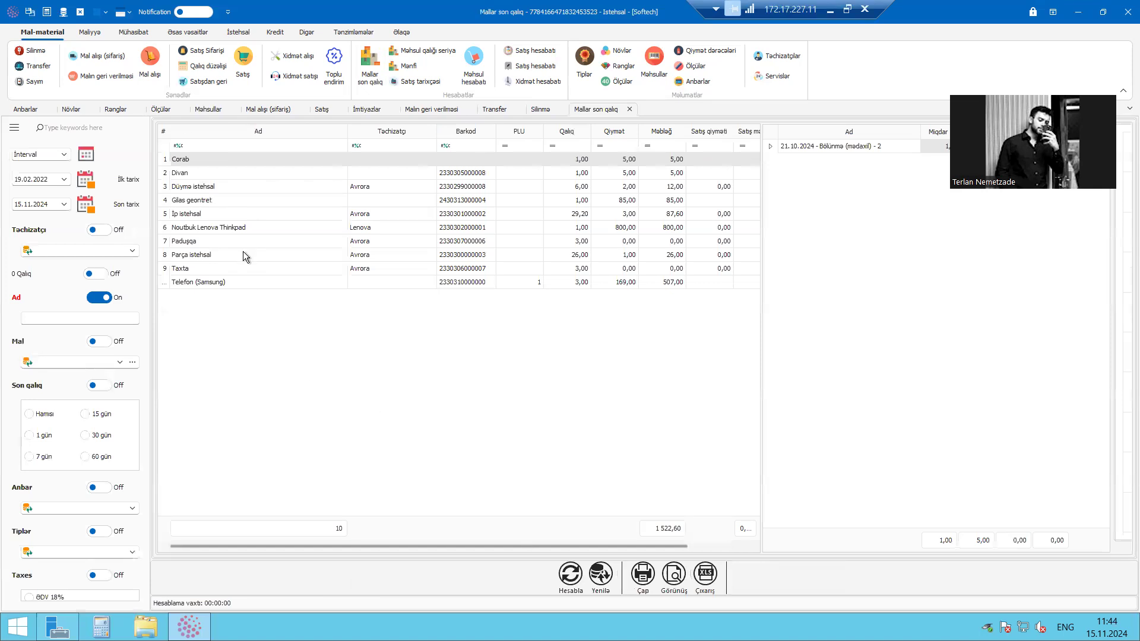
click(252, 222)
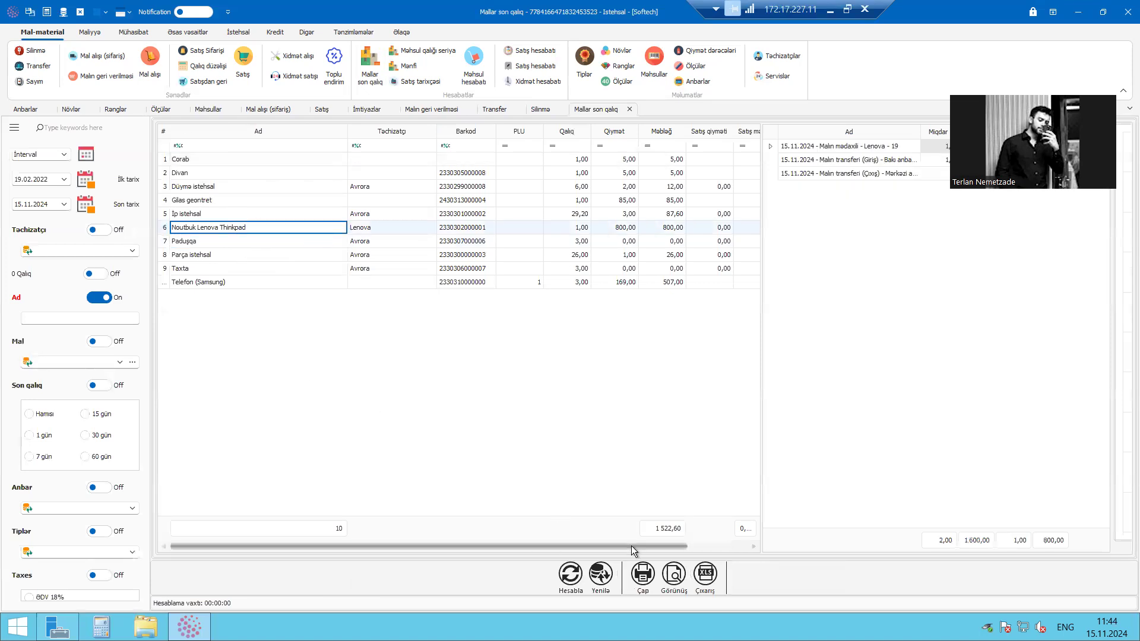
drag(632, 546, 690, 334)
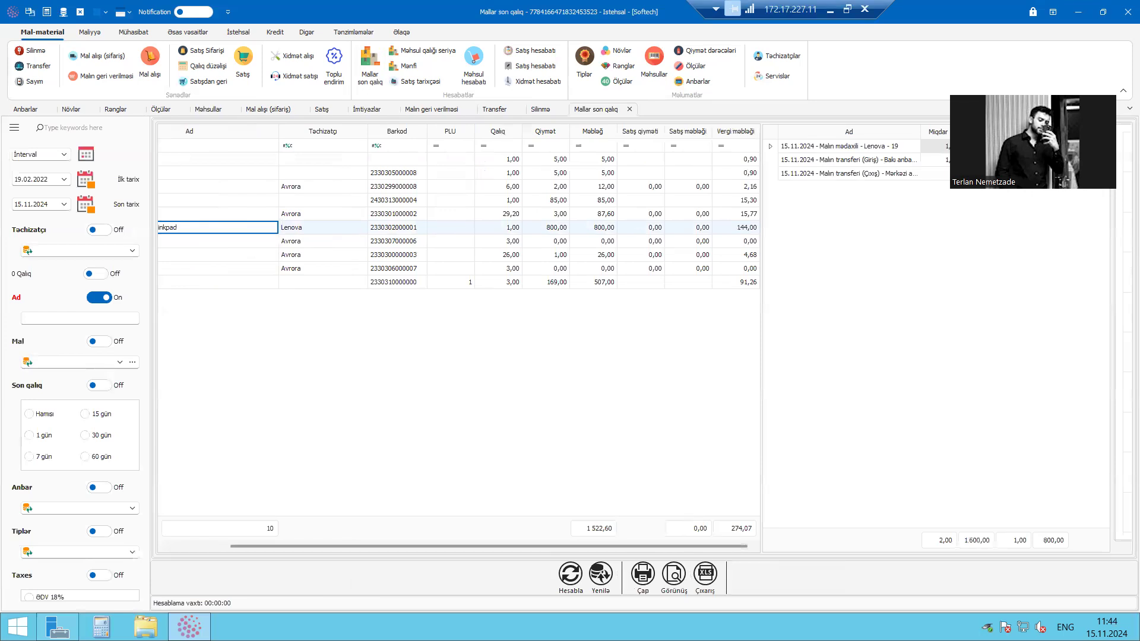
Examine the laptop's purchase, incoming transfer and outgoing transfer entries dated 15.11.2024, and close the stock report
click(846, 148)
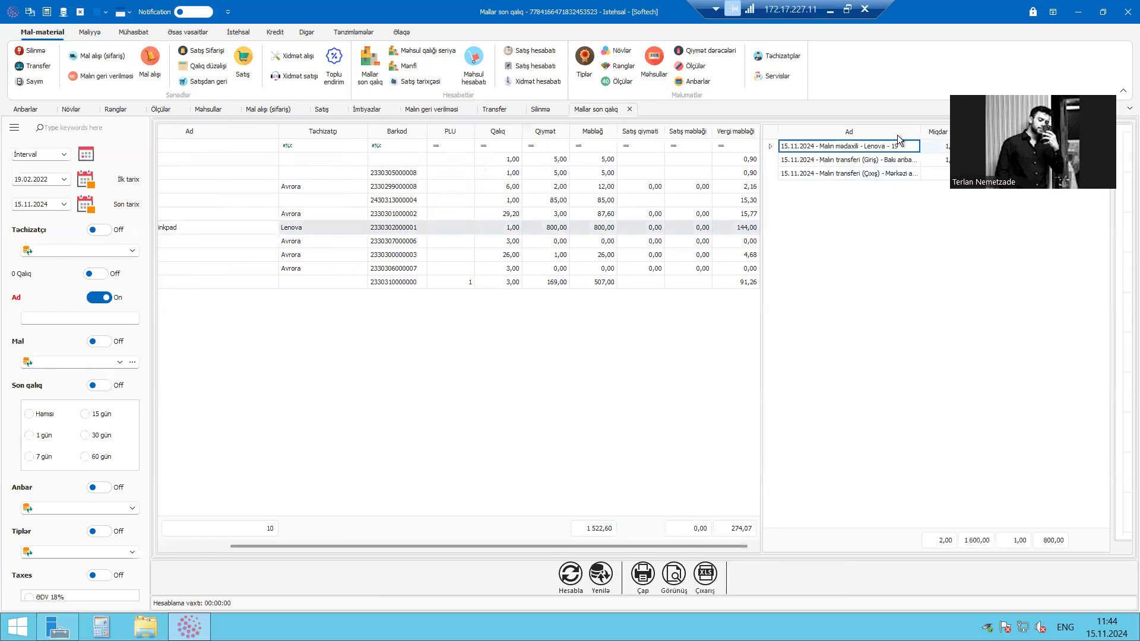
key(Down)
click(1049, 173)
drag(1069, 131, 1044, 132)
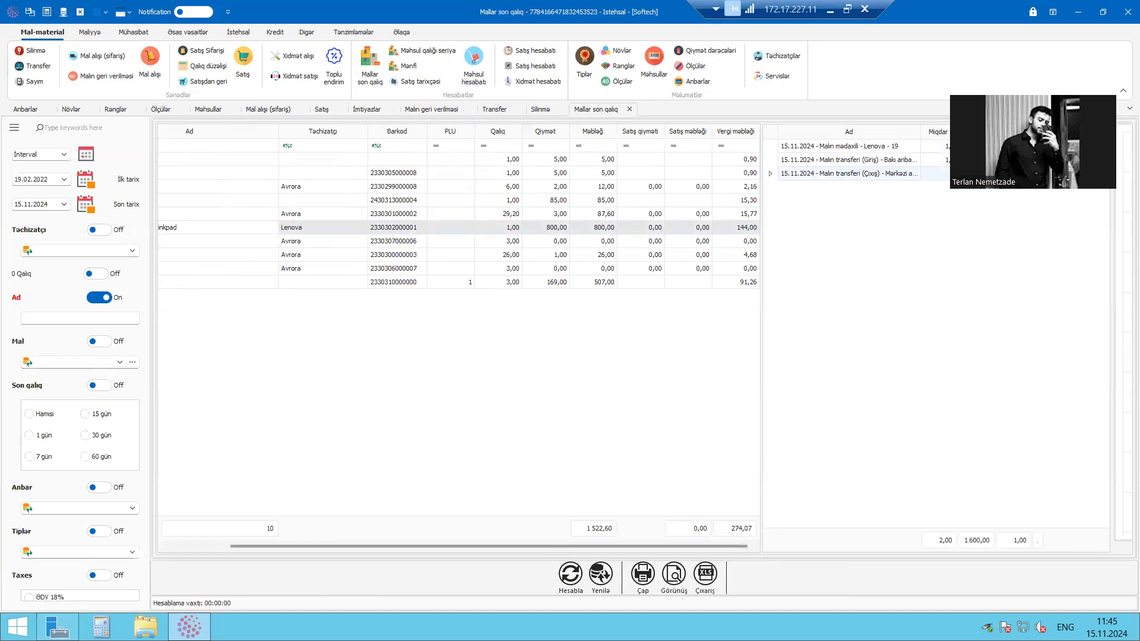
click(859, 172)
click(867, 158)
click(864, 173)
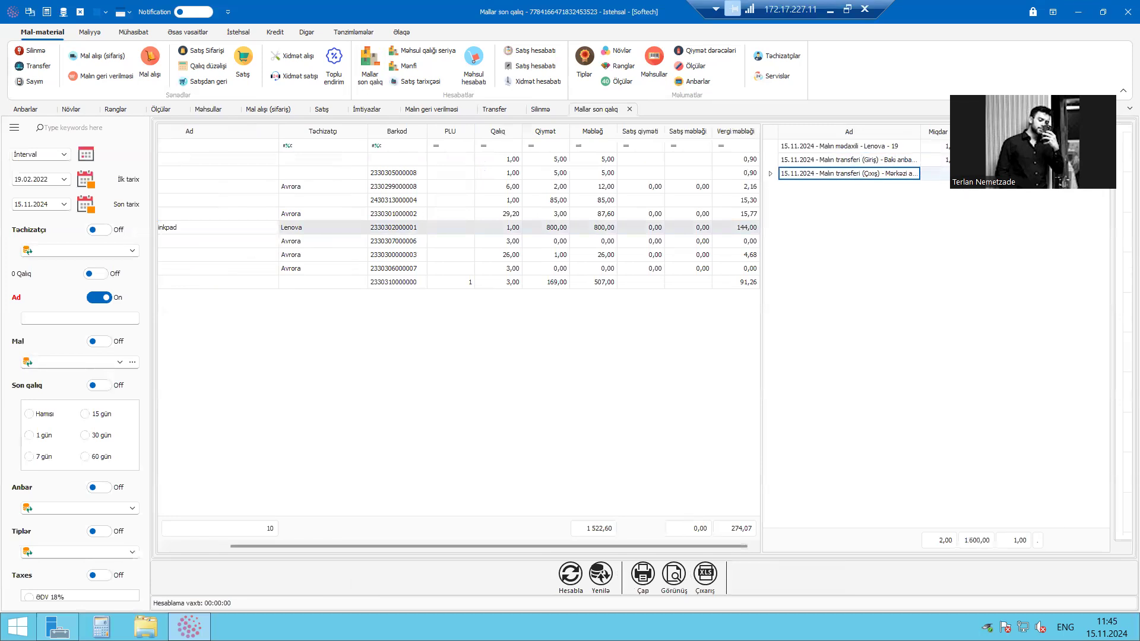
drag(448, 547, 374, 512)
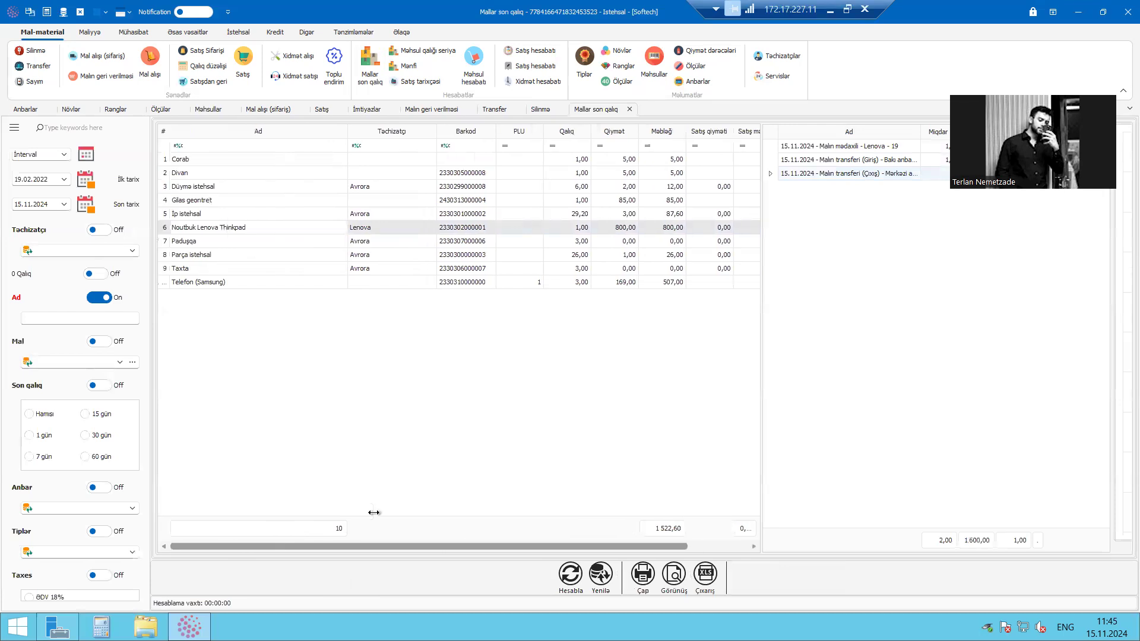
click(629, 110)
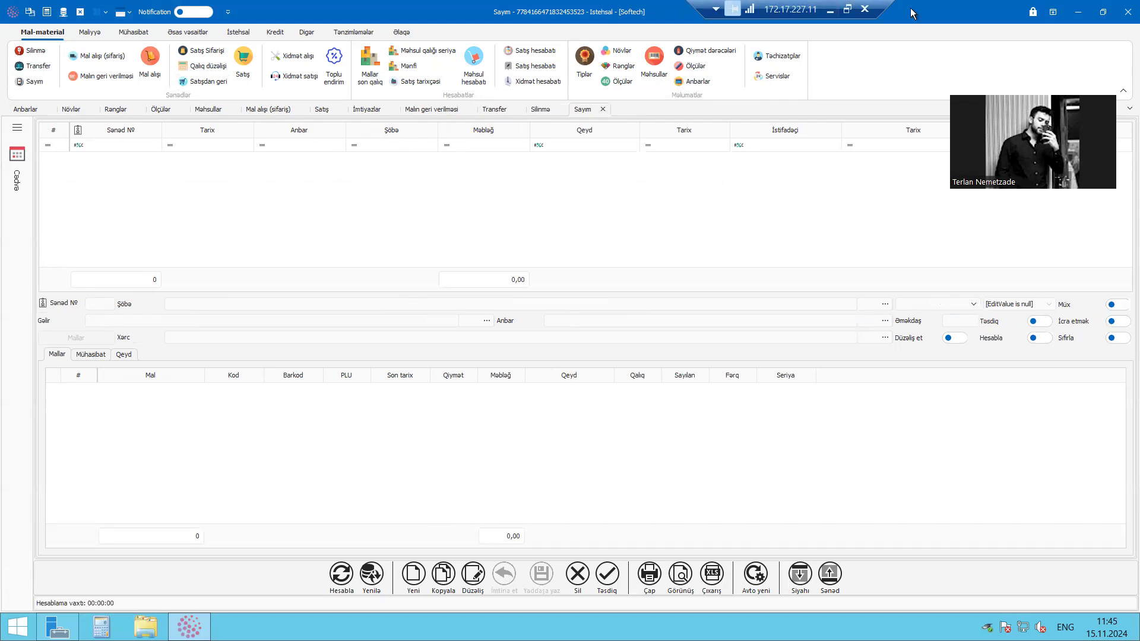
click(831, 9)
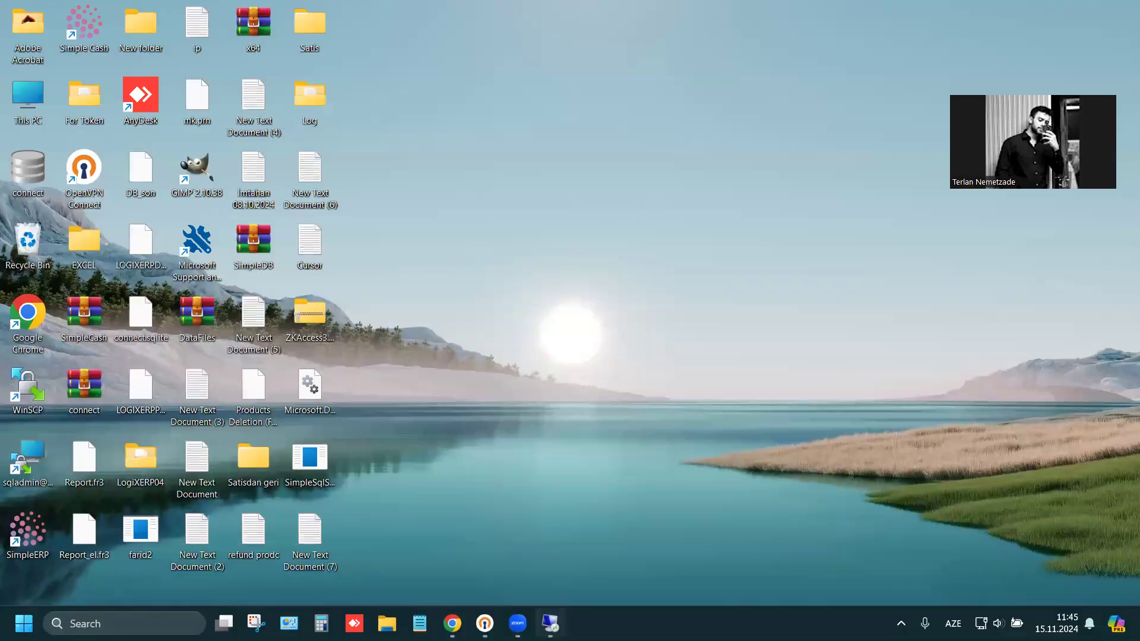
click(550, 623)
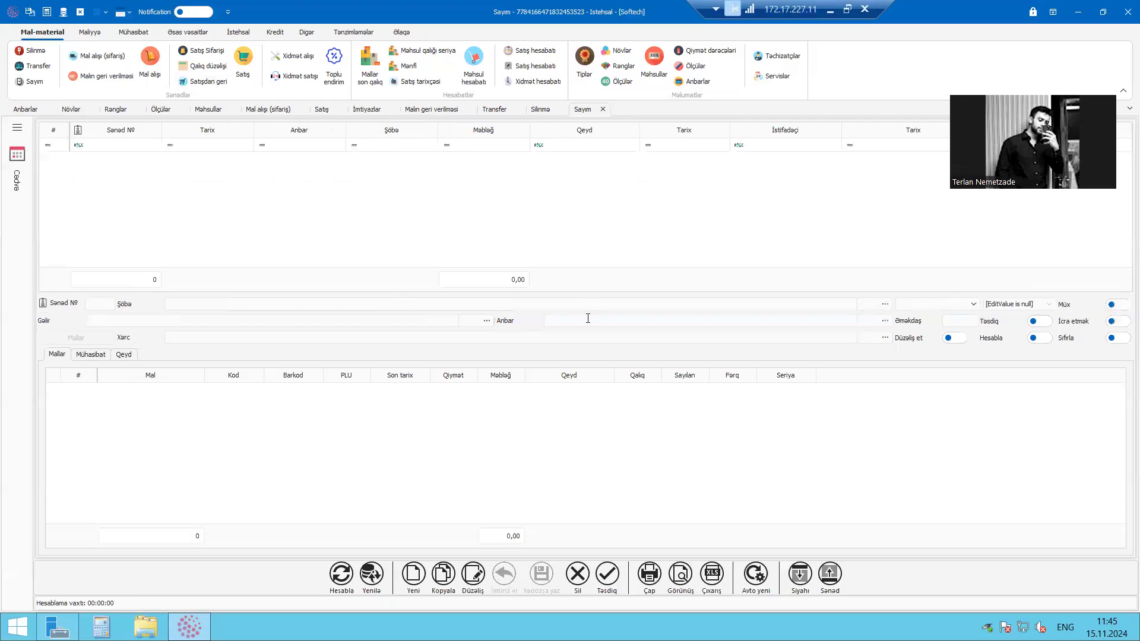